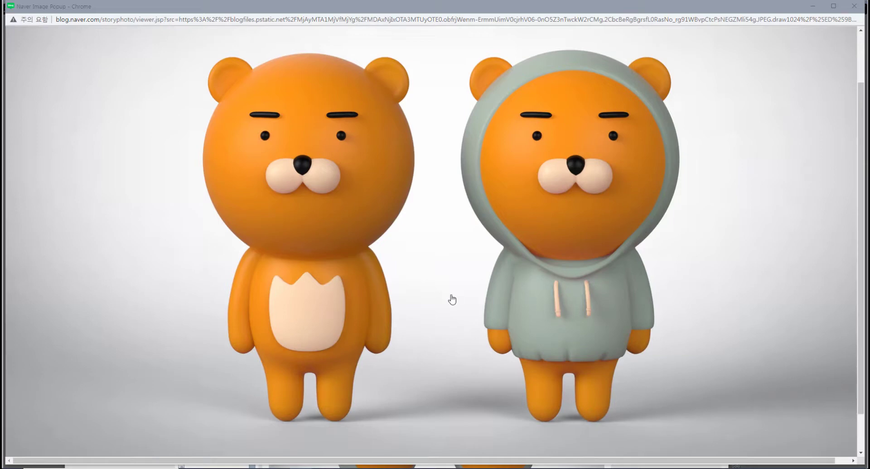
# Step: Close the enlarged image and examine the remaining orange bear renders in the blog post
pyautogui.click(854, 6)
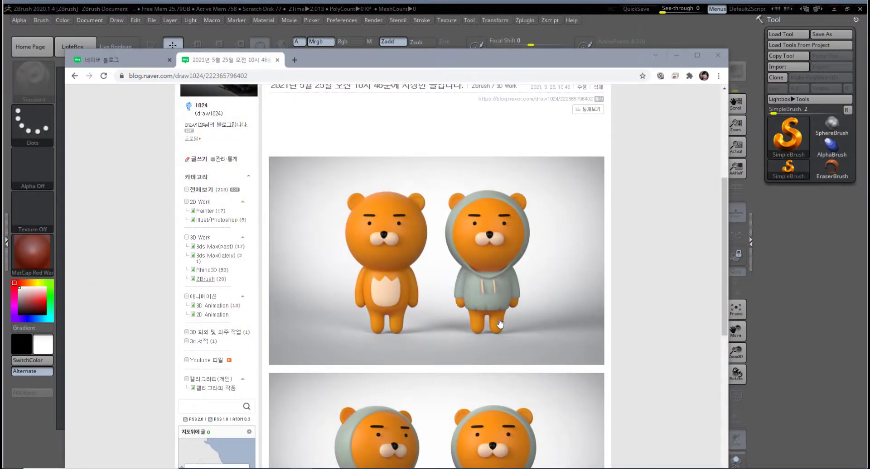
pyautogui.scroll(-5, 500, 324)
pyautogui.scroll(5, 500, 326)
pyautogui.scroll(-5, 502, 334)
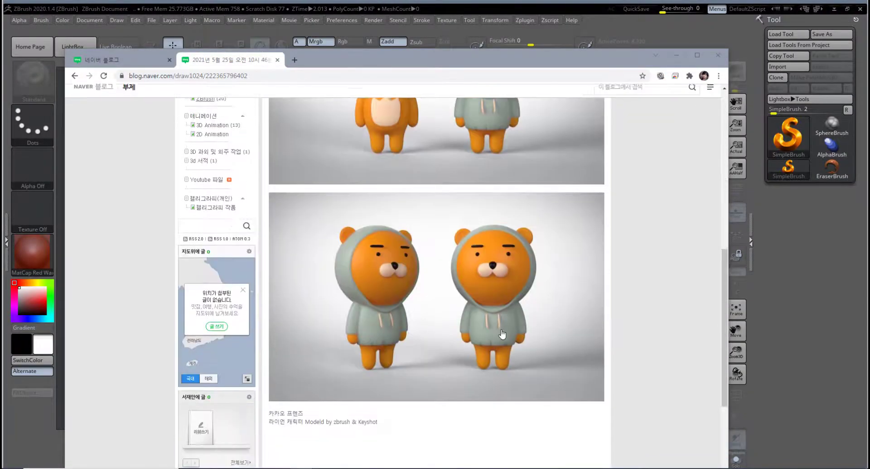
pyautogui.scroll(-4, 502, 334)
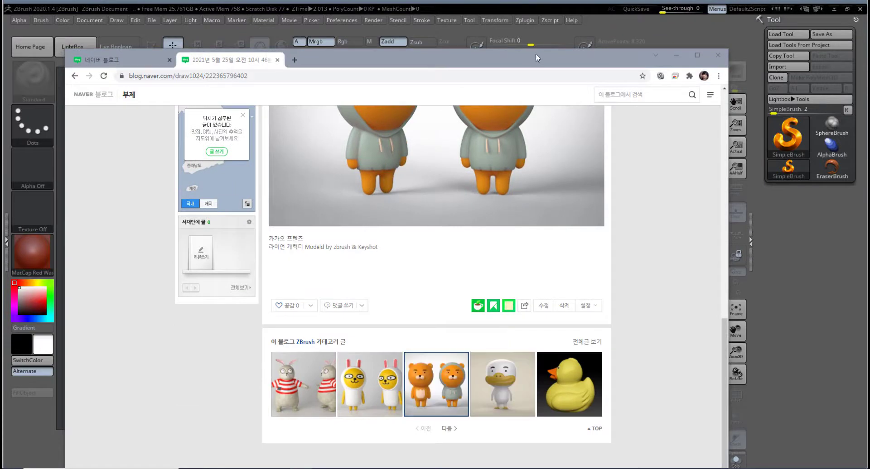
pyautogui.moveTo(537, 54); pyautogui.dragTo(497, 28)
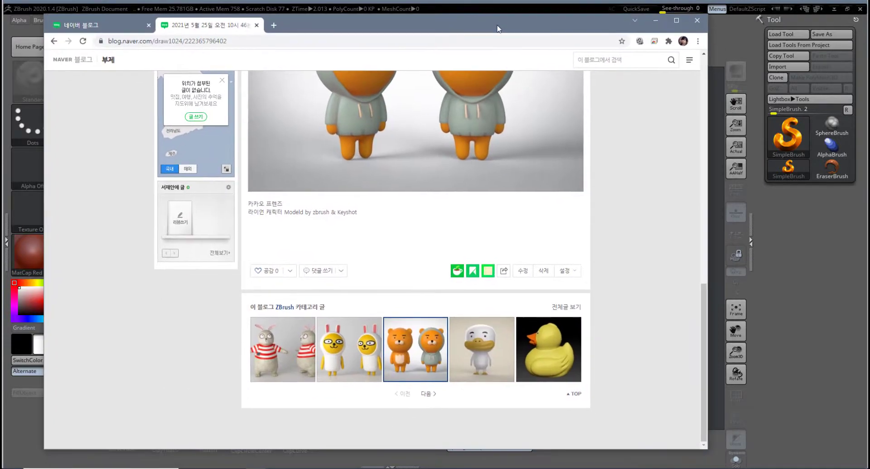
# Step: Open the white duck character post from the ZBrush category and examine its renders
pyautogui.click(495, 356)
pyautogui.scroll(-5, 427, 249)
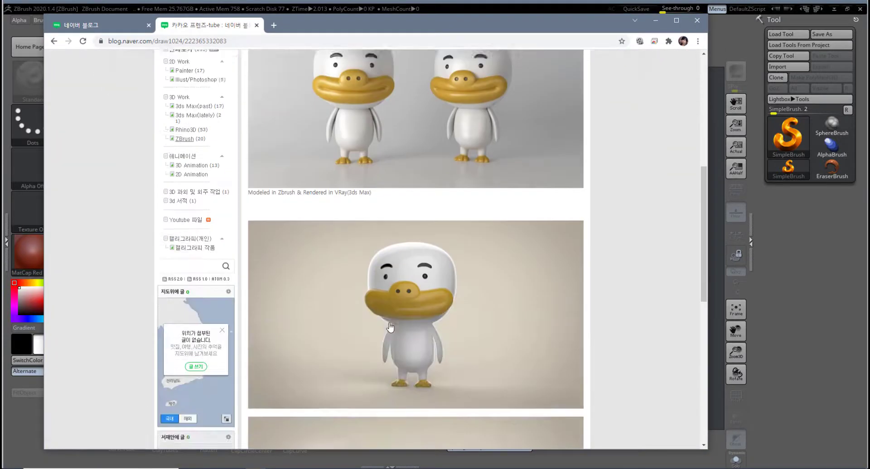
pyautogui.scroll(4, 389, 329)
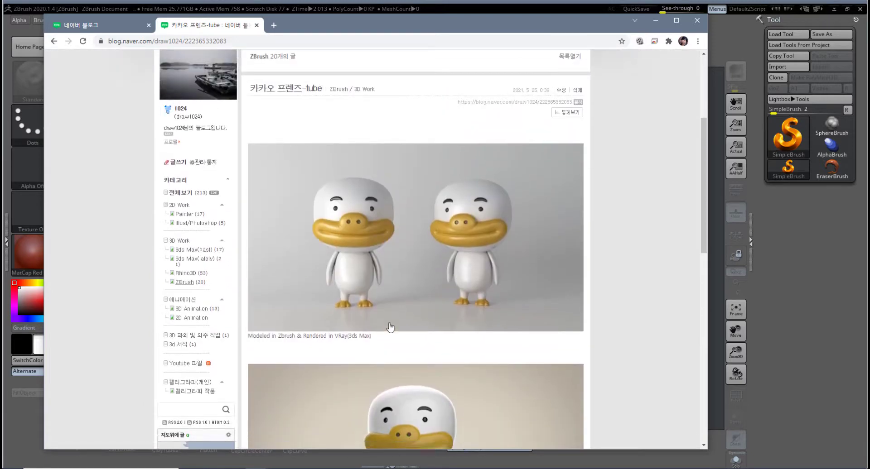
pyautogui.scroll(-10, 394, 333)
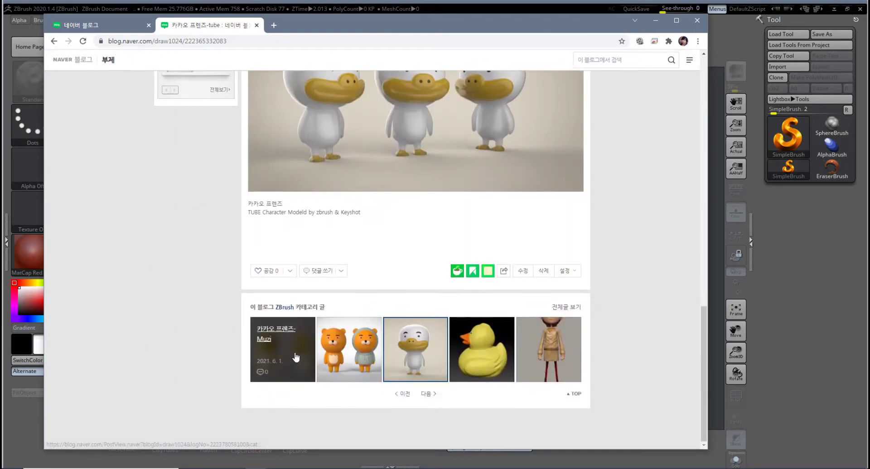
# Step: View the Muzi character post, and minimize the browser to return to ZBrush
pyautogui.click(281, 349)
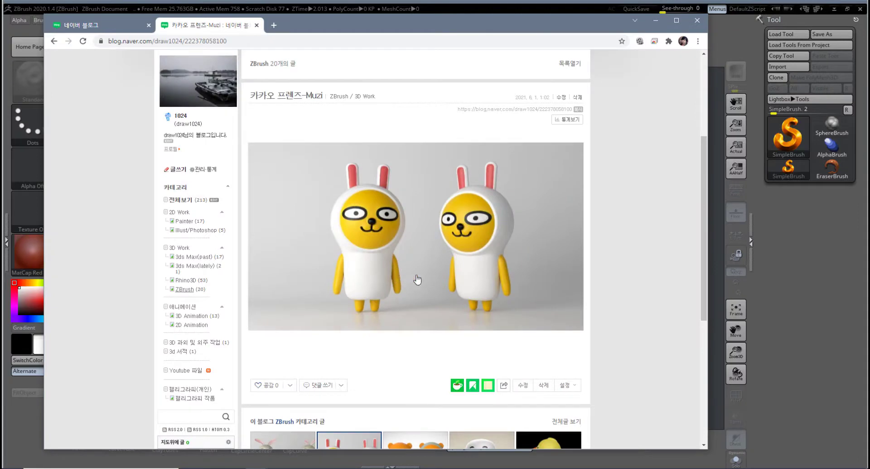
pyautogui.scroll(-5, 368, 297)
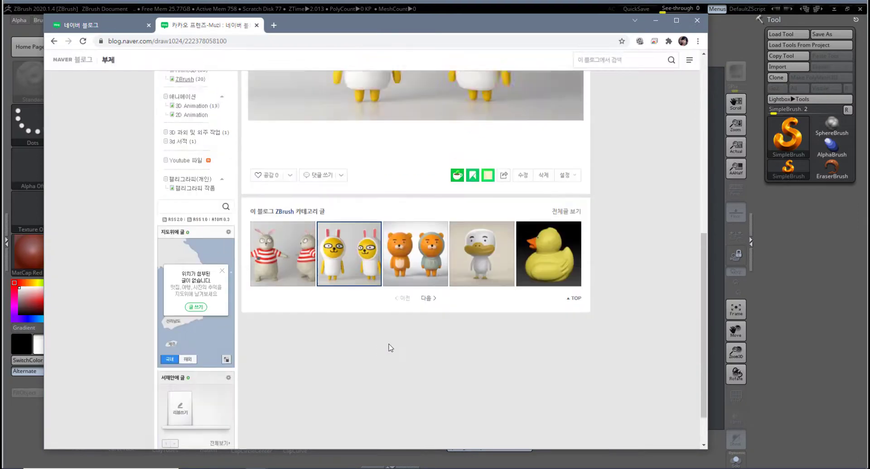
pyautogui.scroll(2, 388, 349)
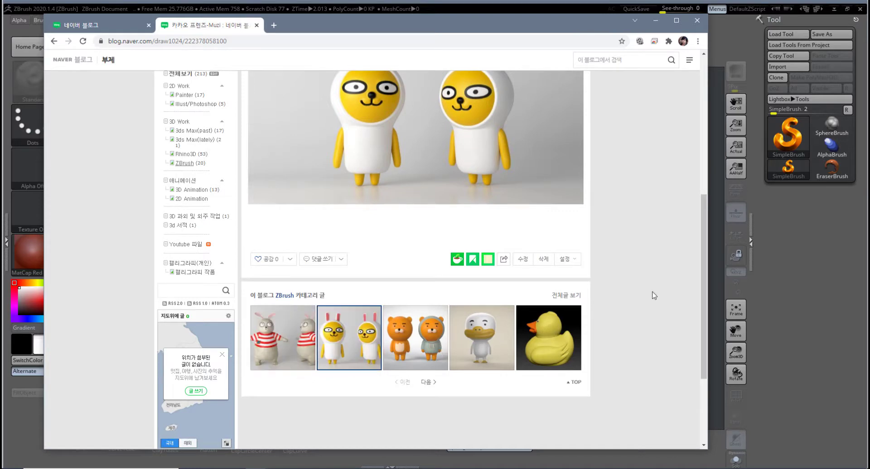
pyautogui.scroll(15, 651, 295)
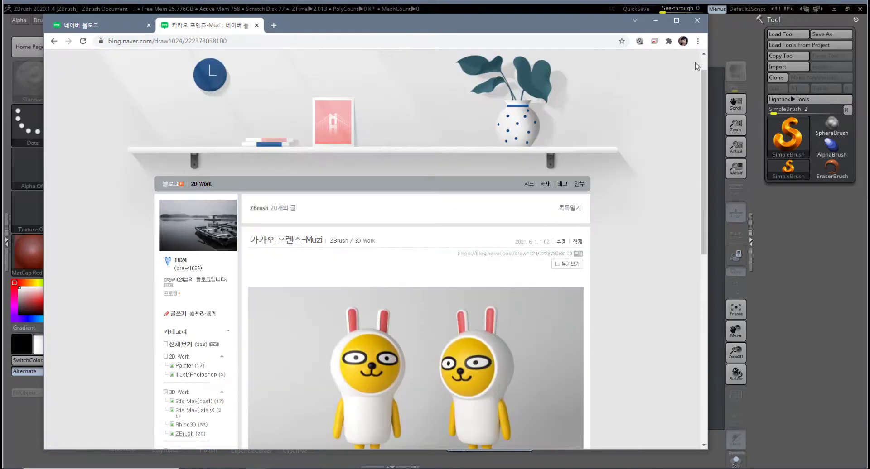
pyautogui.click(655, 20)
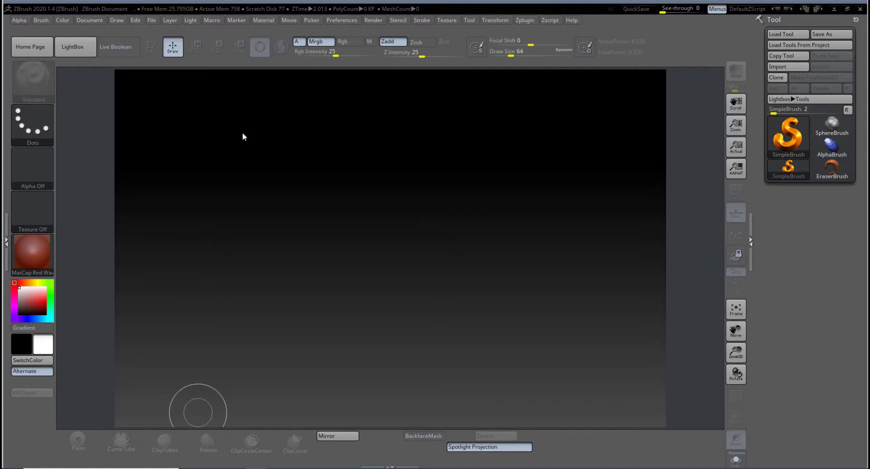
# Step: Expand the left tray and dock the Draw palette in it, showing its Front-Back reference settings
pyautogui.click(9, 245)
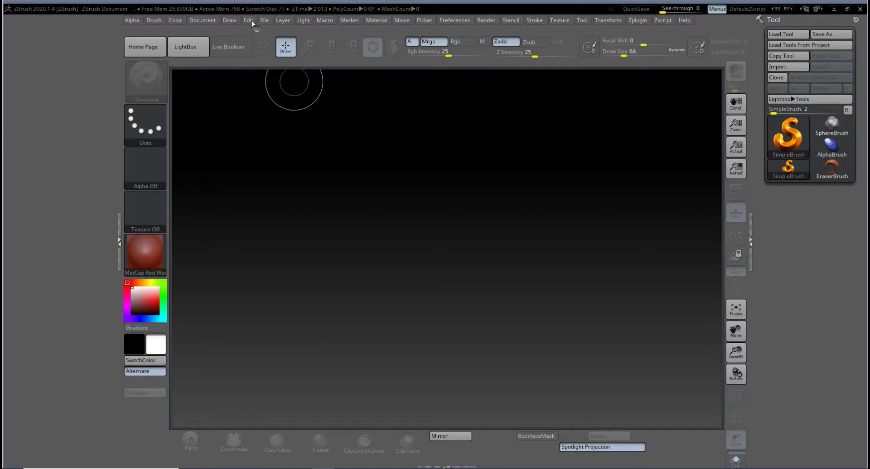
pyautogui.click(229, 21)
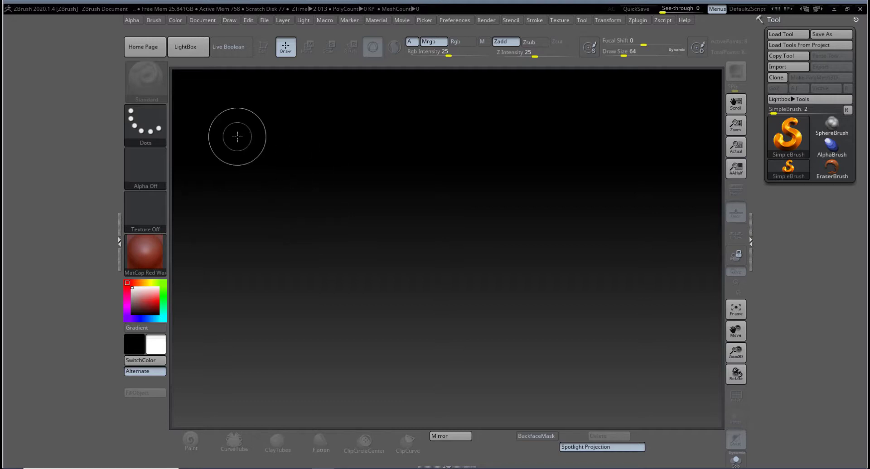
pyautogui.click(229, 20)
pyautogui.moveTo(227, 31); pyautogui.dragTo(108, 50)
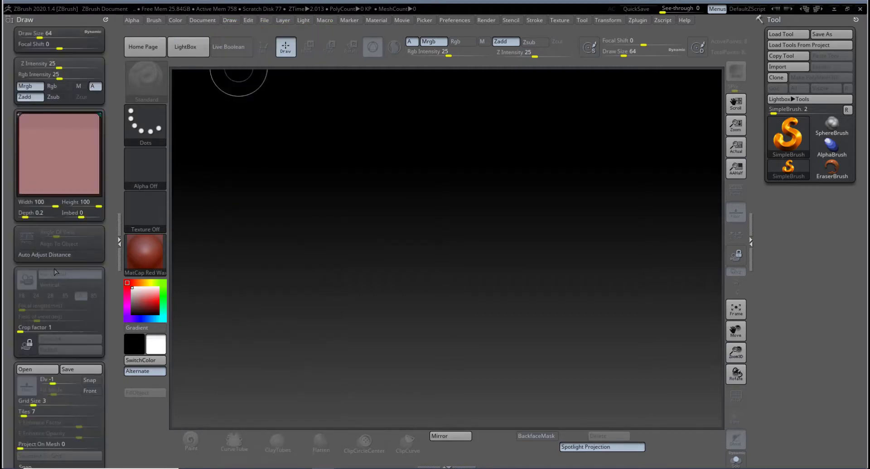
pyautogui.moveTo(114, 298); pyautogui.dragTo(114, 146)
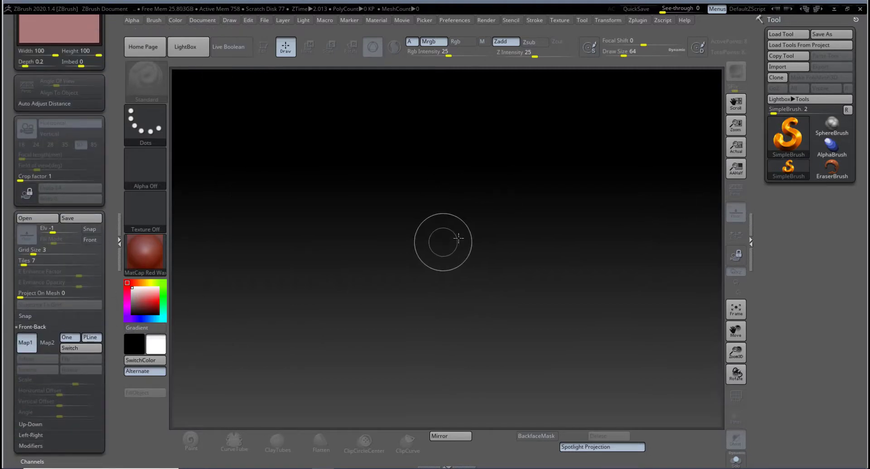
# Step: Draw a Sphere3D in the middle of the canvas and switch it to Edit mode
pyautogui.click(791, 145)
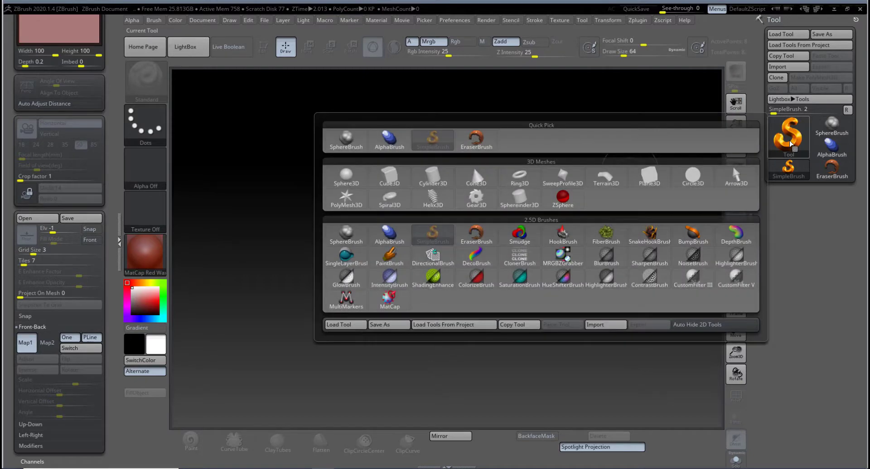
pyautogui.click(346, 177)
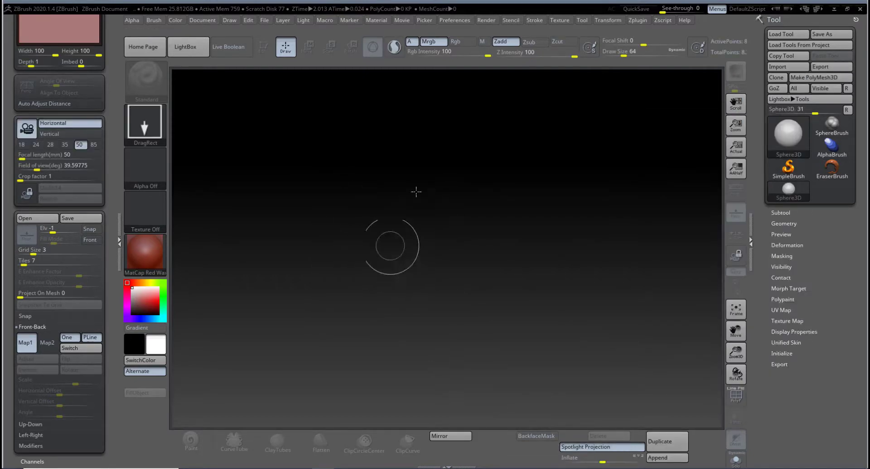
pyautogui.moveTo(433, 235)
pyautogui.mouseDown()
pyautogui.moveTo(429, 349)
pyautogui.moveTo(427, 320)
pyautogui.moveTo(439, 368)
pyautogui.moveTo(429, 365)
pyautogui.mouseUp()
pyautogui.press('t')
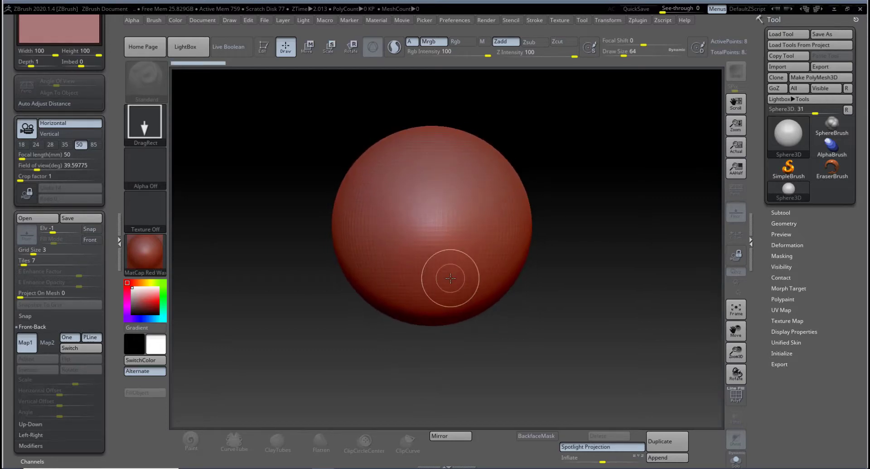
pyautogui.click(264, 51)
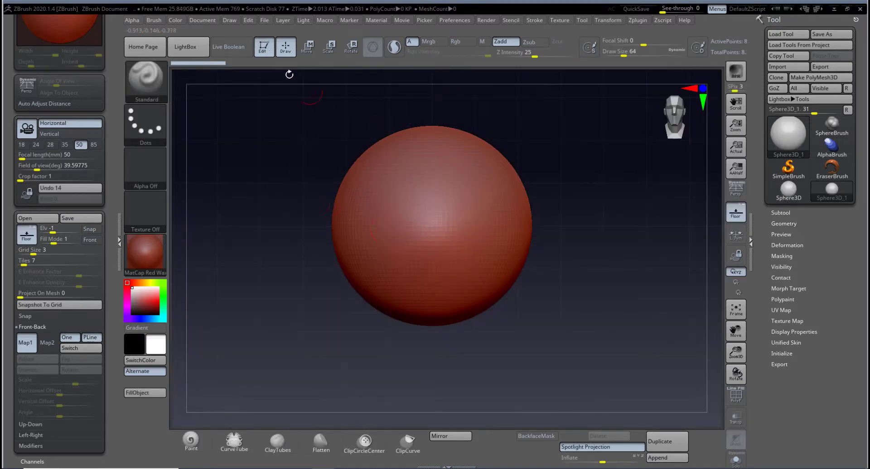
# Step: Convert the sphere to a PolyMesh3D and assign it the MatCap Gray material
pyautogui.click(812, 77)
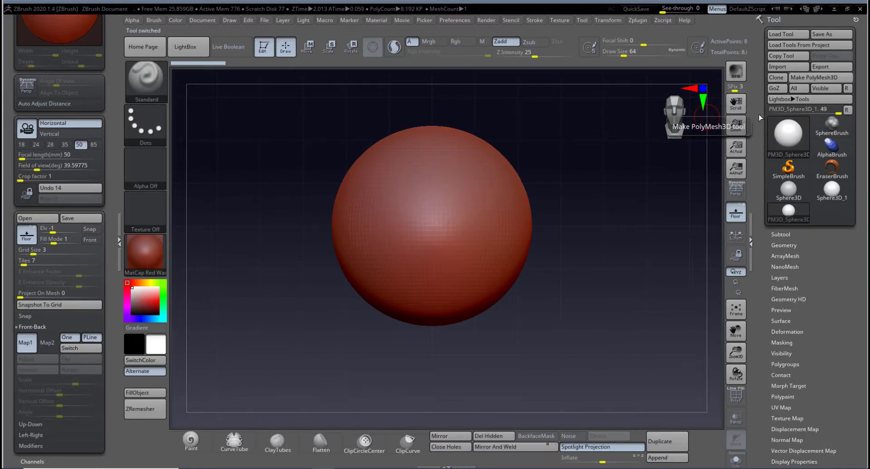
pyautogui.click(159, 263)
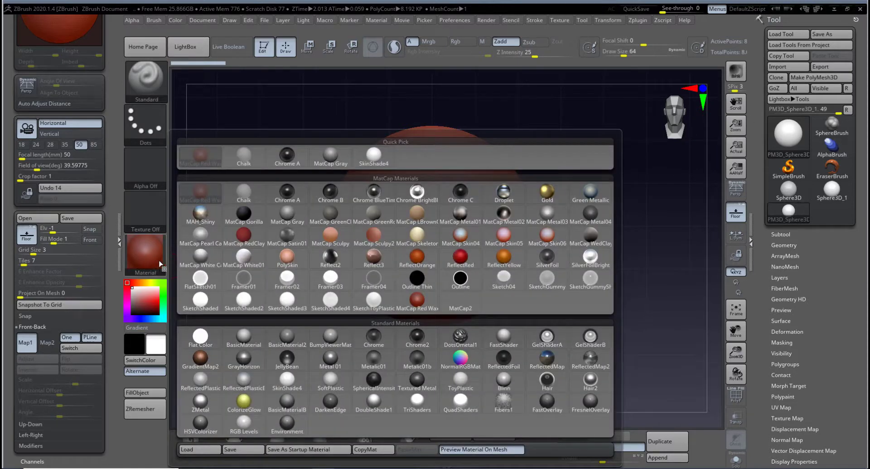
pyautogui.click(333, 165)
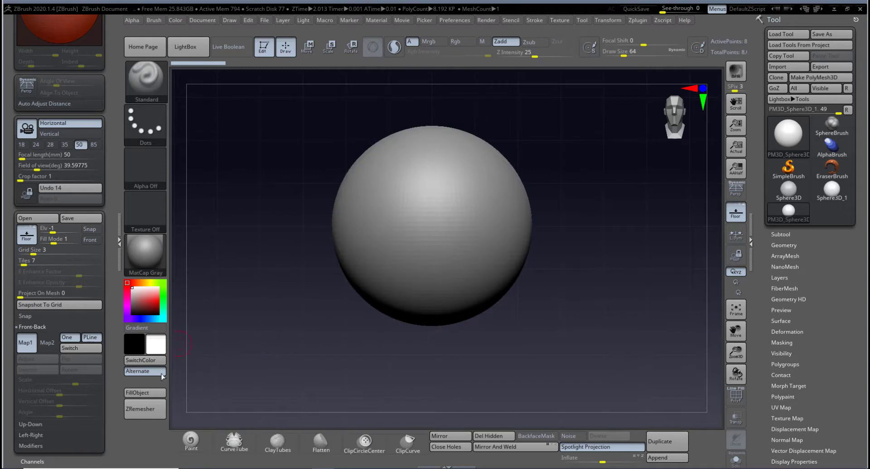
# Step: Toggle the floor grid off and back on to compare the canvas display
pyautogui.click(736, 213)
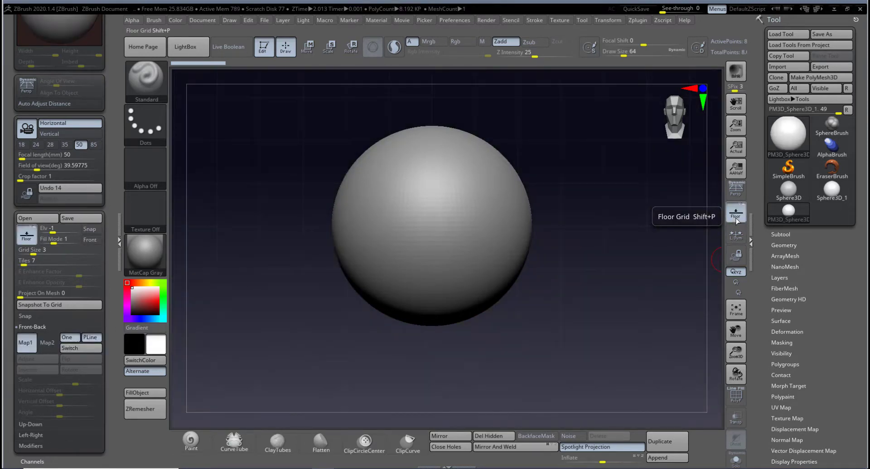
pyautogui.click(735, 214)
pyautogui.click(736, 220)
pyautogui.click(737, 220)
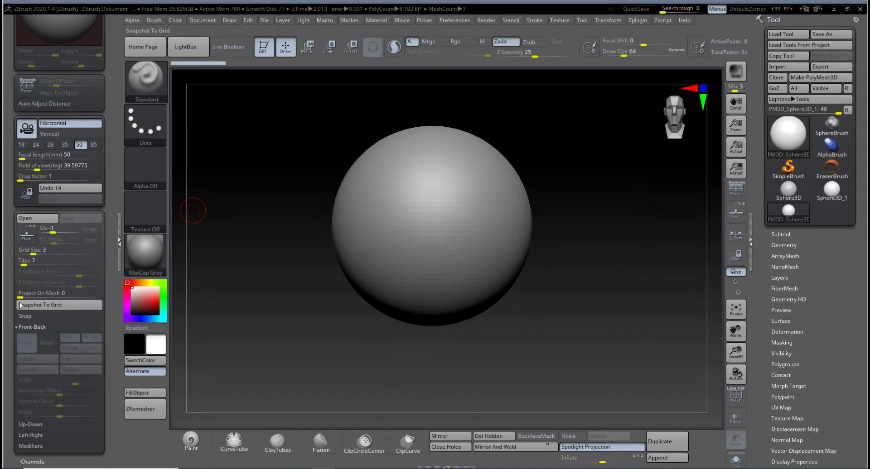
pyautogui.click(28, 241)
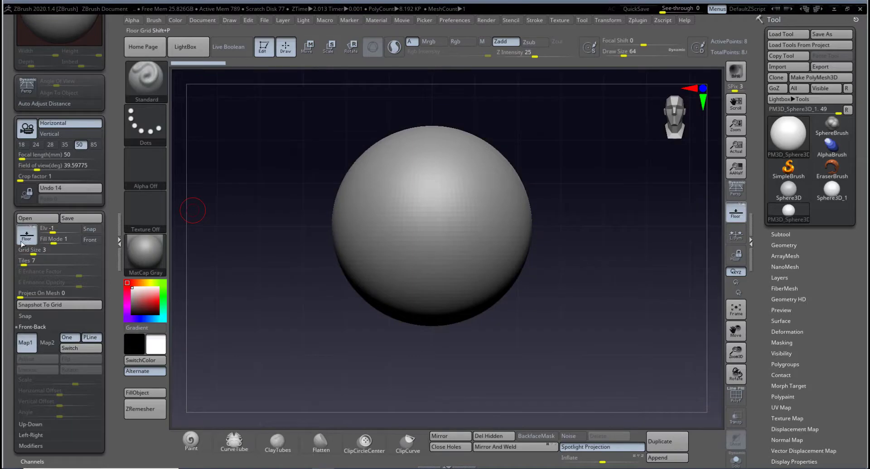
pyautogui.click(27, 240)
pyautogui.click(26, 240)
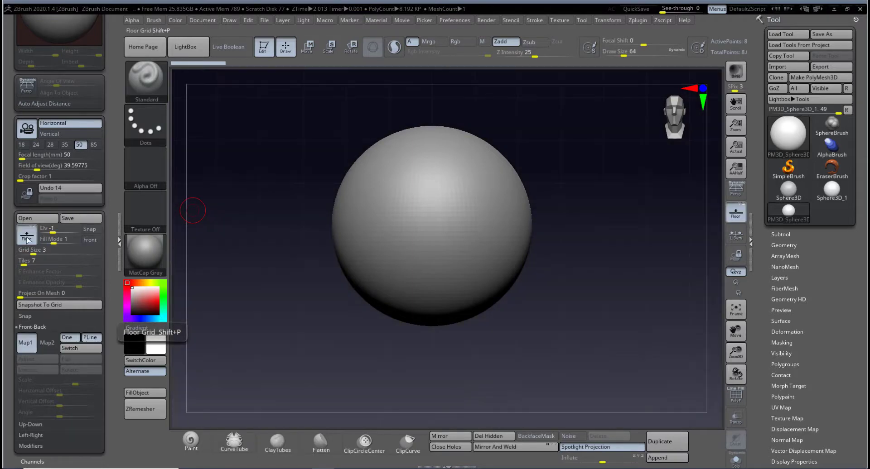
pyautogui.click(737, 217)
pyautogui.click(739, 217)
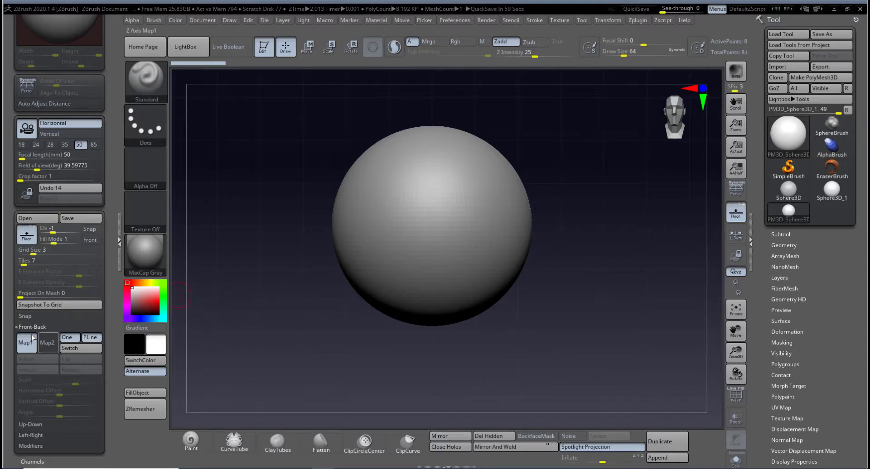
# Step: Collapse and re-expand the Front-Back section of the Draw palette
pyautogui.click(26, 346)
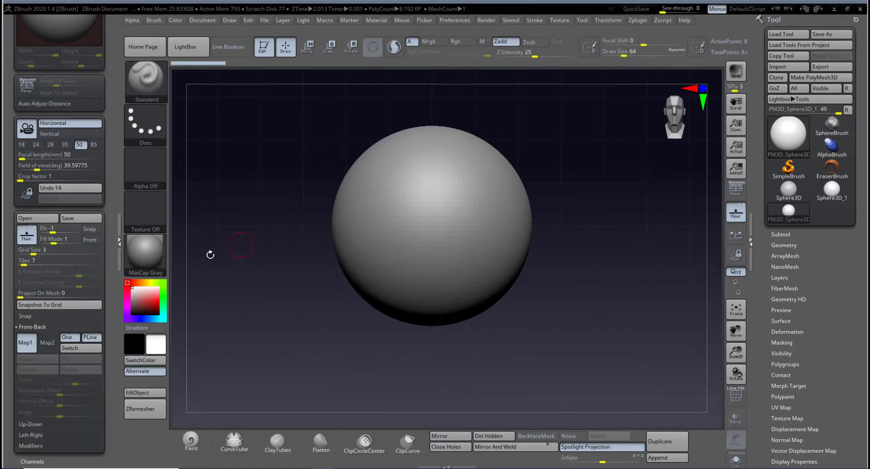
pyautogui.click(27, 328)
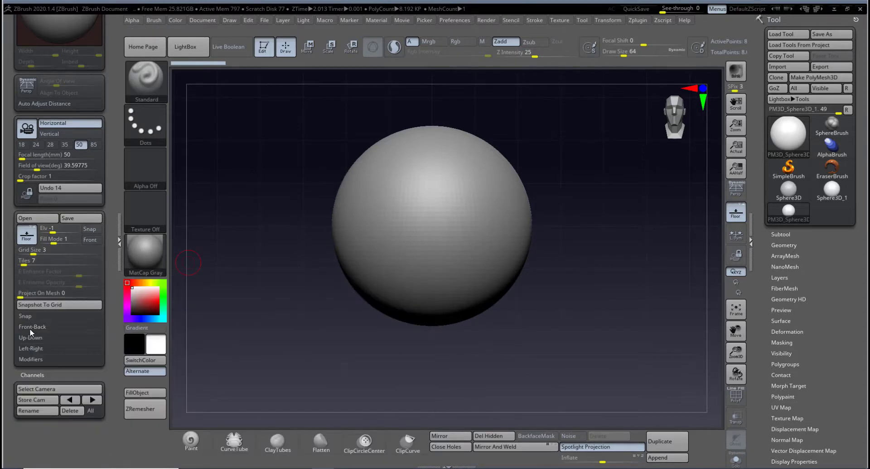
pyautogui.click(29, 327)
pyautogui.click(29, 327)
pyautogui.click(29, 327)
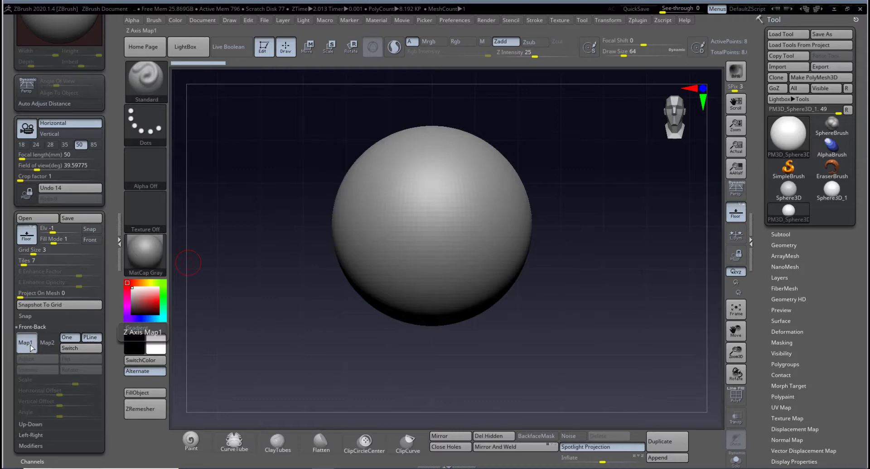
# Step: Import 라이언캐릭터.jpg from the 13-라이언 folder as the Front-Back Map1 reference image
pyautogui.click(30, 346)
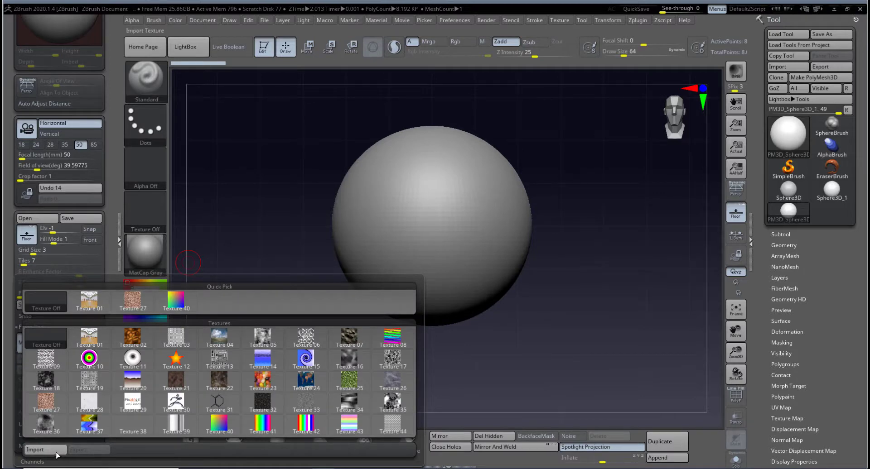
pyautogui.click(35, 450)
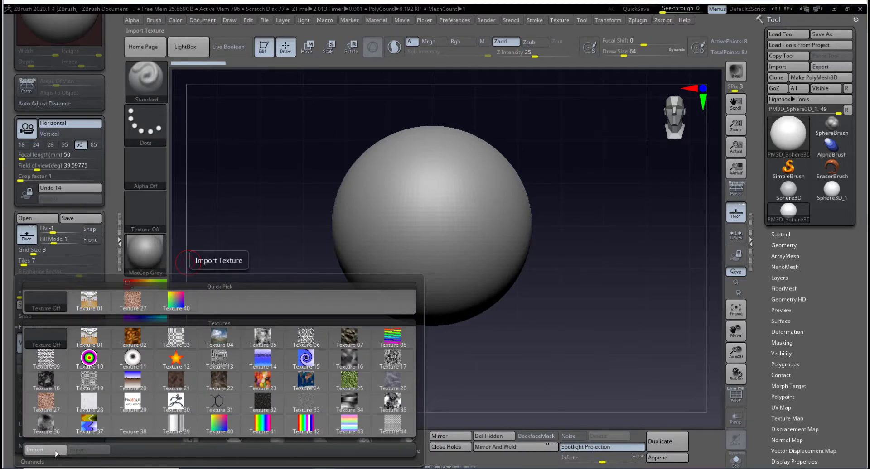
pyautogui.click(420, 156)
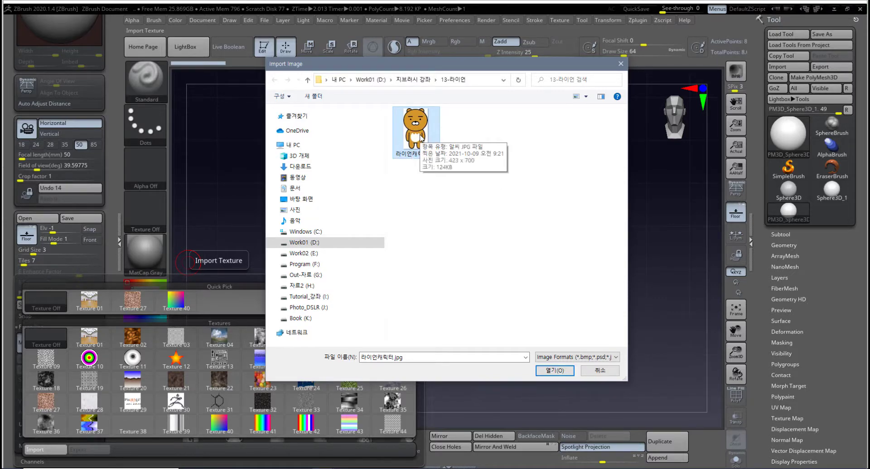
pyautogui.click(554, 370)
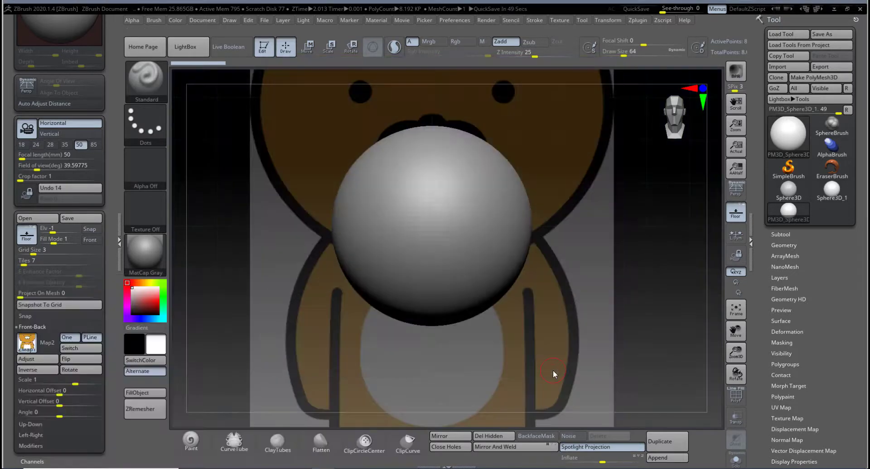
# Step: Set the floor grid's Fill Mode to 3 so the reference image displays in full colour
pyautogui.keyDown('alt'); pyautogui.moveTo(630, 310); pyautogui.dragTo(517, 314); pyautogui.keyUp('alt')
pyautogui.keyDown('alt'); pyautogui.moveTo(458, 294); pyautogui.dragTo(471, 303); pyautogui.keyUp('alt')
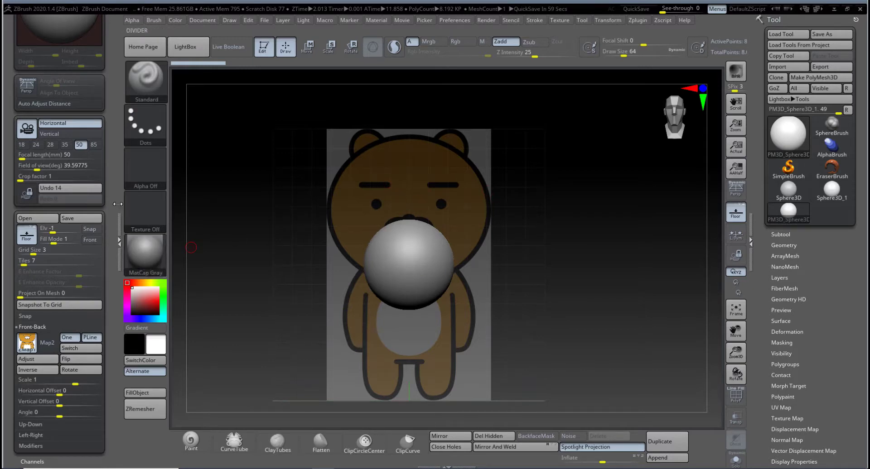
pyautogui.moveTo(116, 188); pyautogui.dragTo(116, 207)
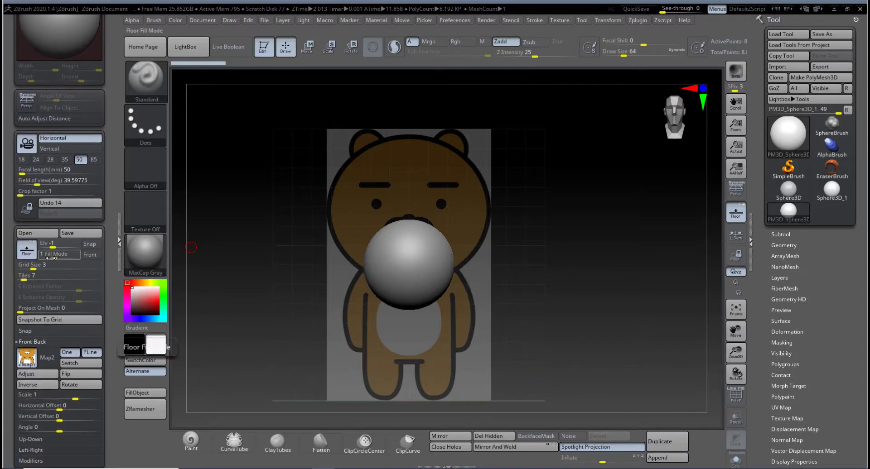
pyautogui.moveTo(55, 257); pyautogui.dragTo(77, 257)
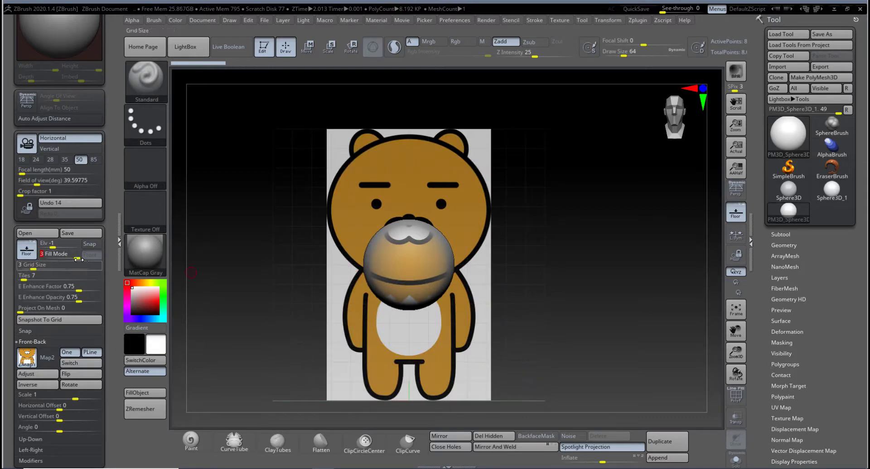
pyautogui.moveTo(76, 257); pyautogui.dragTo(110, 262)
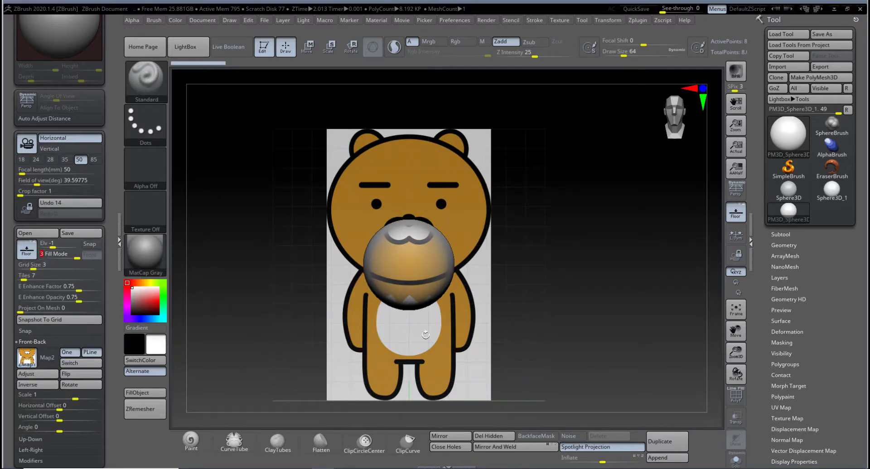
pyautogui.keyDown('alt'); pyautogui.moveTo(477, 331); pyautogui.dragTo(478, 348); pyautogui.keyUp('alt')
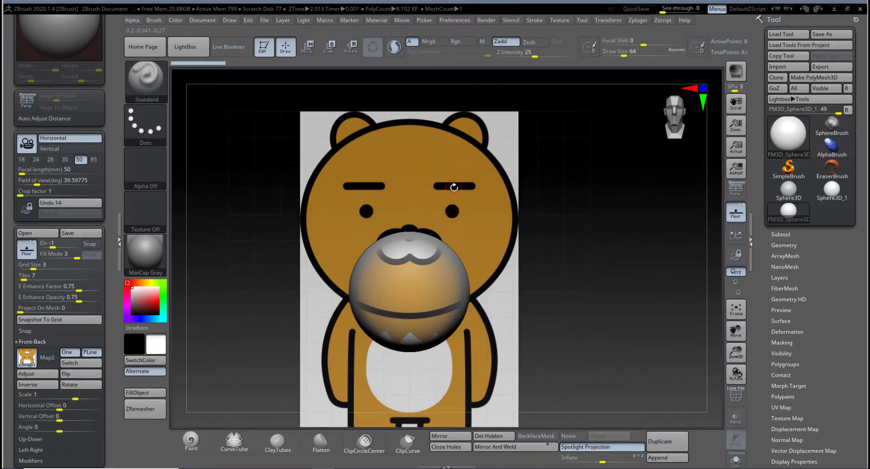
# Step: Toggle the floor grid off and on repeatedly to compare the sphere with and without the reference image
pyautogui.click(736, 216)
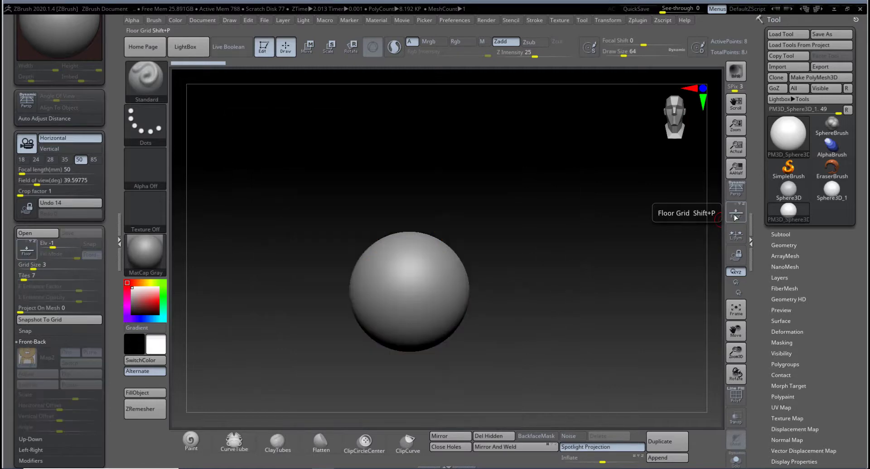
pyautogui.click(735, 216)
pyautogui.click(735, 216)
pyautogui.click(736, 216)
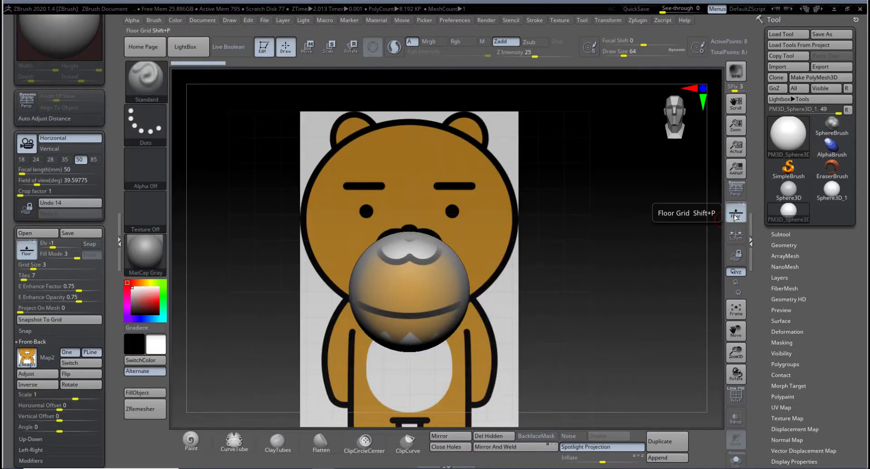
pyautogui.press('shift')
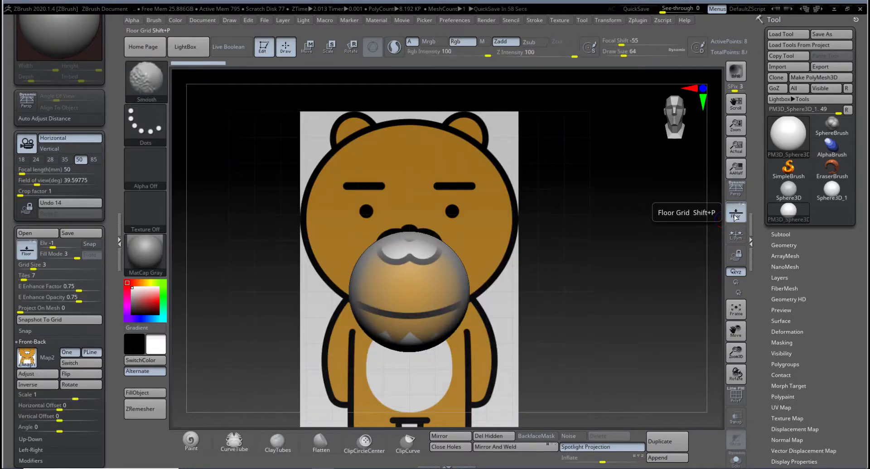
pyautogui.click(736, 216)
pyautogui.click(735, 216)
pyautogui.click(735, 216)
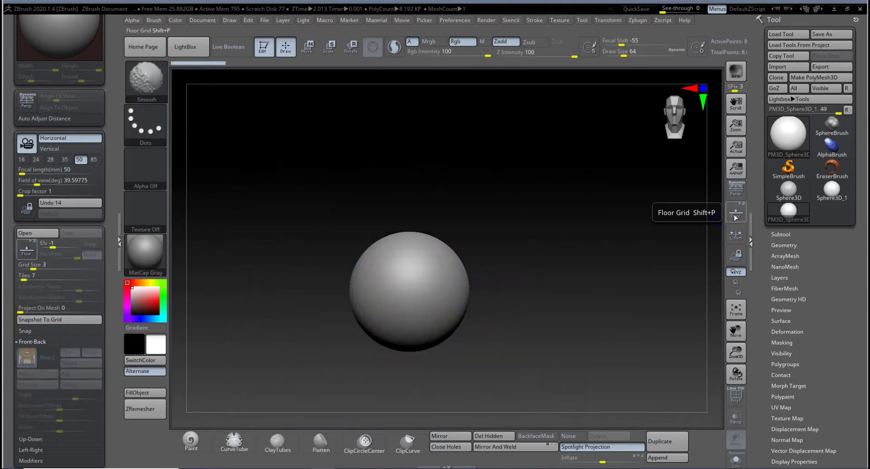
pyautogui.click(735, 216)
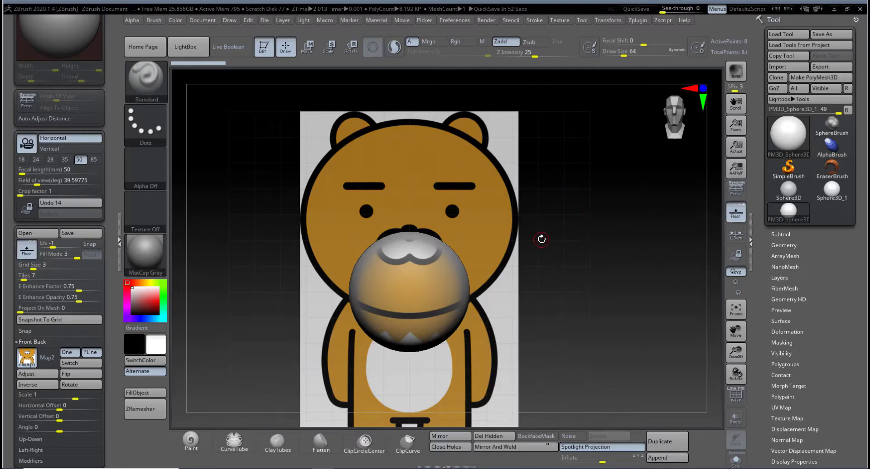
# Step: Move the sphere up to the centre of the reference head and scale it uniformly to the head's height
pyautogui.keyDown('alt'); pyautogui.moveTo(543, 275); pyautogui.dragTo(537, 295); pyautogui.keyUp('alt')
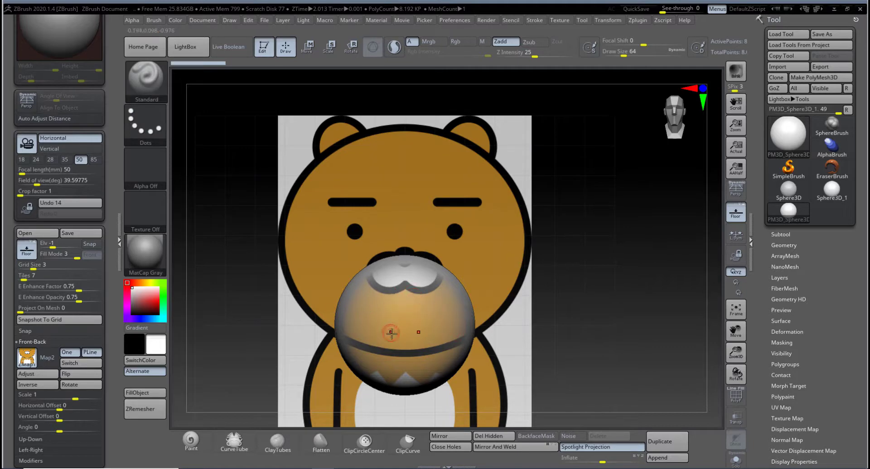
pyautogui.click(309, 53)
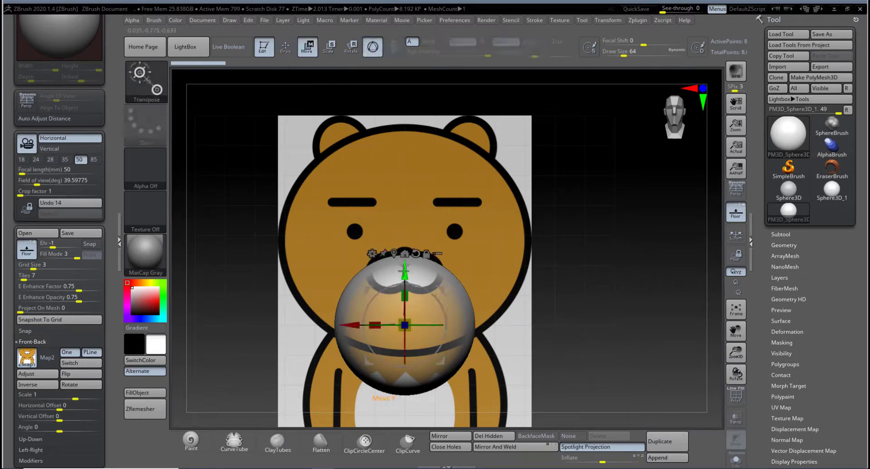
pyautogui.moveTo(404, 265); pyautogui.dragTo(405, 180)
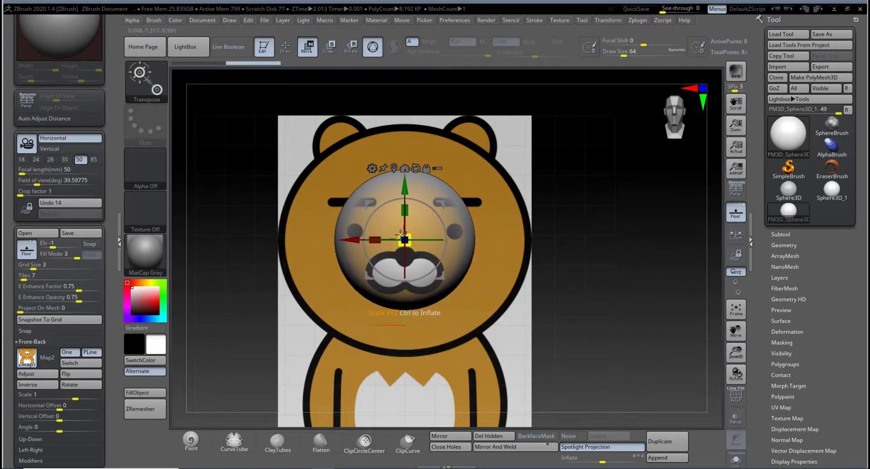
pyautogui.moveTo(399, 235); pyautogui.dragTo(377, 198)
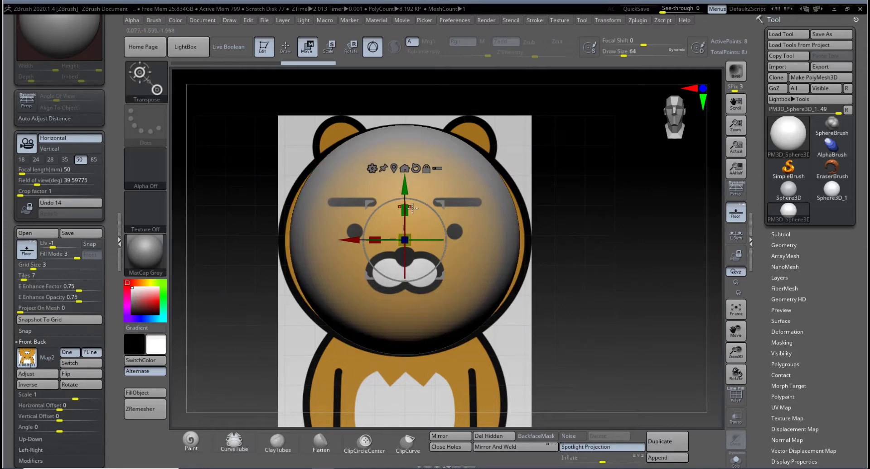
# Step: Widen the sphere along the X axis to match the sides of the reference head's outline
pyautogui.moveTo(514, 332)
pyautogui.keyDown('alt'); pyautogui.mouseDown()
pyautogui.moveTo(511, 322)
pyautogui.moveTo(512, 345)
pyautogui.mouseUp(); pyautogui.keyUp('alt')
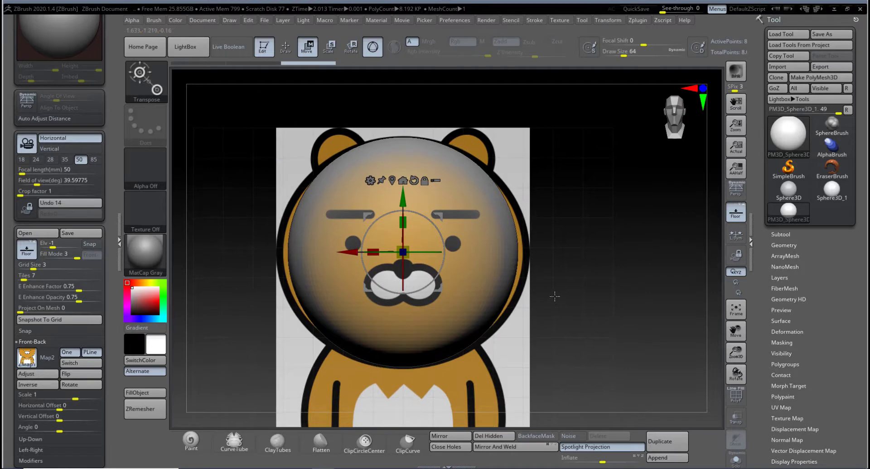
pyautogui.keyDown('alt'); pyautogui.moveTo(554, 295); pyautogui.dragTo(448, 225); pyautogui.keyUp('alt')
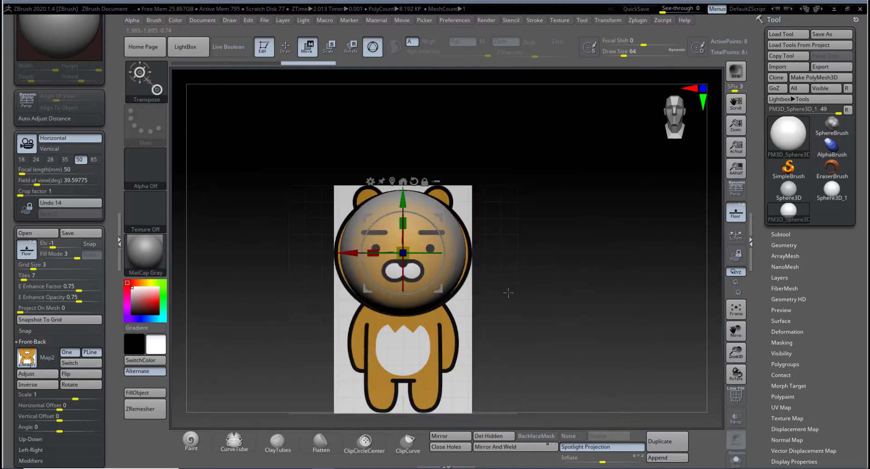
pyautogui.keyDown('alt'); pyautogui.moveTo(508, 295); pyautogui.dragTo(487, 267); pyautogui.keyUp('alt')
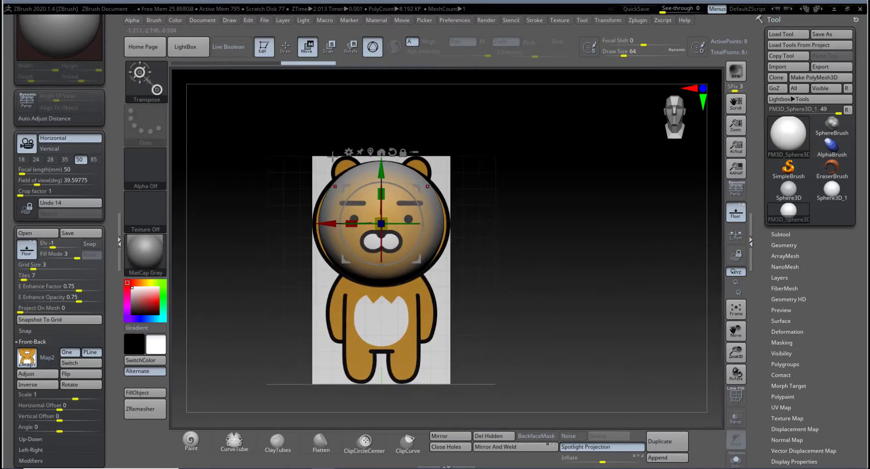
pyautogui.keyDown('alt'); pyautogui.moveTo(490, 261); pyautogui.dragTo(493, 290); pyautogui.keyUp('alt')
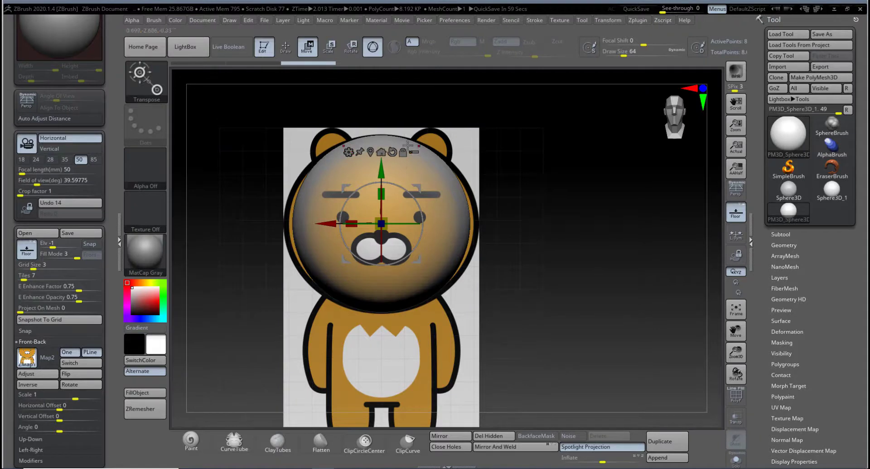
pyautogui.keyDown('alt'); pyautogui.moveTo(489, 274); pyautogui.dragTo(483, 222); pyautogui.keyUp('alt')
pyautogui.keyDown('alt'); pyautogui.moveTo(482, 264); pyautogui.dragTo(484, 303); pyautogui.keyUp('alt')
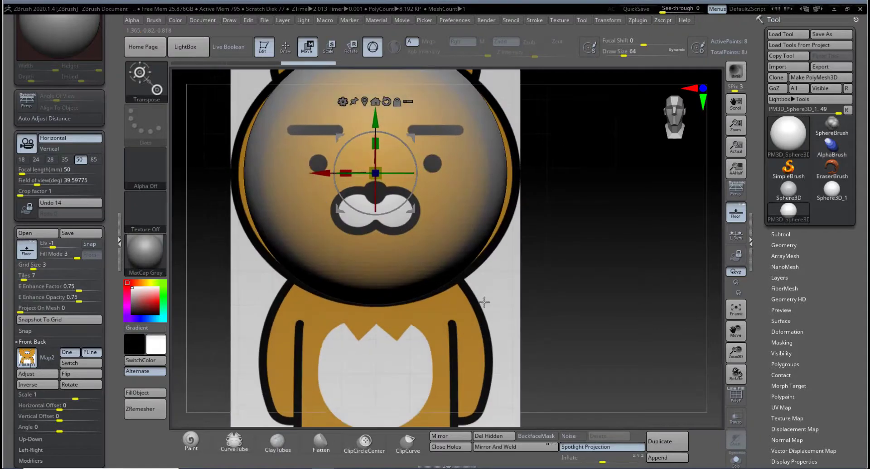
pyautogui.keyDown('alt'); pyautogui.moveTo(516, 274); pyautogui.dragTo(528, 331); pyautogui.keyUp('alt')
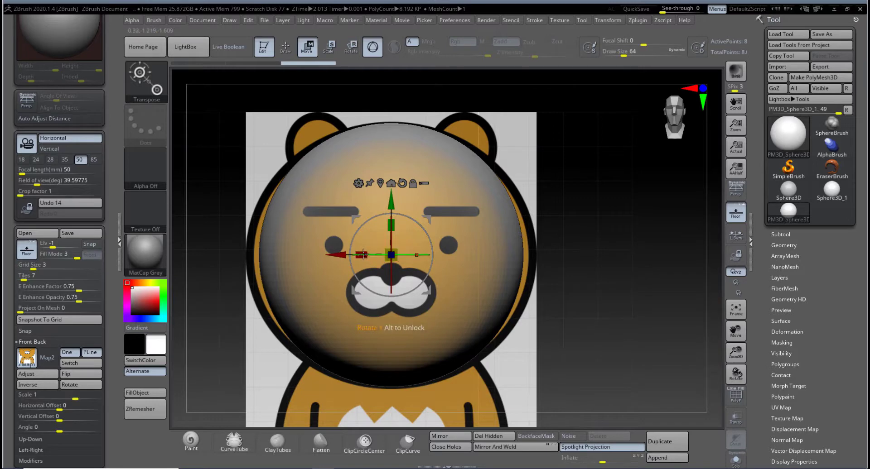
pyautogui.moveTo(364, 255)
pyautogui.mouseDown()
pyautogui.moveTo(350, 262)
pyautogui.moveTo(361, 251)
pyautogui.mouseUp()
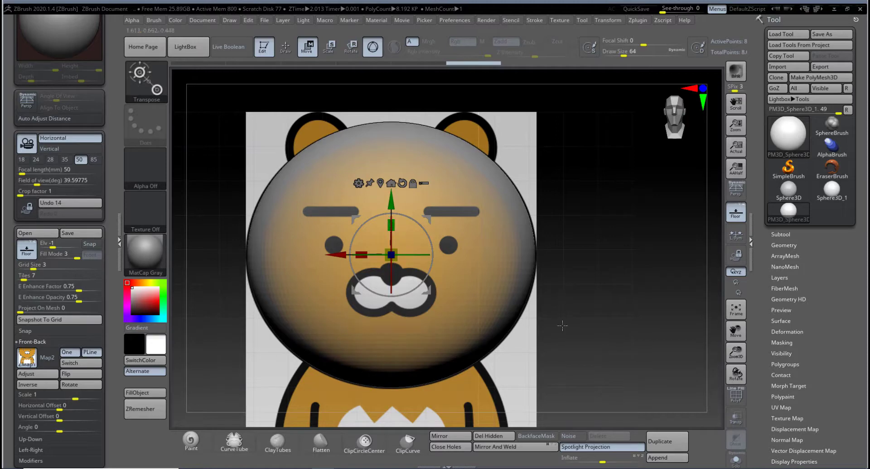
# Step: Stretch the head sphere along the Z axis by a factor of about 1.05, working from the side view
pyautogui.moveTo(562, 325); pyautogui.dragTo(644, 332)
pyautogui.moveTo(463, 253); pyautogui.dragTo(471, 252)
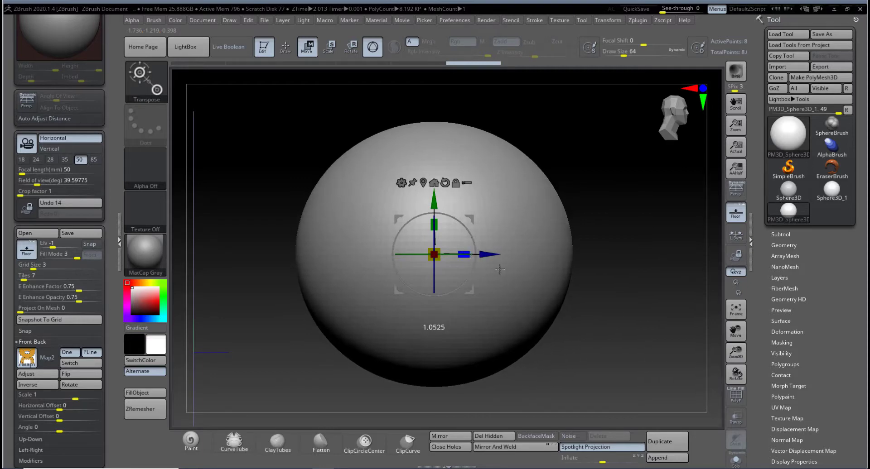
pyautogui.moveTo(610, 345); pyautogui.dragTo(577, 345)
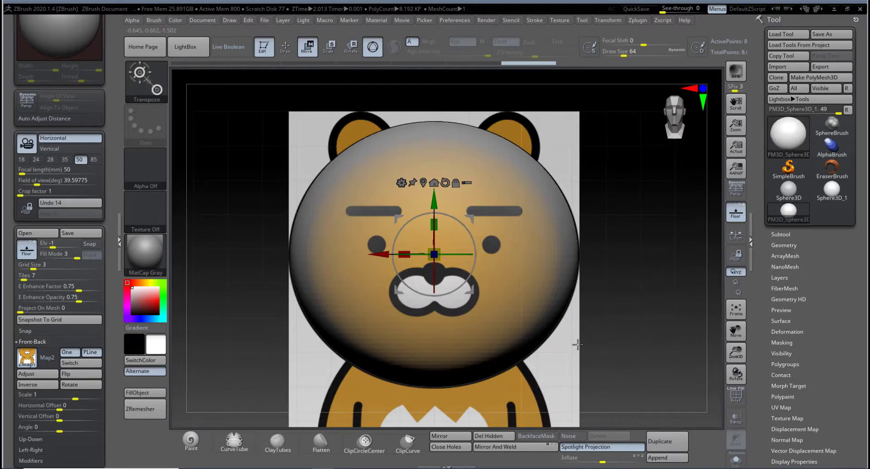
# Step: Append a Sphere3D_1 mesh as a second subtool for the ear
pyautogui.keyDown('alt'); pyautogui.moveTo(612, 265); pyautogui.dragTo(595, 294); pyautogui.keyUp('alt')
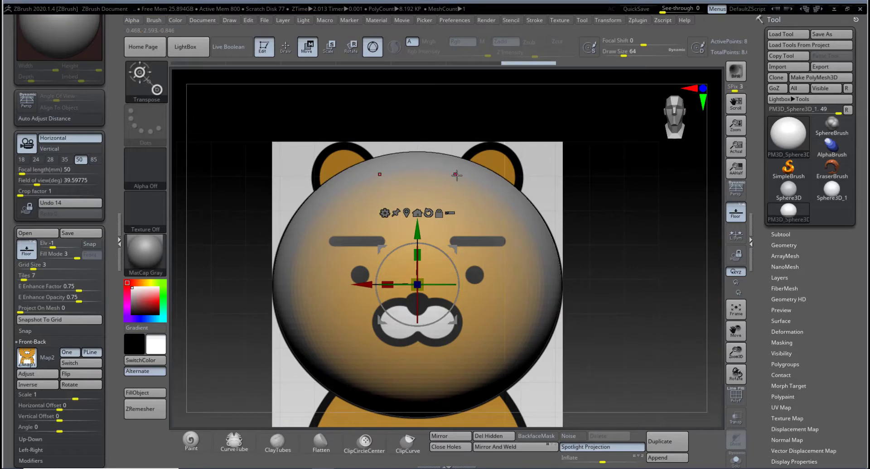
pyautogui.click(780, 234)
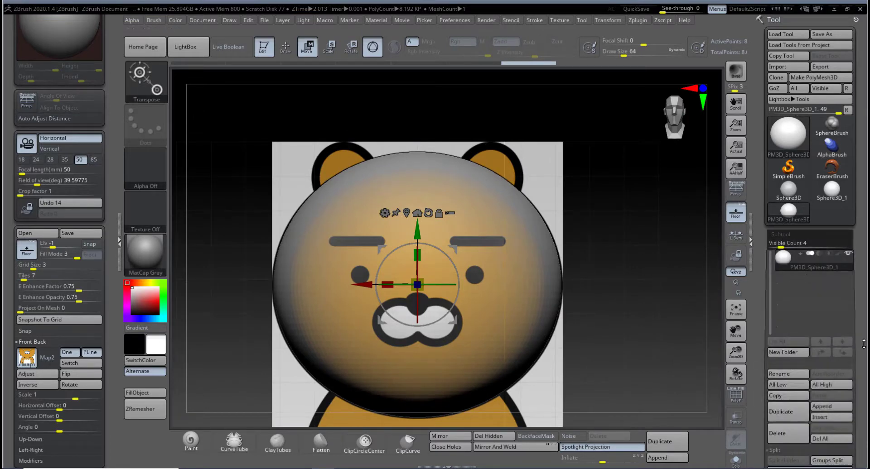
pyautogui.moveTo(863, 344); pyautogui.dragTo(864, 294)
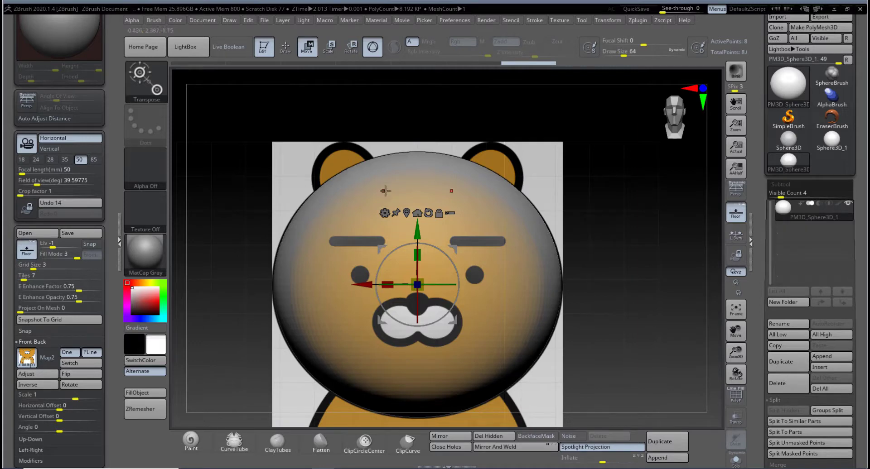
pyautogui.moveTo(861, 413); pyautogui.dragTo(860, 398)
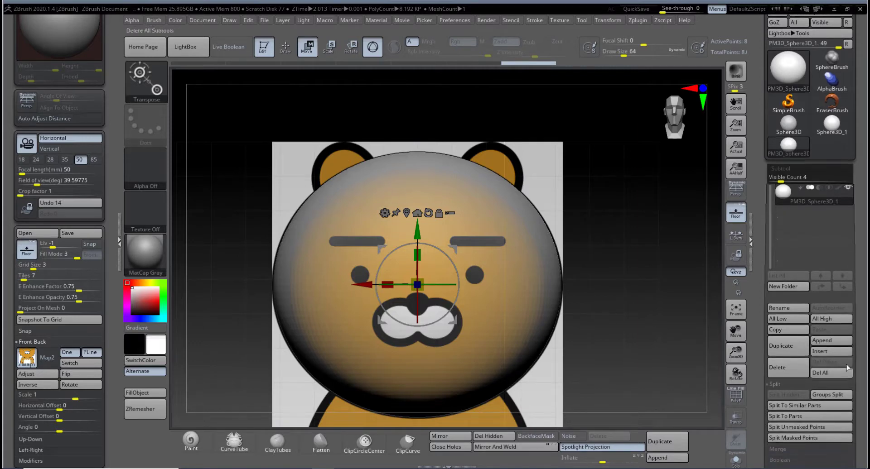
pyautogui.click(832, 346)
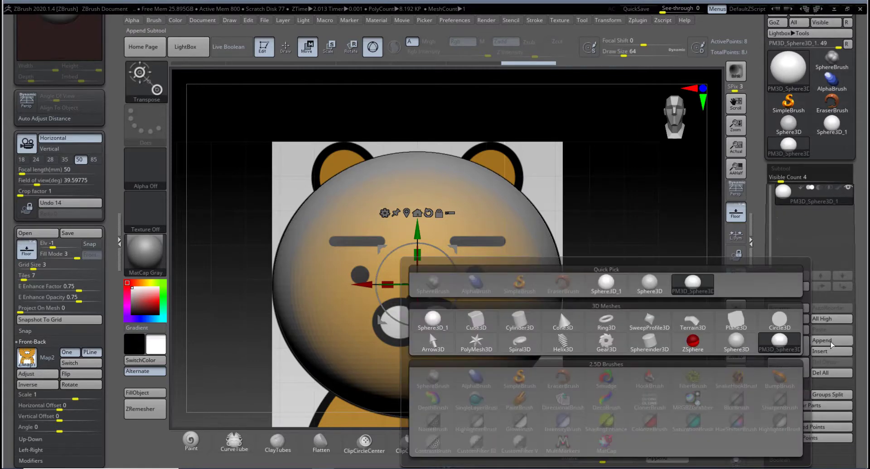
pyautogui.click(438, 325)
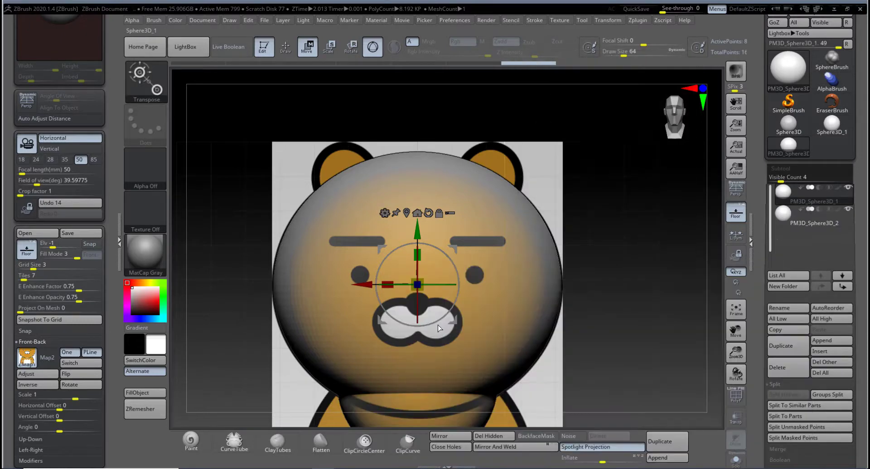
# Step: Select the appended sphere subtool and move it up to the ear on the red X-arrow side of the head
pyautogui.keyDown('alt'); pyautogui.moveTo(614, 338); pyautogui.dragTo(433, 276); pyautogui.keyUp('alt')
pyautogui.click(786, 221)
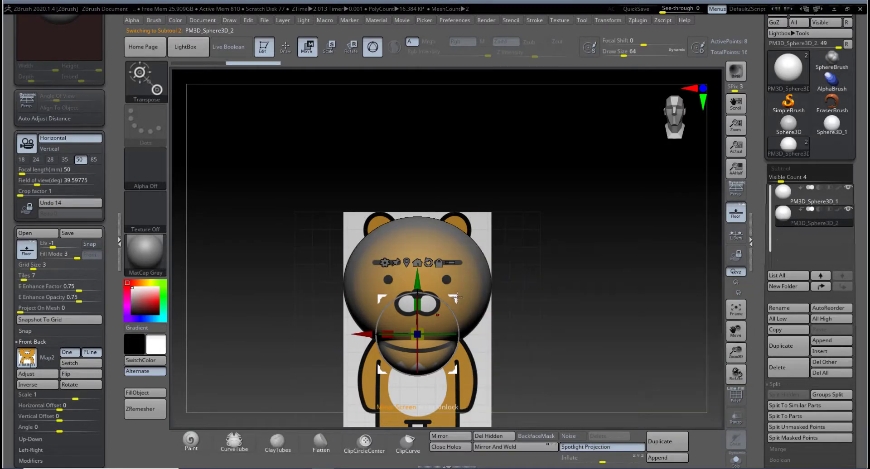
pyautogui.moveTo(456, 297); pyautogui.dragTo(428, 209)
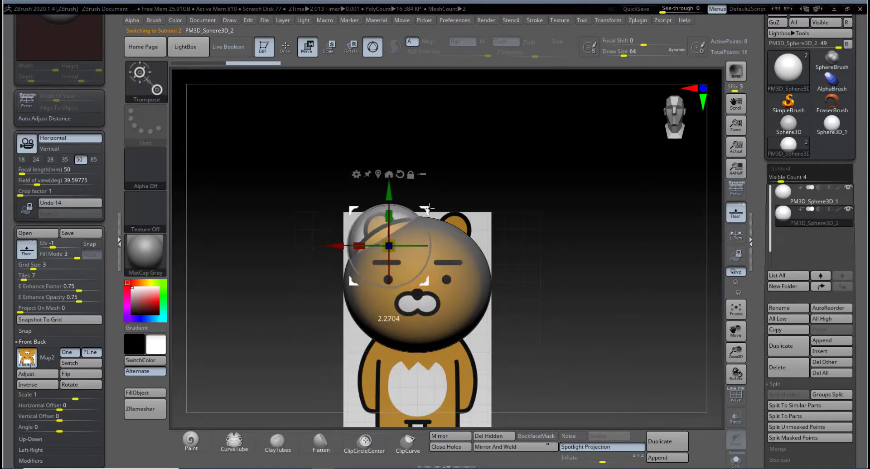
# Step: Scale the ear sphere down uniformly and position it over the reference ear so it matches the outer outline
pyautogui.keyDown('alt'); pyautogui.moveTo(512, 260); pyautogui.dragTo(553, 300); pyautogui.keyUp('alt')
pyautogui.keyDown('ctrl'); pyautogui.moveTo(553, 300); pyautogui.dragTo(495, 317, button='right'); pyautogui.keyUp('ctrl')
pyautogui.keyDown('alt'); pyautogui.moveTo(463, 225); pyautogui.dragTo(460, 276, button='right'); pyautogui.keyUp('alt')
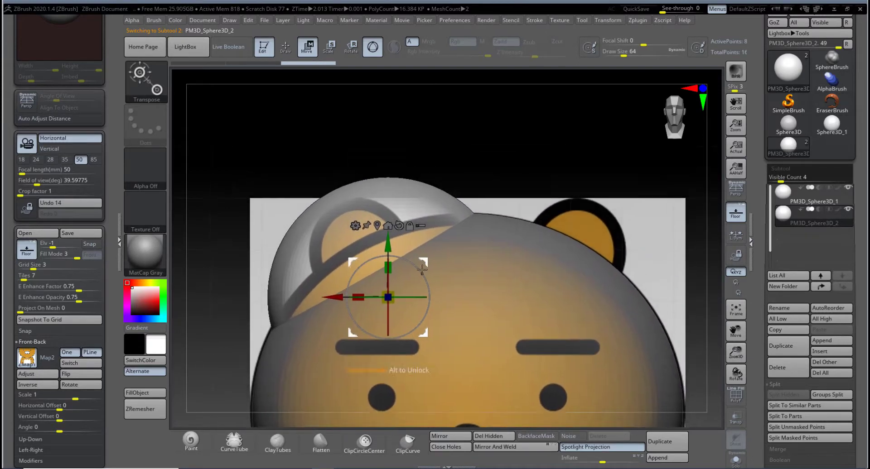
pyautogui.moveTo(389, 296); pyautogui.dragTo(363, 311)
pyautogui.moveTo(424, 261); pyautogui.dragTo(389, 163)
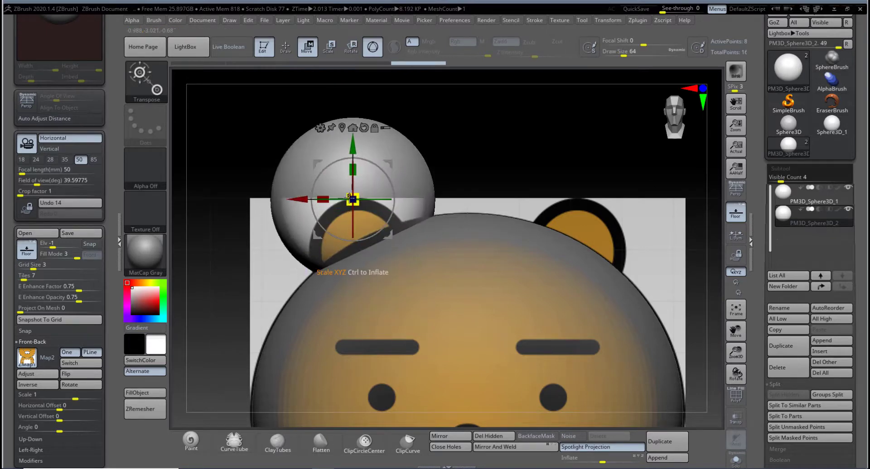
pyautogui.moveTo(357, 193); pyautogui.dragTo(340, 212)
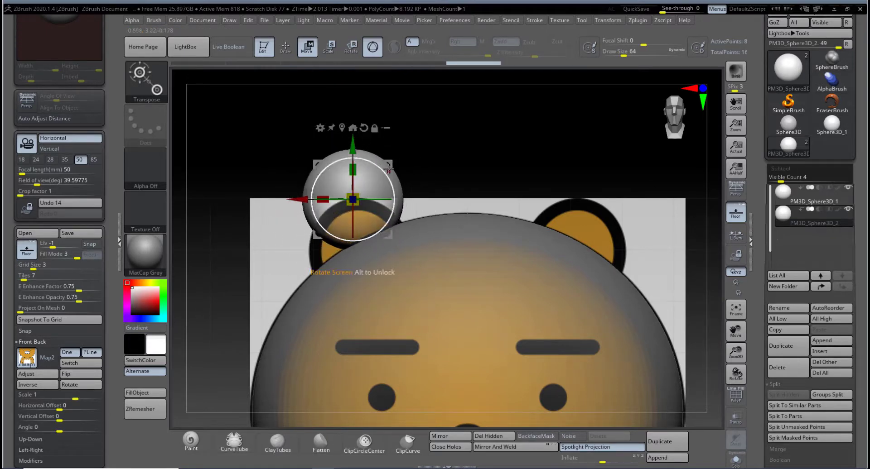
pyautogui.moveTo(387, 168); pyautogui.dragTo(395, 210)
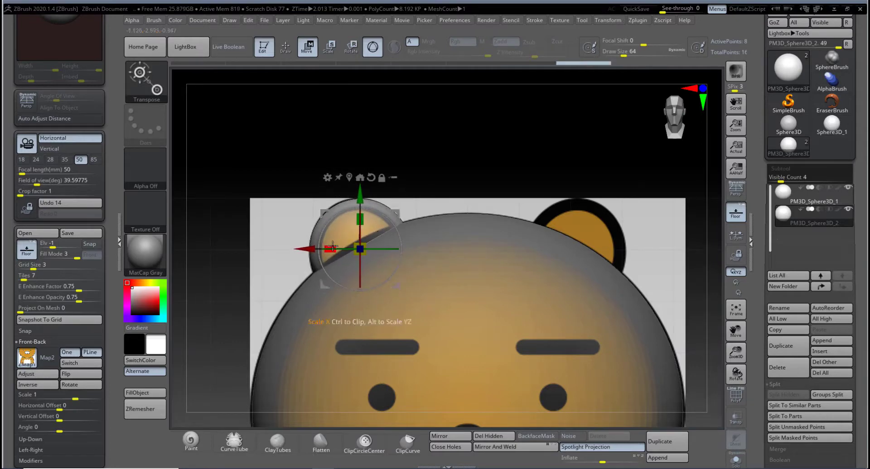
# Step: Fine-tune the ear sphere's placement over the reference ear in the front view and return to Draw mode
pyautogui.moveTo(333, 247); pyautogui.dragTo(332, 247)
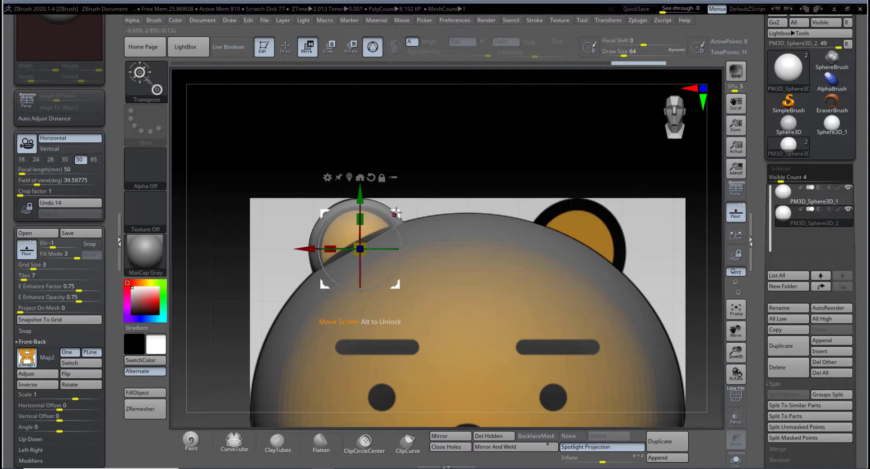
pyautogui.moveTo(397, 213); pyautogui.dragTo(395, 211)
pyautogui.moveTo(451, 188); pyautogui.dragTo(360, 252)
pyautogui.moveTo(555, 210); pyautogui.dragTo(515, 212)
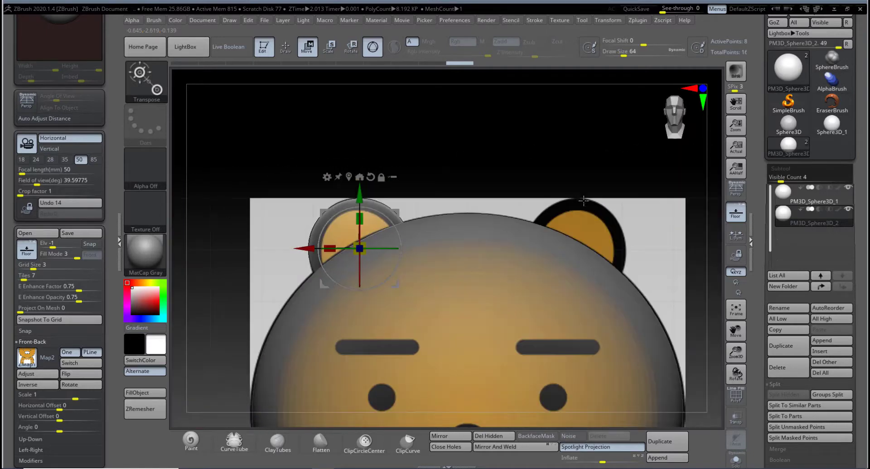
pyautogui.moveTo(583, 201)
pyautogui.keyDown('alt'); pyautogui.mouseDown()
pyautogui.moveTo(552, 176)
pyautogui.moveTo(511, 178)
pyautogui.mouseUp(); pyautogui.keyUp('alt')
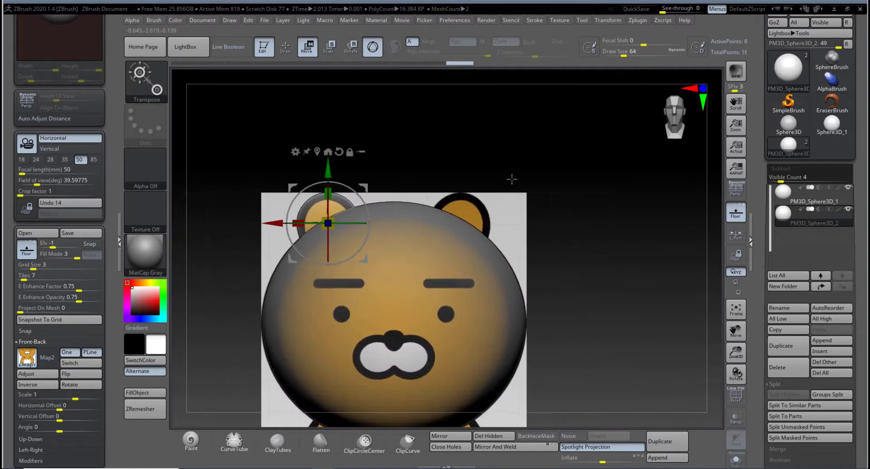
pyautogui.click(285, 46)
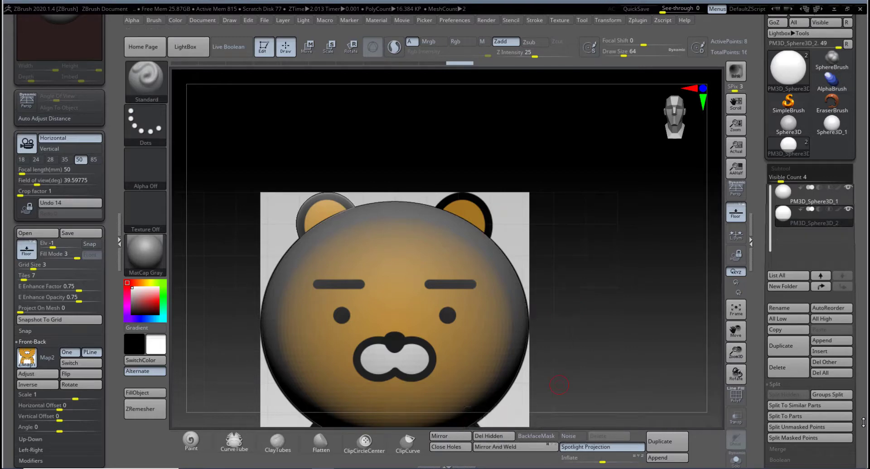
pyautogui.moveTo(859, 418); pyautogui.dragTo(845, 221)
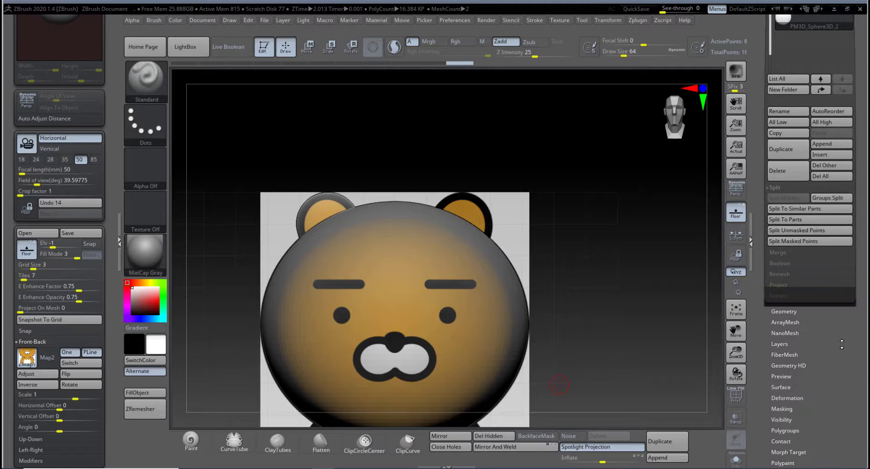
pyautogui.click(786, 312)
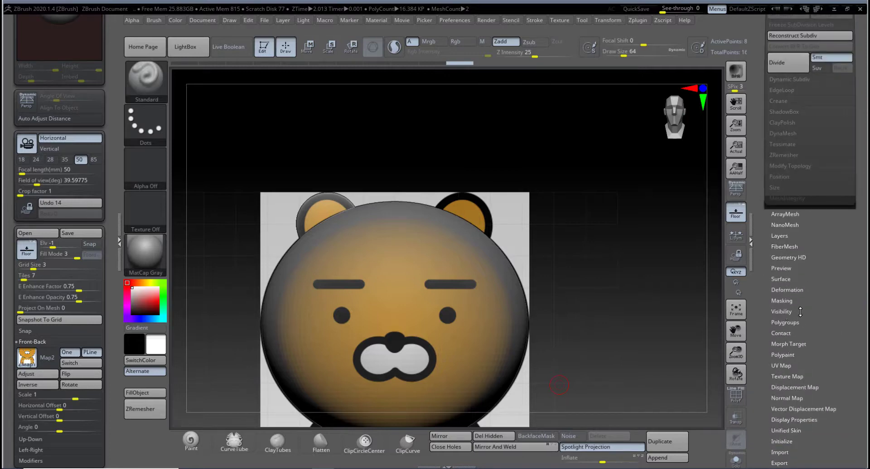
pyautogui.click(789, 166)
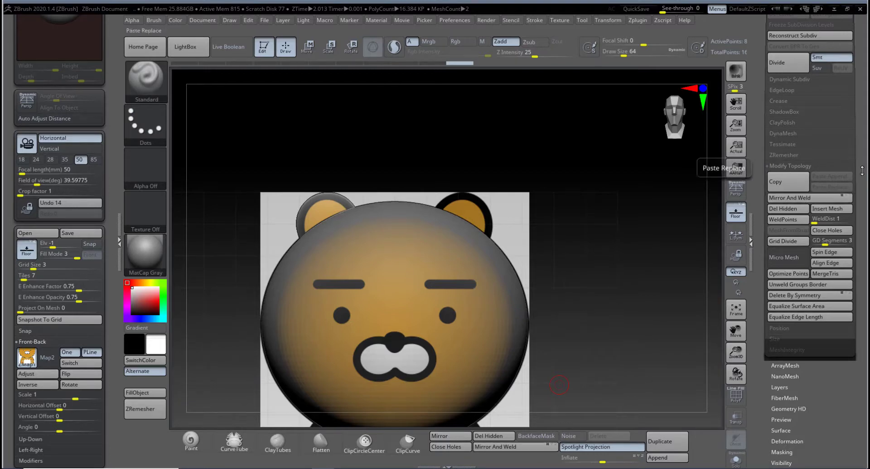
pyautogui.scroll(5, 854, 210)
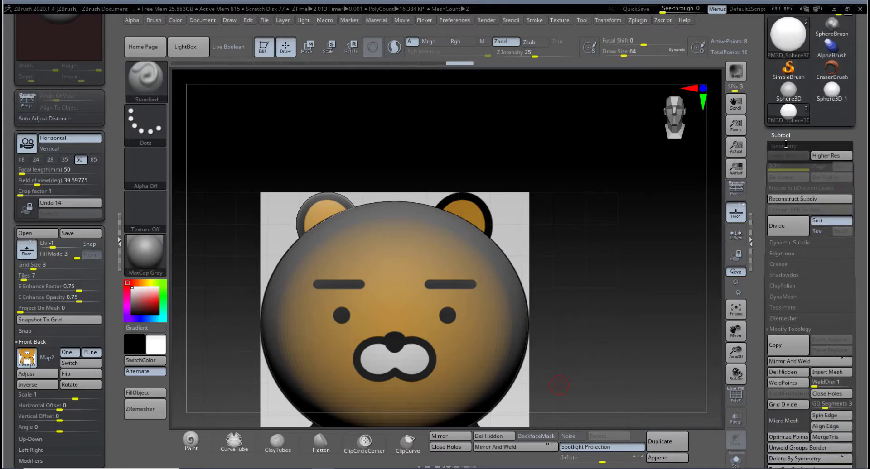
pyautogui.scroll(-1, 862, 368)
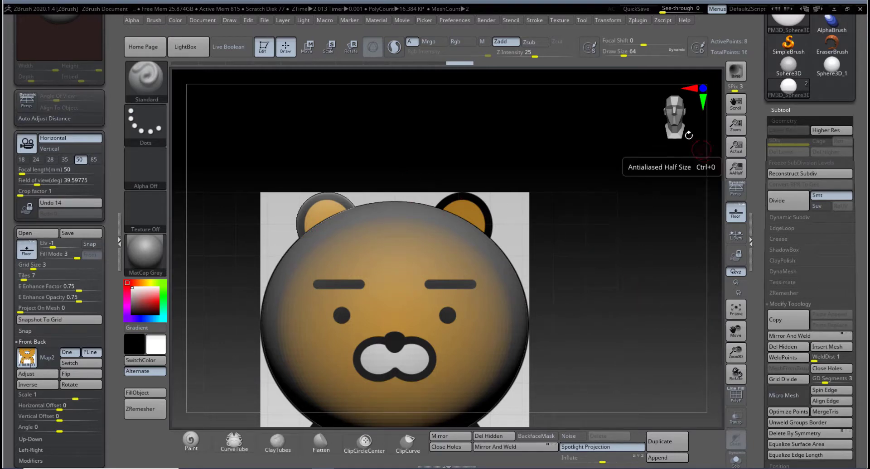
# Step: Mirror the ear sphere across the X axis with SubTool Master, merging the copy into one subtool
pyautogui.click(639, 21)
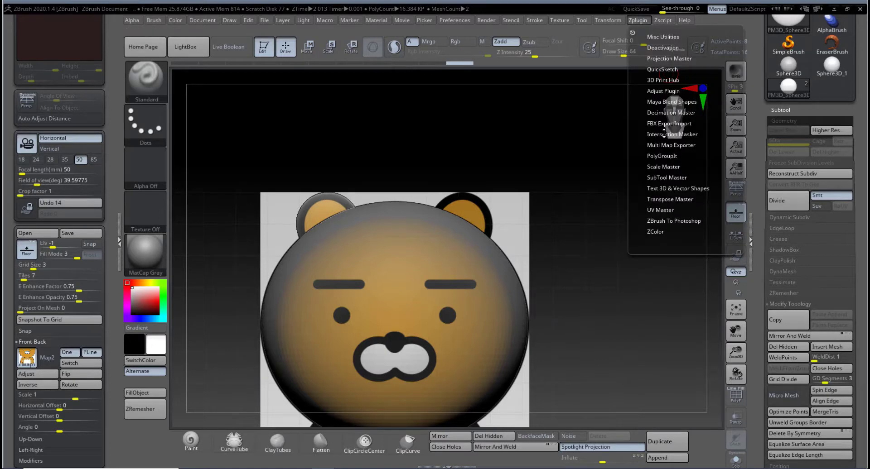
pyautogui.click(671, 178)
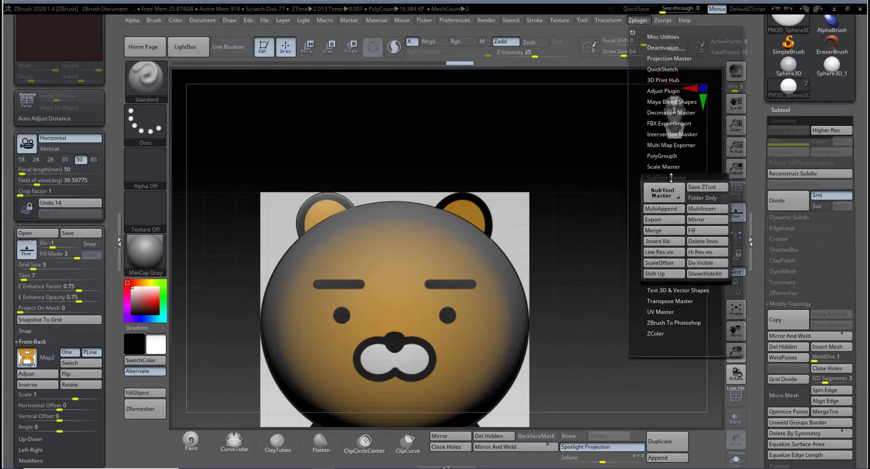
pyautogui.click(701, 220)
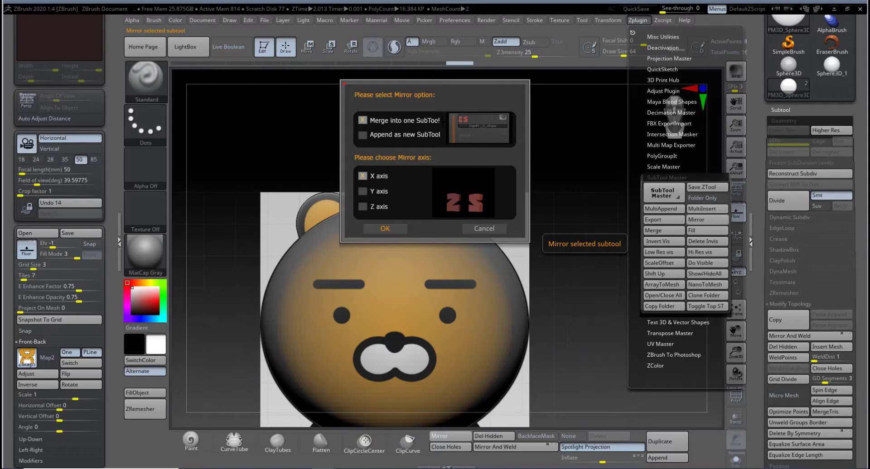
pyautogui.click(362, 135)
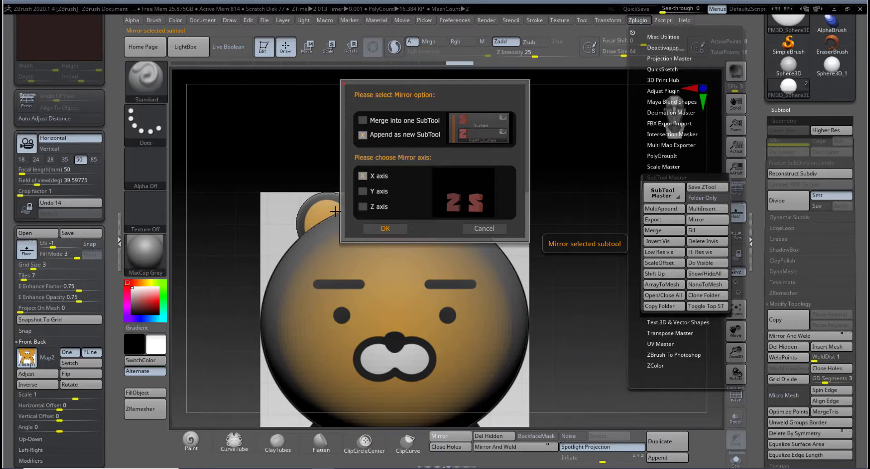
pyautogui.click(362, 120)
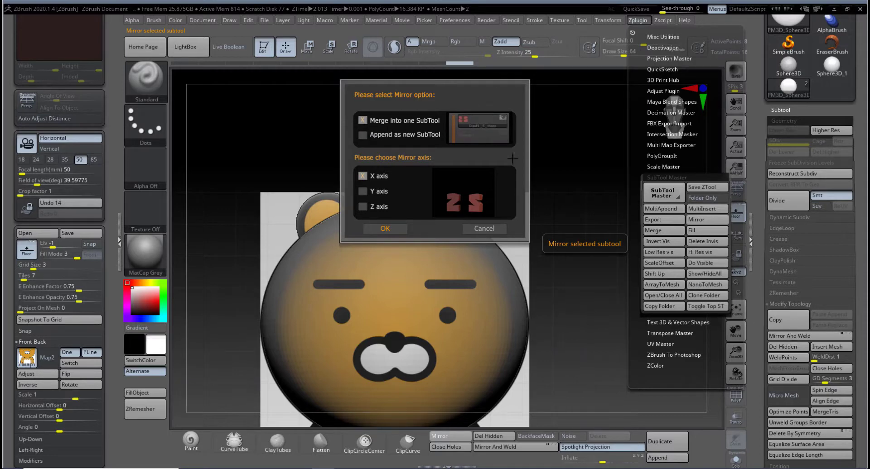
pyautogui.click(389, 230)
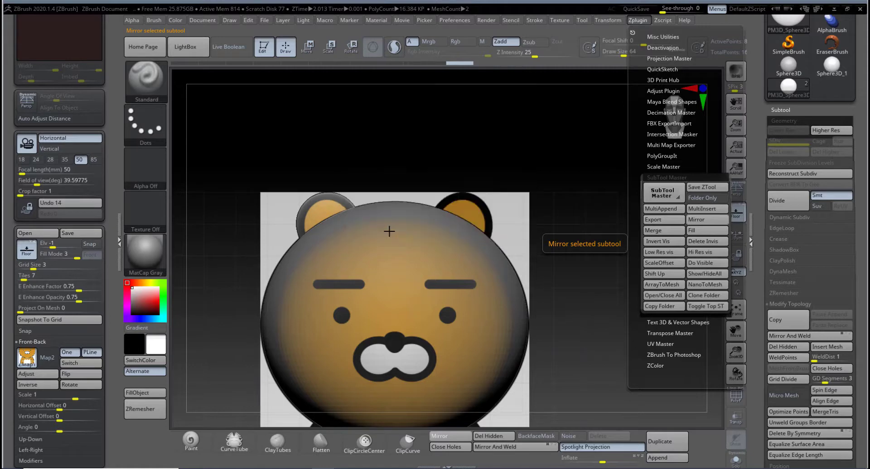
pyautogui.click(780, 110)
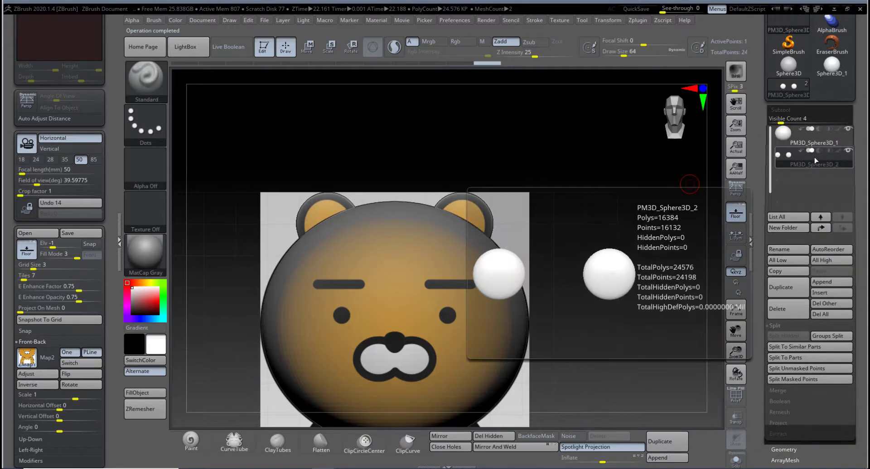
# Step: Examine the mirrored ear spheres against the head and the front reference image
pyautogui.moveTo(519, 242)
pyautogui.mouseDown()
pyautogui.moveTo(520, 235)
pyautogui.moveTo(533, 245)
pyautogui.moveTo(538, 236)
pyautogui.moveTo(528, 233)
pyautogui.mouseUp()
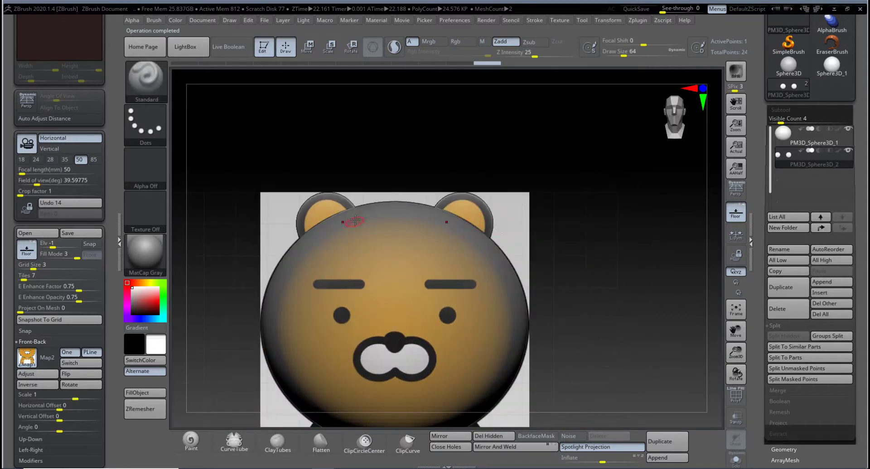
pyautogui.press('w')
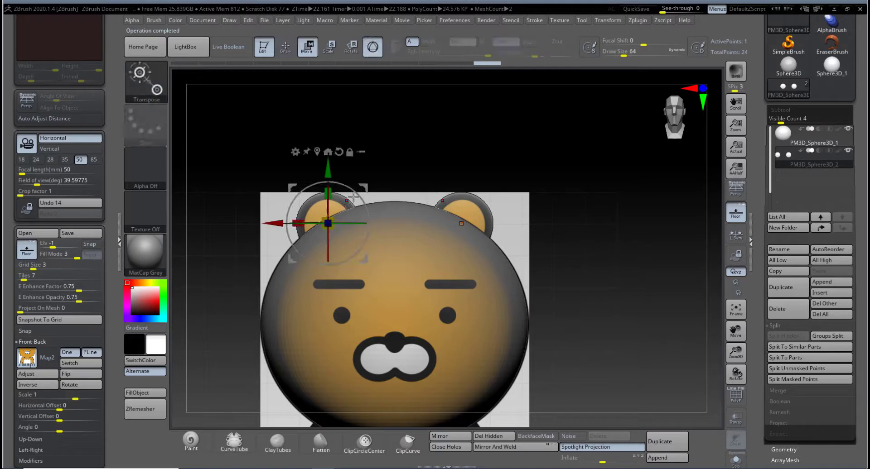
pyautogui.moveTo(365, 190)
pyautogui.mouseDown()
pyautogui.moveTo(364, 153)
pyautogui.moveTo(396, 178)
pyautogui.moveTo(320, 165)
pyautogui.moveTo(346, 166)
pyautogui.moveTo(354, 188)
pyautogui.mouseUp()
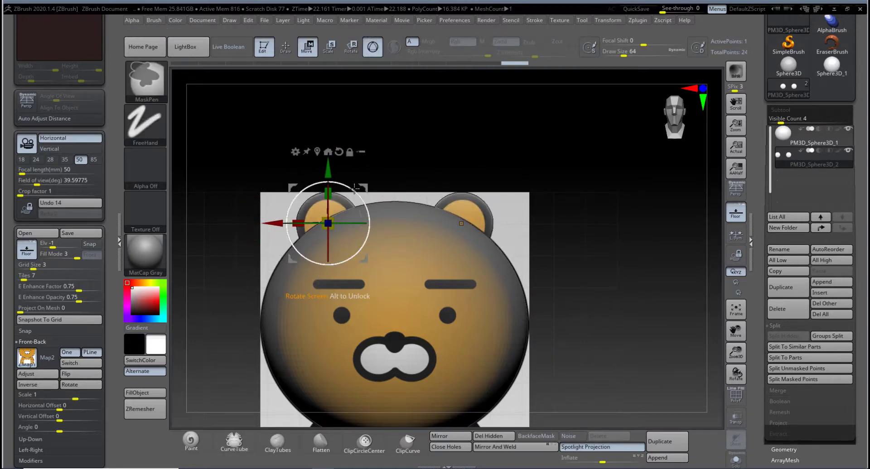
pyautogui.keyDown('alt'); pyautogui.moveTo(593, 326); pyautogui.dragTo(603, 223); pyautogui.keyUp('alt')
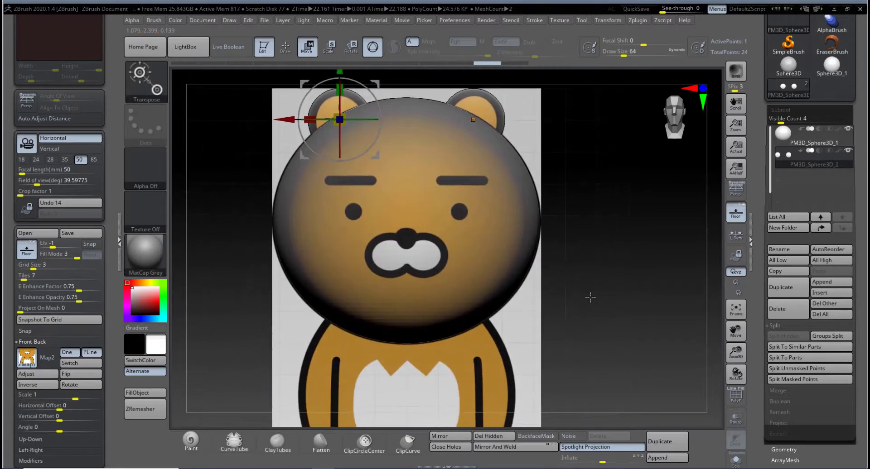
pyautogui.keyDown('alt'); pyautogui.moveTo(589, 280); pyautogui.dragTo(599, 334); pyautogui.keyUp('alt')
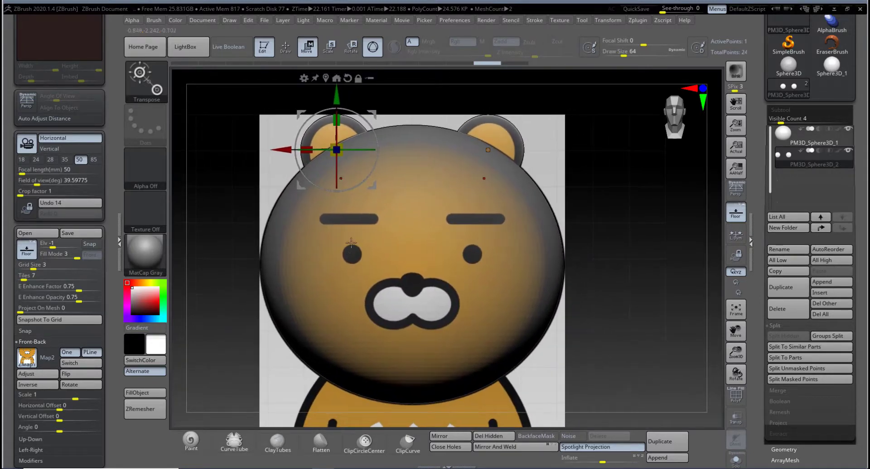
pyautogui.press('q')
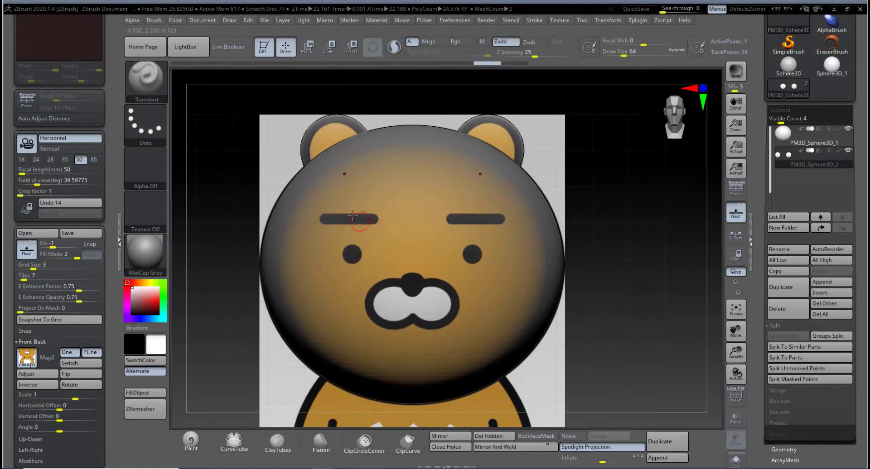
pyautogui.keyDown('alt'); pyautogui.moveTo(601, 338); pyautogui.dragTo(603, 326); pyautogui.keyUp('alt')
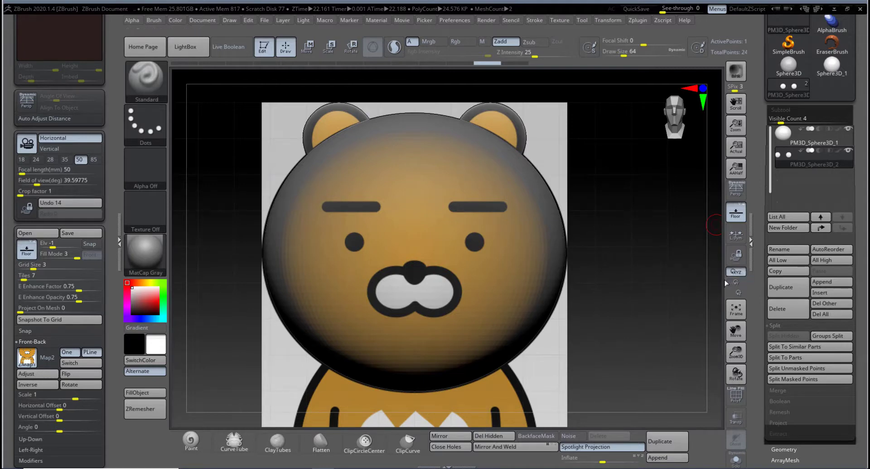
pyautogui.moveTo(655, 296); pyautogui.dragTo(693, 305)
pyautogui.keyDown('alt'); pyautogui.moveTo(579, 299); pyautogui.dragTo(621, 316); pyautogui.keyUp('alt')
# Step: Undo the SubTool Master mirroring of the ear and check the single ear sphere from the side and front
pyautogui.hotkey('ctrl', 'z')
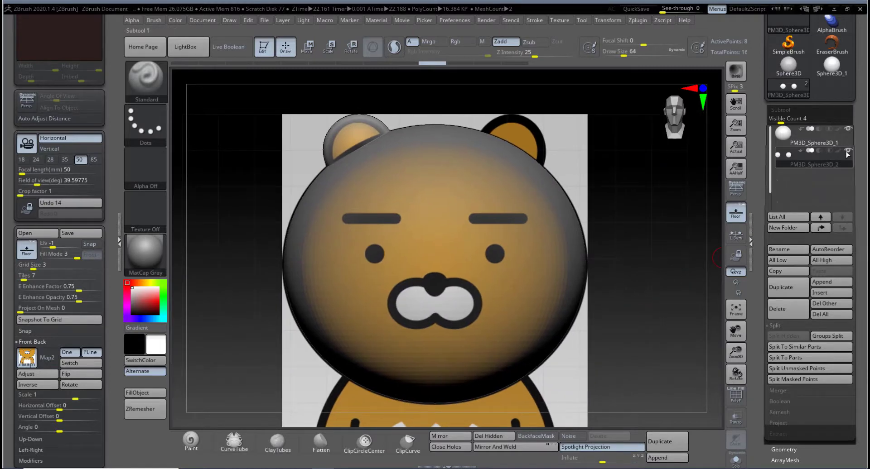
pyautogui.moveTo(661, 231); pyautogui.dragTo(607, 249)
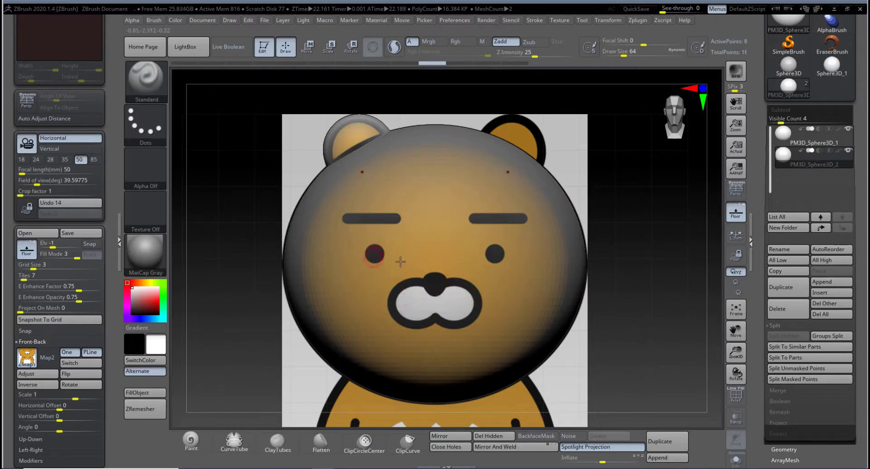
pyautogui.moveTo(592, 293); pyautogui.dragTo(686, 296)
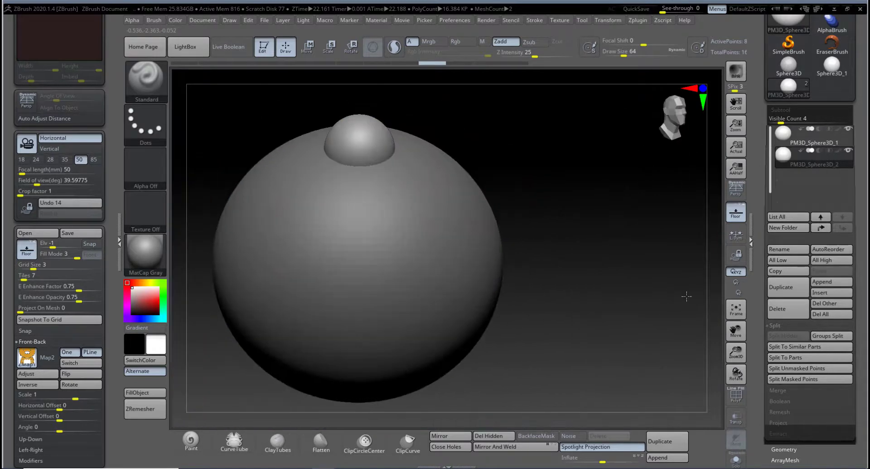
pyautogui.moveTo(592, 237); pyautogui.dragTo(548, 241)
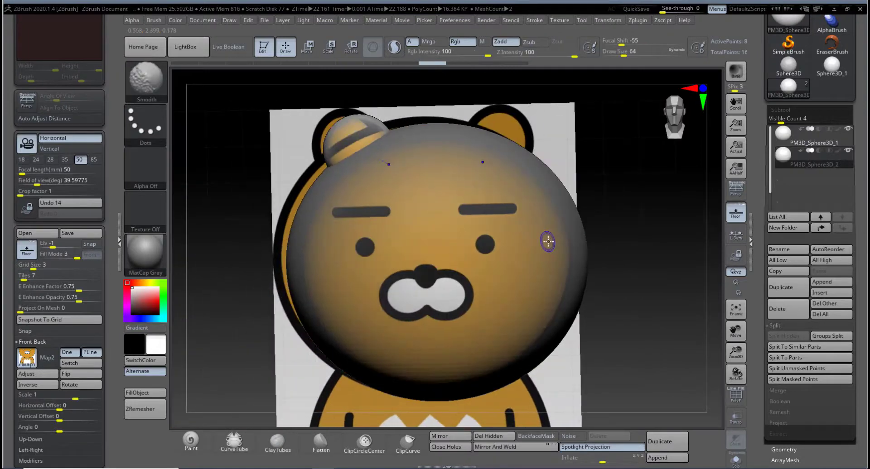
pyautogui.moveTo(624, 245); pyautogui.dragTo(640, 258)
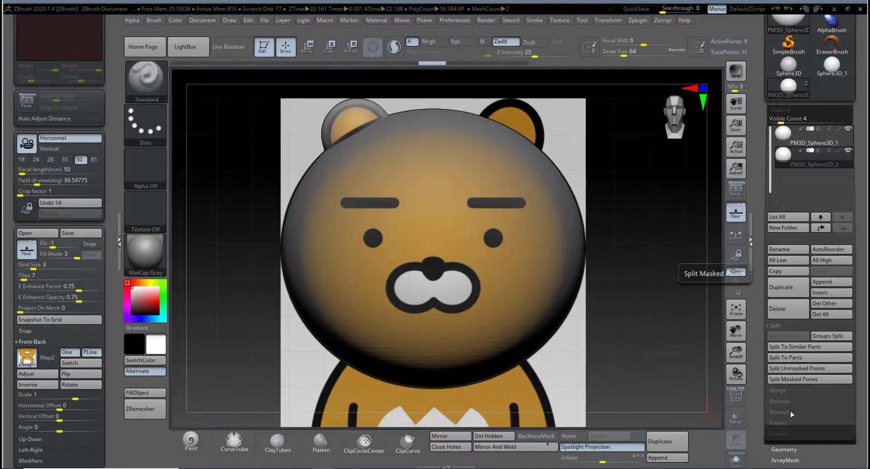
# Step: Apply Mirror And Weld to the ear sphere to create the opposite ear, and reopen the subtool list
pyautogui.scroll(-3, 792, 394)
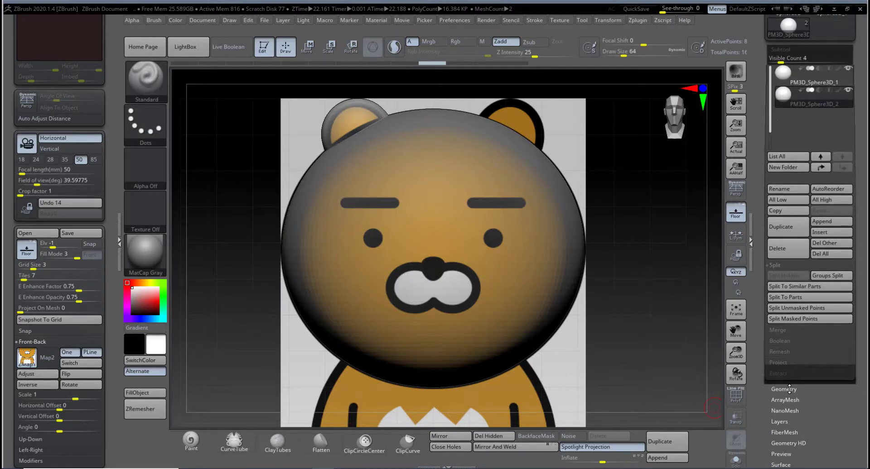
pyautogui.click(789, 389)
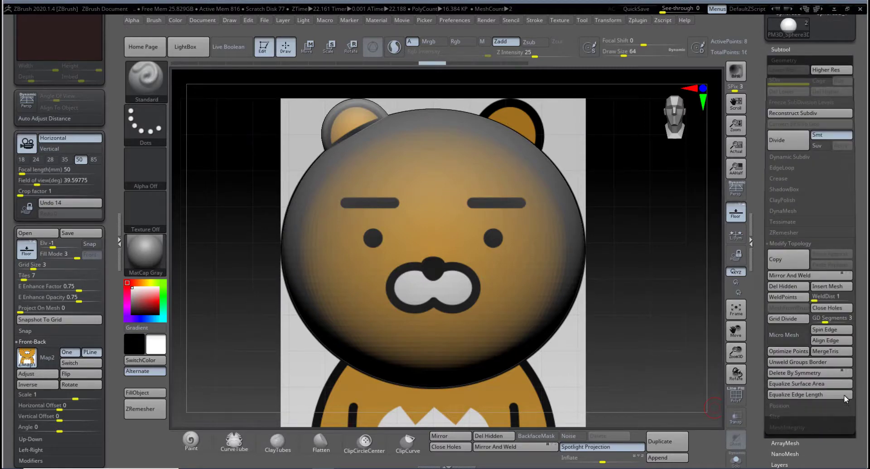
pyautogui.click(843, 427)
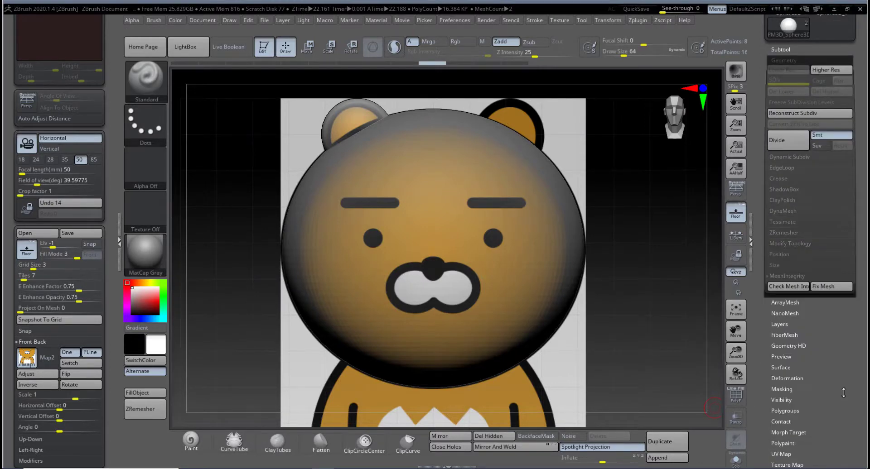
pyautogui.click(798, 242)
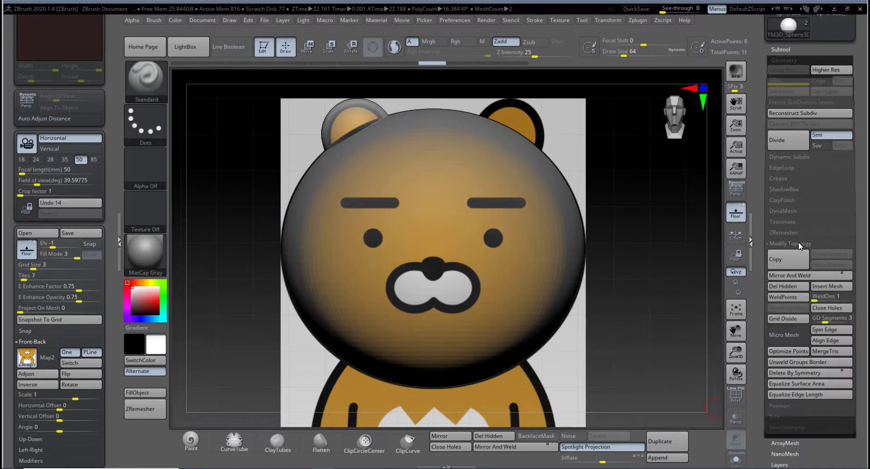
pyautogui.click(789, 278)
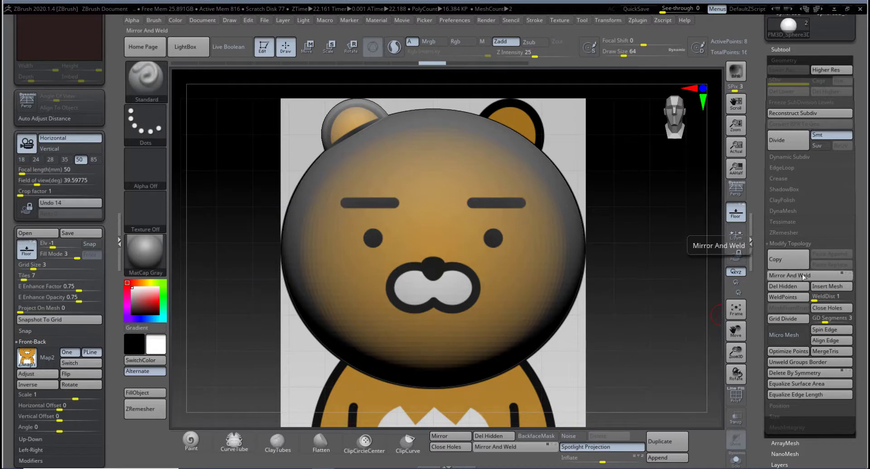
pyautogui.click(501, 448)
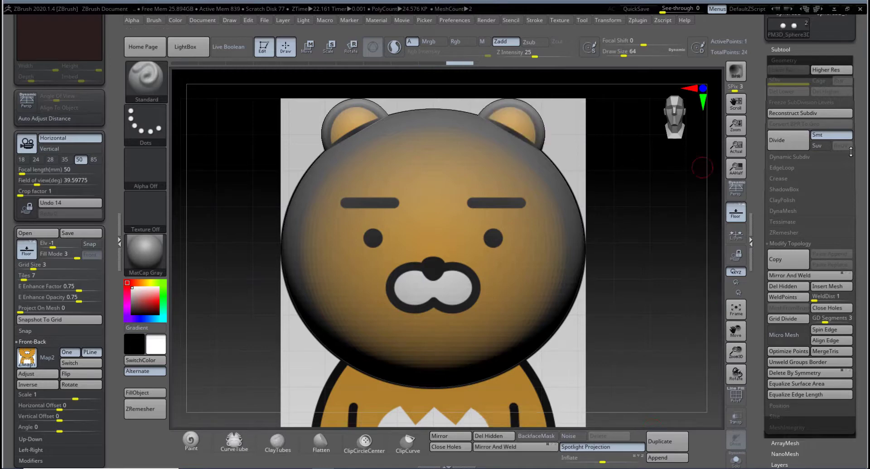
pyautogui.click(789, 51)
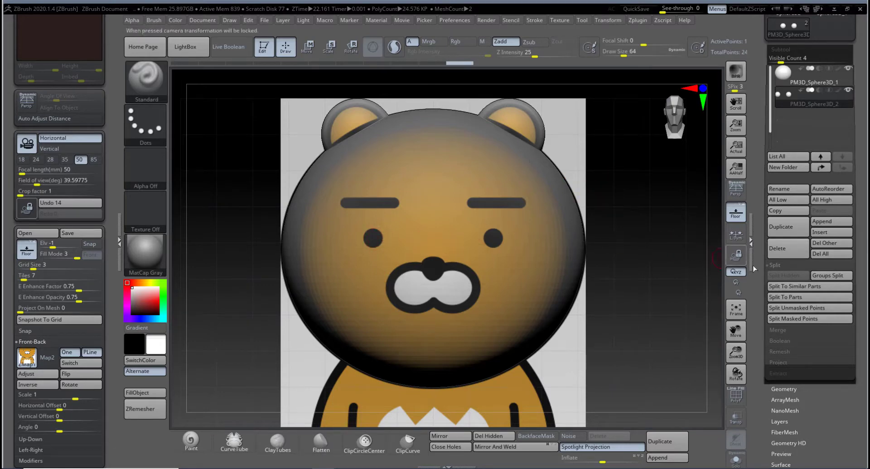
# Step: Duplicate the mirrored ear spheres, move the copies down to the reference eyes and bring them forward out of the head
pyautogui.click(780, 227)
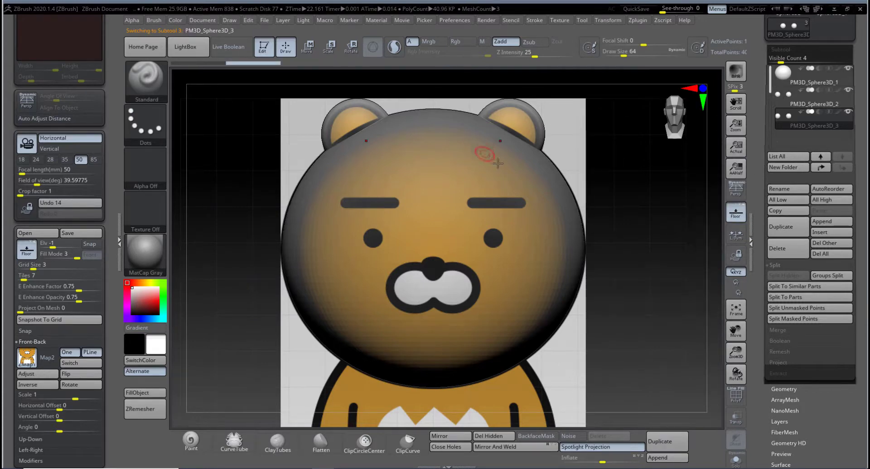
pyautogui.press('w')
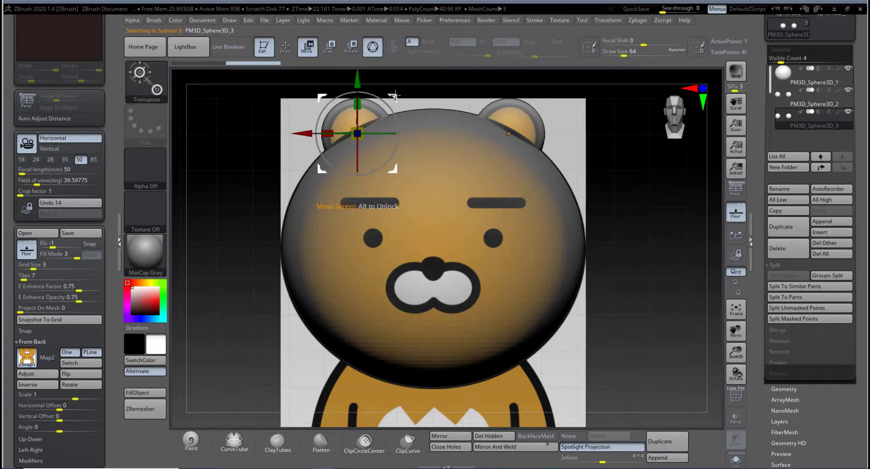
pyautogui.moveTo(395, 96); pyautogui.dragTo(410, 200)
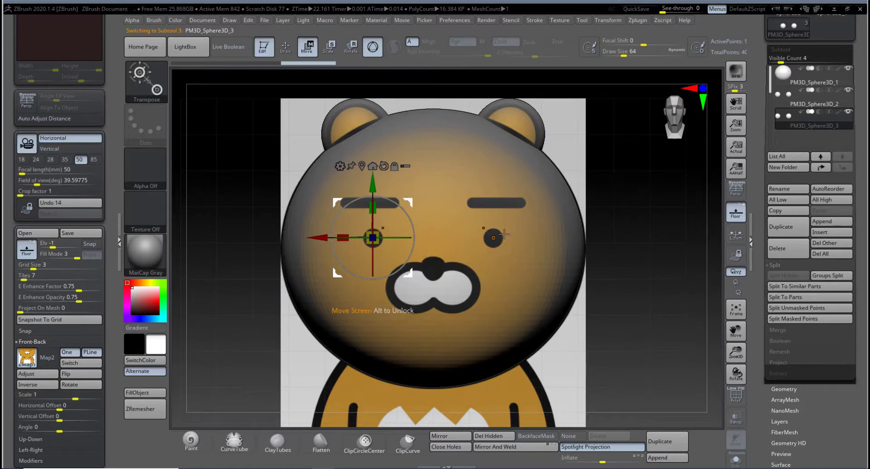
pyautogui.moveTo(620, 275); pyautogui.dragTo(691, 287)
pyautogui.moveTo(418, 237); pyautogui.dragTo(594, 239)
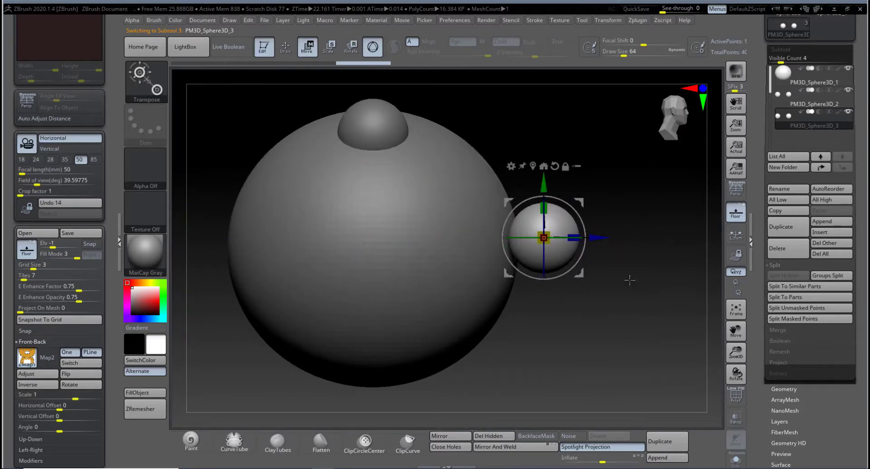
pyautogui.moveTo(630, 280); pyautogui.dragTo(507, 267)
pyautogui.keyDown('alt'); pyautogui.moveTo(353, 258); pyautogui.dragTo(276, 270); pyautogui.keyUp('alt')
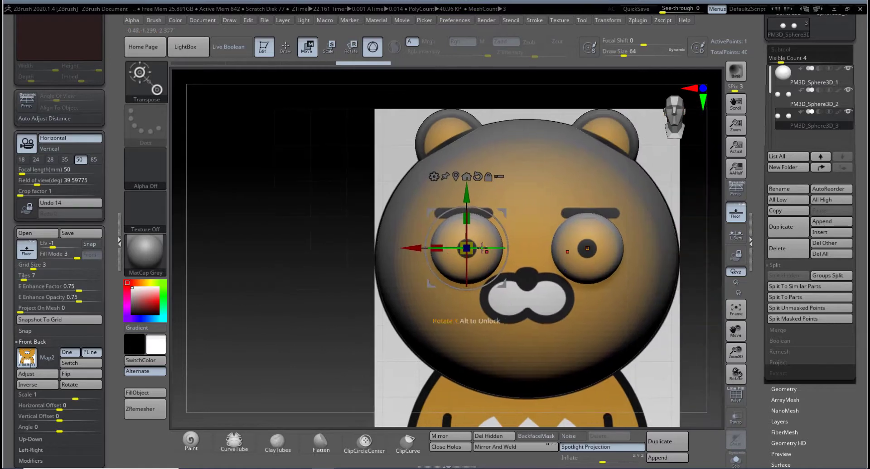
# Step: Scale down the eye spheres and align them with the eye dots of the front reference image
pyautogui.moveTo(471, 245); pyautogui.dragTo(378, 252)
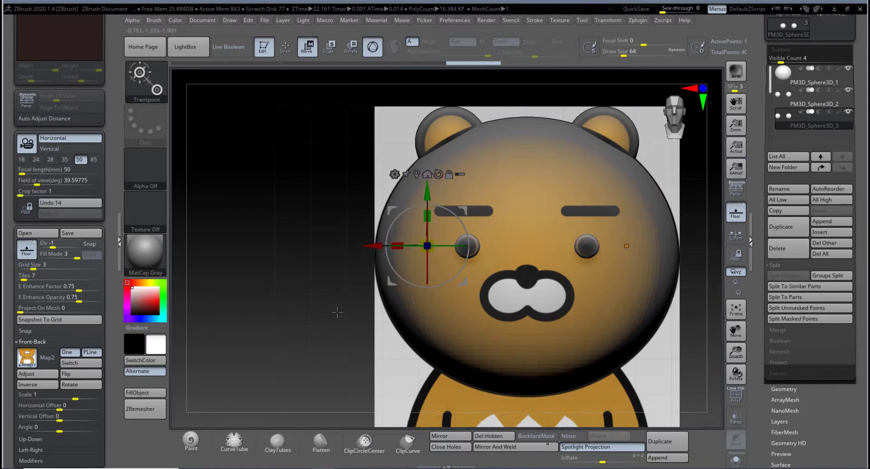
pyautogui.keyDown('ctrl'); pyautogui.moveTo(337, 313); pyautogui.dragTo(327, 334, button='right'); pyautogui.keyUp('ctrl')
pyautogui.keyDown('alt'); pyautogui.moveTo(324, 284); pyautogui.dragTo(244, 284, button='right'); pyautogui.keyUp('alt')
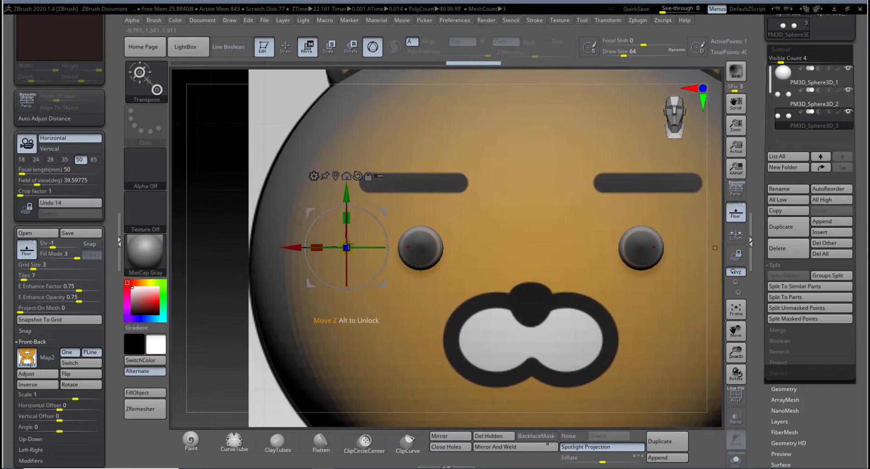
pyautogui.moveTo(348, 244)
pyautogui.mouseDown()
pyautogui.moveTo(338, 257)
pyautogui.moveTo(271, 249)
pyautogui.mouseUp()
pyautogui.moveTo(222, 163); pyautogui.dragTo(268, 185)
pyautogui.moveTo(373, 248); pyautogui.dragTo(413, 289)
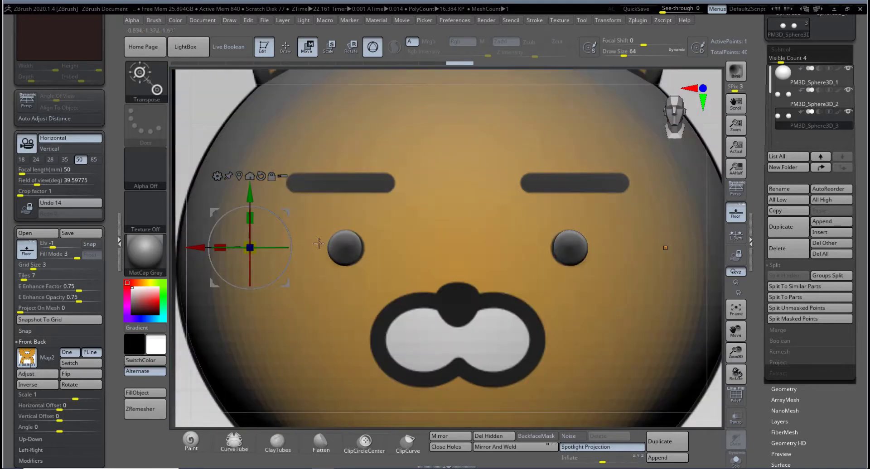
# Step: Adjust the eye spheres' depth in side view so they sit on the front surface of the head
pyautogui.keyDown('shift'); pyautogui.moveTo(199, 172); pyautogui.dragTo(251, 161); pyautogui.keyUp('shift')
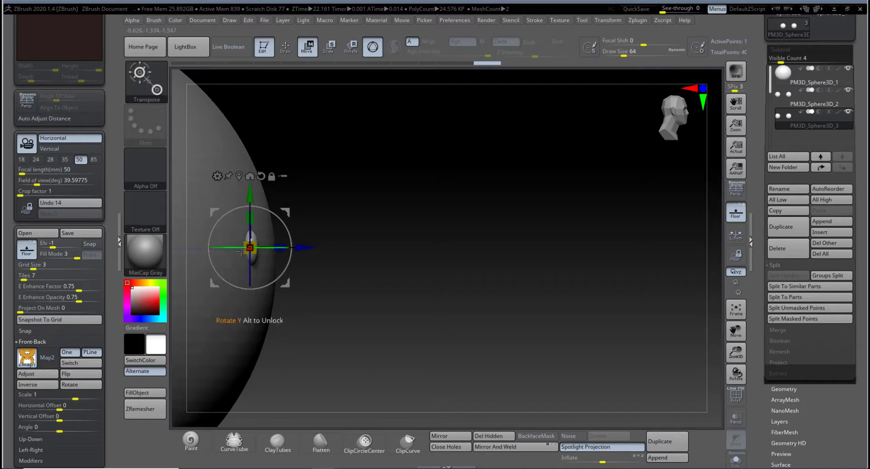
pyautogui.moveTo(304, 250); pyautogui.dragTo(315, 250)
pyautogui.moveTo(367, 292); pyautogui.dragTo(445, 275)
pyautogui.hotkey('ctrl', 'z')
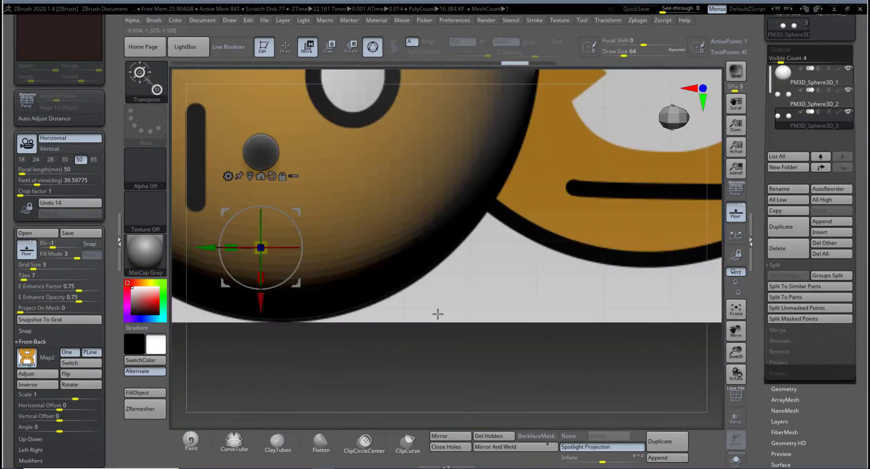
pyautogui.keyDown('alt'); pyautogui.moveTo(431, 358); pyautogui.dragTo(705, 89); pyautogui.keyUp('alt')
pyautogui.moveTo(487, 272)
pyautogui.keyDown('alt'); pyautogui.mouseDown()
pyautogui.moveTo(501, 332)
pyautogui.moveTo(536, 327)
pyautogui.moveTo(440, 300)
pyautogui.mouseUp(); pyautogui.keyUp('alt')
pyautogui.hotkey('ctrl', 'z')
pyautogui.hotkey('ctrl', 'z')
pyautogui.moveTo(348, 207); pyautogui.dragTo(333, 207)
pyautogui.moveTo(432, 296); pyautogui.dragTo(393, 295)
pyautogui.moveTo(508, 317)
pyautogui.keyDown('alt'); pyautogui.mouseDown()
pyautogui.moveTo(513, 346)
pyautogui.moveTo(514, 333)
pyautogui.mouseUp(); pyautogui.keyUp('alt')
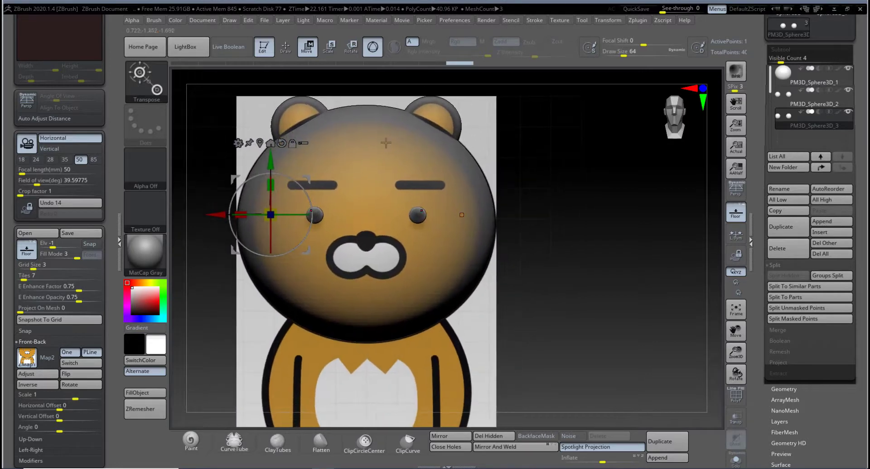
pyautogui.click(286, 54)
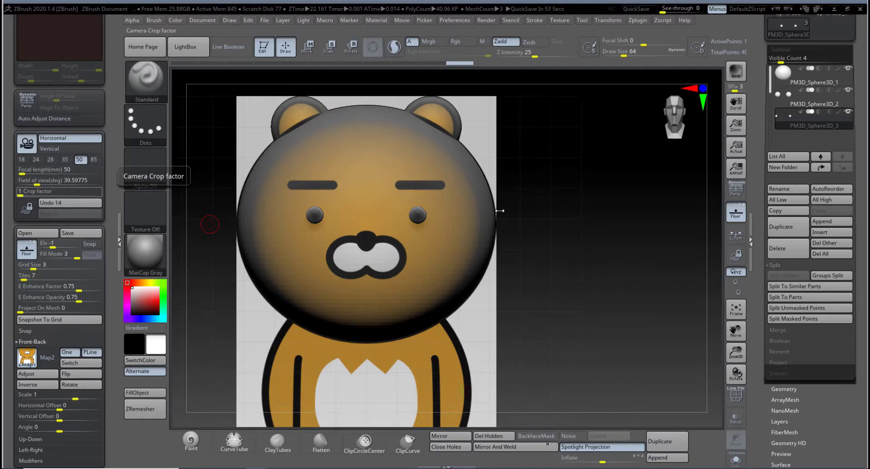
# Step: Duplicate the ear spheres subtool and move the copies down to the reference muzzle in front view
pyautogui.click(789, 104)
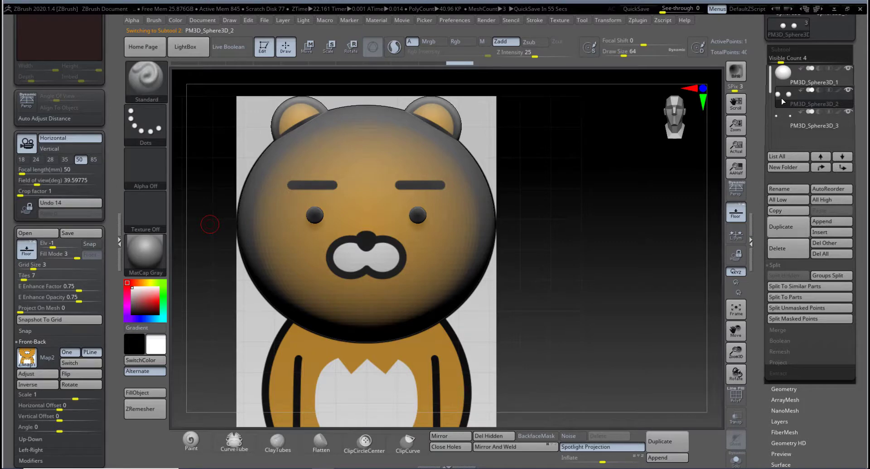
pyautogui.click(779, 227)
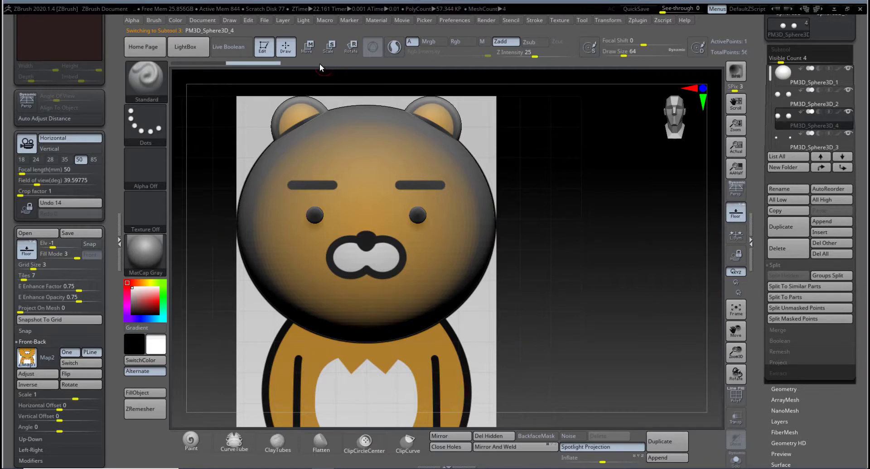
pyautogui.click(308, 47)
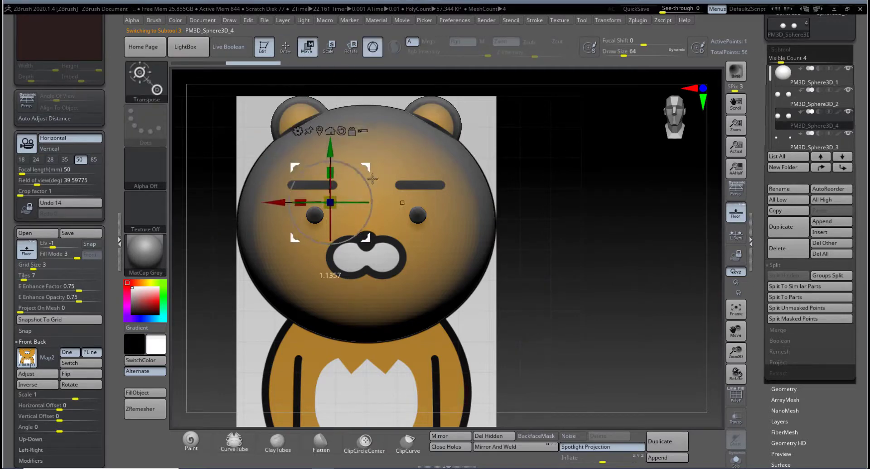
pyautogui.moveTo(372, 179); pyautogui.dragTo(389, 230)
pyautogui.moveTo(503, 240); pyautogui.dragTo(575, 252)
# Step: Move the muzzle spheres forward out of the head in side view, using transparency temporarily to see them
pyautogui.moveTo(402, 255)
pyautogui.mouseDown()
pyautogui.moveTo(544, 256)
pyautogui.moveTo(472, 255)
pyautogui.mouseUp()
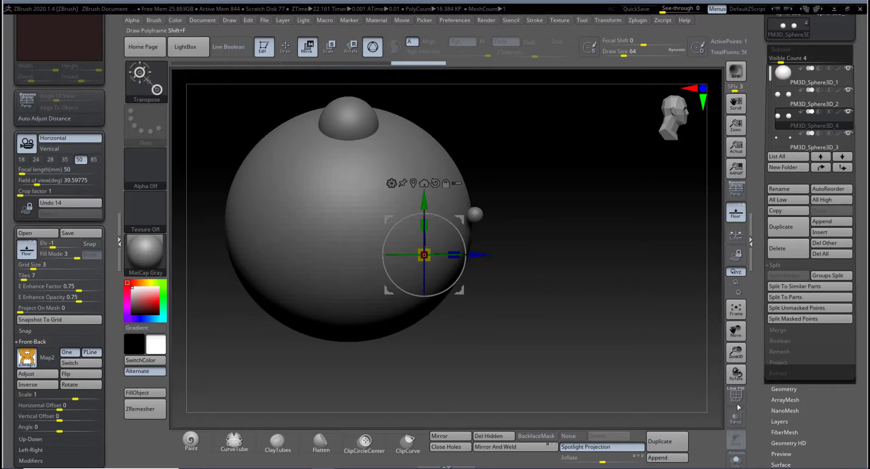
pyautogui.click(736, 419)
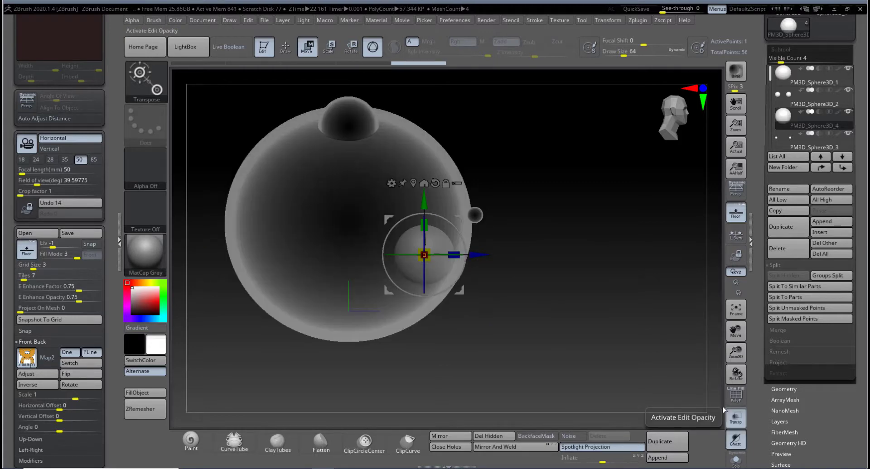
pyautogui.moveTo(468, 257); pyautogui.dragTo(531, 256)
pyautogui.moveTo(610, 342); pyautogui.dragTo(562, 345)
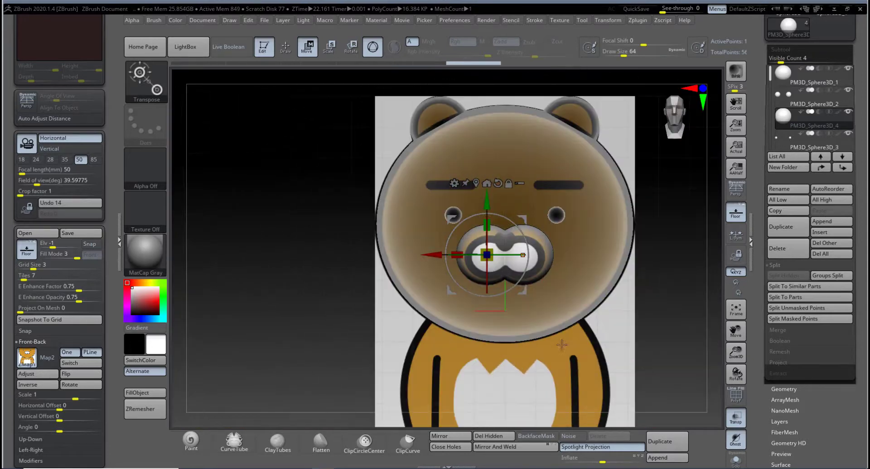
pyautogui.click(732, 425)
# Step: Fine-tune the position and size of the muzzle spheres to match the muzzle outline of the front reference
pyautogui.keyDown('alt'); pyautogui.moveTo(269, 238); pyautogui.dragTo(147, 349); pyautogui.keyUp('alt')
pyautogui.moveTo(411, 275); pyautogui.dragTo(407, 240)
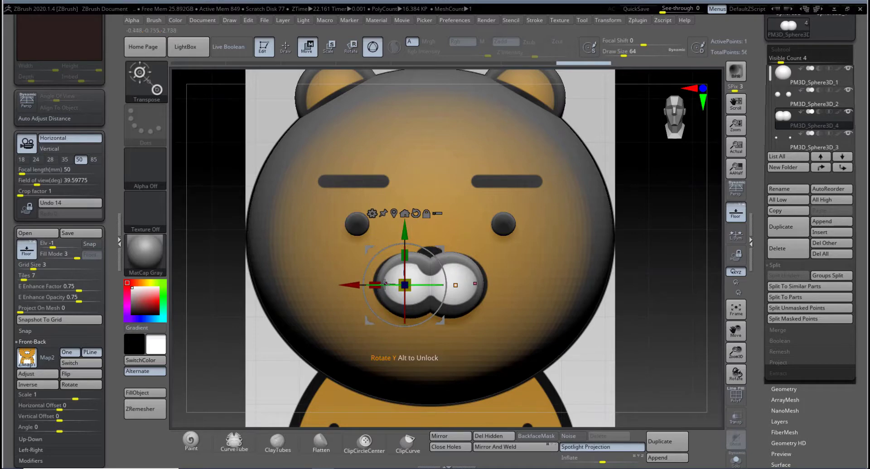
pyautogui.moveTo(401, 281); pyautogui.dragTo(402, 287)
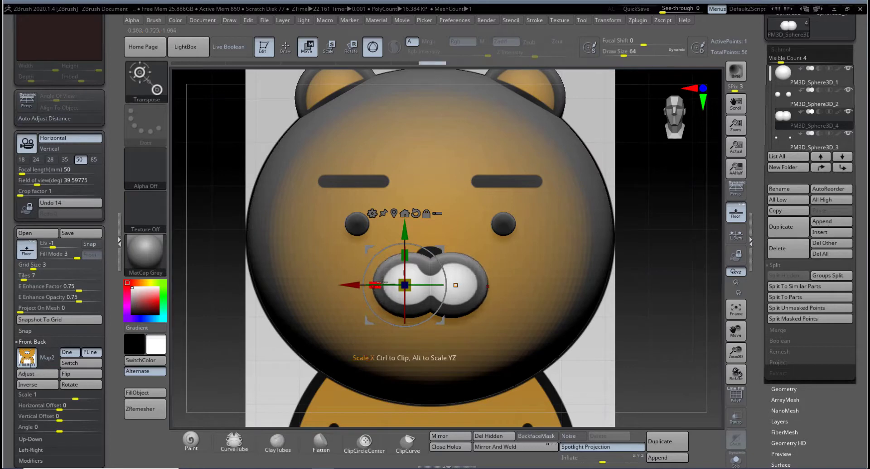
pyautogui.moveTo(405, 234); pyautogui.dragTo(406, 234)
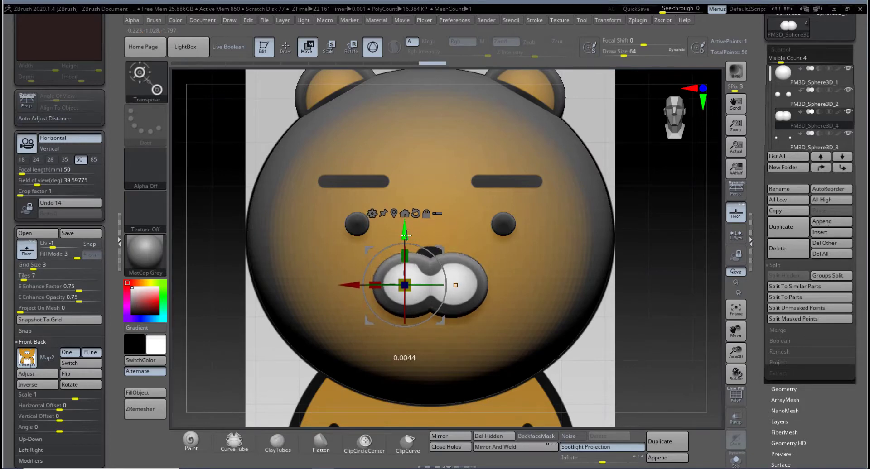
# Step: Push the muzzle spheres partly back into the head in side view and check them against the front reference
pyautogui.keyDown('shift'); pyautogui.moveTo(694, 295); pyautogui.dragTo(611, 299); pyautogui.keyUp('shift')
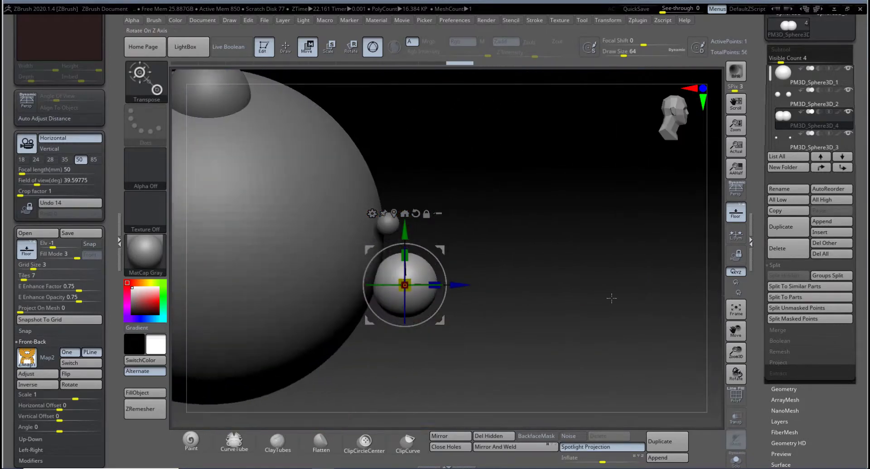
pyautogui.moveTo(462, 286); pyautogui.dragTo(449, 286)
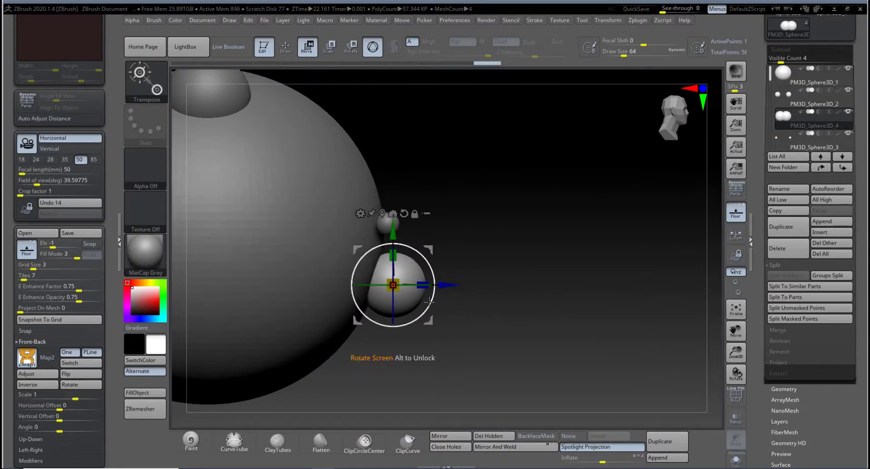
pyautogui.moveTo(513, 307)
pyautogui.mouseDown()
pyautogui.moveTo(431, 310)
pyautogui.moveTo(512, 312)
pyautogui.mouseUp()
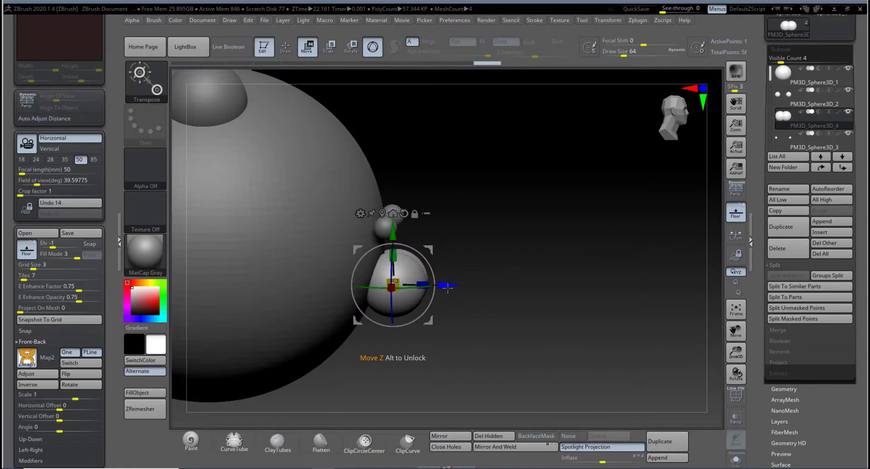
pyautogui.moveTo(448, 289); pyautogui.dragTo(489, 333)
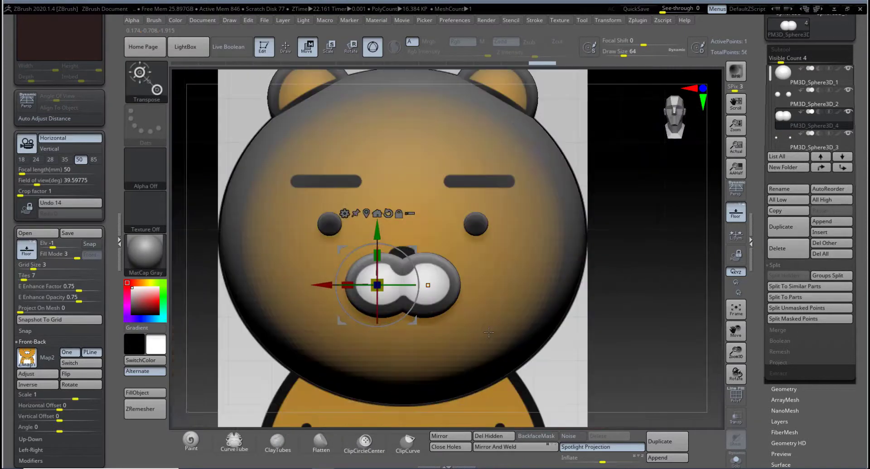
pyautogui.moveTo(596, 335)
pyautogui.keyDown('alt'); pyautogui.mouseDown()
pyautogui.moveTo(590, 323)
pyautogui.moveTo(606, 343)
pyautogui.mouseUp(); pyautogui.keyUp('alt')
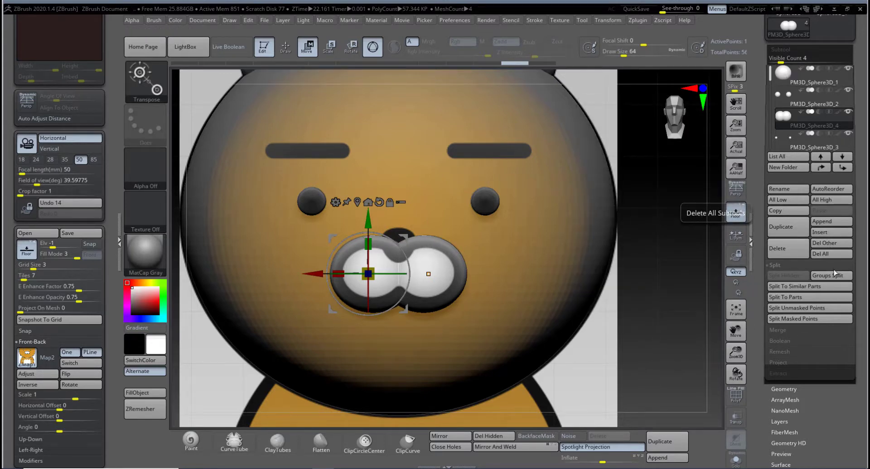
# Step: Append a Sphere3D_1 mesh as a new subtool and raise the subtool list's visible count to 8
pyautogui.click(832, 223)
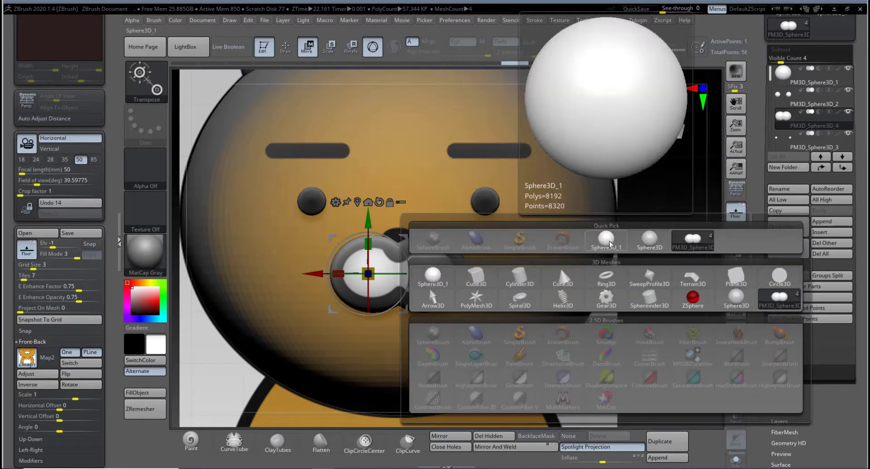
pyautogui.click(433, 278)
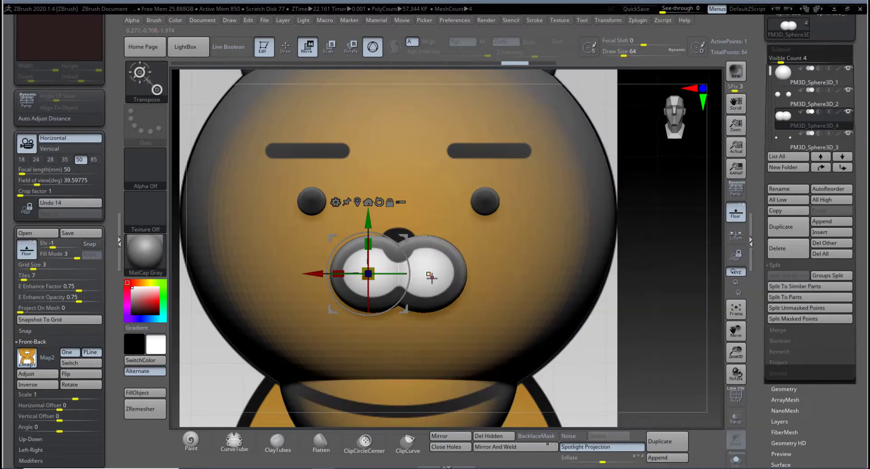
pyautogui.moveTo(560, 305); pyautogui.dragTo(471, 318)
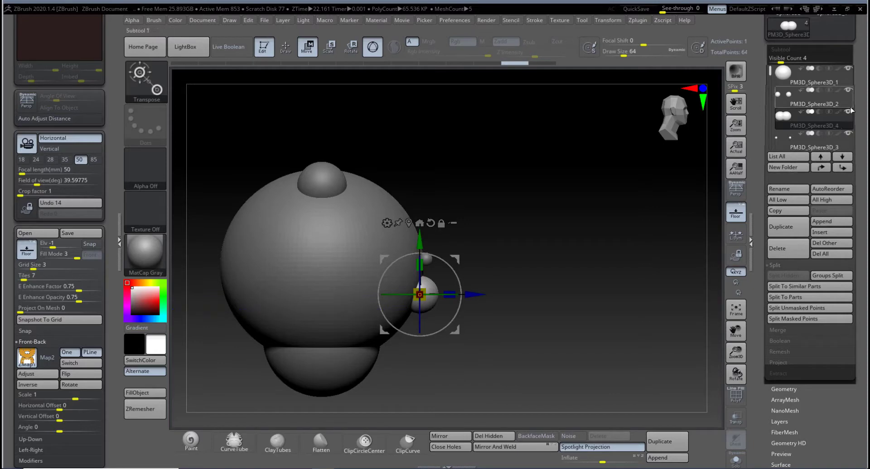
pyautogui.moveTo(781, 62); pyautogui.dragTo(796, 63)
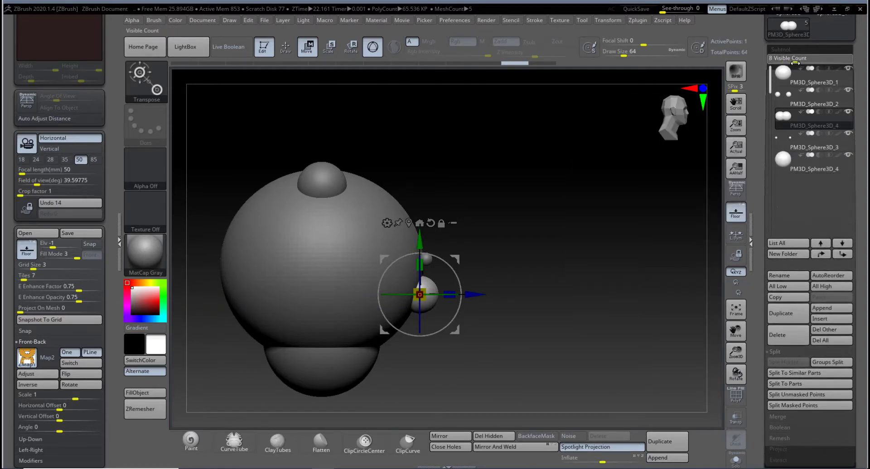
# Step: Scale down the appended sphere and place it above the muzzle to match the nose of the front reference
pyautogui.click(787, 168)
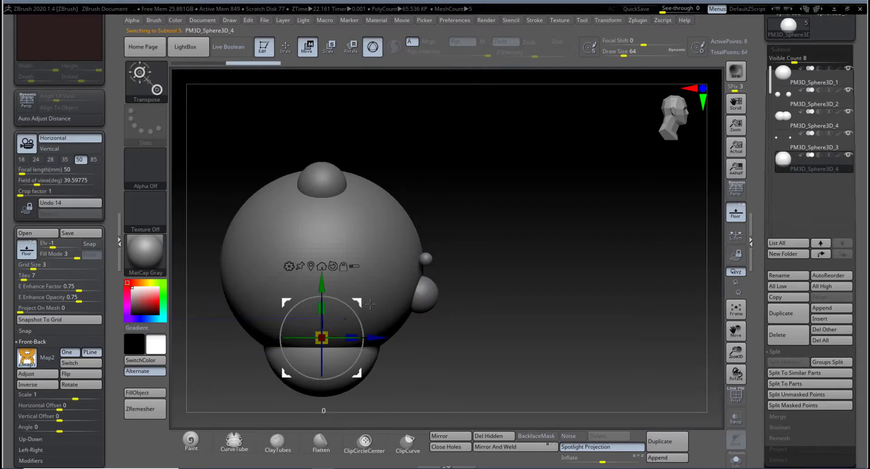
pyautogui.moveTo(329, 331); pyautogui.dragTo(438, 292)
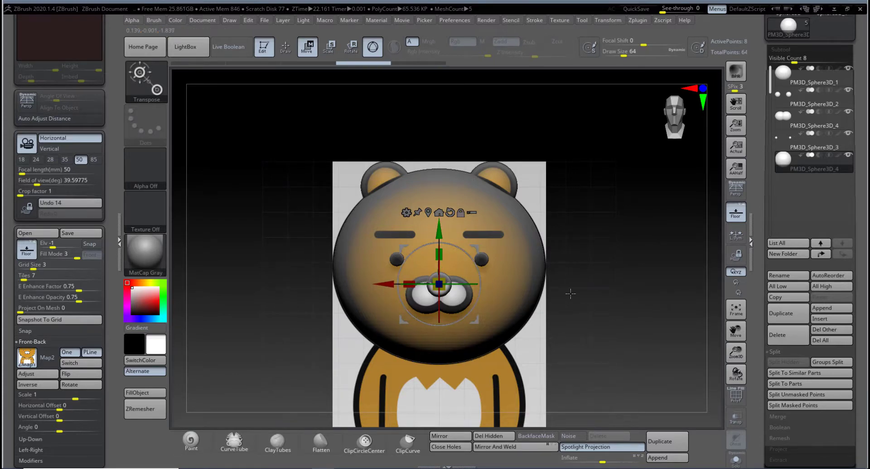
pyautogui.keyDown('ctrl'); pyautogui.moveTo(571, 294); pyautogui.dragTo(574, 378, button='right'); pyautogui.keyUp('ctrl')
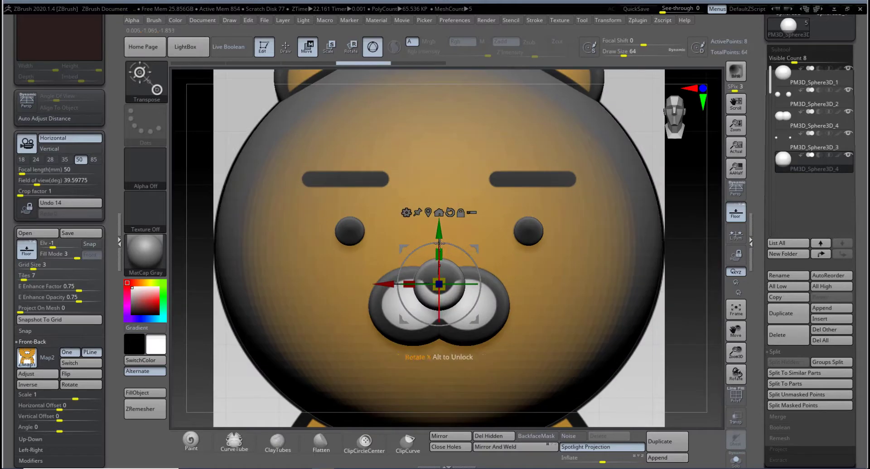
pyautogui.moveTo(439, 244); pyautogui.dragTo(447, 231)
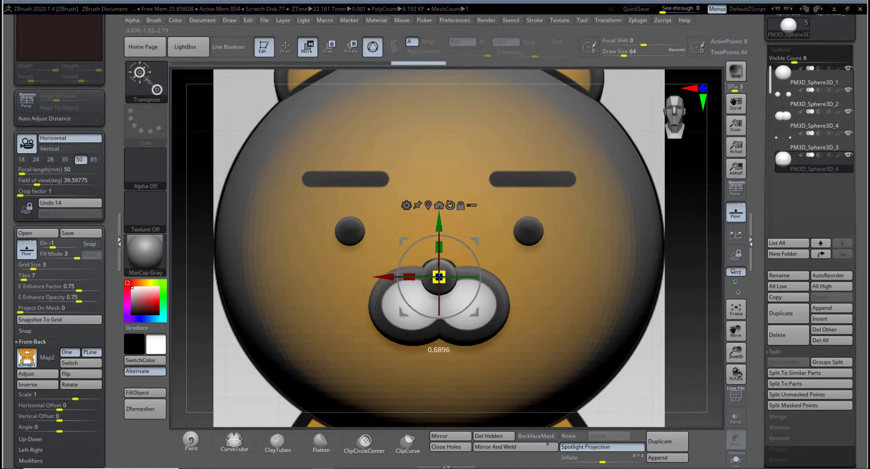
pyautogui.moveTo(439, 233); pyautogui.dragTo(439, 231)
pyautogui.moveTo(692, 334); pyautogui.dragTo(722, 334)
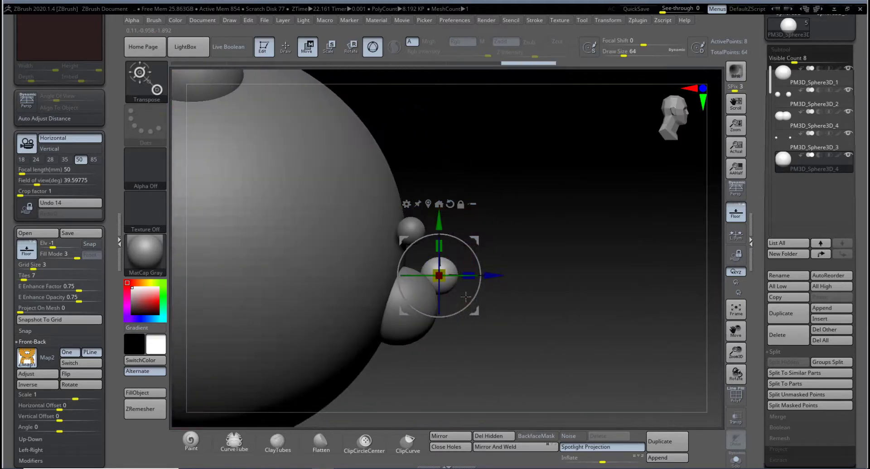
# Step: Push the nose sphere back into the muzzle in side view and check its placement from front and angled views
pyautogui.moveTo(494, 275); pyautogui.dragTo(469, 276)
pyautogui.moveTo(553, 301); pyautogui.dragTo(514, 304)
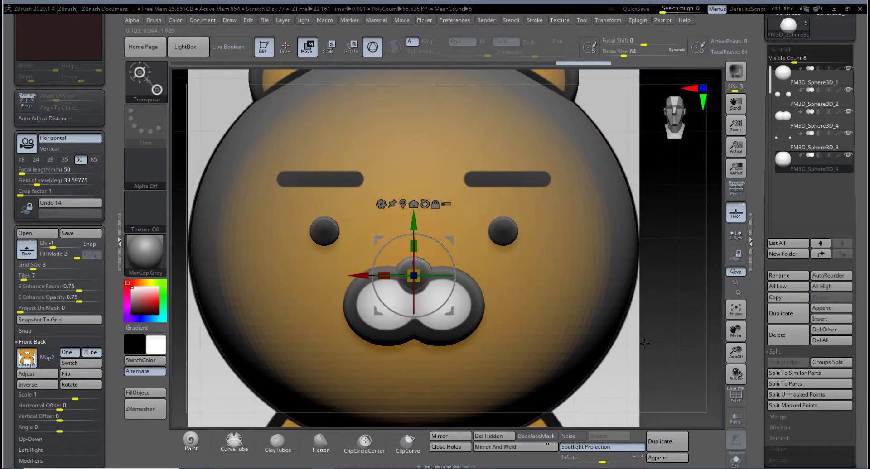
pyautogui.keyDown('alt'); pyautogui.moveTo(696, 416); pyautogui.dragTo(368, 275); pyautogui.keyUp('alt')
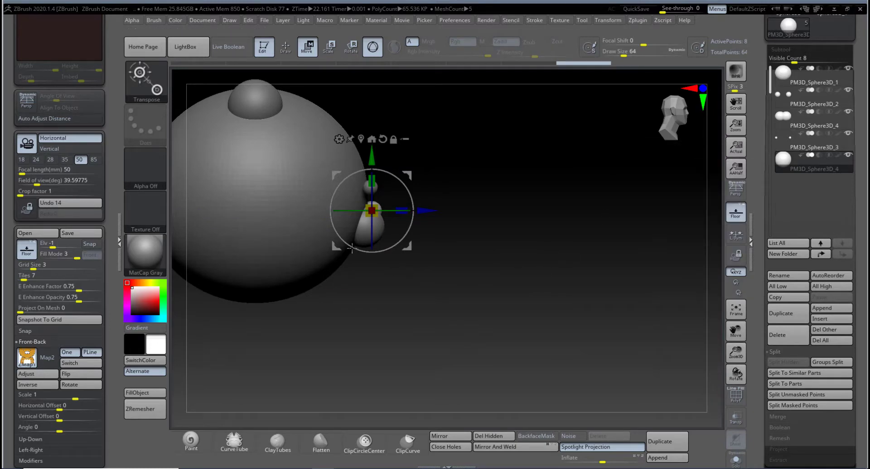
pyautogui.moveTo(473, 282); pyautogui.dragTo(419, 284)
pyautogui.moveTo(434, 281); pyautogui.dragTo(464, 338)
pyautogui.keyDown('alt'); pyautogui.moveTo(411, 352); pyautogui.dragTo(508, 369); pyautogui.keyUp('alt')
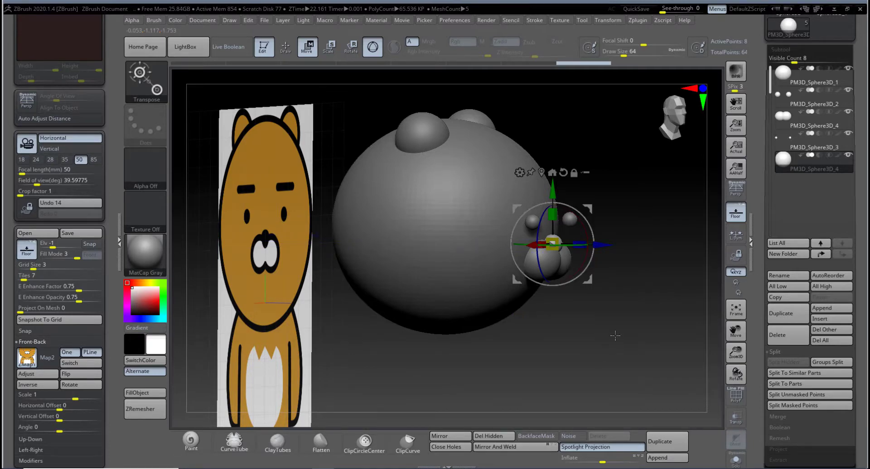
pyautogui.moveTo(618, 340); pyautogui.dragTo(579, 343)
# Step: Duplicate the nose sphere, lower the copy onto the belly of the front reference and enlarge it to the torso width
pyautogui.keyDown('alt'); pyautogui.moveTo(664, 375); pyautogui.dragTo(481, 316); pyautogui.keyUp('alt')
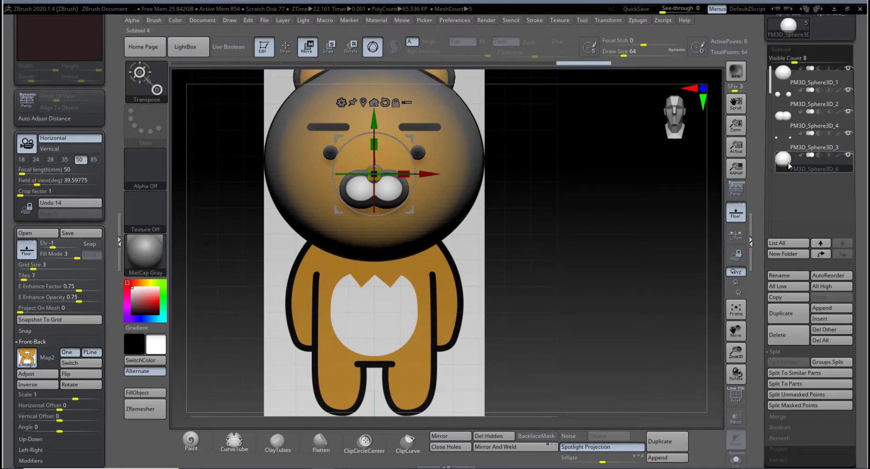
pyautogui.click(787, 316)
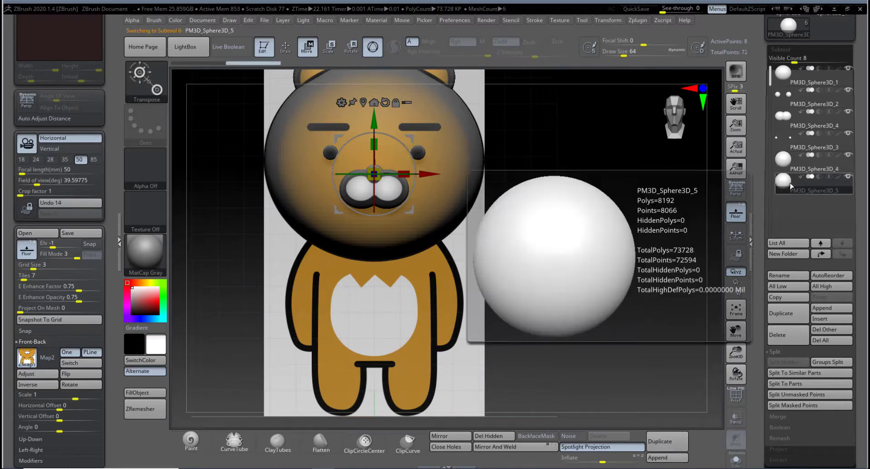
pyautogui.moveTo(374, 118); pyautogui.dragTo(388, 258)
pyautogui.moveTo(377, 306); pyautogui.dragTo(384, 247)
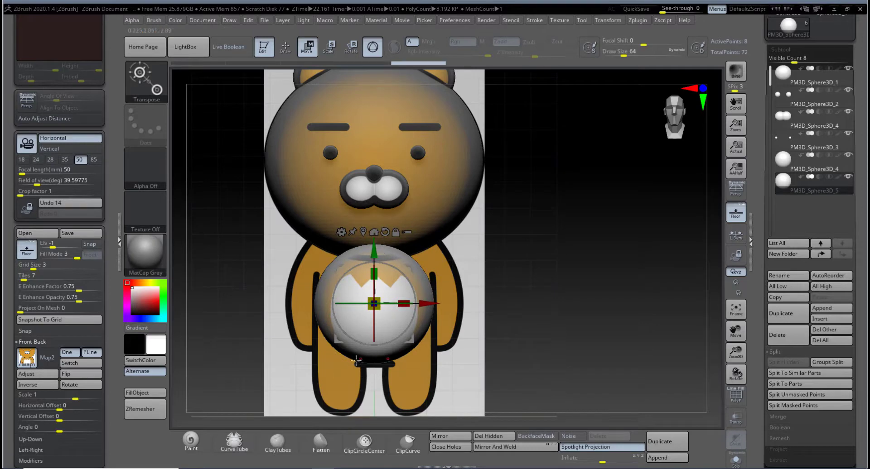
pyautogui.moveTo(375, 254); pyautogui.dragTo(375, 258)
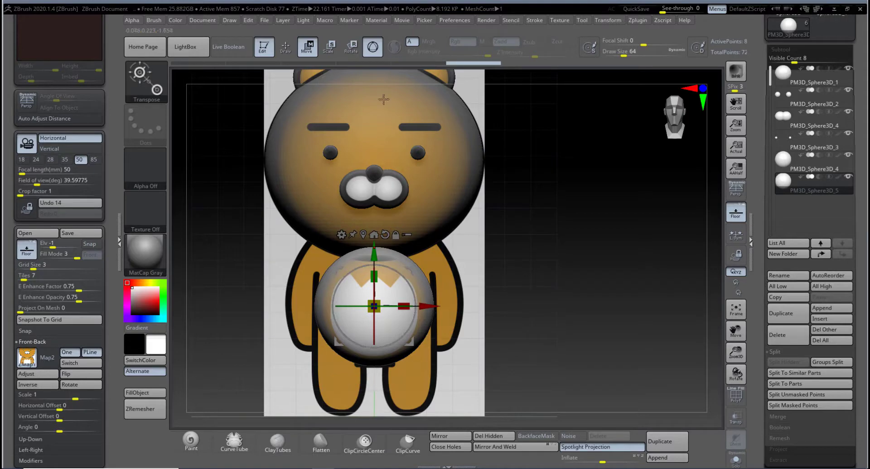
# Step: Move the body sphere back under the head in side view and check it against the front reference
pyautogui.moveTo(508, 242); pyautogui.dragTo(554, 261)
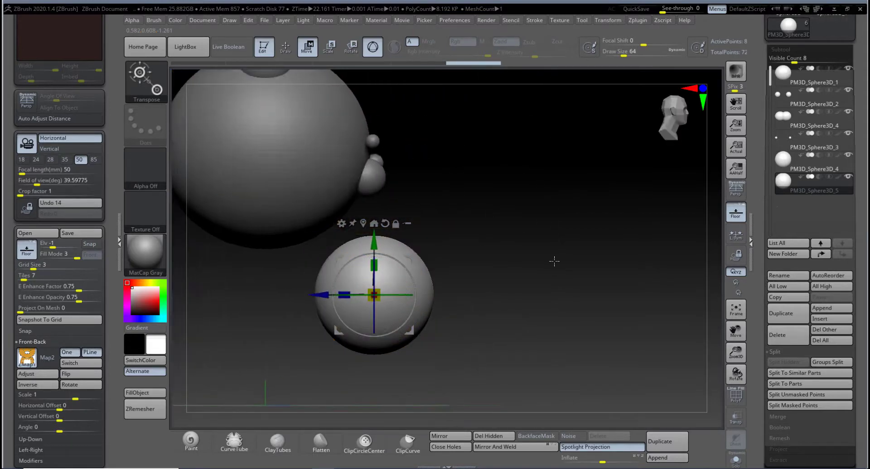
pyautogui.moveTo(320, 295); pyautogui.dragTo(213, 296)
pyautogui.moveTo(431, 286); pyautogui.dragTo(383, 290)
pyautogui.keyDown('alt'); pyautogui.moveTo(463, 295); pyautogui.dragTo(557, 260); pyautogui.keyUp('alt')
pyautogui.keyDown('alt'); pyautogui.moveTo(503, 268); pyautogui.dragTo(551, 288); pyautogui.keyUp('alt')
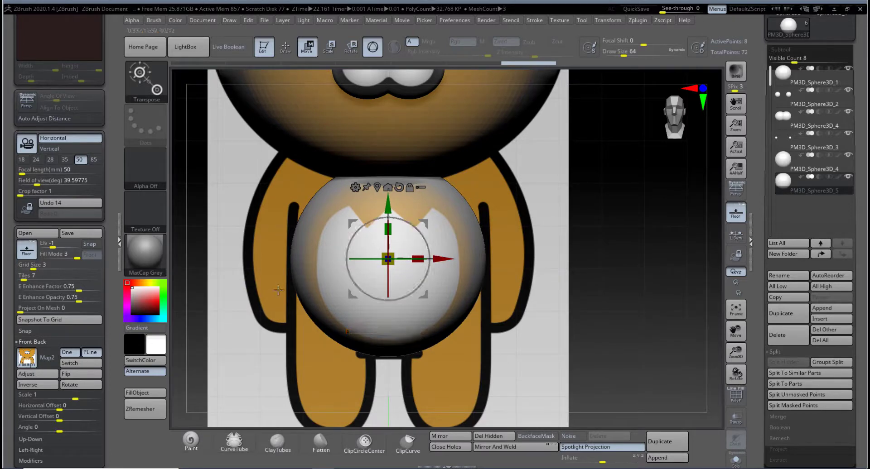
pyautogui.press('ctrl')
pyautogui.keyDown('ctrl'); pyautogui.moveTo(278, 262); pyautogui.dragTo(527, 387); pyautogui.keyUp('ctrl')
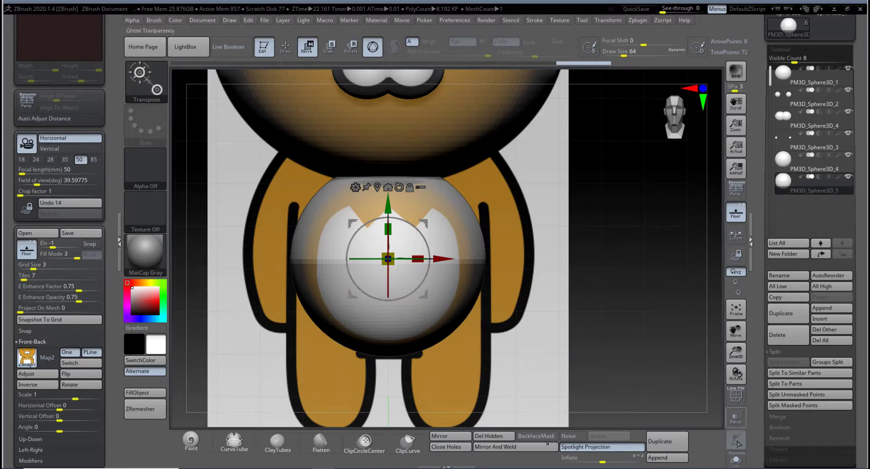
pyautogui.keyDown('ctrl'); pyautogui.moveTo(717, 404); pyautogui.dragTo(719, 407); pyautogui.keyUp('ctrl')
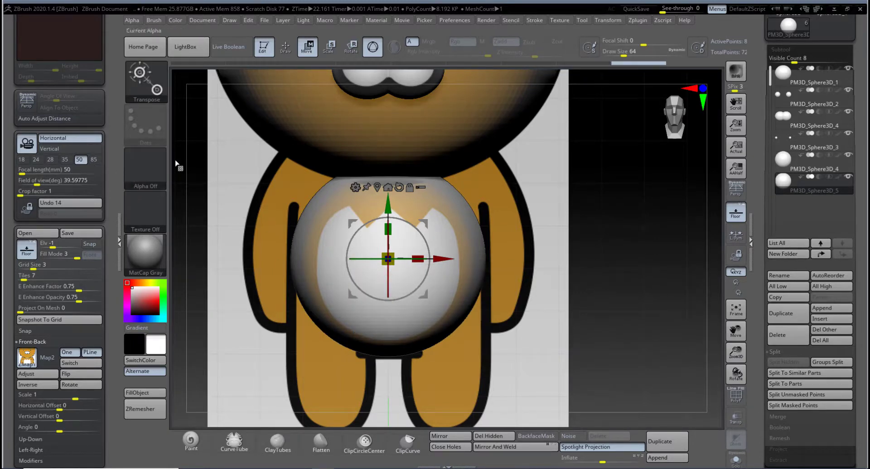
# Step: Hide the floor grid reference and mask the lower half of the body sphere
pyautogui.click(729, 220)
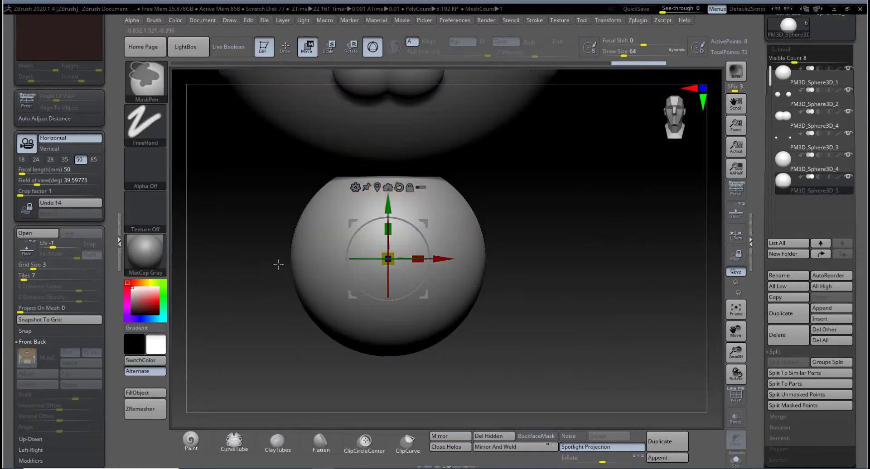
pyautogui.keyDown('ctrl'); pyautogui.moveTo(278, 264); pyautogui.dragTo(533, 380); pyautogui.keyUp('ctrl')
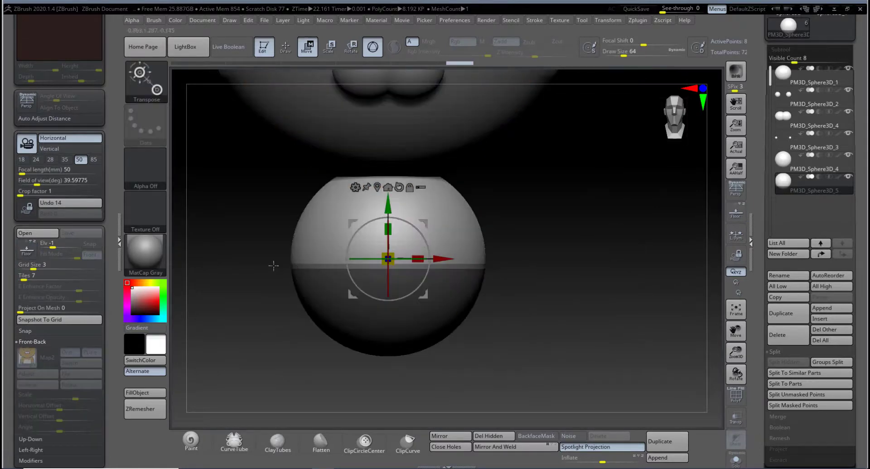
pyautogui.keyDown('ctrl'); pyautogui.moveTo(274, 265); pyautogui.dragTo(573, 406); pyautogui.keyUp('ctrl')
pyautogui.keyDown('ctrl'); pyautogui.moveTo(281, 265); pyautogui.dragTo(560, 379); pyautogui.keyUp('ctrl')
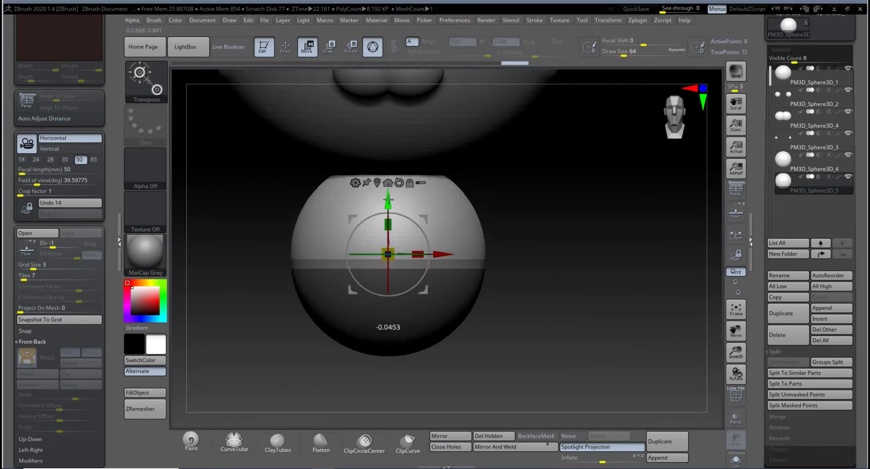
pyautogui.moveTo(389, 210); pyautogui.dragTo(388, 188)
pyautogui.hotkey('ctrl', 'z')
pyautogui.moveTo(268, 254)
pyautogui.keyDown('ctrl'); pyautogui.mouseDown()
pyautogui.moveTo(427, 336)
pyautogui.moveTo(568, 392)
pyautogui.mouseUp(); pyautogui.keyUp('ctrl')
# Step: Stretch the unmasked upper half of the body sphere up into the head and show the floor grid reference again
pyautogui.moveTo(388, 209)
pyautogui.mouseDown()
pyautogui.moveTo(390, 100)
pyautogui.moveTo(414, 95)
pyautogui.mouseUp()
pyautogui.moveTo(603, 283)
pyautogui.mouseDown()
pyautogui.moveTo(635, 285)
pyautogui.moveTo(601, 283)
pyautogui.mouseUp()
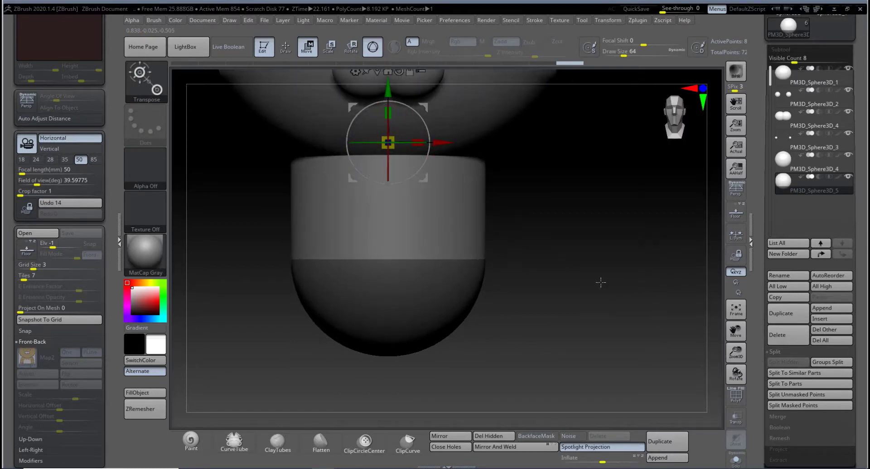
pyautogui.click(728, 213)
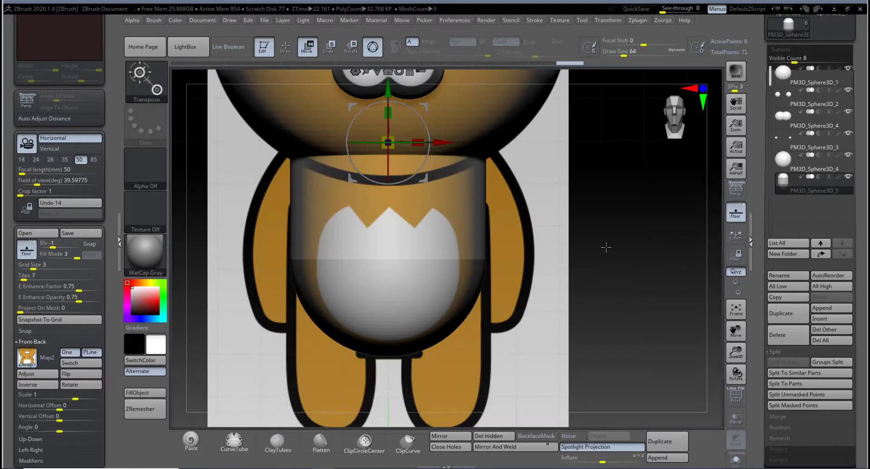
# Step: Clear the mask and enlarge the whole body capsule by about 1.02 to match the torso outline of the reference
pyautogui.keyDown('alt'); pyautogui.moveTo(607, 246); pyautogui.dragTo(605, 299); pyautogui.keyUp('alt')
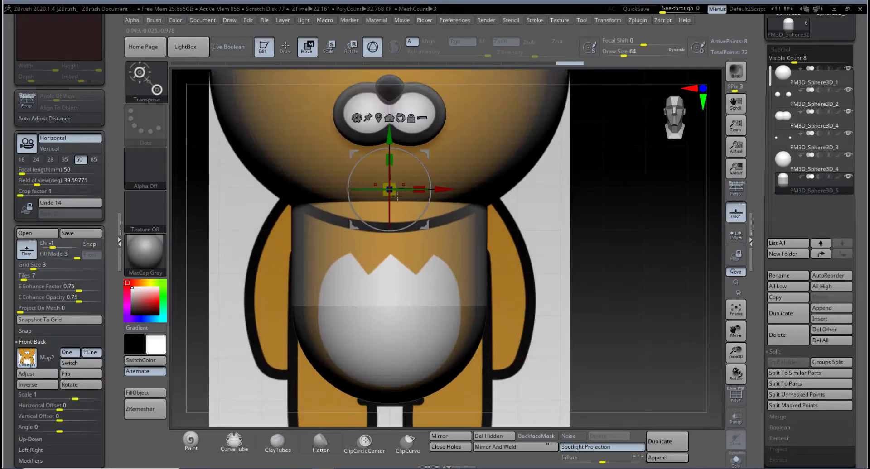
pyautogui.moveTo(394, 194); pyautogui.dragTo(460, 263)
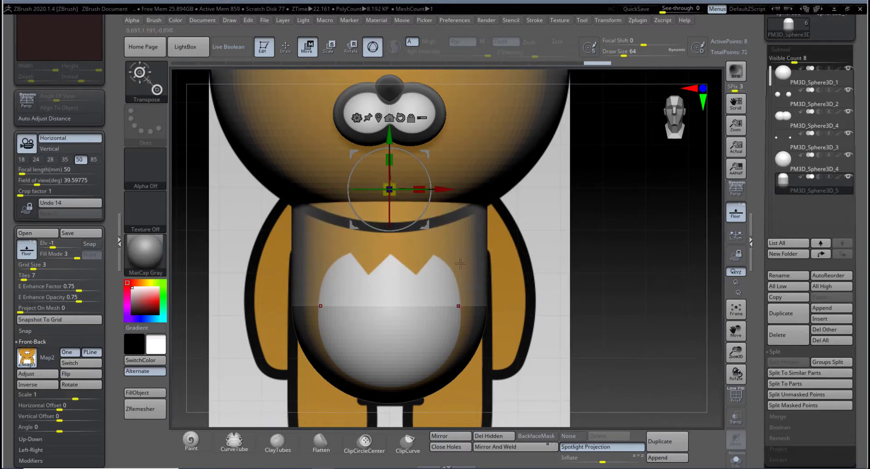
pyautogui.keyDown('alt'); pyautogui.moveTo(525, 327); pyautogui.dragTo(521, 285); pyautogui.keyUp('alt')
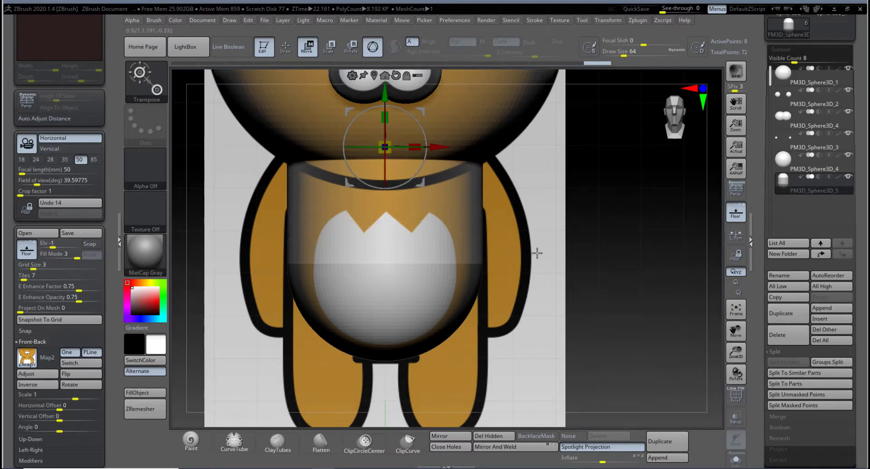
pyautogui.keyDown('ctrl'); pyautogui.moveTo(537, 253); pyautogui.dragTo(595, 317); pyautogui.keyUp('ctrl')
pyautogui.moveTo(394, 150); pyautogui.dragTo(395, 143)
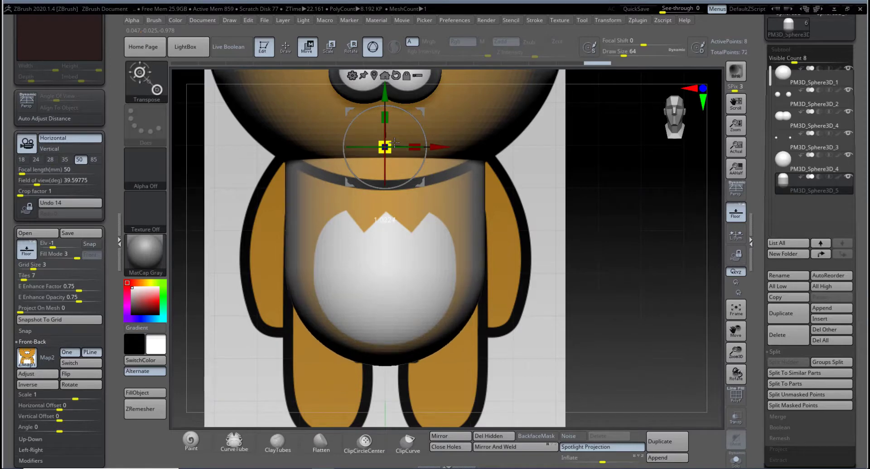
pyautogui.keyDown('alt'); pyautogui.moveTo(536, 348); pyautogui.dragTo(522, 272); pyautogui.keyUp('alt')
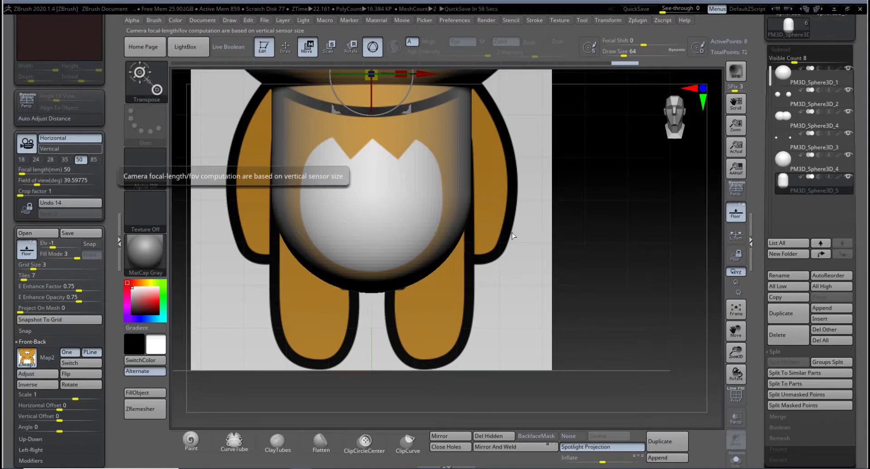
pyautogui.moveTo(512, 236); pyautogui.dragTo(542, 266)
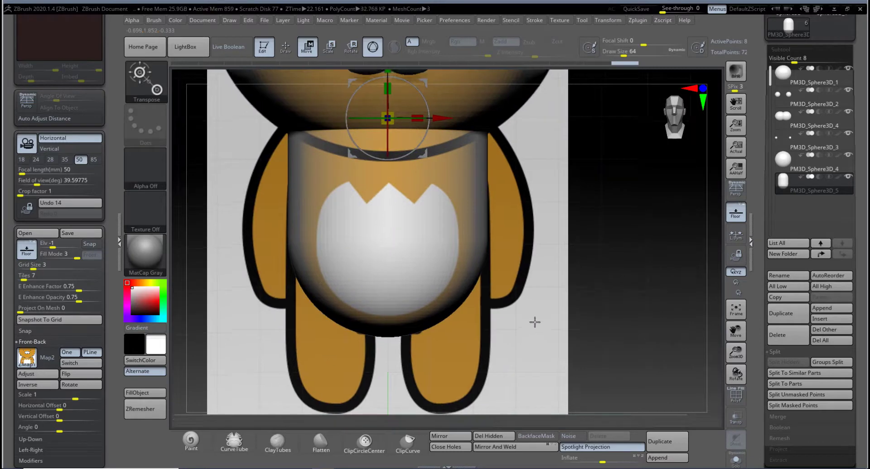
# Step: Duplicate the body capsule, shrink the copy and place it over the left leg of the front reference
pyautogui.keyDown('alt'); pyautogui.moveTo(534, 322); pyautogui.dragTo(447, 236); pyautogui.keyUp('alt')
pyautogui.moveTo(786, 184)
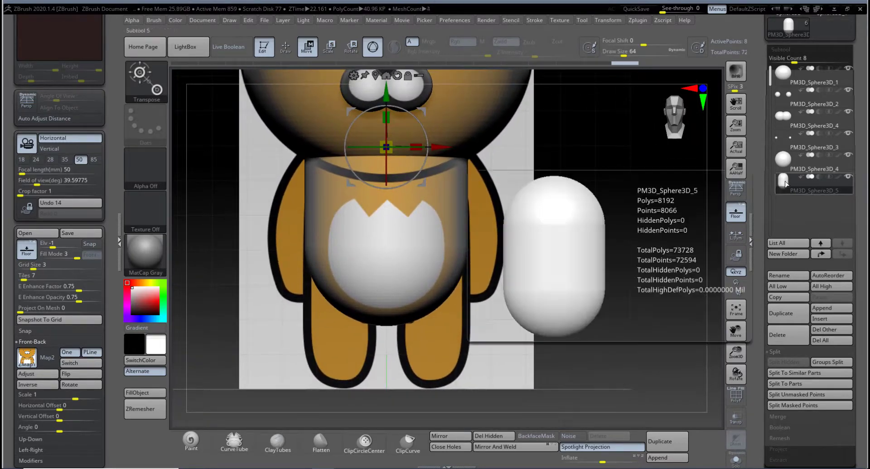
pyautogui.click(787, 317)
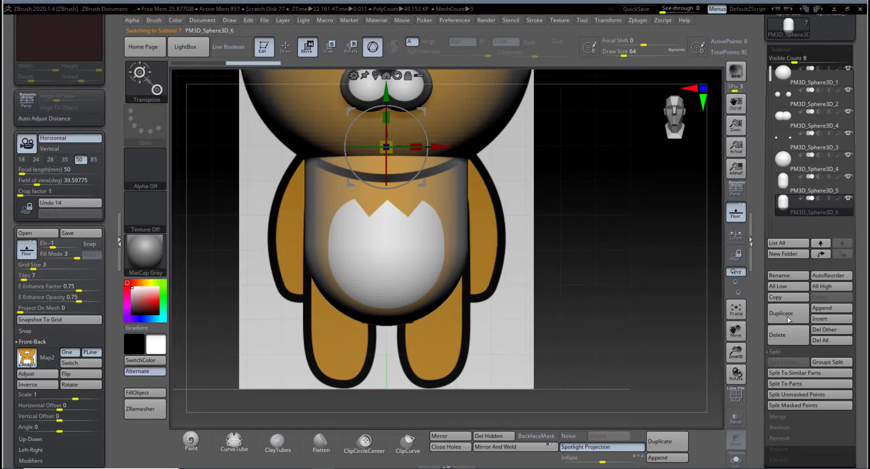
pyautogui.moveTo(418, 122); pyautogui.dragTo(393, 193)
pyautogui.hotkey('ctrl', 'z')
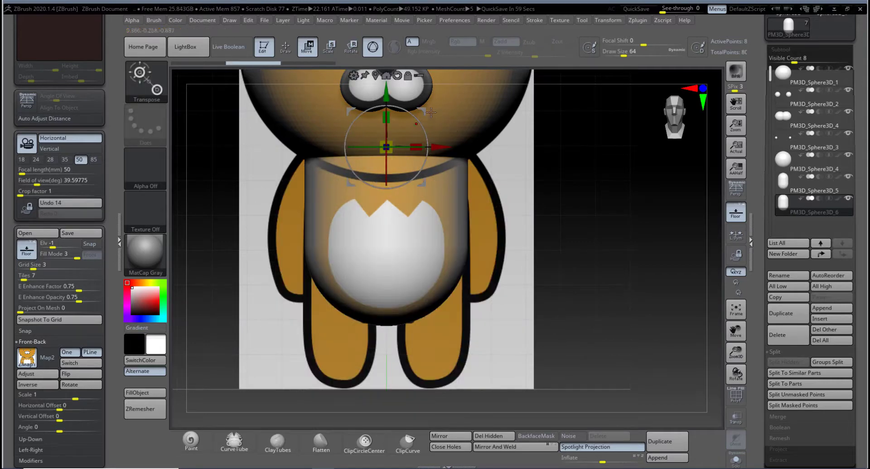
pyautogui.moveTo(431, 112); pyautogui.dragTo(384, 196)
pyautogui.moveTo(352, 228); pyautogui.dragTo(321, 263)
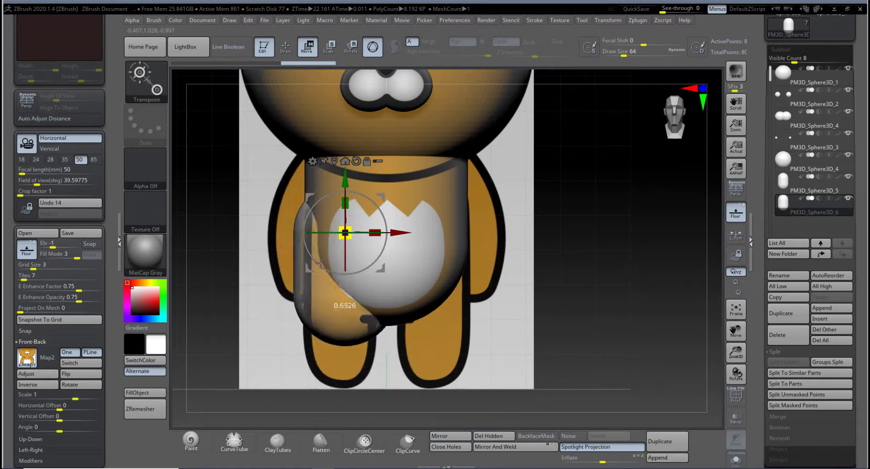
pyautogui.moveTo(375, 232); pyautogui.dragTo(337, 297)
pyautogui.moveTo(381, 254); pyautogui.dragTo(379, 273)
pyautogui.moveTo(346, 304); pyautogui.dragTo(336, 312)
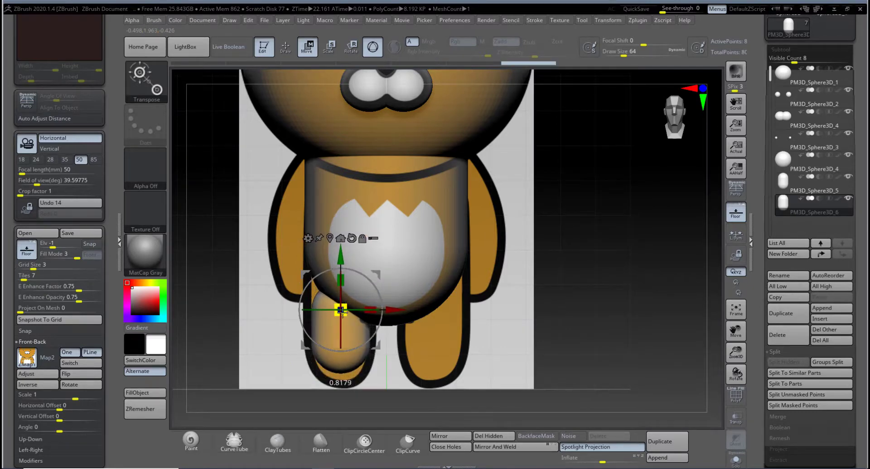
# Step: Fine-tune the leg capsule's size and position to match the lower outline of the left leg in the reference
pyautogui.keyDown('alt'); pyautogui.moveTo(491, 386); pyautogui.dragTo(557, 300); pyautogui.keyUp('alt')
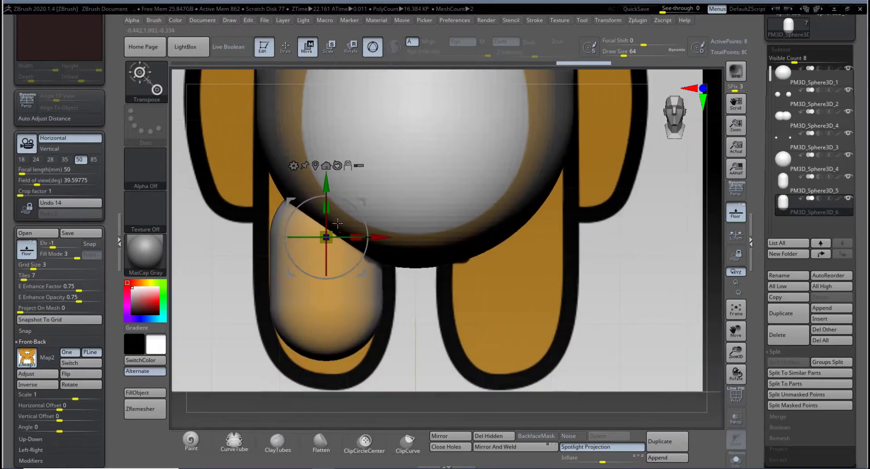
pyautogui.moveTo(327, 234); pyautogui.dragTo(329, 233)
pyautogui.moveTo(361, 202); pyautogui.dragTo(362, 211)
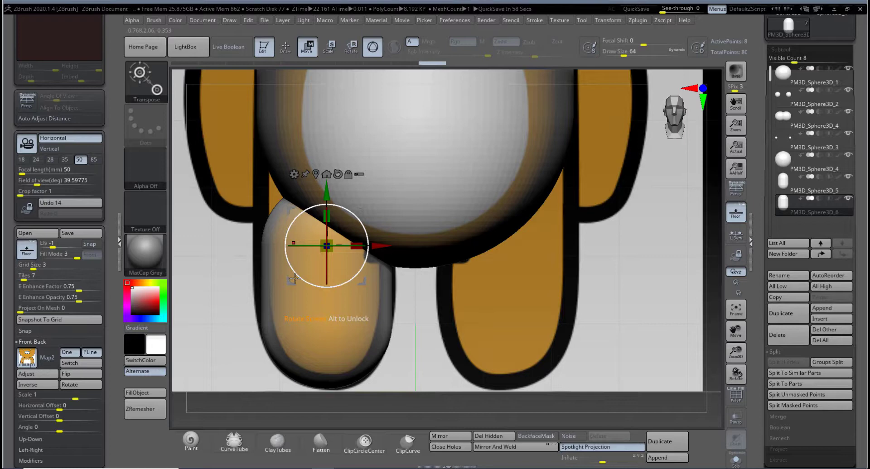
# Step: Mask the lower end of the leg capsule and stretch its unmasked upper part up into the body
pyautogui.click(286, 50)
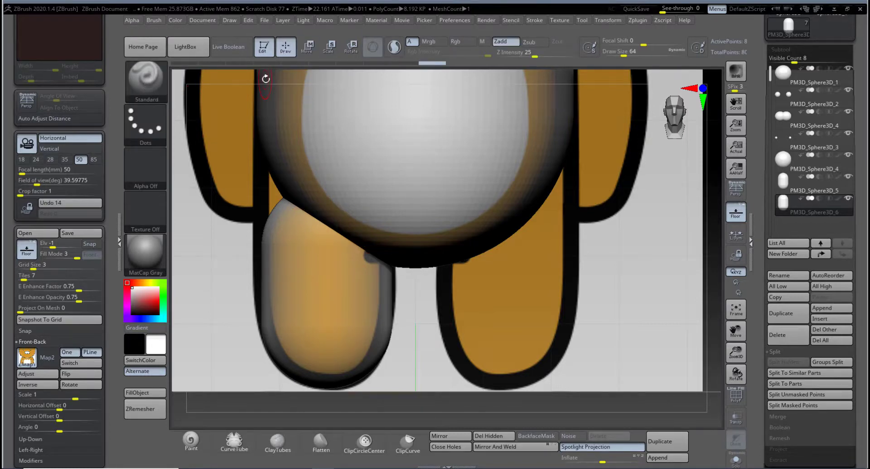
pyautogui.moveTo(248, 247)
pyautogui.mouseDown()
pyautogui.moveTo(207, 256)
pyautogui.moveTo(247, 295)
pyautogui.moveTo(294, 316)
pyautogui.moveTo(369, 381)
pyautogui.moveTo(407, 399)
pyautogui.mouseUp()
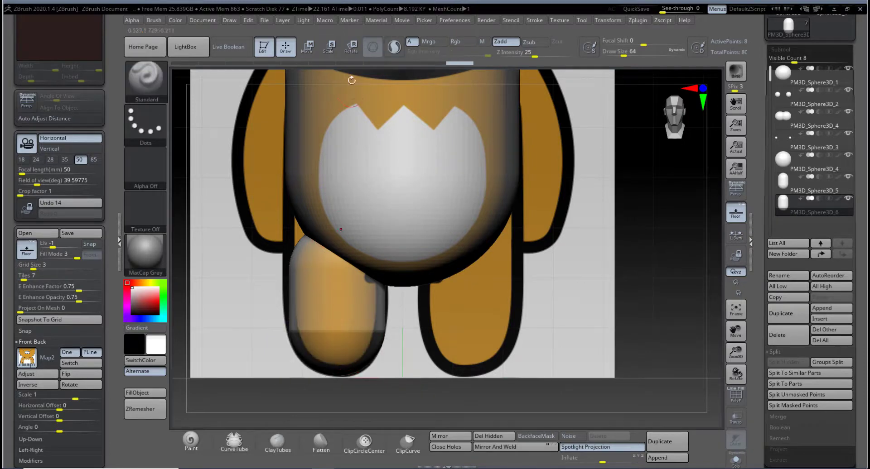
pyautogui.click(310, 53)
pyautogui.moveTo(342, 218); pyautogui.dragTo(345, 139)
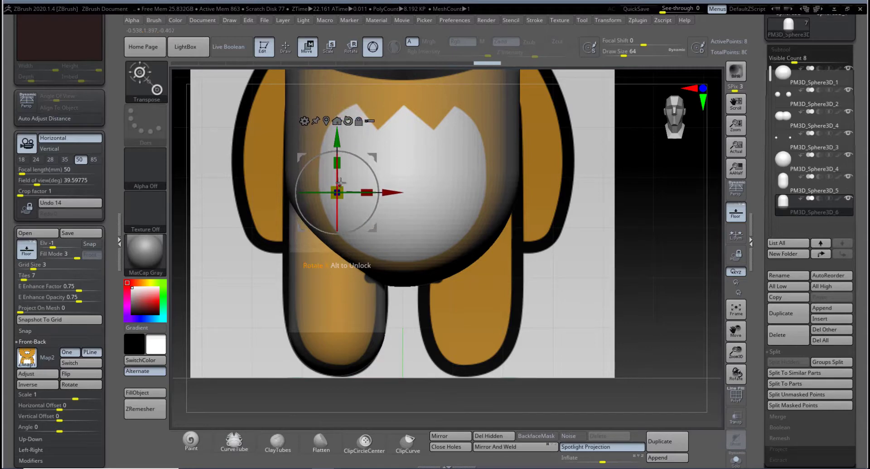
# Step: Enlarge the unmasked upper part of the leg by about 1.1, raise it slightly and hide the floor grid reference
pyautogui.moveTo(332, 188); pyautogui.dragTo(330, 183)
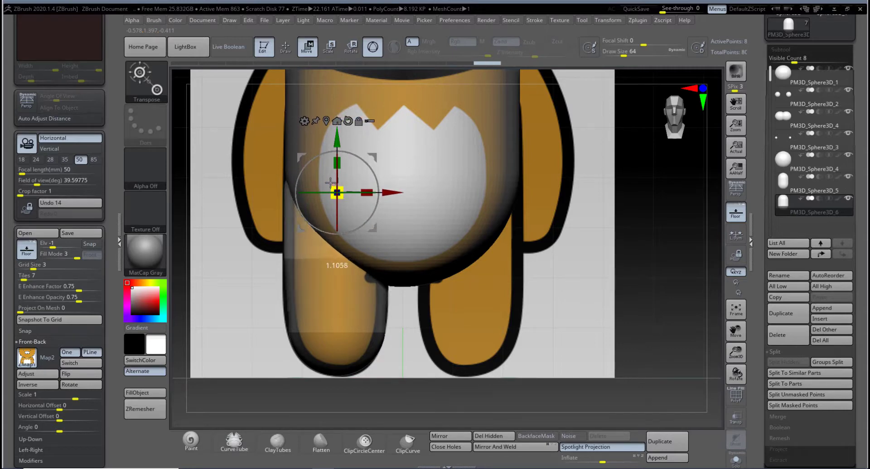
pyautogui.moveTo(340, 145); pyautogui.dragTo(340, 134)
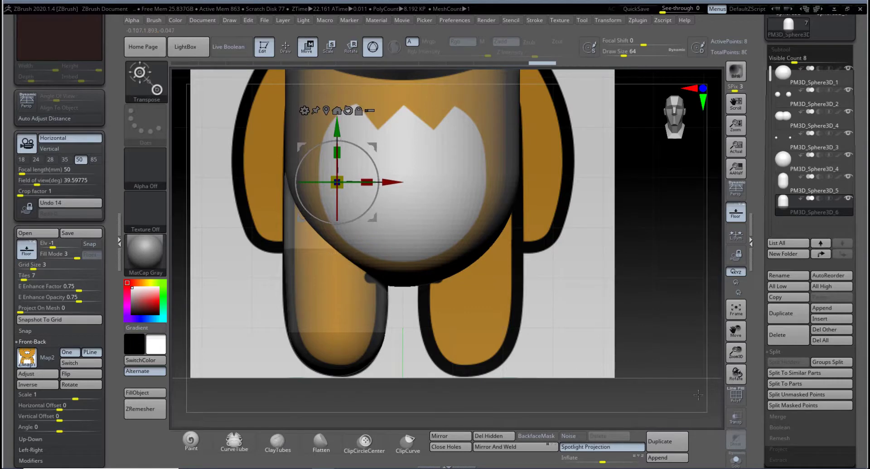
pyautogui.click(736, 212)
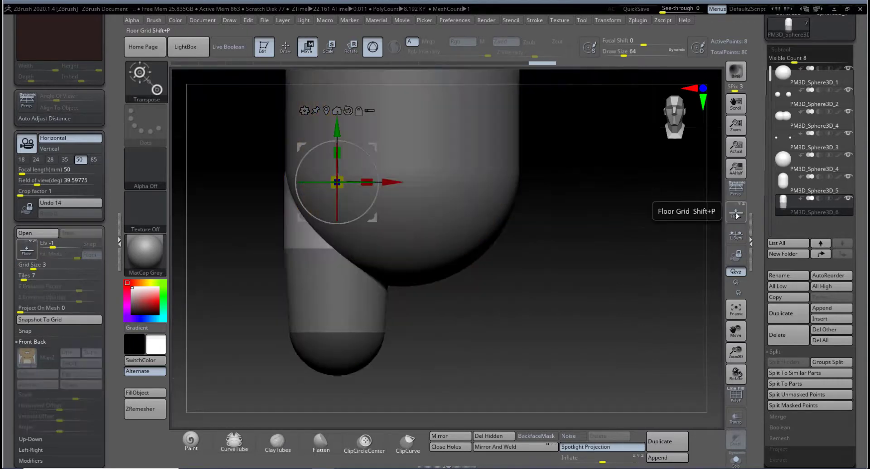
# Step: Clear the mask from the leg, return to Draw mode and show the floor grid reference again
pyautogui.moveTo(563, 370); pyautogui.dragTo(403, 311)
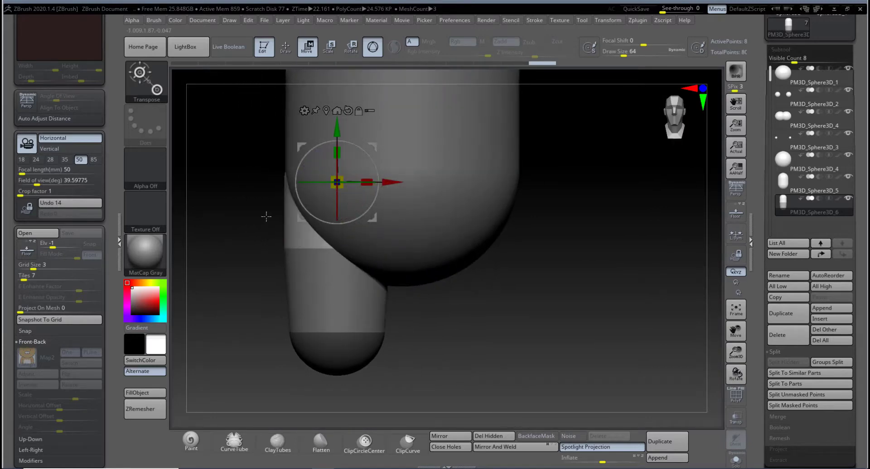
pyautogui.moveTo(267, 217); pyautogui.dragTo(393, 223)
pyautogui.moveTo(384, 181); pyautogui.dragTo(386, 181)
pyautogui.moveTo(225, 263); pyautogui.dragTo(249, 267)
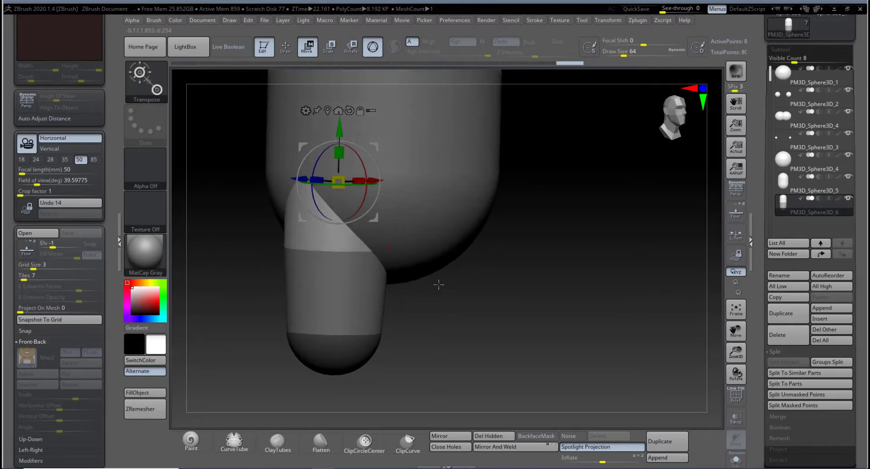
pyautogui.keyDown('ctrl'); pyautogui.moveTo(439, 285); pyautogui.dragTo(428, 313, button='right'); pyautogui.keyUp('ctrl')
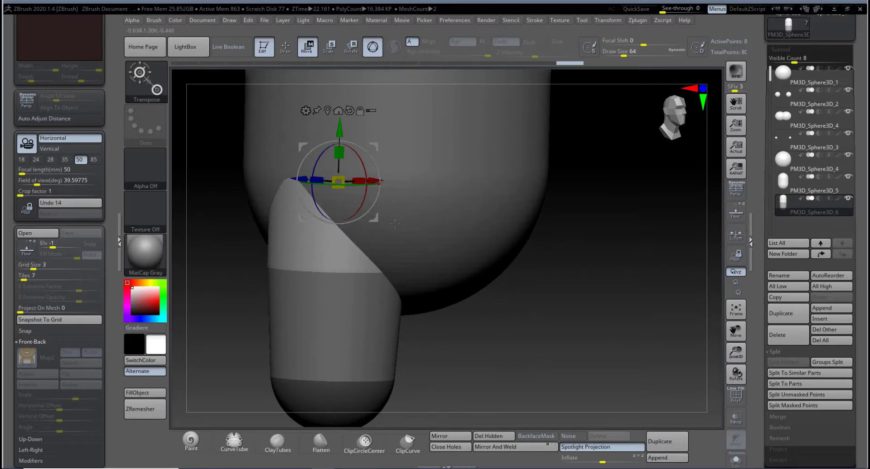
pyautogui.moveTo(488, 345); pyautogui.dragTo(505, 379)
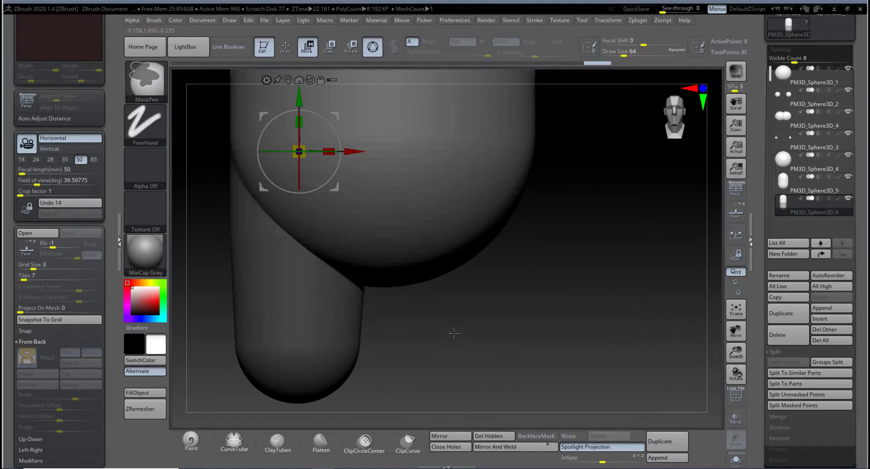
pyautogui.moveTo(438, 323)
pyautogui.keyDown('ctrl'); pyautogui.mouseDown()
pyautogui.moveTo(492, 366)
pyautogui.moveTo(512, 371)
pyautogui.mouseUp(); pyautogui.keyUp('ctrl')
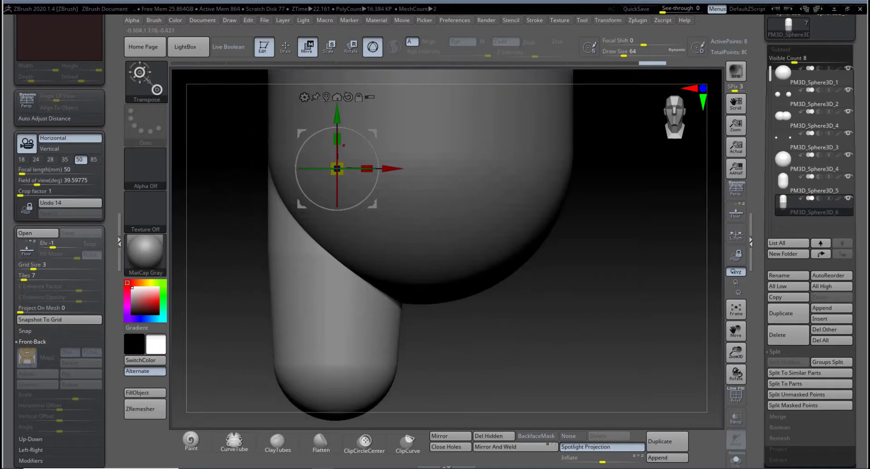
pyautogui.click(285, 47)
pyautogui.keyDown('alt'); pyautogui.moveTo(462, 330); pyautogui.dragTo(476, 380); pyautogui.keyUp('alt')
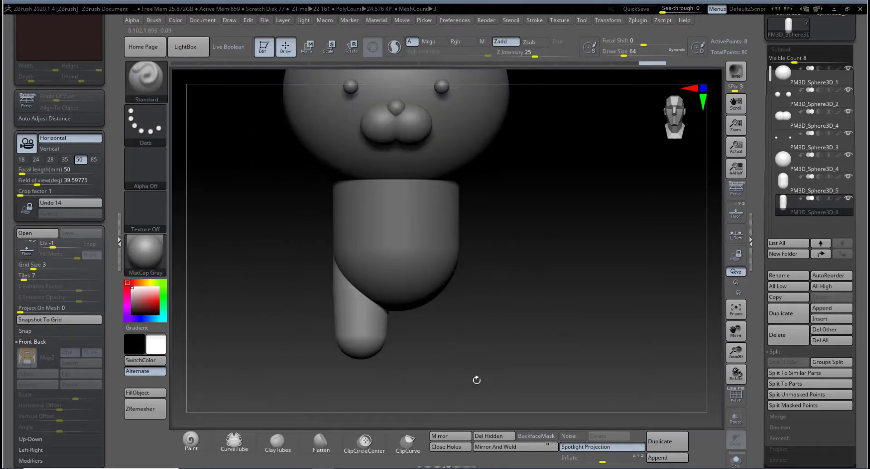
pyautogui.click(736, 213)
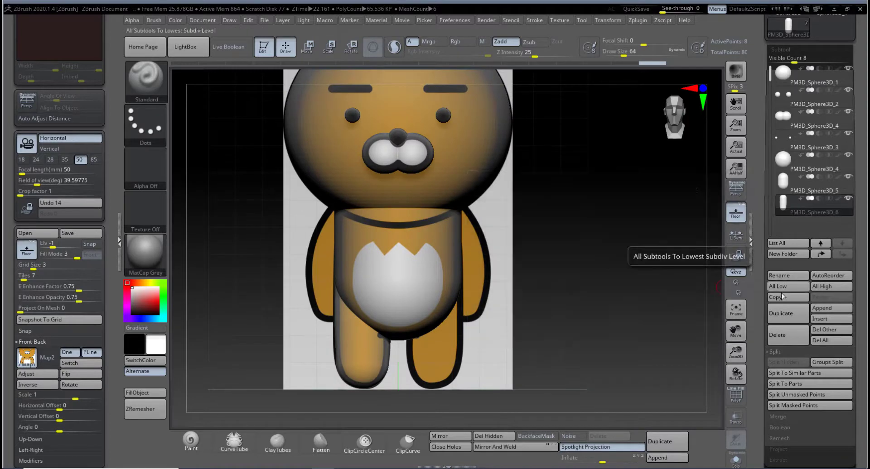
pyautogui.click(786, 310)
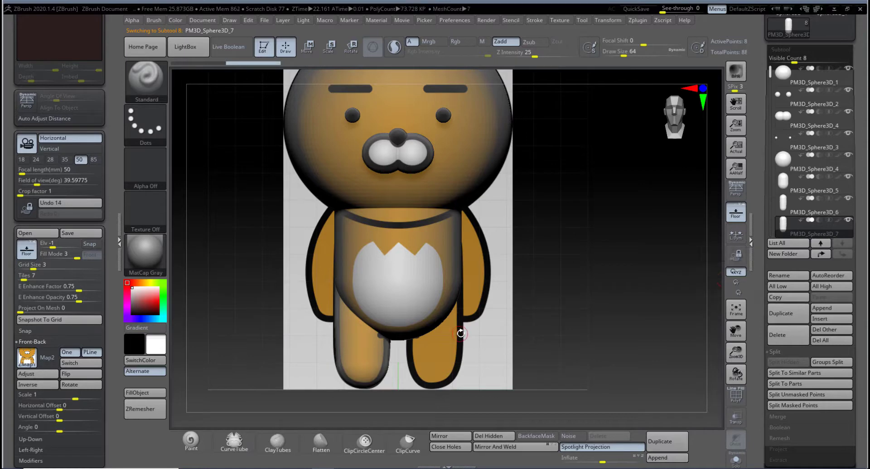
pyautogui.click(782, 336)
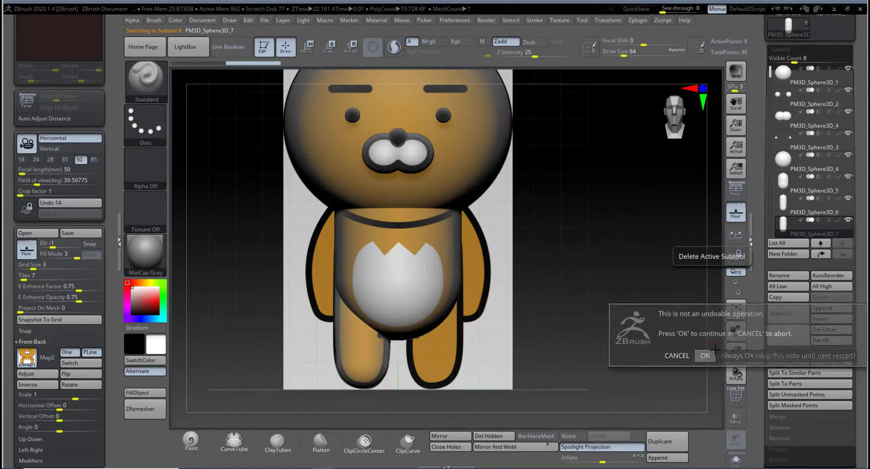
pyautogui.click(706, 356)
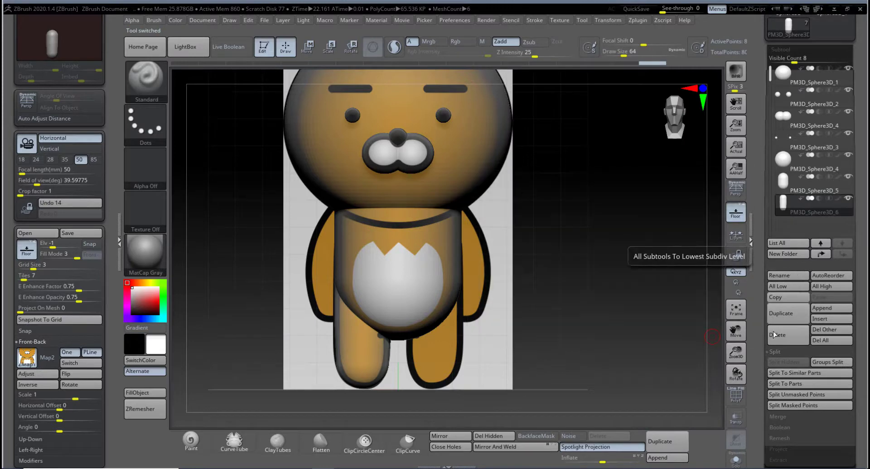
# Step: Mirror and weld the leg subtool to create the matching leg on the opposite side of the body
pyautogui.click(500, 447)
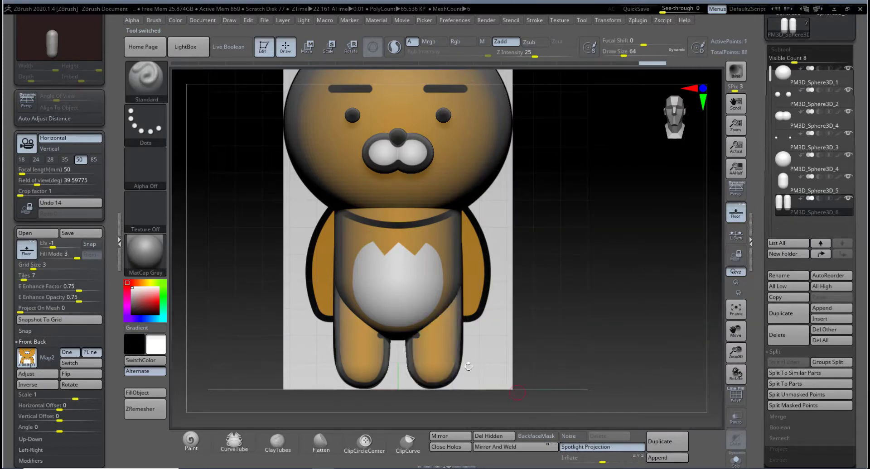
pyautogui.moveTo(501, 346); pyautogui.dragTo(513, 367)
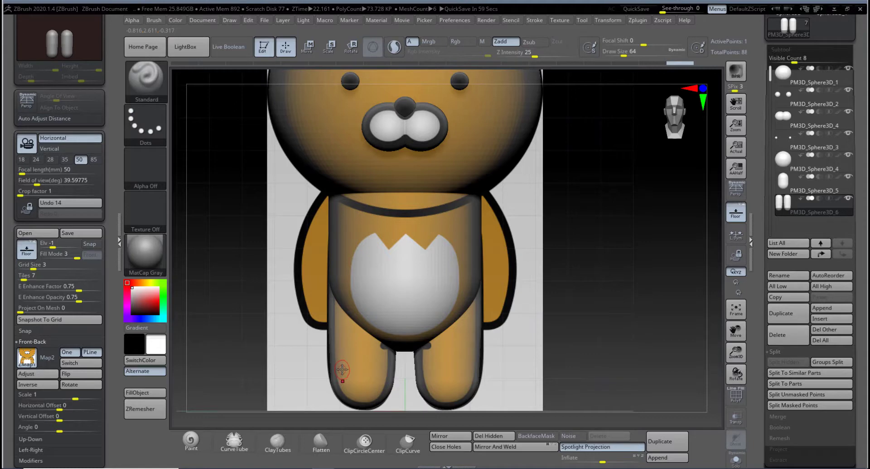
pyautogui.moveTo(633, 333); pyautogui.dragTo(612, 333)
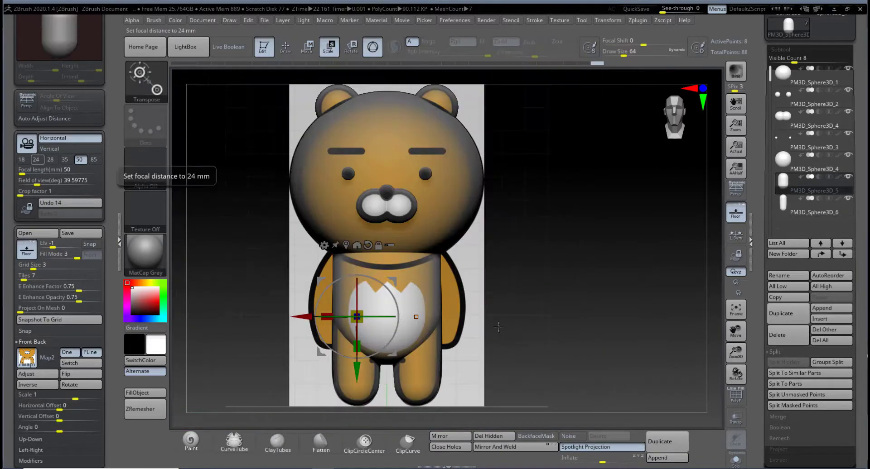
# Step: Select the subtool holding both legs and duplicate it as the base for the arms
pyautogui.keyDown('alt'); pyautogui.moveTo(529, 342); pyautogui.dragTo(570, 335); pyautogui.keyUp('alt')
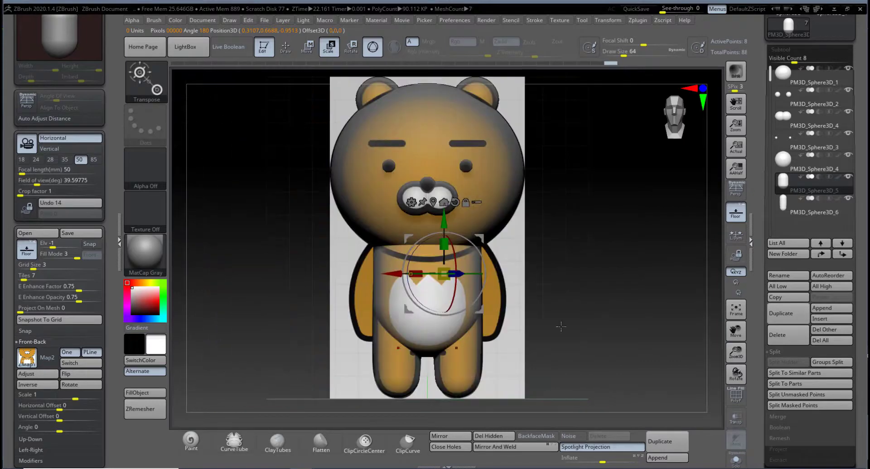
pyautogui.click(782, 209)
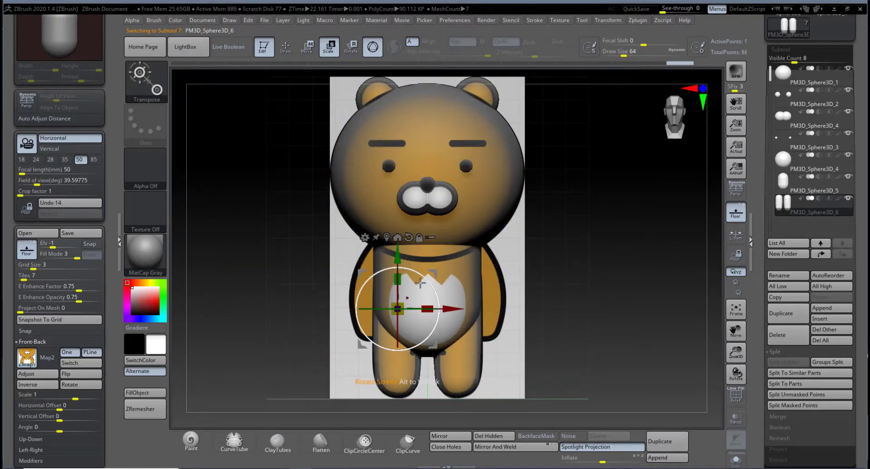
pyautogui.moveTo(433, 267); pyautogui.dragTo(310, 215)
pyautogui.hotkey('ctrl', 'z')
pyautogui.keyDown('alt'); pyautogui.moveTo(570, 330); pyautogui.dragTo(562, 312); pyautogui.keyUp('alt')
pyautogui.click(784, 316)
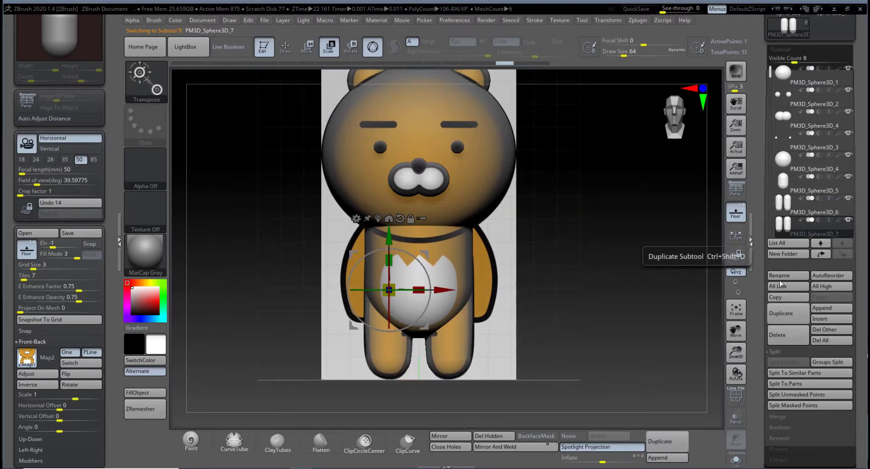
pyautogui.moveTo(786, 227)
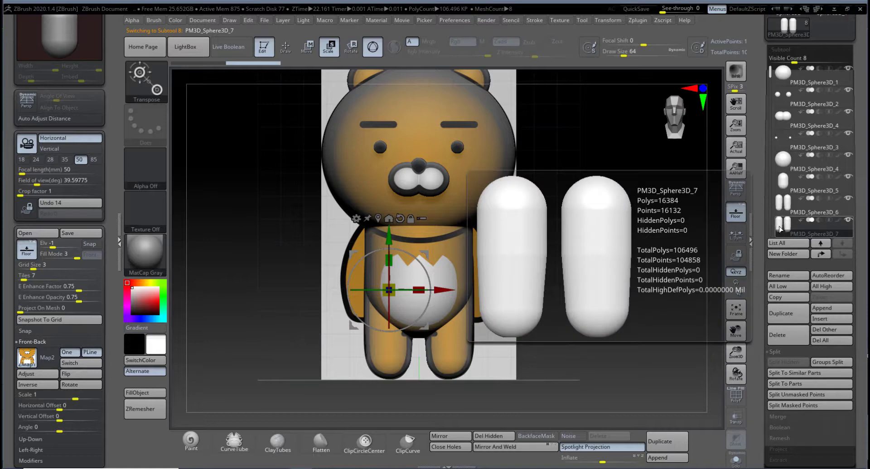
pyautogui.keyDown('alt'); pyautogui.moveTo(534, 309); pyautogui.dragTo(506, 338); pyautogui.keyUp('alt')
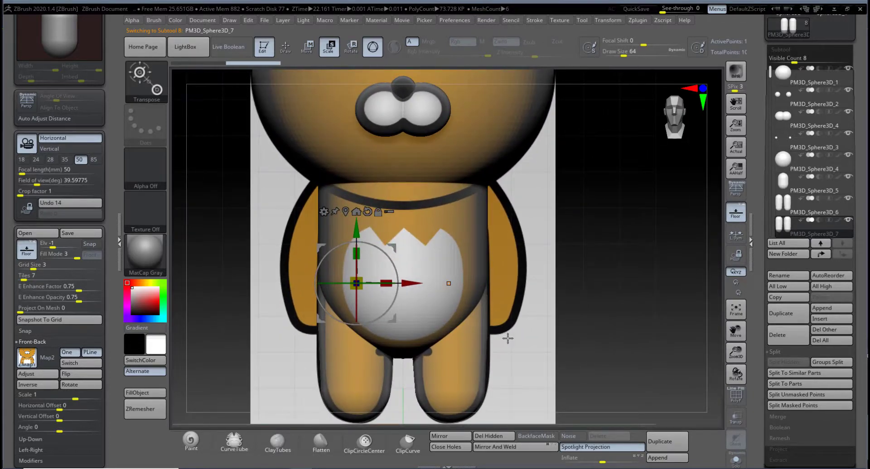
# Step: Move the duplicated pair up to the shoulders, tilt it diagonally outward as arms and hide the floor grid reference
pyautogui.click(309, 52)
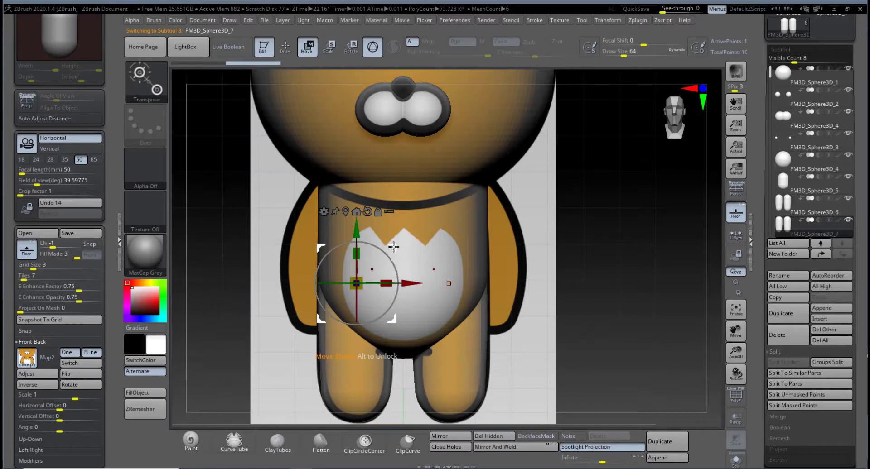
pyautogui.moveTo(391, 245); pyautogui.dragTo(239, 239)
pyautogui.moveTo(304, 207); pyautogui.dragTo(337, 182)
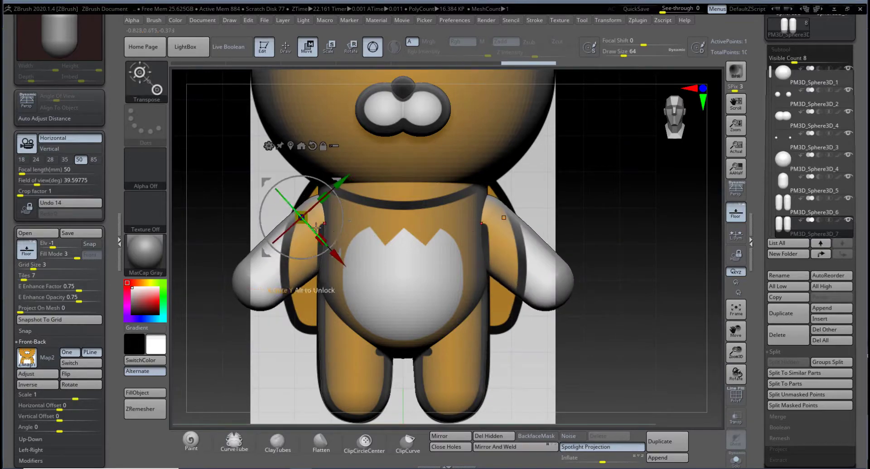
pyautogui.moveTo(578, 353); pyautogui.dragTo(704, 321)
pyautogui.click(736, 213)
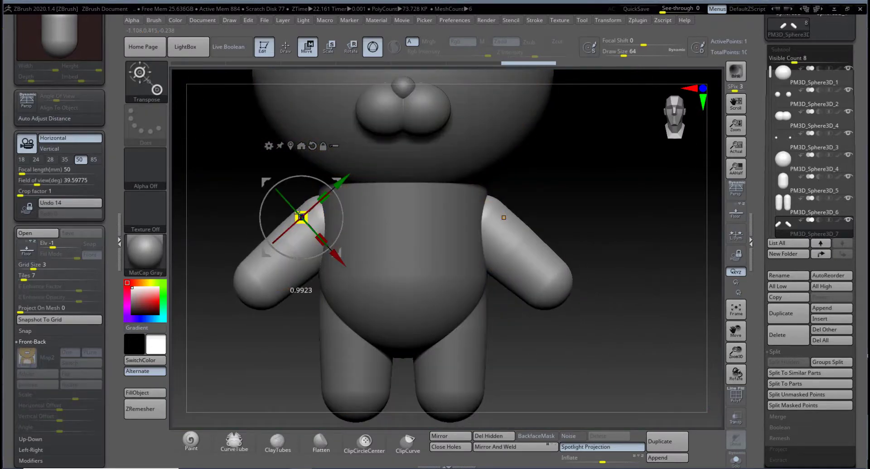
# Step: Shrink the arms evenly, then adjust their length and position so the upper ends sit inside the shoulders
pyautogui.moveTo(298, 212); pyautogui.dragTo(272, 227)
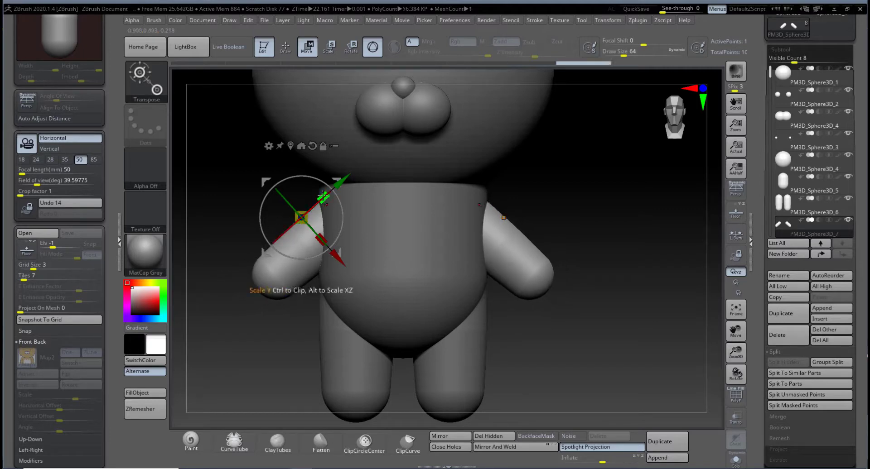
pyautogui.moveTo(323, 197); pyautogui.dragTo(331, 194)
pyautogui.click(285, 47)
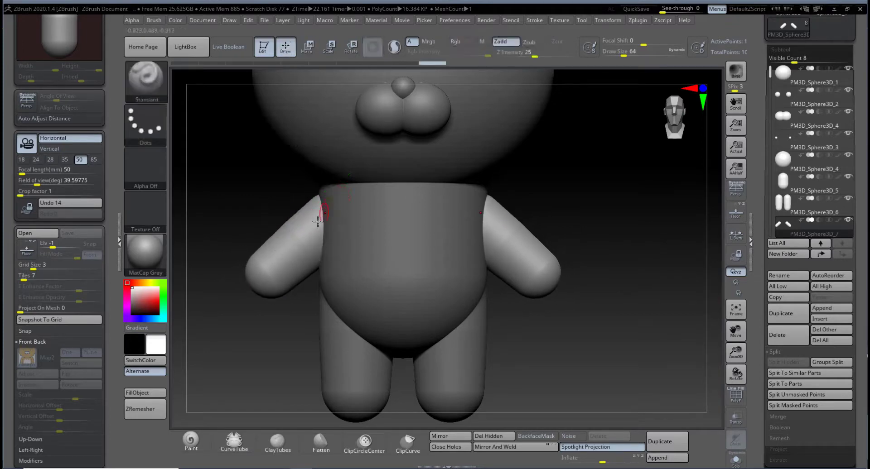
pyautogui.moveTo(270, 330)
pyautogui.mouseDown()
pyautogui.moveTo(288, 340)
pyautogui.moveTo(278, 334)
pyautogui.mouseUp()
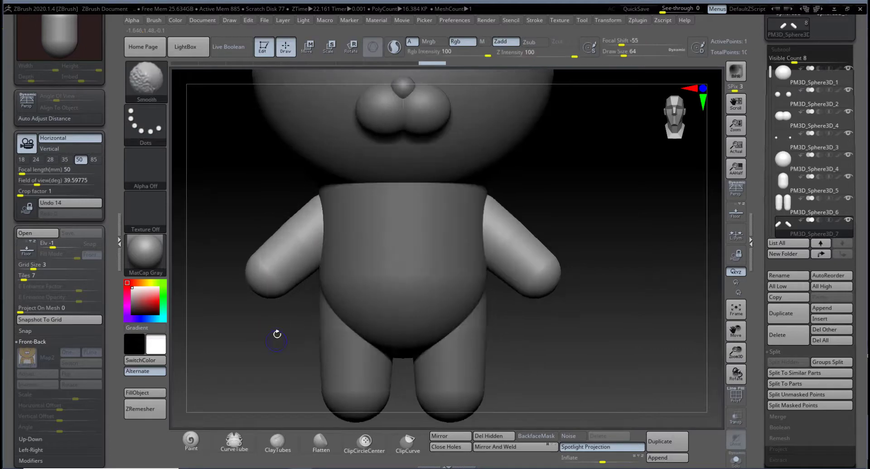
pyautogui.click(313, 51)
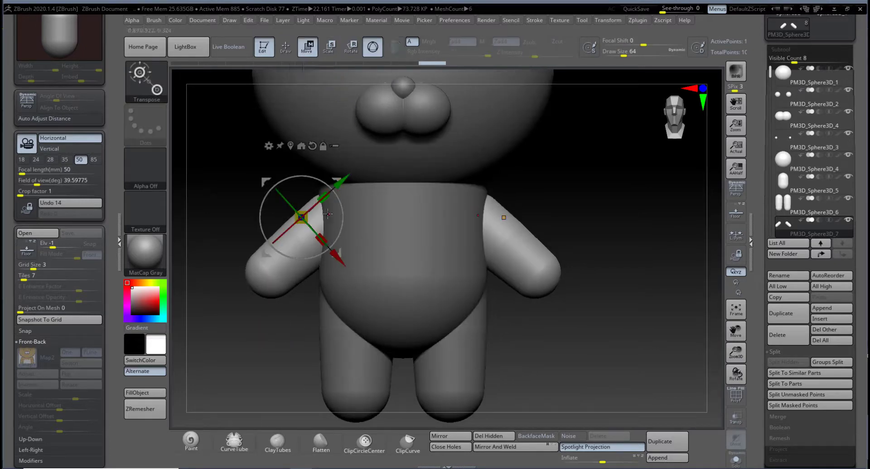
pyautogui.moveTo(322, 196); pyautogui.dragTo(306, 217)
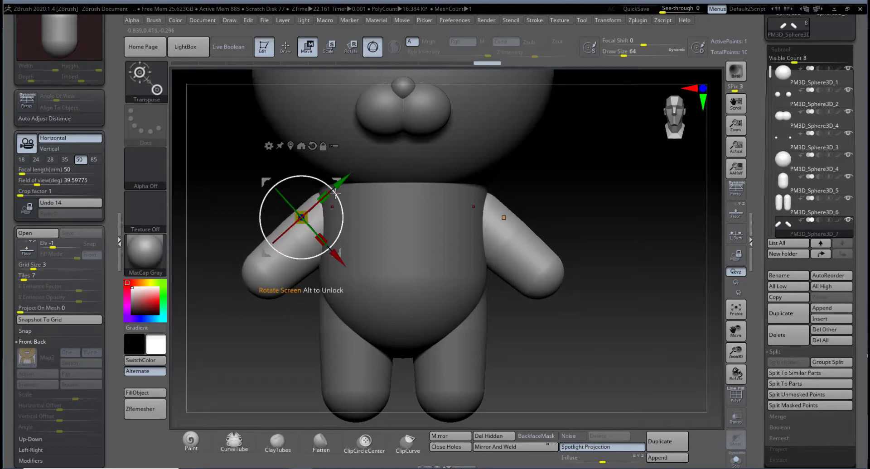
pyautogui.moveTo(329, 187); pyautogui.dragTo(285, 260)
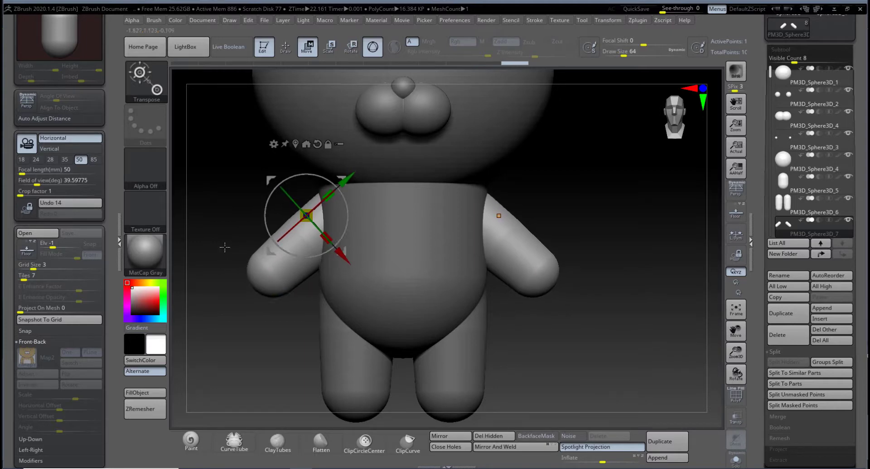
# Step: Mask the lower part of both arms and invert the mask so it protects the shoulder ends
pyautogui.keyDown('ctrl'); pyautogui.moveTo(224, 247); pyautogui.dragTo(303, 331); pyautogui.keyUp('ctrl')
pyautogui.keyDown('ctrl'); pyautogui.moveTo(235, 251); pyautogui.dragTo(308, 338); pyautogui.keyUp('ctrl')
pyautogui.keyDown('ctrl'); pyautogui.moveTo(239, 241); pyautogui.dragTo(298, 331); pyautogui.keyUp('ctrl')
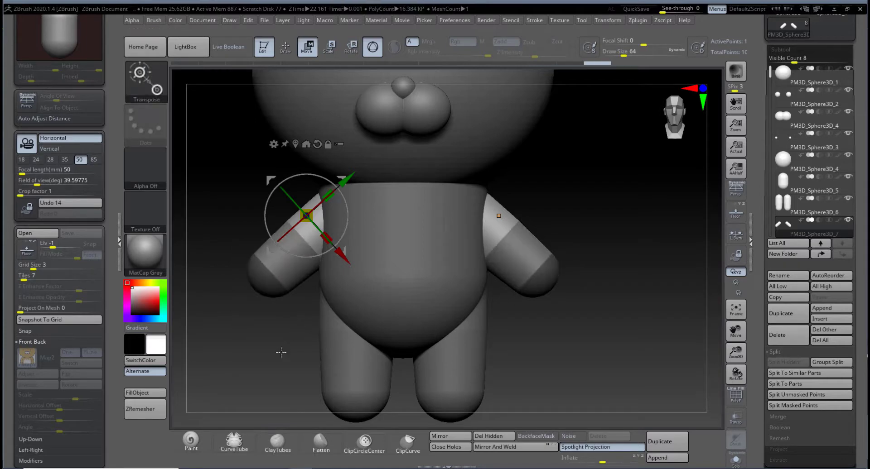
pyautogui.press('ctrl')
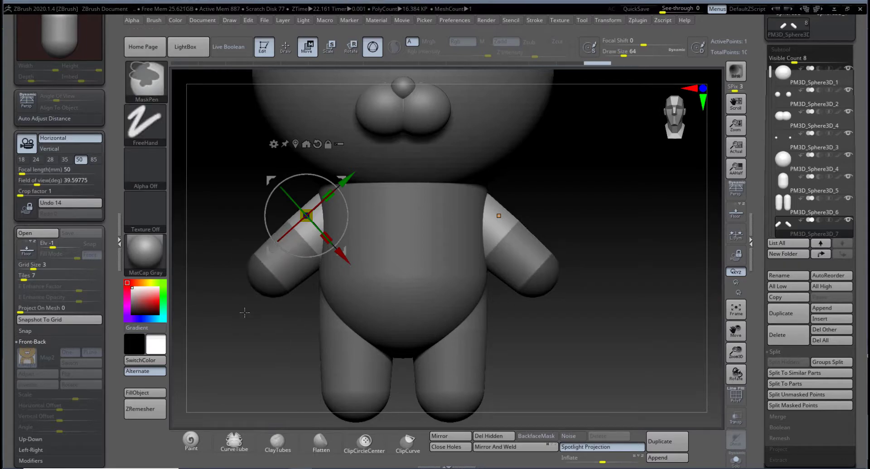
pyautogui.keyDown('ctrl'); pyautogui.click(245, 312); pyautogui.keyUp('ctrl')
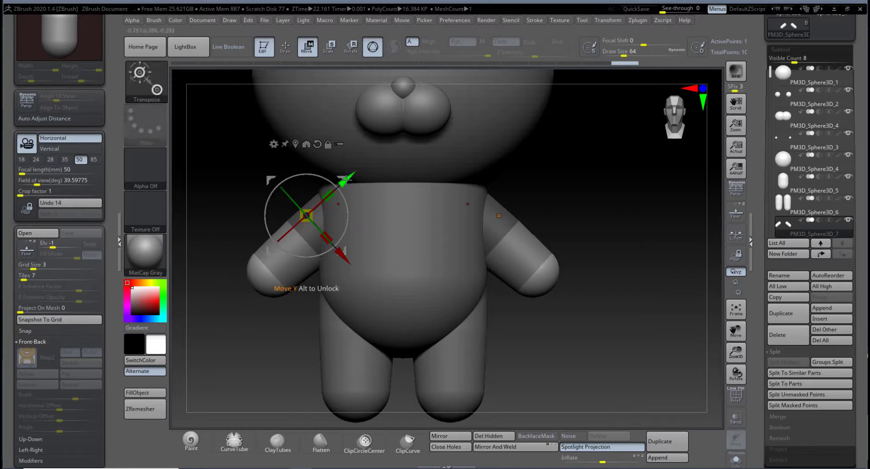
# Step: Pull the unmasked lower ends outward to lengthen the arms, clear the mask and nudge the arms toward the shoulders
pyautogui.moveTo(344, 180)
pyautogui.mouseDown()
pyautogui.moveTo(316, 215)
pyautogui.moveTo(333, 194)
pyautogui.moveTo(338, 200)
pyautogui.mouseUp()
pyautogui.press('ctrl')
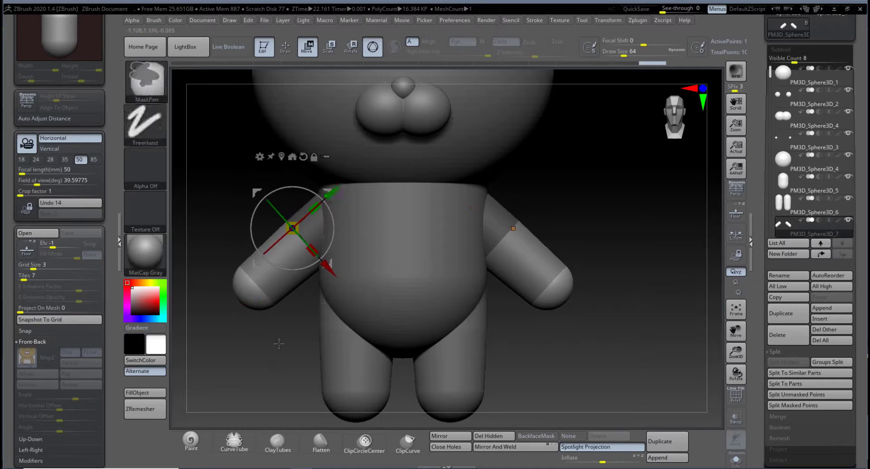
pyautogui.keyDown('ctrl'); pyautogui.moveTo(278, 343); pyautogui.dragTo(262, 365); pyautogui.keyUp('ctrl')
pyautogui.moveTo(334, 194); pyautogui.dragTo(337, 192)
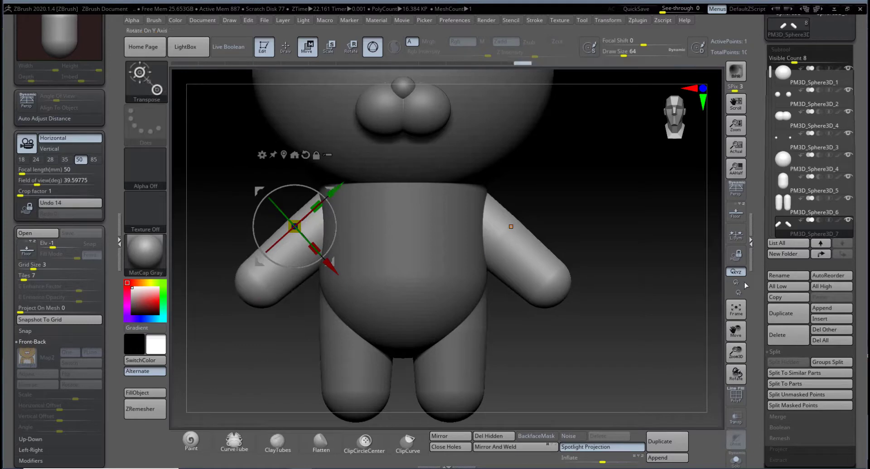
# Step: Show the floor grid reference again and shift the arms slightly along their length to compare them with it
pyautogui.click(736, 217)
pyautogui.moveTo(589, 317); pyautogui.dragTo(603, 331)
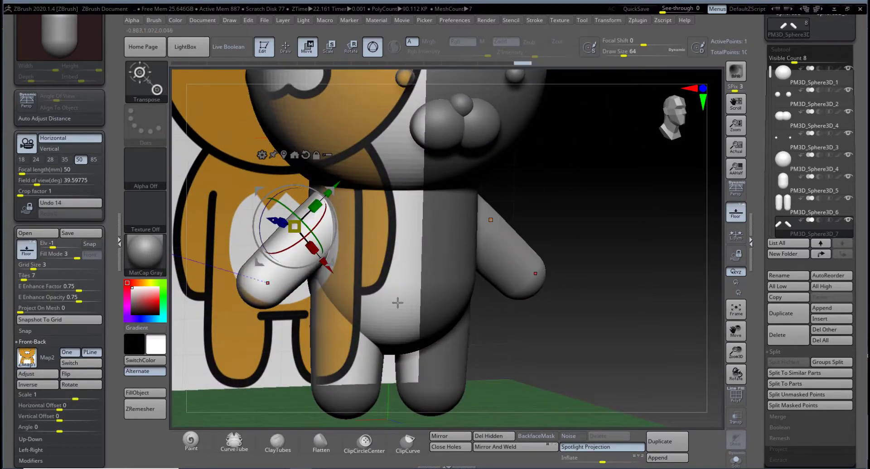
pyautogui.moveTo(542, 327)
pyautogui.mouseDown()
pyautogui.moveTo(508, 330)
pyautogui.moveTo(557, 321)
pyautogui.mouseUp()
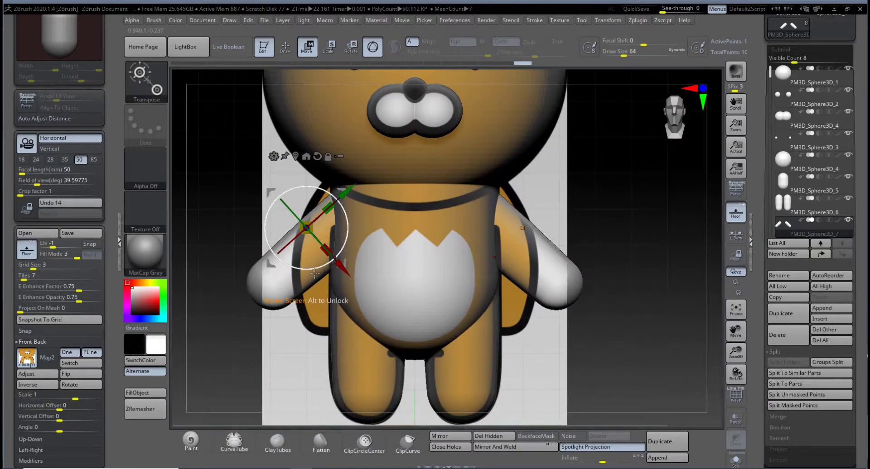
pyautogui.moveTo(330, 205); pyautogui.dragTo(339, 195)
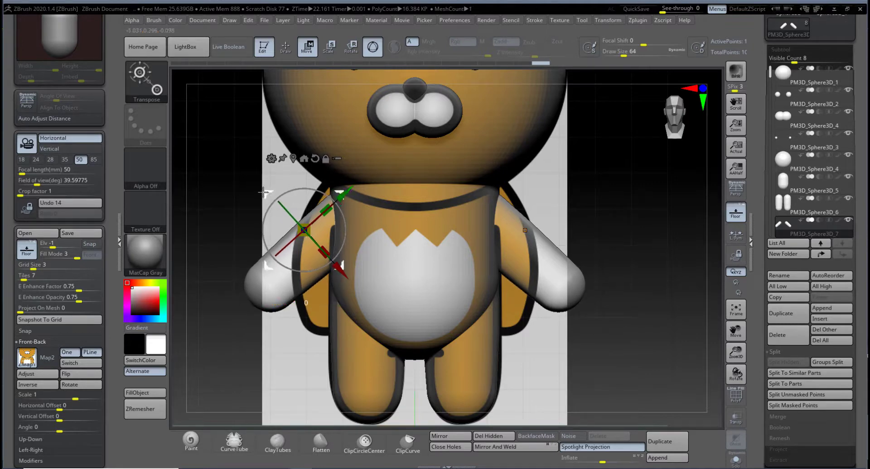
# Step: Nudge the arms slightly and hide the floor grid reference to review the whole figure and the head
pyautogui.moveTo(263, 192); pyautogui.dragTo(263, 190)
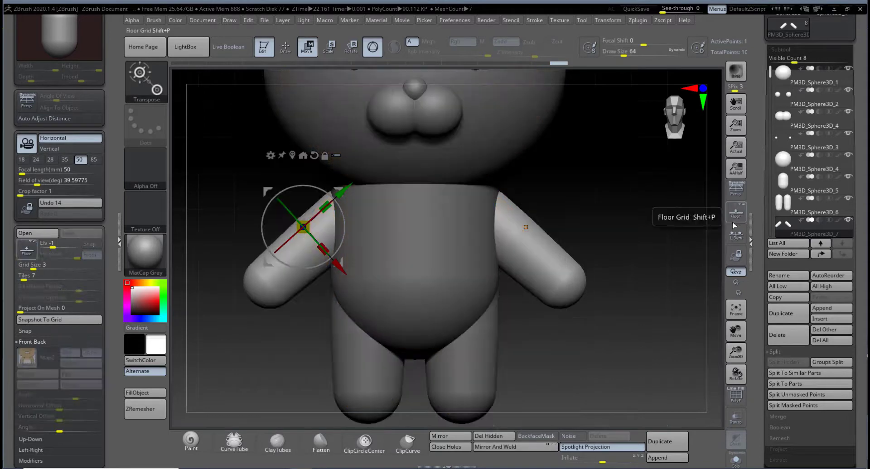
pyautogui.click(735, 213)
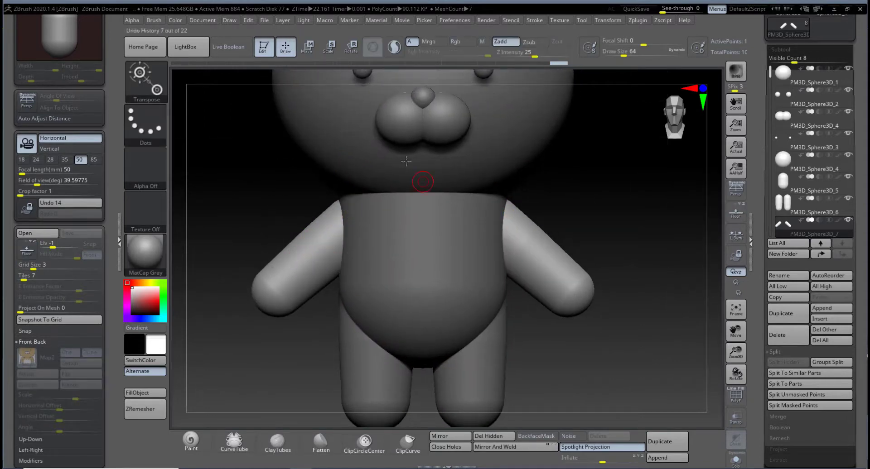
pyautogui.moveTo(553, 233)
pyautogui.keyDown('alt'); pyautogui.mouseDown()
pyautogui.moveTo(465, 223)
pyautogui.moveTo(528, 283)
pyautogui.mouseUp(); pyautogui.keyUp('alt')
pyautogui.moveTo(516, 313); pyautogui.dragTo(510, 291)
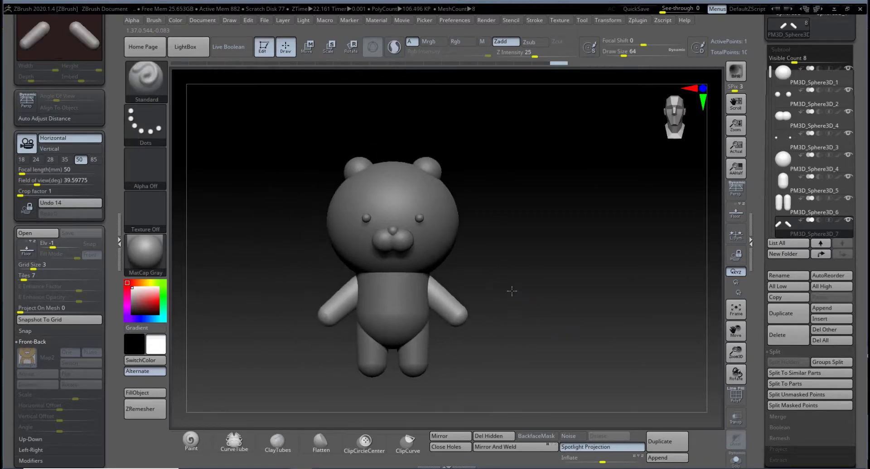
pyautogui.keyDown('alt'); pyautogui.moveTo(466, 243); pyautogui.dragTo(540, 358); pyautogui.keyUp('alt')
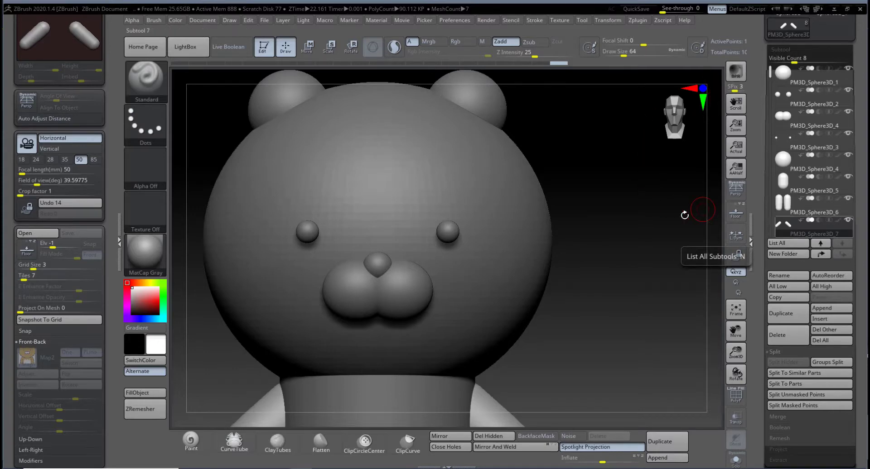
pyautogui.keyDown('alt'); pyautogui.moveTo(598, 258); pyautogui.dragTo(620, 280); pyautogui.keyUp('alt')
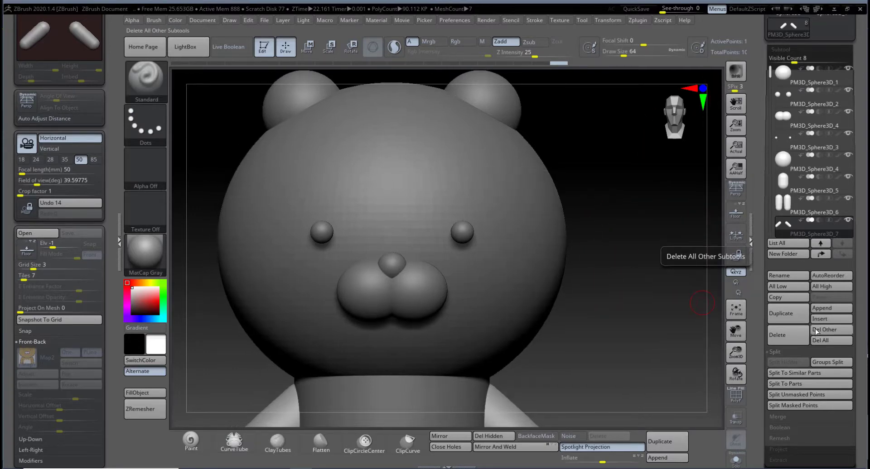
# Step: Show the floor grid reference again and append a Sphere3D_1 as a new subtool
pyautogui.click(737, 214)
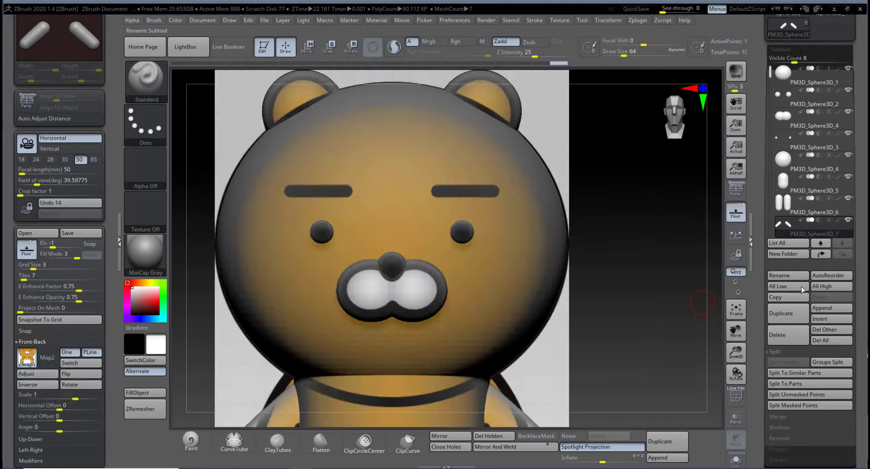
pyautogui.click(832, 313)
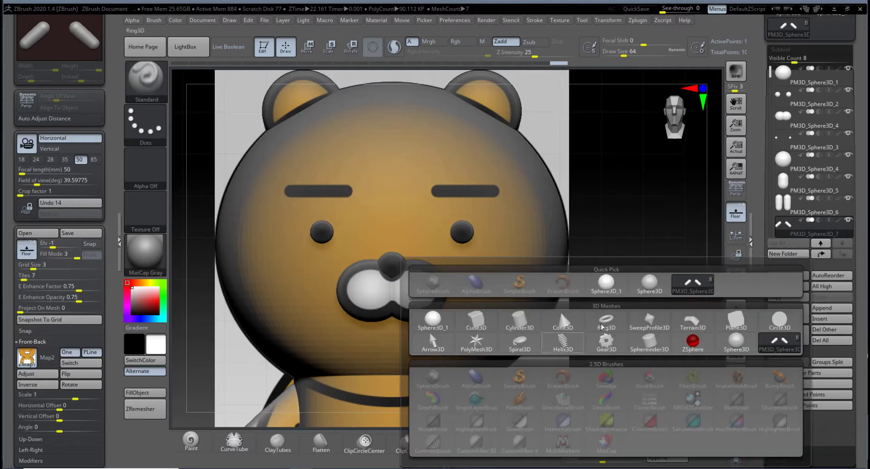
pyautogui.click(831, 308)
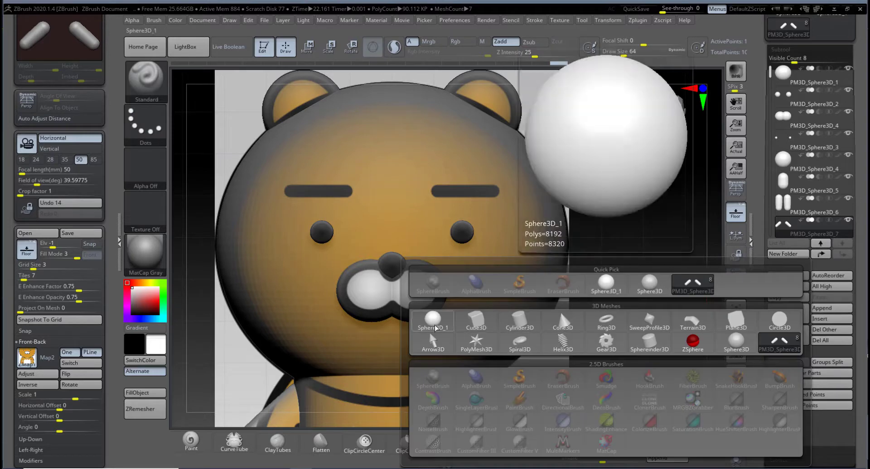
pyautogui.click(434, 325)
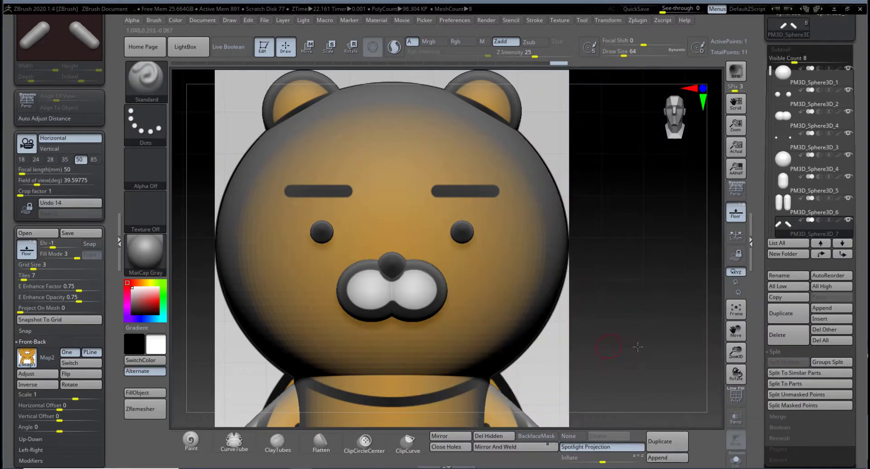
# Step: Raise the subtool Visible Count to 10 and select the newly appended sphere below the arms for moving
pyautogui.keyDown('alt'); pyautogui.moveTo(638, 347); pyautogui.dragTo(596, 240); pyautogui.keyUp('alt')
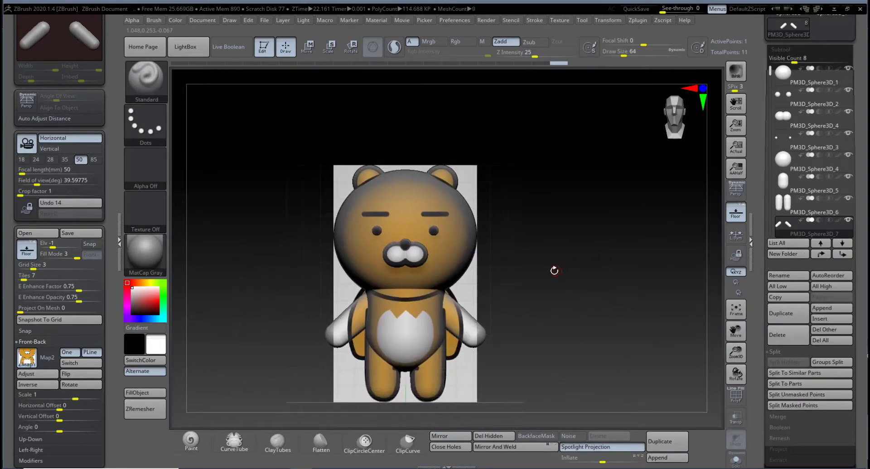
pyautogui.press('w')
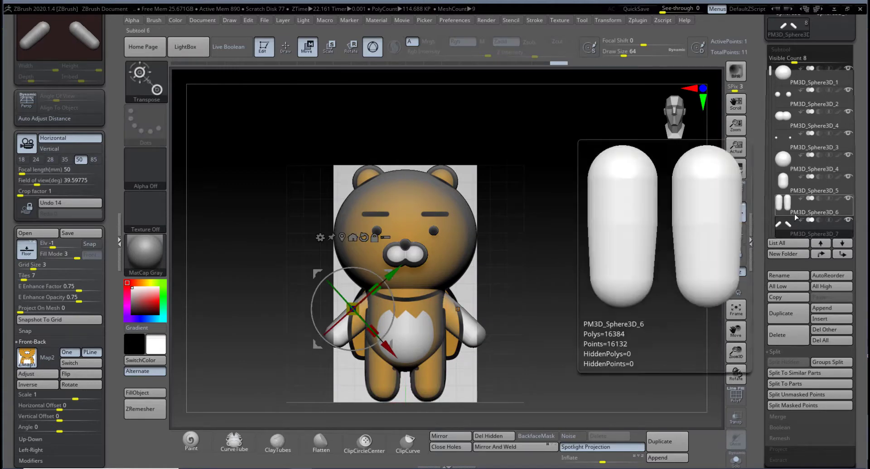
pyautogui.click(800, 164)
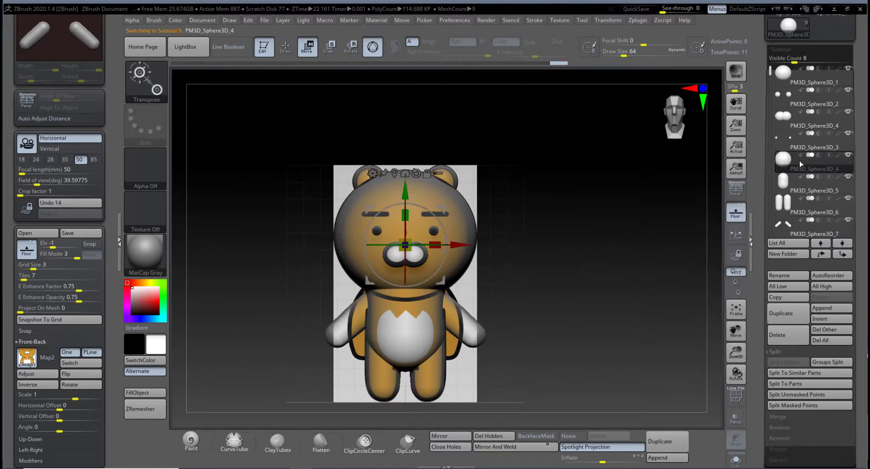
pyautogui.moveTo(849, 159)
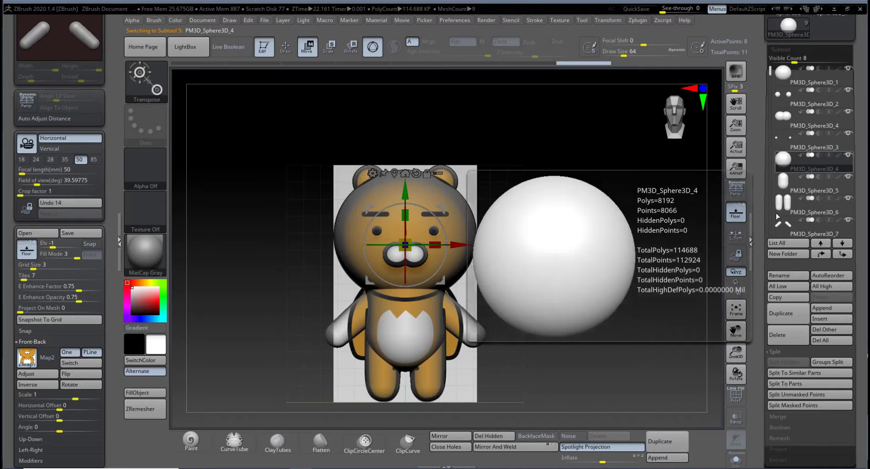
pyautogui.moveTo(795, 62); pyautogui.dragTo(801, 62)
pyautogui.click(787, 246)
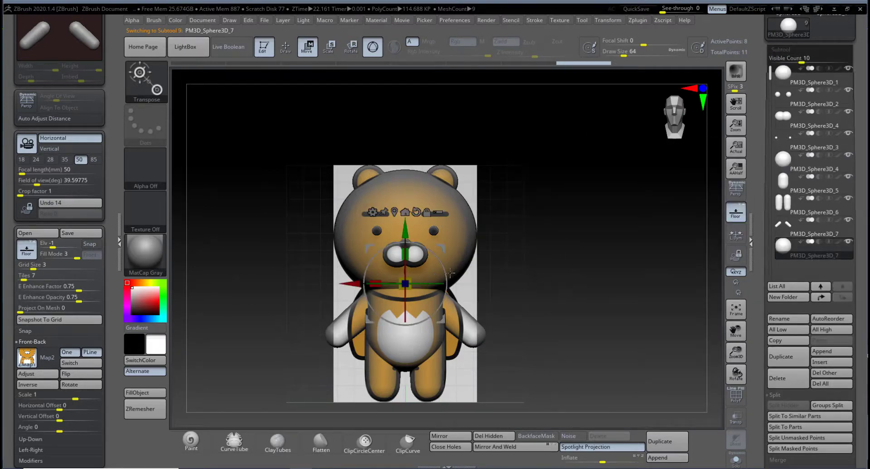
# Step: Bring the new sphere out in front of the head, shrink it and place it near the left reference eyebrow's outer end
pyautogui.moveTo(404, 245); pyautogui.dragTo(310, 240)
pyautogui.moveTo(351, 197); pyautogui.dragTo(407, 170)
pyautogui.moveTo(555, 256); pyautogui.dragTo(627, 260)
pyautogui.moveTo(427, 214); pyautogui.dragTo(546, 212)
pyautogui.moveTo(635, 271); pyautogui.dragTo(561, 315)
pyautogui.keyDown('alt'); pyautogui.moveTo(657, 251); pyautogui.dragTo(543, 424); pyautogui.keyUp('alt')
pyautogui.moveTo(358, 282); pyautogui.dragTo(287, 334)
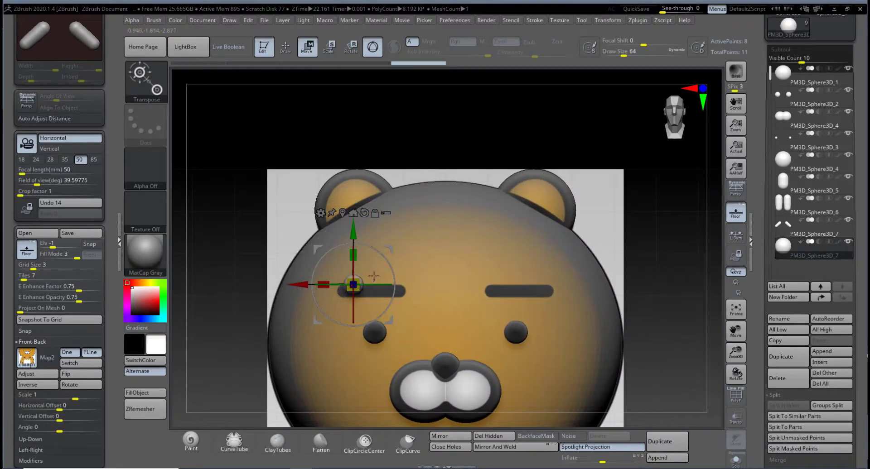
# Step: Fine-tune the small sphere's size and position to fit the rounded outer end of the left reference eyebrow
pyautogui.moveTo(392, 248); pyautogui.dragTo(387, 256)
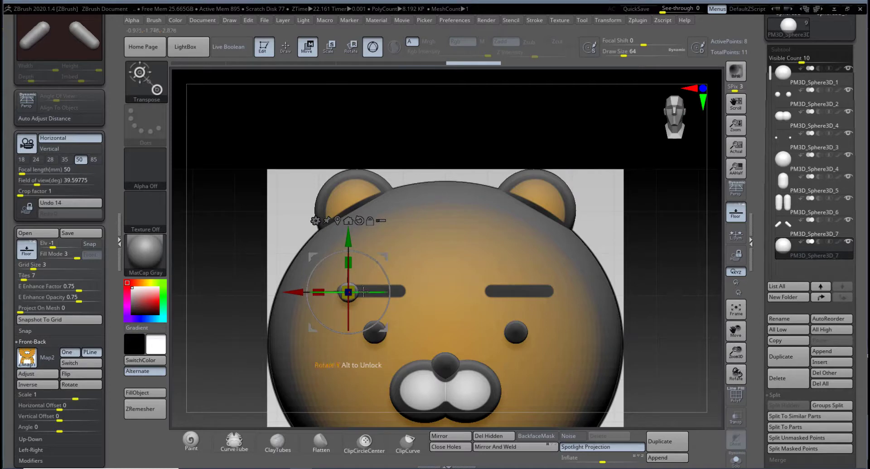
pyautogui.keyDown('alt'); pyautogui.moveTo(286, 242); pyautogui.dragTo(311, 372); pyautogui.keyUp('alt')
pyautogui.moveTo(384, 256); pyautogui.dragTo(368, 255)
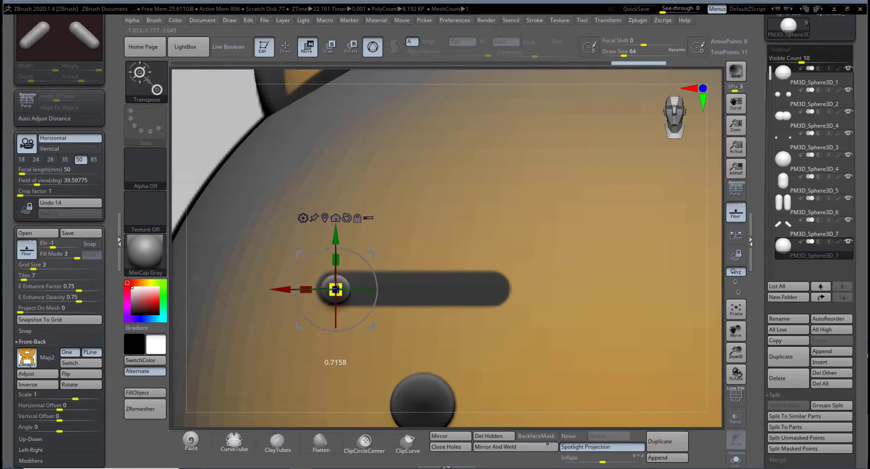
pyautogui.moveTo(344, 289); pyautogui.dragTo(343, 289)
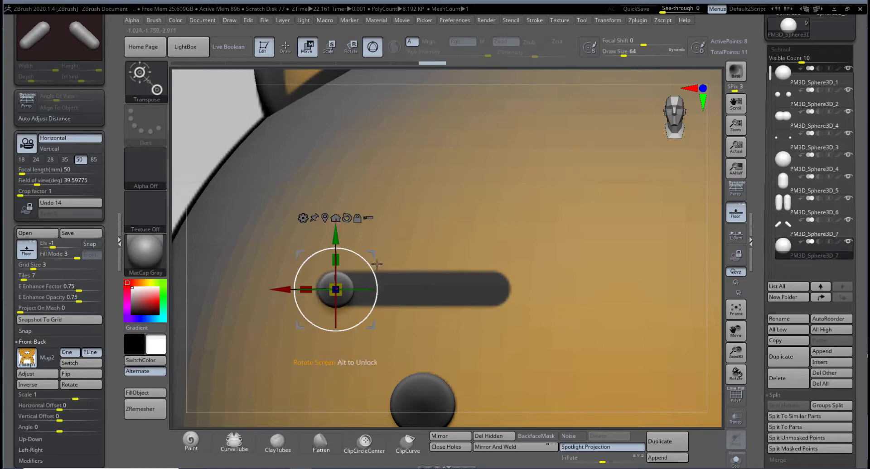
pyautogui.moveTo(375, 256); pyautogui.dragTo(374, 254)
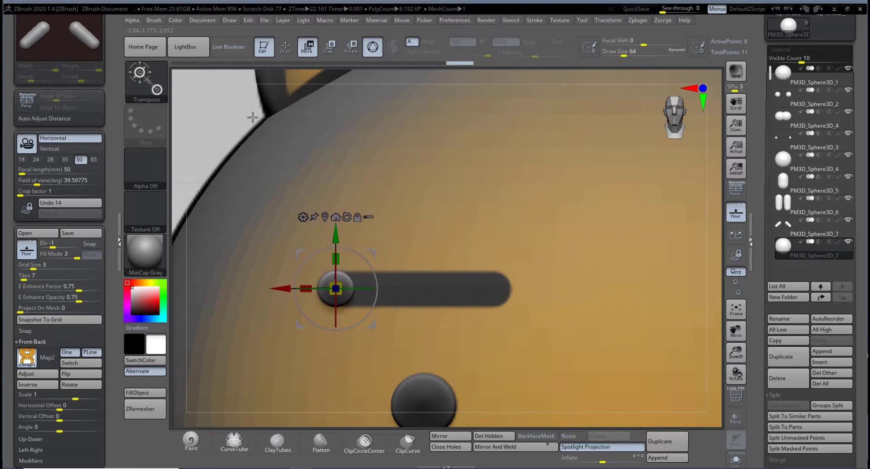
pyautogui.moveTo(252, 117)
pyautogui.keyDown('alt'); pyautogui.mouseDown()
pyautogui.moveTo(309, 121)
pyautogui.moveTo(269, 131)
pyautogui.moveTo(312, 145)
pyautogui.moveTo(299, 135)
pyautogui.moveTo(284, 169)
pyautogui.moveTo(244, 163)
pyautogui.mouseUp(); pyautogui.keyUp('alt')
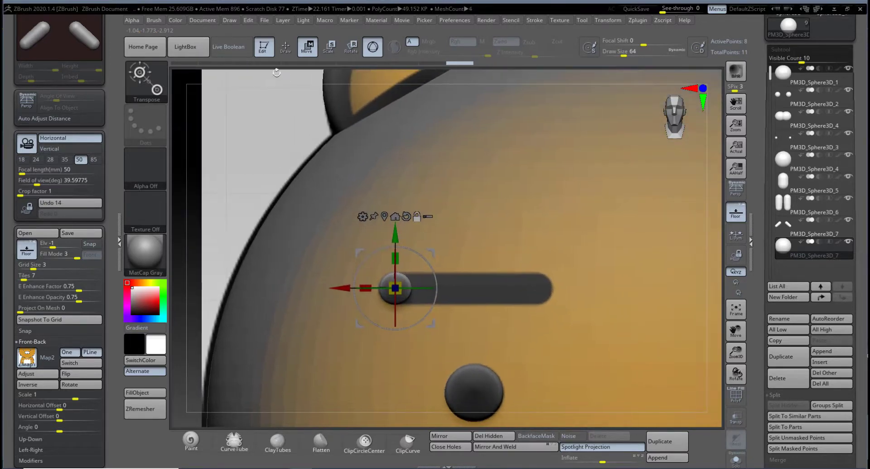
# Step: Mask the outer half of the small sphere and pull the unmasked half inward to form a capsule covering the reference eyebrow
pyautogui.click(285, 47)
pyautogui.keyDown('ctrl'); pyautogui.click(392, 310); pyautogui.keyUp('ctrl')
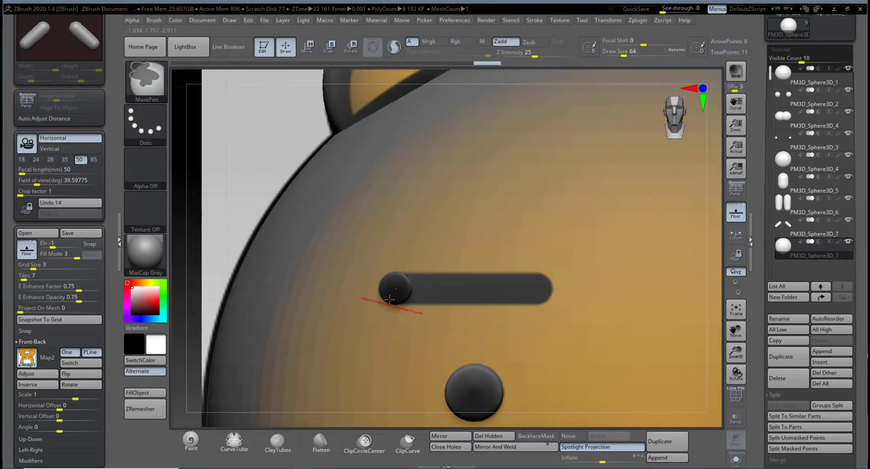
pyautogui.keyDown('ctrl'); pyautogui.moveTo(251, 169); pyautogui.dragTo(280, 213); pyautogui.keyUp('ctrl')
pyautogui.keyDown('ctrl'); pyautogui.moveTo(308, 298); pyautogui.dragTo(321, 335); pyautogui.keyUp('ctrl')
pyautogui.press('ctrl')
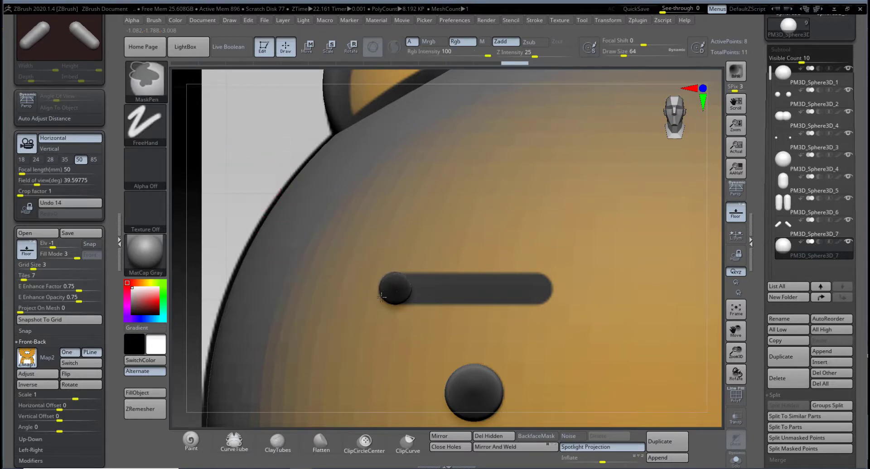
pyautogui.keyDown('ctrl'); pyautogui.click(265, 202); pyautogui.keyUp('ctrl')
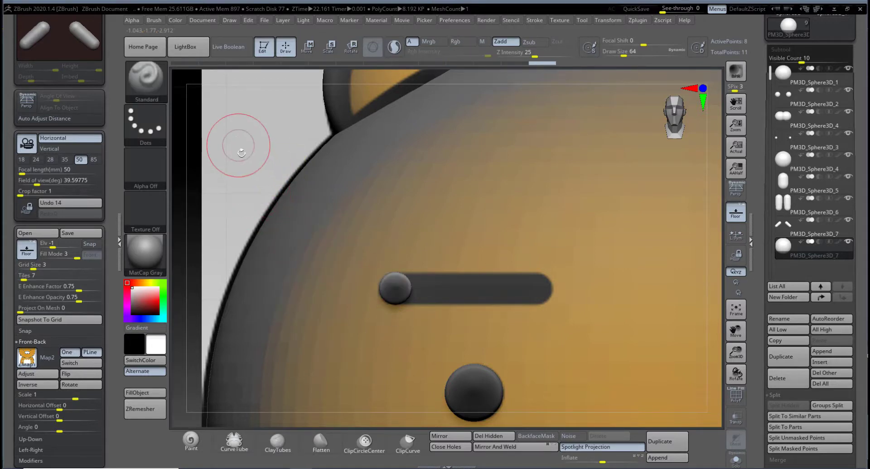
pyautogui.moveTo(231, 169)
pyautogui.keyDown('alt'); pyautogui.mouseDown()
pyautogui.moveTo(249, 172)
pyautogui.moveTo(234, 171)
pyautogui.mouseUp(); pyautogui.keyUp('alt')
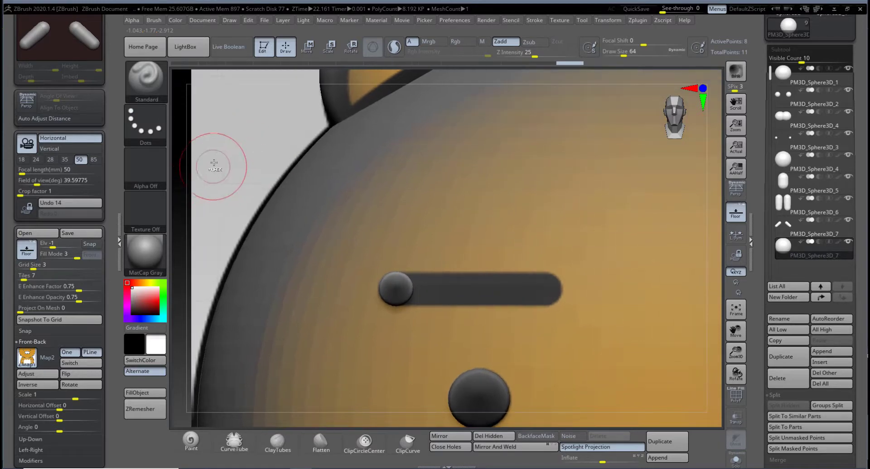
pyautogui.press('ctrl')
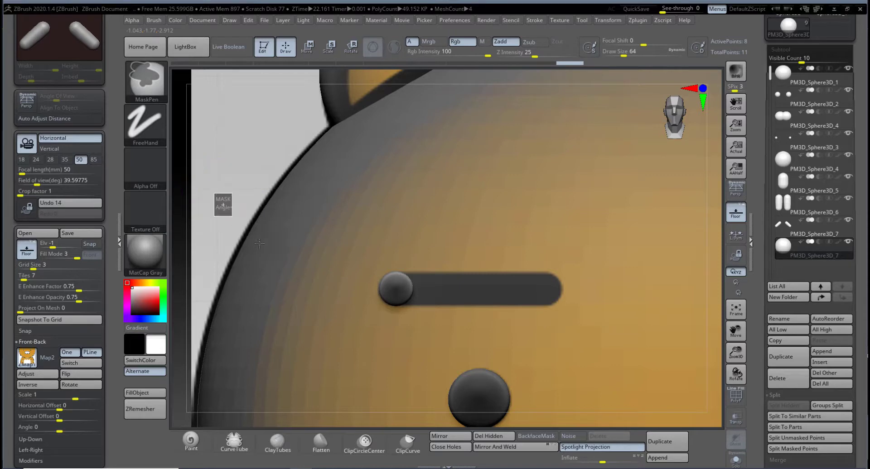
pyautogui.keyDown('ctrl'); pyautogui.moveTo(260, 244); pyautogui.dragTo(395, 361); pyautogui.keyUp('ctrl')
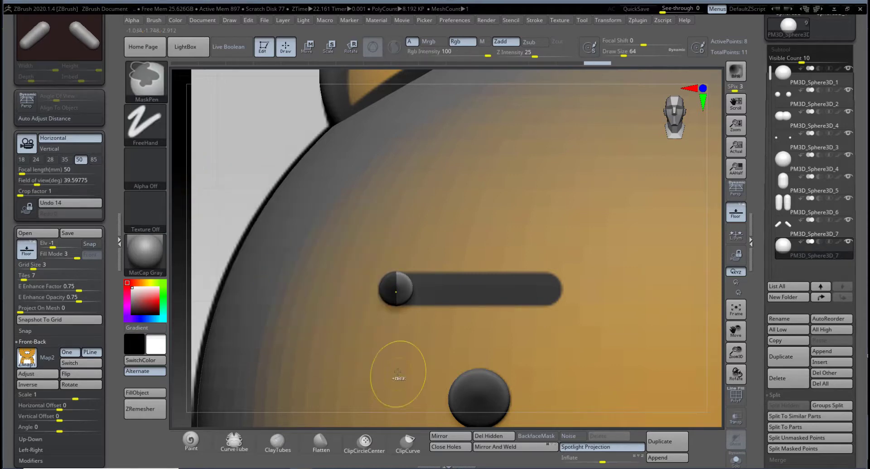
pyautogui.click(304, 53)
pyautogui.moveTo(354, 290); pyautogui.dragTo(493, 310)
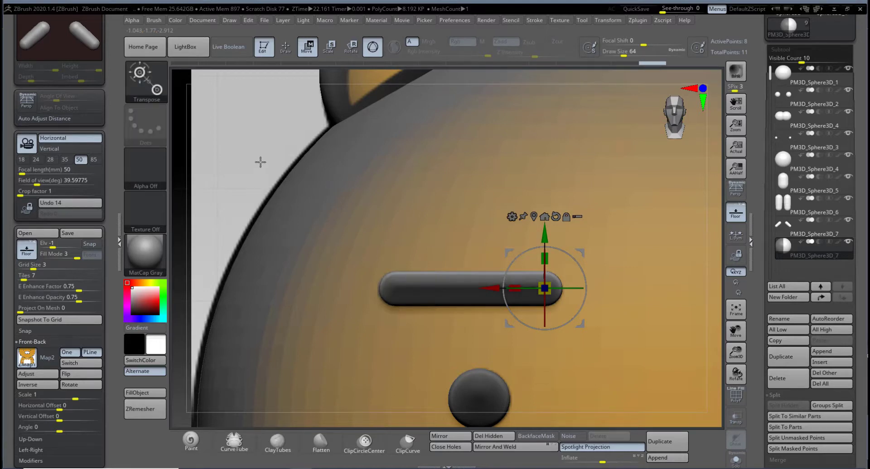
# Step: Push the eyebrow capsule back onto the head and rotate it to follow the curve of the face
pyautogui.moveTo(260, 161); pyautogui.dragTo(297, 173)
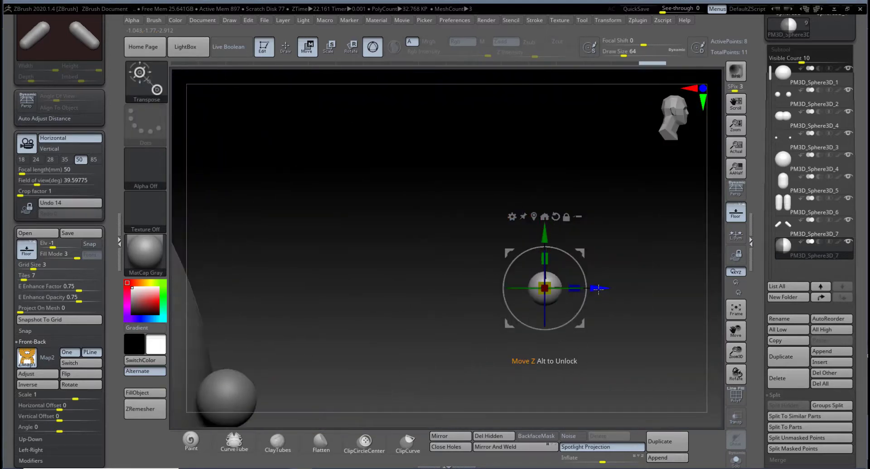
pyautogui.moveTo(580, 309); pyautogui.dragTo(249, 310)
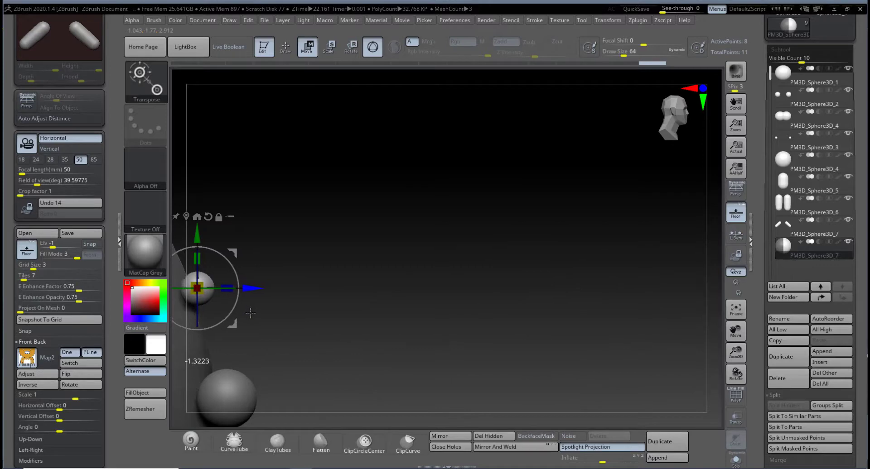
pyautogui.keyDown('alt'); pyautogui.moveTo(324, 329); pyautogui.dragTo(474, 335); pyautogui.keyUp('alt')
pyautogui.moveTo(405, 295); pyautogui.dragTo(376, 296)
pyautogui.moveTo(420, 272); pyautogui.dragTo(380, 320)
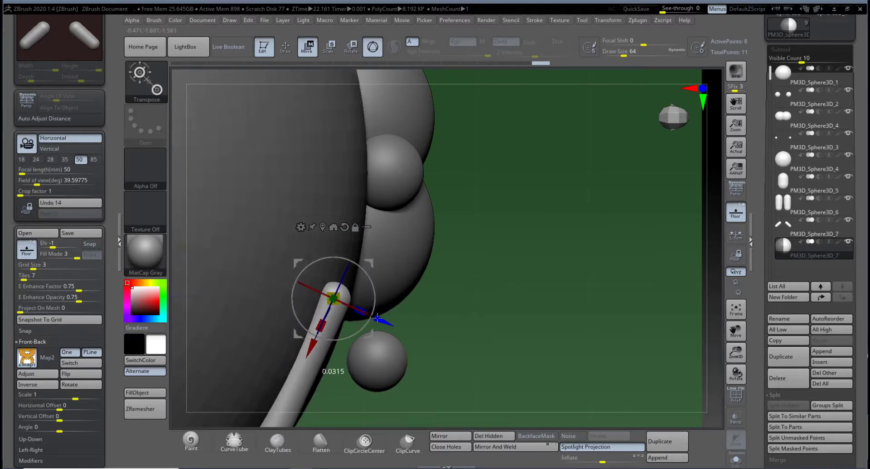
pyautogui.moveTo(441, 327); pyautogui.dragTo(491, 289)
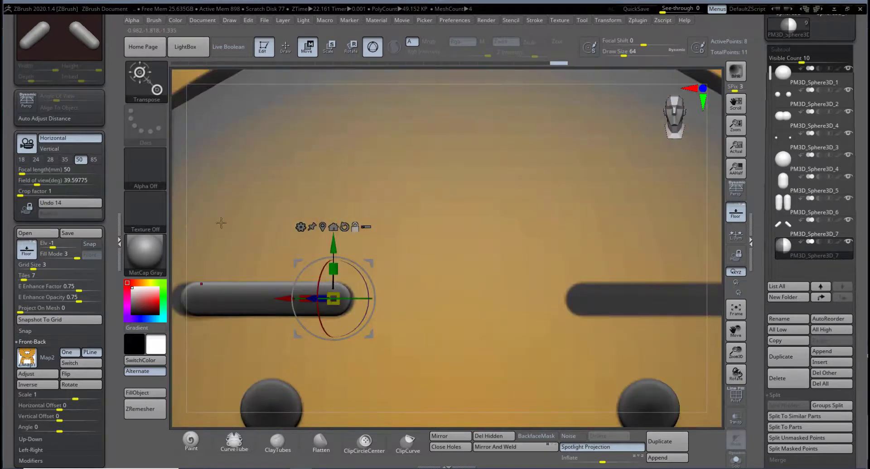
# Step: Invert the eyebrow's mask and pull its outer end outward along its length to meet the reference eyebrow
pyautogui.press('f')
pyautogui.keyDown('alt'); pyautogui.moveTo(605, 172); pyautogui.dragTo(339, 208); pyautogui.keyUp('alt')
pyautogui.keyDown('alt'); pyautogui.moveTo(196, 124); pyautogui.dragTo(432, 286); pyautogui.keyUp('alt')
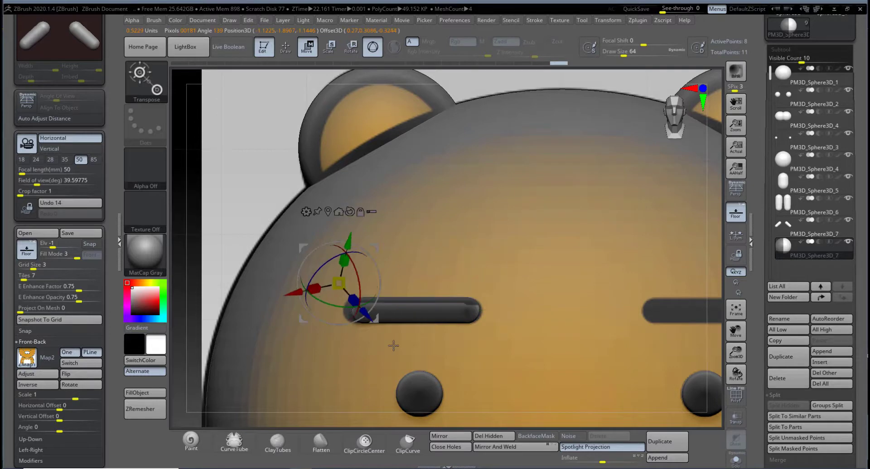
pyautogui.keyDown('ctrl'); pyautogui.moveTo(247, 181); pyautogui.dragTo(361, 349); pyautogui.keyUp('ctrl')
pyautogui.keyDown('ctrl'); pyautogui.moveTo(640, 89); pyautogui.dragTo(425, 370); pyautogui.keyUp('ctrl')
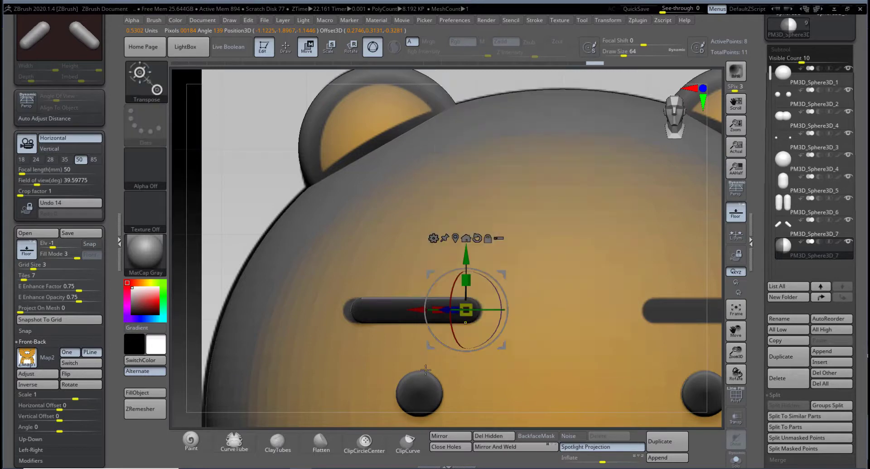
pyautogui.keyDown('ctrl'); pyautogui.click(263, 204); pyautogui.keyUp('ctrl')
pyautogui.moveTo(412, 311)
pyautogui.mouseDown()
pyautogui.moveTo(405, 311)
pyautogui.moveTo(414, 311)
pyautogui.mouseUp()
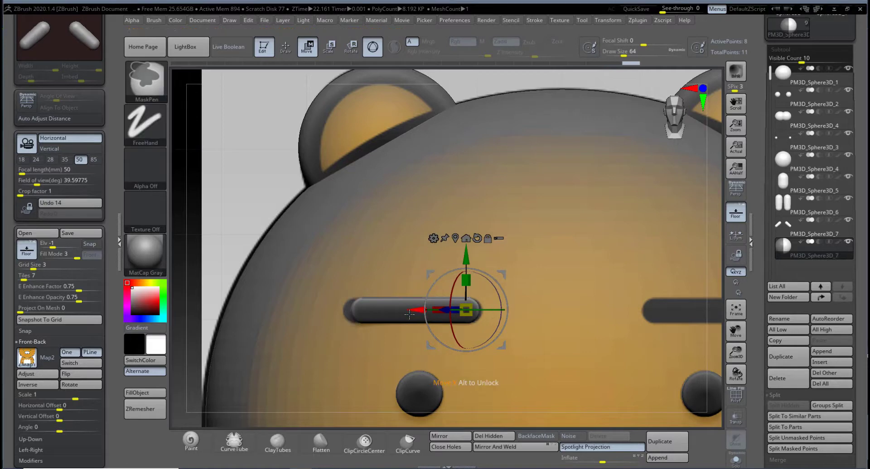
pyautogui.moveTo(257, 180); pyautogui.dragTo(262, 200)
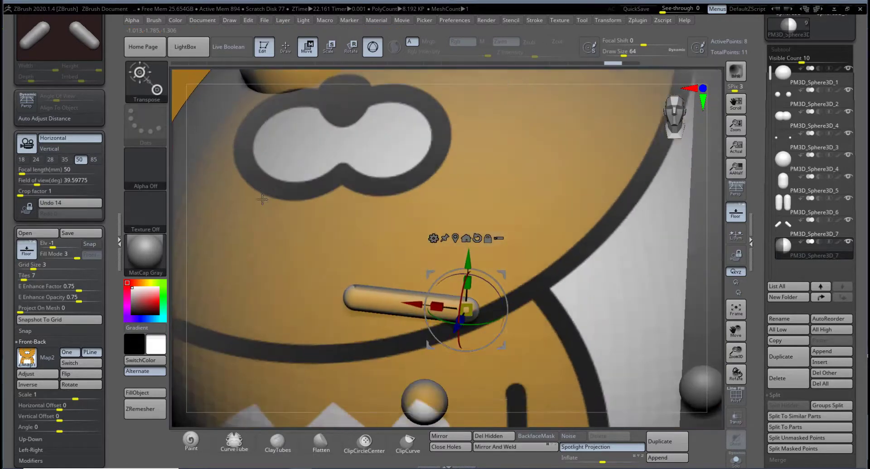
# Step: Shift the left eyebrow capsule slightly outward and stretch its inner end back to cover the full length of the reference eyebrow
pyautogui.keyDown('ctrl'); pyautogui.click(262, 200); pyautogui.keyUp('ctrl')
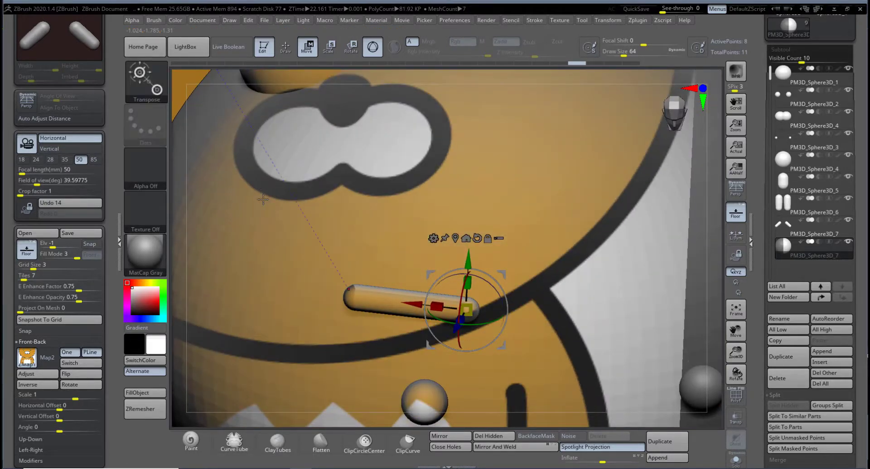
pyautogui.press('y')
pyautogui.press('f')
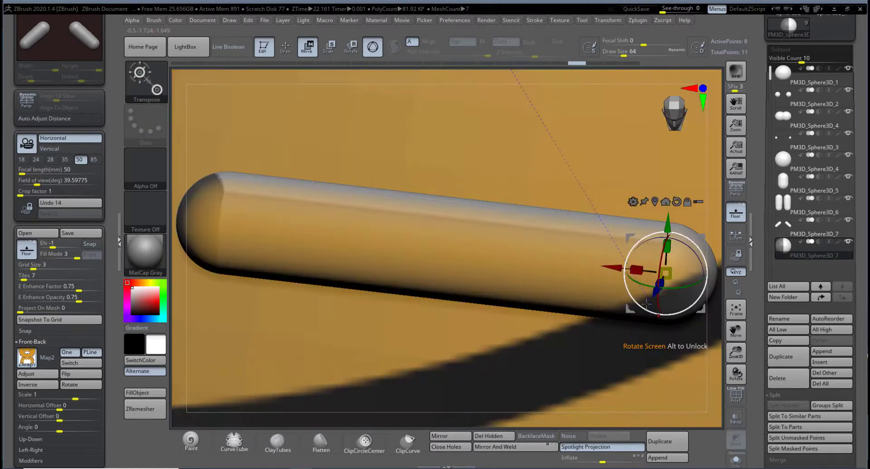
pyautogui.press('f')
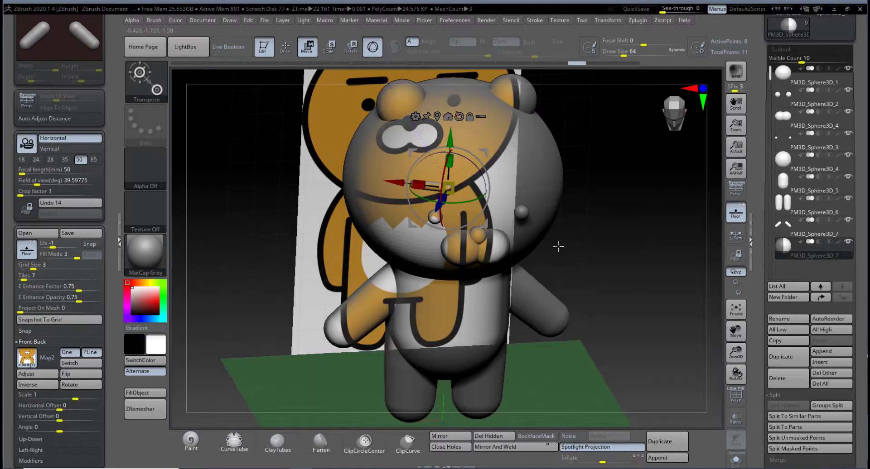
pyautogui.keyDown('shift'); pyautogui.moveTo(558, 247); pyautogui.dragTo(652, 268); pyautogui.keyUp('shift')
pyautogui.keyDown('ctrl'); pyautogui.moveTo(586, 265); pyautogui.dragTo(593, 376, button='right'); pyautogui.keyUp('ctrl')
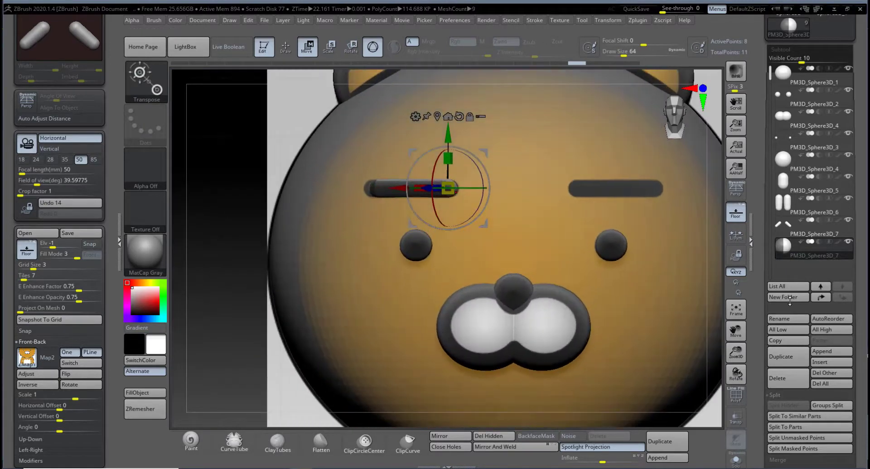
pyautogui.click(735, 222)
pyautogui.keyDown('alt'); pyautogui.moveTo(272, 151); pyautogui.dragTo(257, 255, button='right'); pyautogui.keyUp('alt')
pyautogui.moveTo(382, 280); pyautogui.dragTo(384, 279)
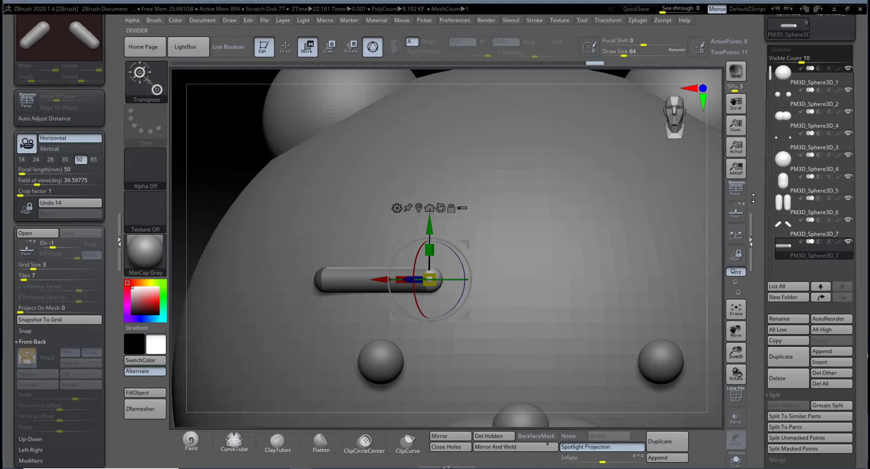
pyautogui.click(738, 215)
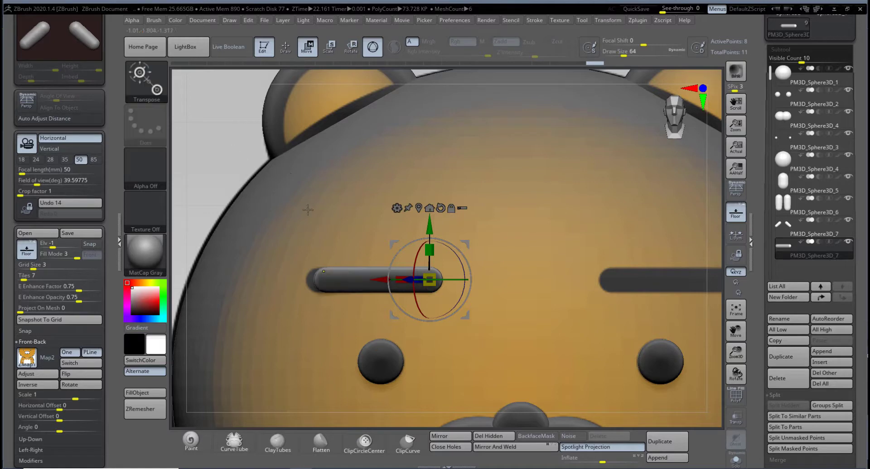
pyautogui.moveTo(378, 280); pyautogui.dragTo(372, 280)
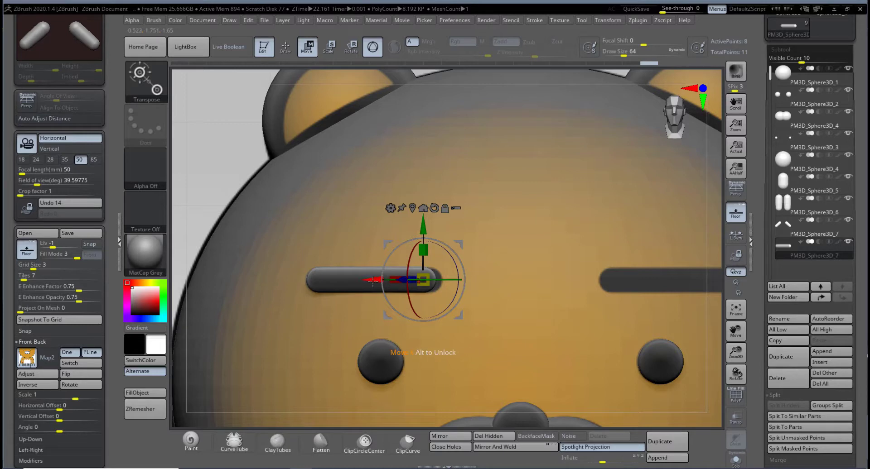
pyautogui.moveTo(373, 279); pyautogui.dragTo(379, 281)
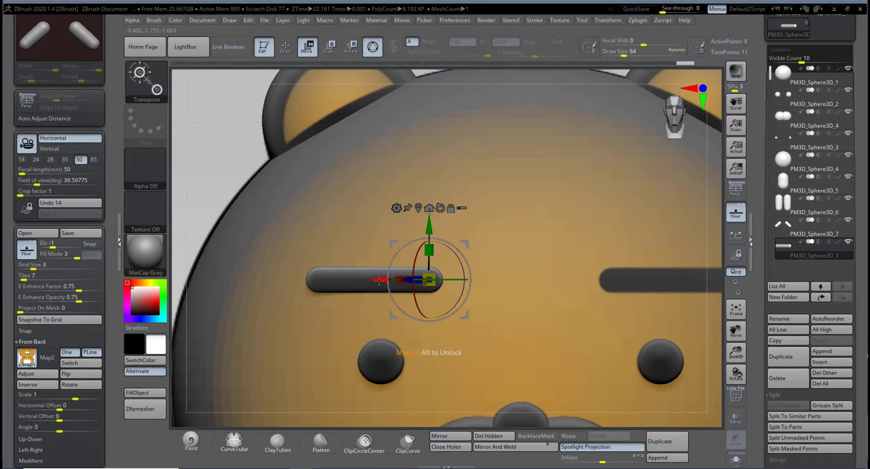
# Step: Step back through the latest eyebrow edits and check the capsule's fit against the head's curve and the reference
pyautogui.moveTo(197, 153)
pyautogui.mouseDown()
pyautogui.moveTo(219, 271)
pyautogui.moveTo(220, 254)
pyautogui.moveTo(288, 287)
pyautogui.moveTo(323, 347)
pyautogui.moveTo(305, 332)
pyautogui.moveTo(311, 196)
pyautogui.moveTo(312, 405)
pyautogui.moveTo(313, 367)
pyautogui.mouseUp()
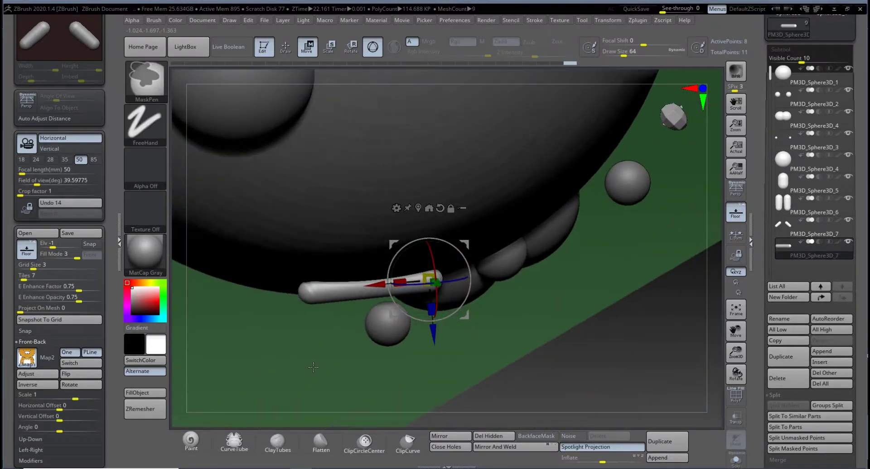
pyautogui.hotkey('ctrl', 'z')
pyautogui.hotkey('ctrl', 'z')
pyautogui.hotkey('ctrl', 'z')
pyautogui.hotkey('ctrl', 'z')
pyautogui.hotkey('ctrl', 'z')
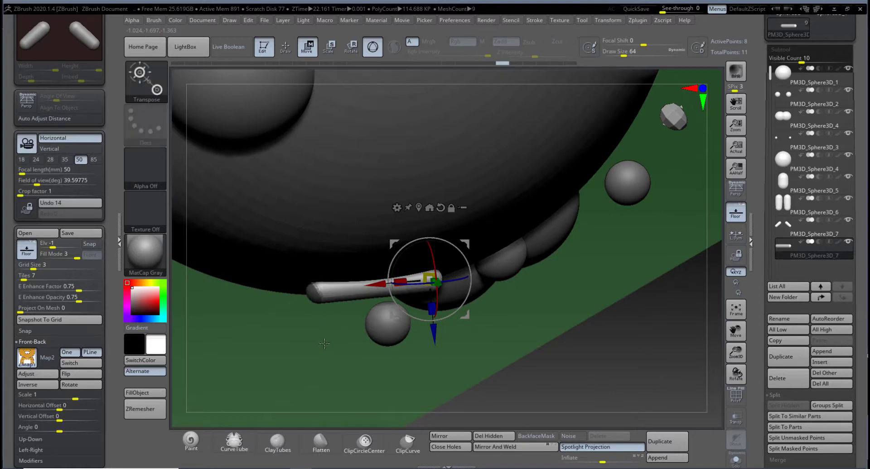
pyautogui.keyDown('alt'); pyautogui.moveTo(323, 334); pyautogui.dragTo(357, 292); pyautogui.keyUp('alt')
pyautogui.hotkey('ctrl', 'z')
pyautogui.hotkey('ctrl', 'z')
pyautogui.hotkey('ctrl', 'z')
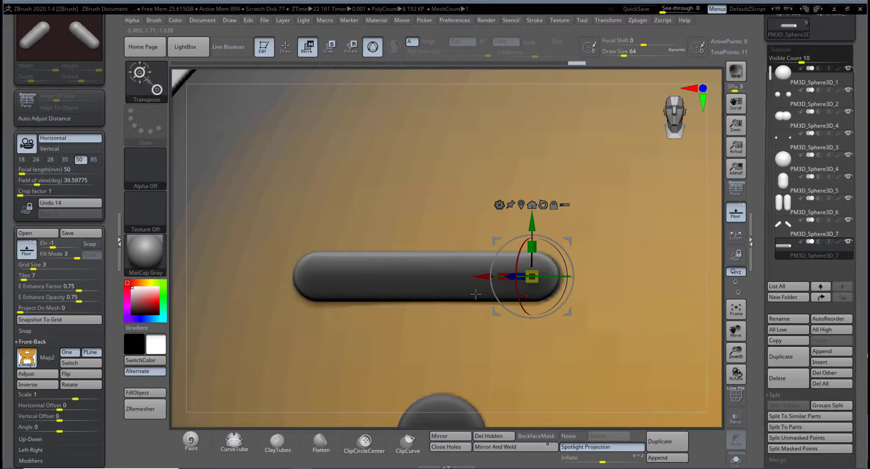
# Step: Mirror and weld the finished eyebrow capsule to create the matching eyebrow on the other side of the face
pyautogui.press('f')
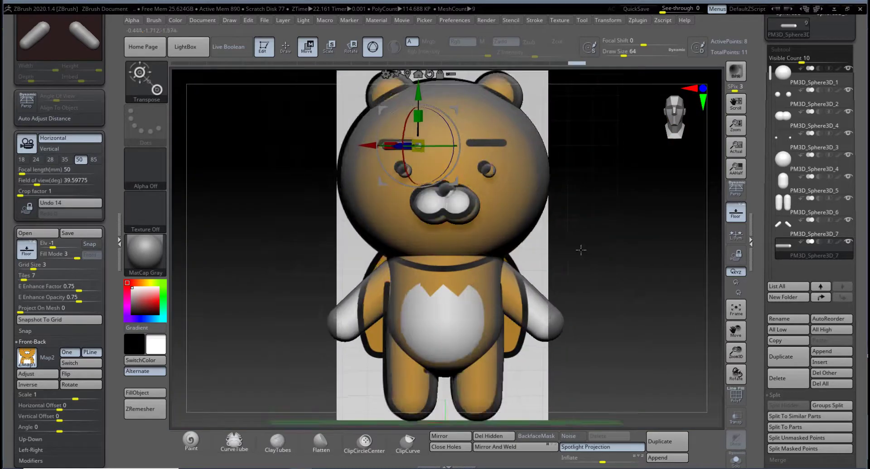
pyautogui.moveTo(581, 249); pyautogui.dragTo(558, 287)
pyautogui.keyDown('ctrl'); pyautogui.moveTo(535, 238); pyautogui.dragTo(565, 401, button='right'); pyautogui.keyUp('ctrl')
pyautogui.moveTo(565, 400); pyautogui.dragTo(604, 310)
pyautogui.keyDown('alt'); pyautogui.moveTo(707, 395); pyautogui.dragTo(639, 344); pyautogui.keyUp('alt')
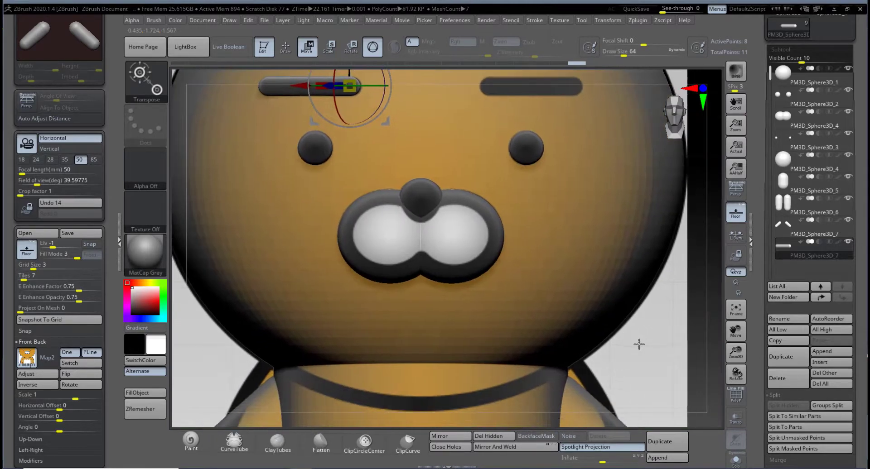
pyautogui.click(286, 47)
pyautogui.keyDown('ctrl'); pyautogui.moveTo(636, 334); pyautogui.dragTo(591, 335, button='right'); pyautogui.keyUp('ctrl')
pyautogui.keyDown('alt'); pyautogui.moveTo(571, 301); pyautogui.dragTo(576, 388); pyautogui.keyUp('alt')
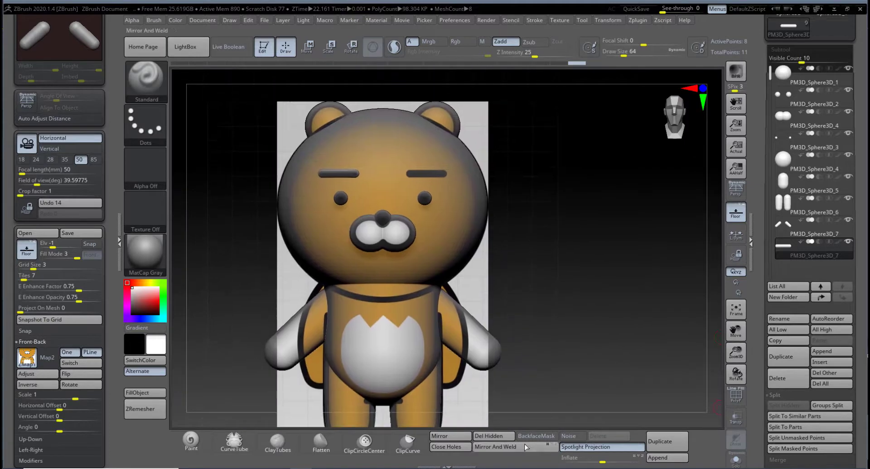
pyautogui.click(489, 441)
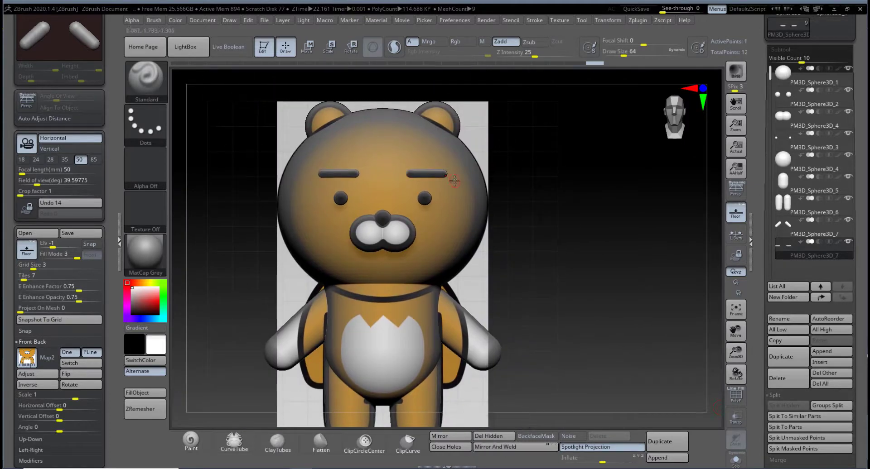
# Step: Hide the reference image and examine the character's proportions from the front and the side
pyautogui.click(735, 215)
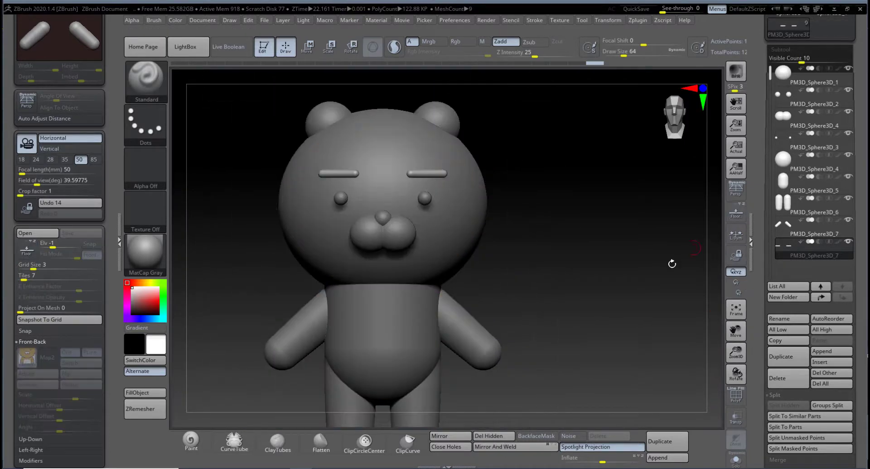
pyautogui.moveTo(670, 262)
pyautogui.mouseDown()
pyautogui.moveTo(549, 312)
pyautogui.moveTo(577, 312)
pyautogui.moveTo(573, 319)
pyautogui.moveTo(541, 323)
pyautogui.moveTo(567, 313)
pyautogui.moveTo(552, 301)
pyautogui.moveTo(591, 290)
pyautogui.moveTo(547, 334)
pyautogui.moveTo(607, 327)
pyautogui.moveTo(563, 327)
pyautogui.mouseUp()
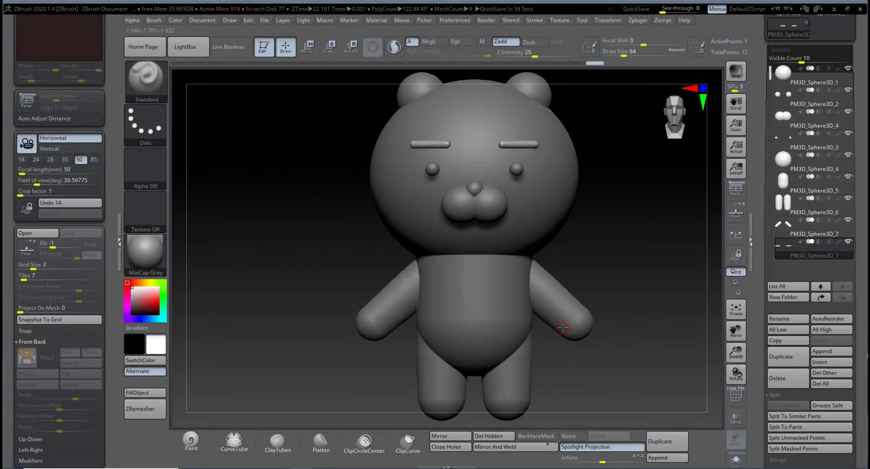
pyautogui.keyDown('alt'); pyautogui.moveTo(601, 372); pyautogui.dragTo(491, 359); pyautogui.keyUp('alt')
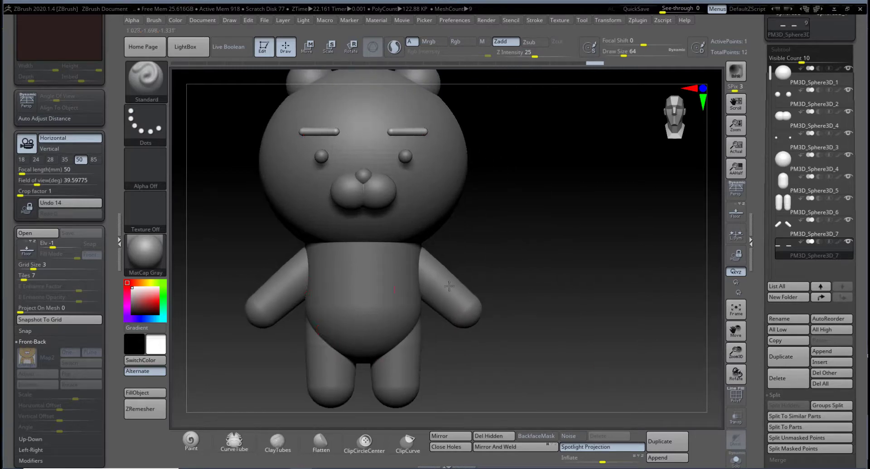
pyautogui.moveTo(539, 315); pyautogui.dragTo(397, 194)
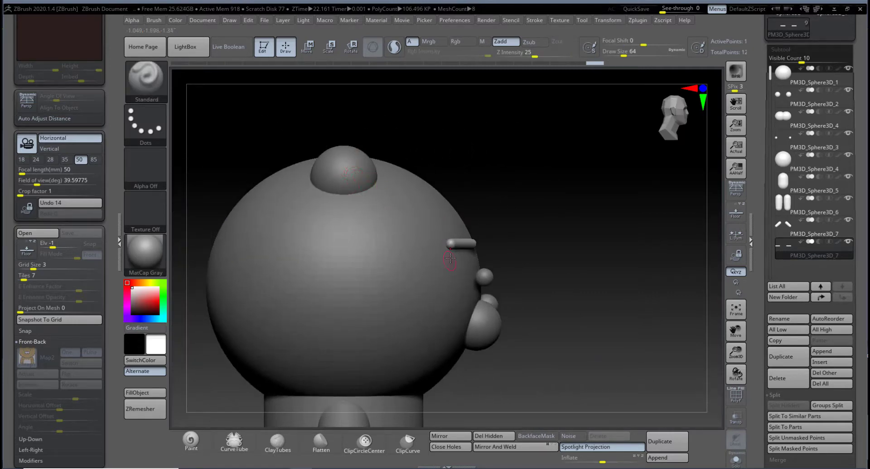
pyautogui.keyDown('alt'); pyautogui.moveTo(534, 312); pyautogui.dragTo(563, 292); pyautogui.keyUp('alt')
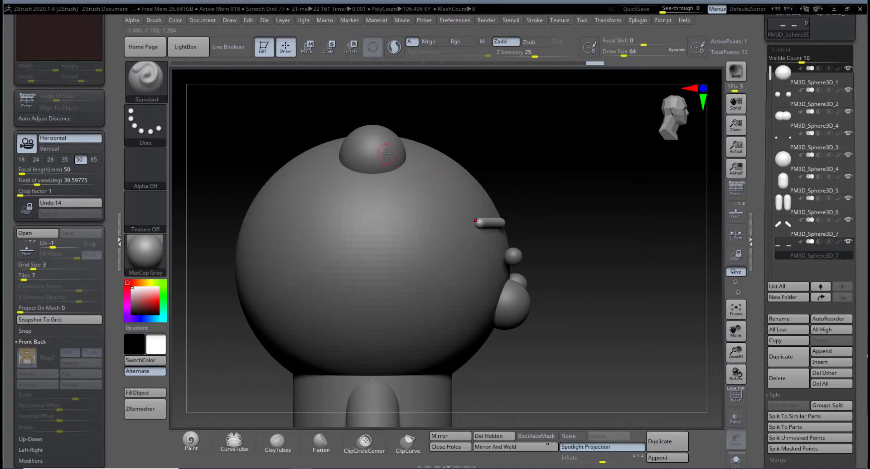
# Step: Select the ear spheres and flatten them front to back to about 0.41 of their depth
pyautogui.keyDown('alt'); pyautogui.click(404, 209); pyautogui.keyUp('alt')
pyautogui.keyDown('alt'); pyautogui.click(413, 391); pyautogui.keyUp('alt')
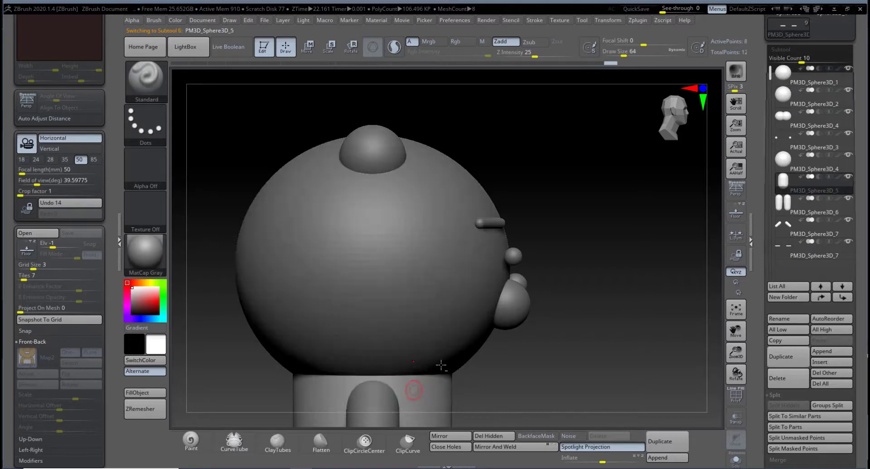
pyautogui.keyDown('alt'); pyautogui.click(510, 307); pyautogui.keyUp('alt')
pyautogui.keyDown('alt'); pyautogui.click(513, 255); pyautogui.keyUp('alt')
pyautogui.keyDown('alt'); pyautogui.click(393, 161); pyautogui.keyUp('alt')
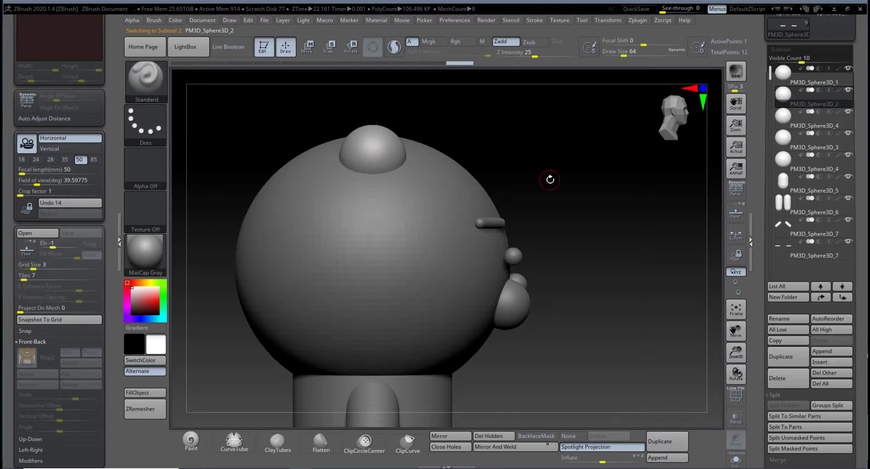
pyautogui.moveTo(550, 180)
pyautogui.mouseDown()
pyautogui.moveTo(407, 181)
pyautogui.moveTo(548, 181)
pyautogui.mouseUp()
pyautogui.click(329, 47)
pyautogui.moveTo(408, 158); pyautogui.dragTo(365, 164)
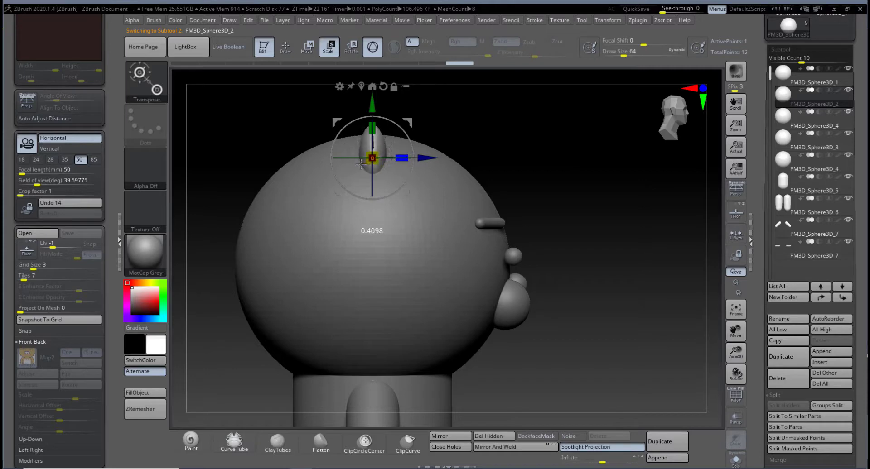
pyautogui.moveTo(572, 197); pyautogui.dragTo(426, 200)
pyautogui.keyDown('alt'); pyautogui.moveTo(620, 199); pyautogui.dragTo(593, 226); pyautogui.keyUp('alt')
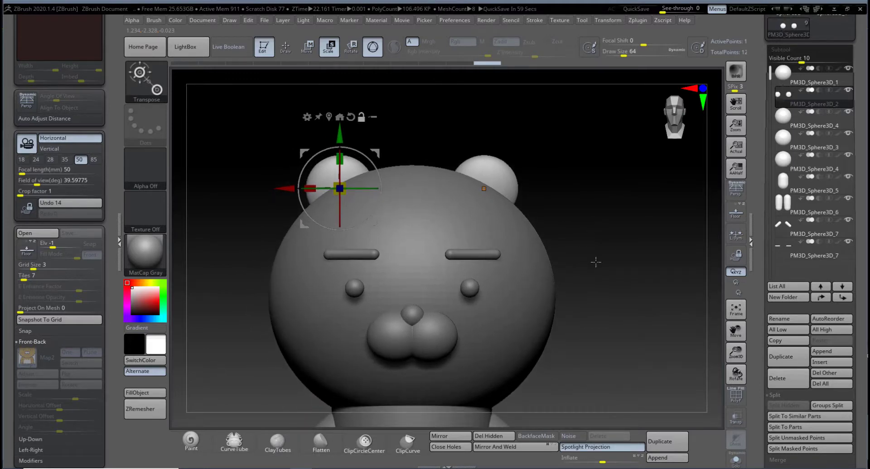
# Step: Toggle the visibility of the muzzle and eye subtools to check which body part each one holds
pyautogui.keyDown('alt'); pyautogui.moveTo(596, 261); pyautogui.dragTo(604, 237); pyautogui.keyUp('alt')
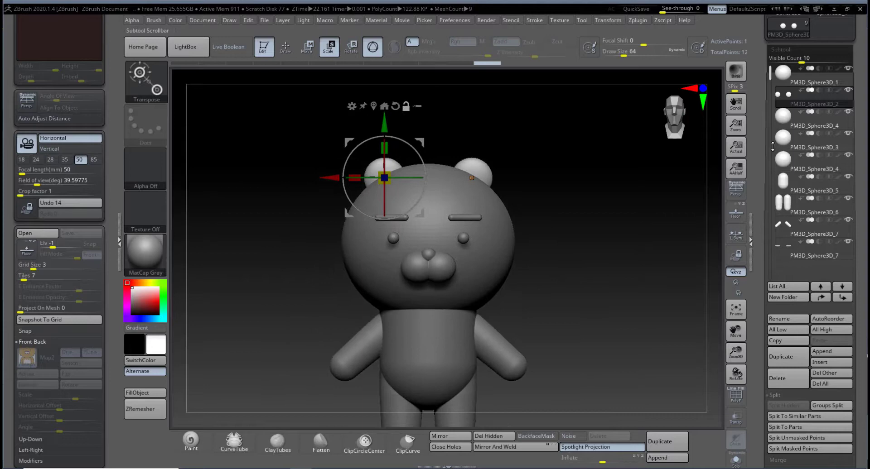
pyautogui.click(850, 112)
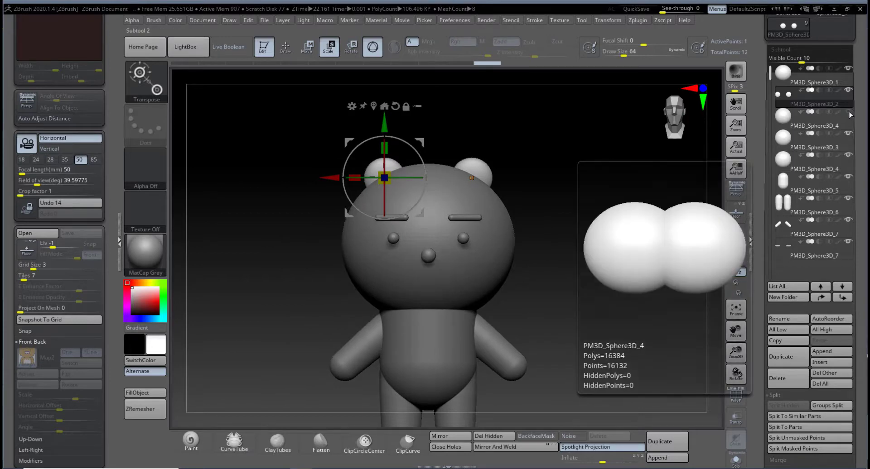
pyautogui.click(849, 112)
pyautogui.click(848, 134)
pyautogui.click(848, 134)
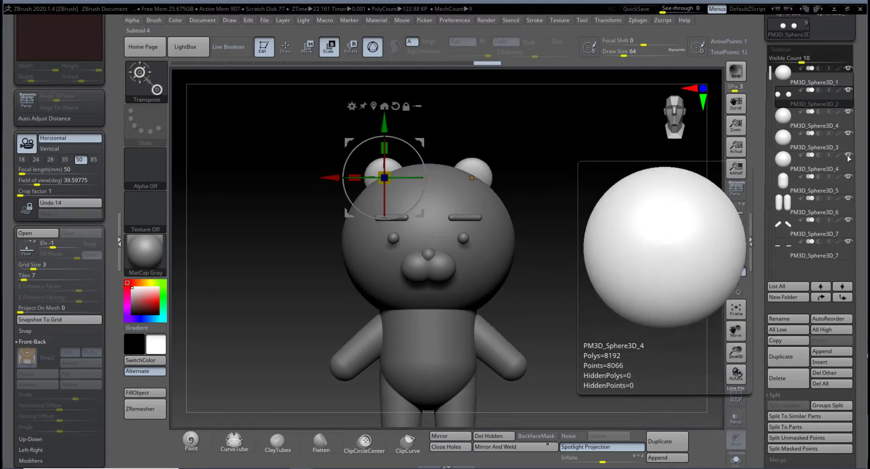
pyautogui.click(848, 113)
pyautogui.click(848, 114)
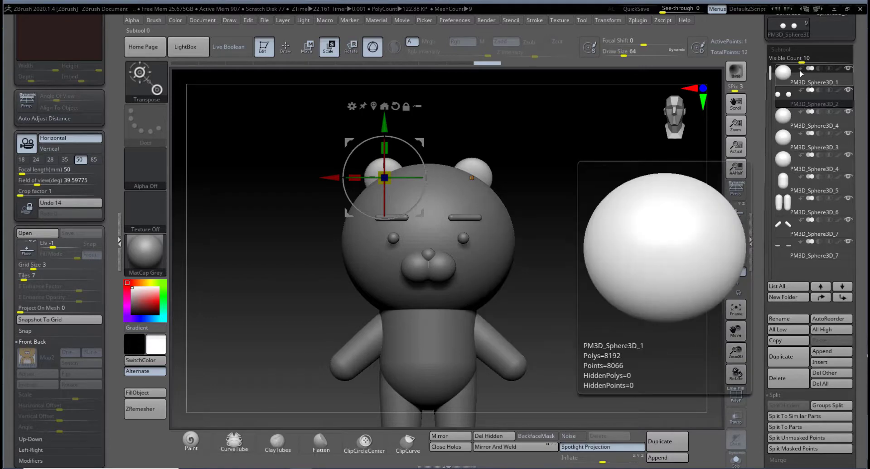
pyautogui.moveTo(801, 63)
pyautogui.mouseDown()
pyautogui.moveTo(787, 64)
pyautogui.moveTo(802, 71)
pyautogui.mouseUp()
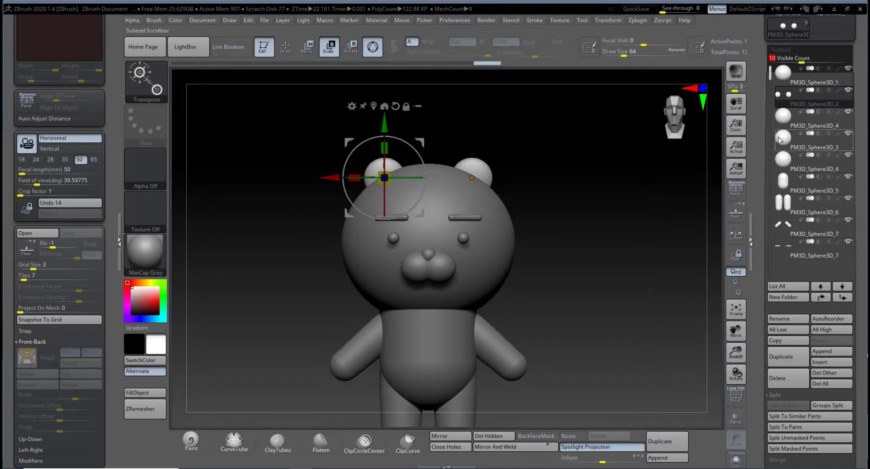
pyautogui.moveTo(600, 205)
pyautogui.mouseDown()
pyautogui.moveTo(619, 207)
pyautogui.moveTo(600, 206)
pyautogui.mouseUp()
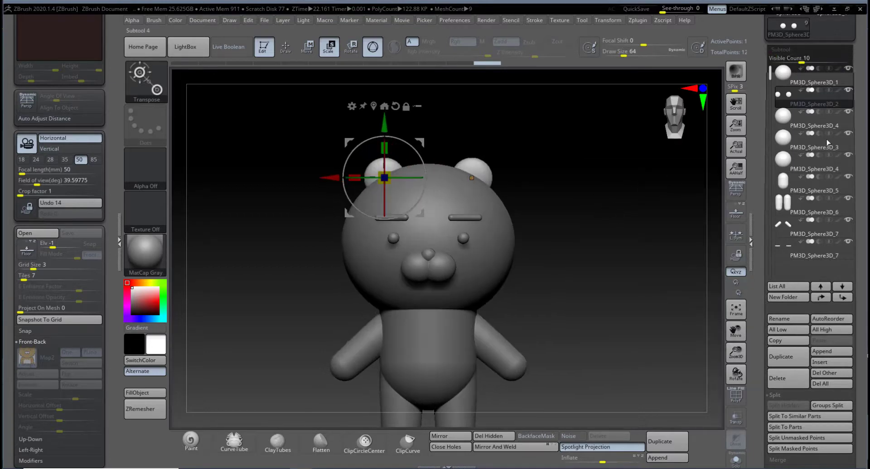
pyautogui.click(848, 134)
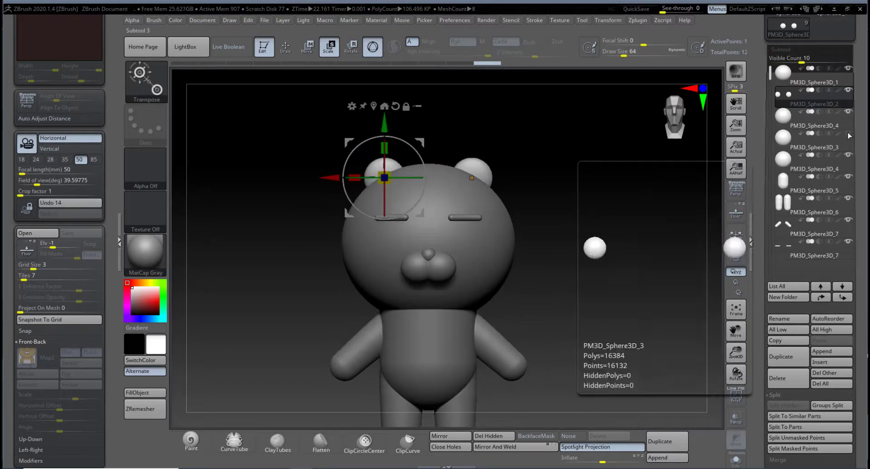
pyautogui.moveTo(635, 247); pyautogui.dragTo(620, 233)
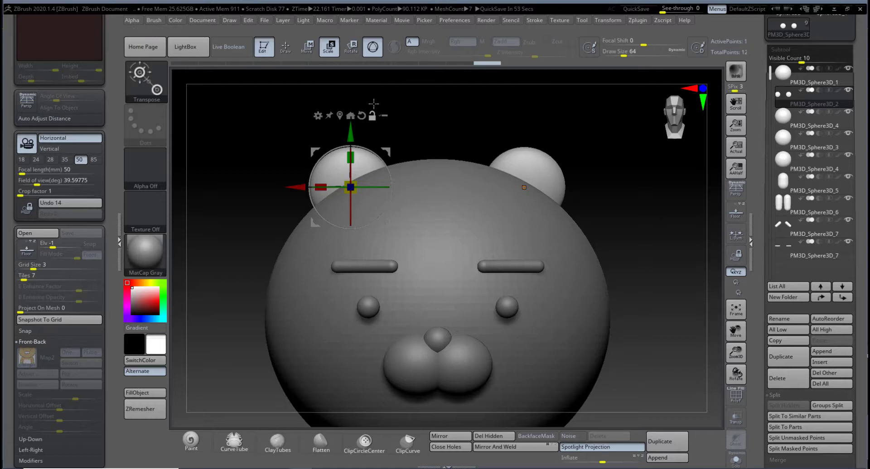
# Step: Paint a symmetrical mask over the inner front area of both ears, leaving an unmasked outer rim
pyautogui.click(286, 47)
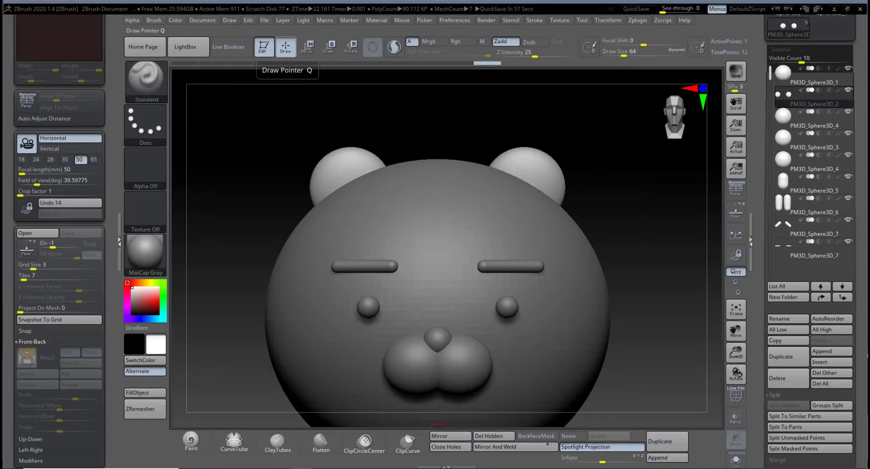
pyautogui.press('ctrl')
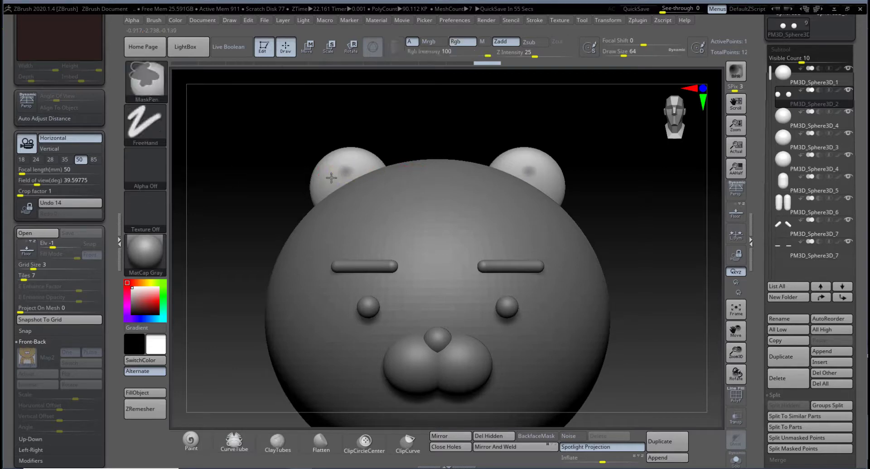
pyautogui.moveTo(331, 178)
pyautogui.keyDown('ctrl'); pyautogui.mouseDown()
pyautogui.moveTo(360, 171)
pyautogui.moveTo(330, 179)
pyautogui.moveTo(346, 194)
pyautogui.moveTo(345, 181)
pyautogui.mouseUp(); pyautogui.keyUp('ctrl')
pyautogui.keyDown('ctrl'); pyautogui.moveTo(433, 158); pyautogui.dragTo(457, 192, button='right'); pyautogui.keyUp('ctrl')
pyautogui.keyDown('alt'); pyautogui.moveTo(445, 130); pyautogui.dragTo(420, 159, button='right'); pyautogui.keyUp('alt')
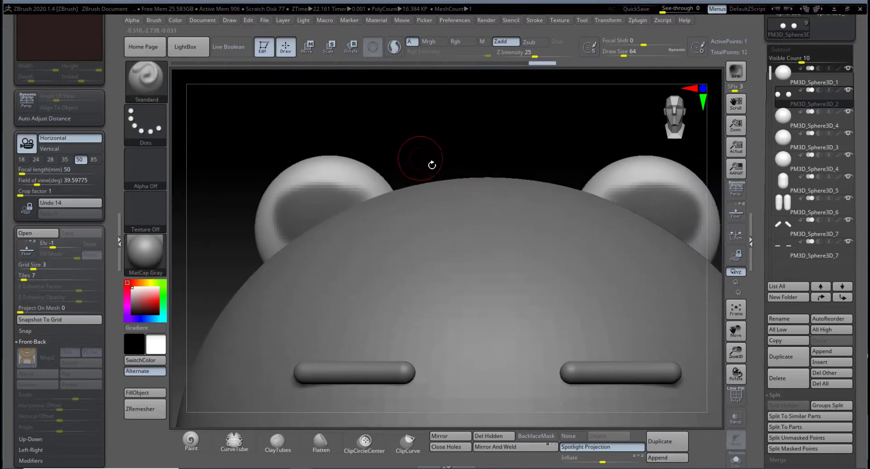
# Step: Clear the mask on the ears and hide every other subtool so only the two ear shapes remain visible
pyautogui.keyDown('ctrl'); pyautogui.moveTo(417, 142); pyautogui.dragTo(435, 158); pyautogui.keyUp('ctrl')
pyautogui.keyDown('alt'); pyautogui.moveTo(435, 157); pyautogui.dragTo(468, 142, button='right'); pyautogui.keyUp('alt')
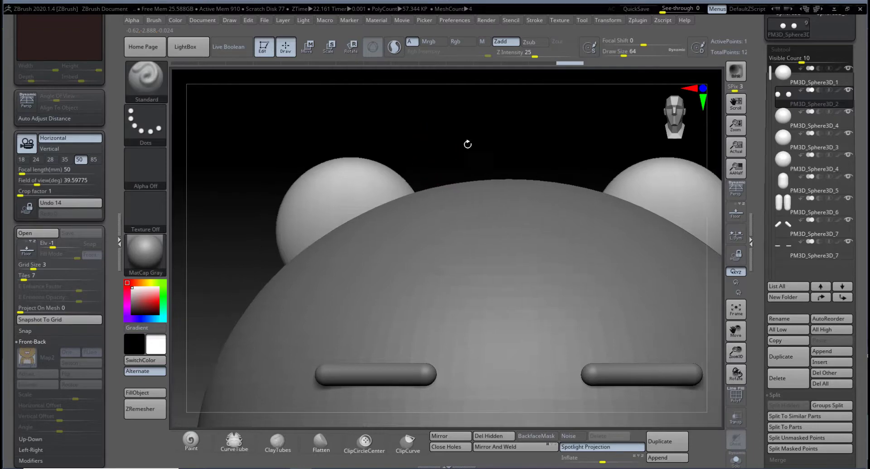
pyautogui.keyDown('shift'); pyautogui.click(848, 91); pyautogui.keyUp('shift')
pyautogui.keyDown('shift'); pyautogui.click(847, 93); pyautogui.keyUp('shift')
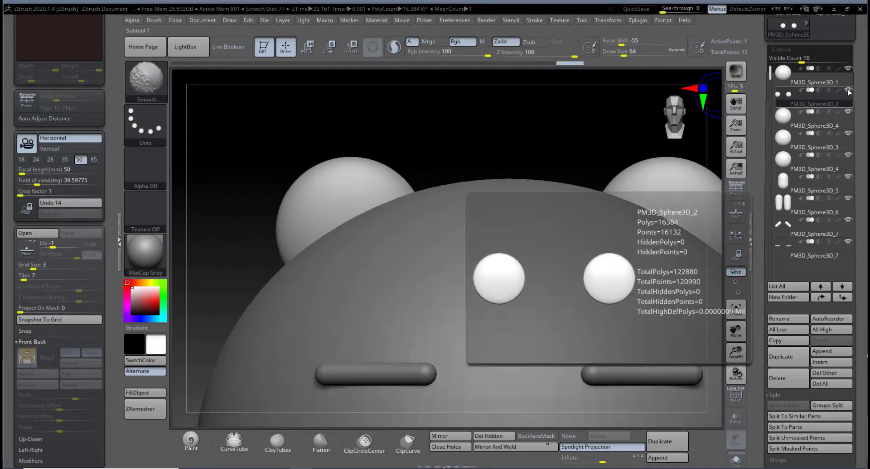
pyautogui.keyDown('shift'); pyautogui.click(849, 92); pyautogui.keyUp('shift')
pyautogui.keyDown('shift'); pyautogui.click(845, 93); pyautogui.keyUp('shift')
pyautogui.keyDown('shift'); pyautogui.click(849, 91); pyautogui.keyUp('shift')
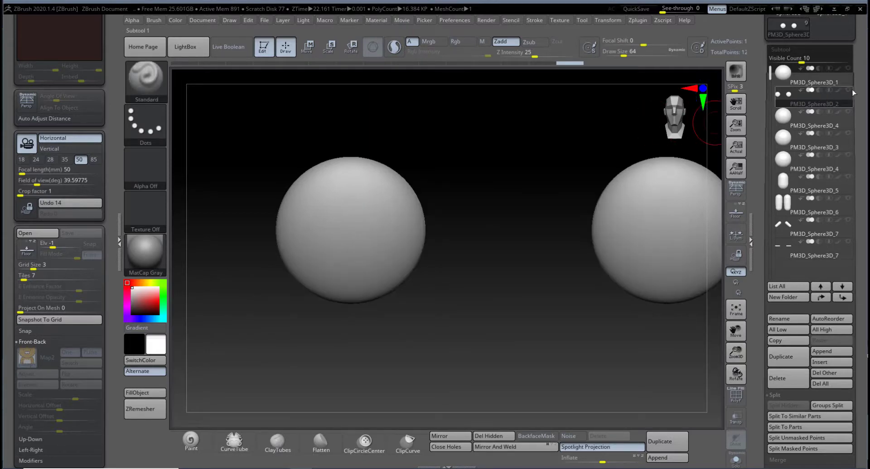
# Step: Paint a rounded symmetrical mask over the front centre of both ears, leaving an even unmasked rim around it
pyautogui.press('ctrl')
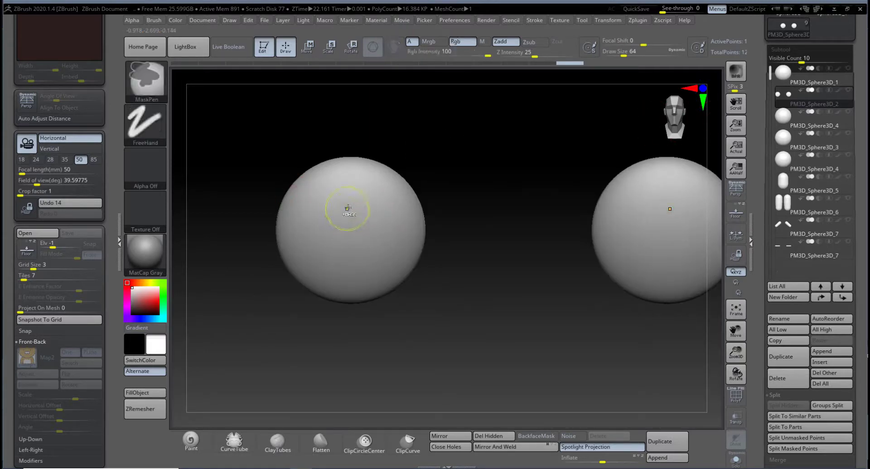
pyautogui.moveTo(343, 203)
pyautogui.keyDown('ctrl'); pyautogui.mouseDown()
pyautogui.moveTo(317, 222)
pyautogui.moveTo(380, 233)
pyautogui.moveTo(338, 200)
pyautogui.moveTo(330, 232)
pyautogui.mouseUp(); pyautogui.keyUp('ctrl')
pyautogui.moveTo(372, 208)
pyautogui.keyDown('ctrl'); pyautogui.mouseDown()
pyautogui.moveTo(299, 217)
pyautogui.moveTo(369, 267)
pyautogui.moveTo(390, 225)
pyautogui.moveTo(386, 208)
pyautogui.moveTo(386, 253)
pyautogui.moveTo(317, 261)
pyautogui.moveTo(385, 252)
pyautogui.mouseUp(); pyautogui.keyUp('ctrl')
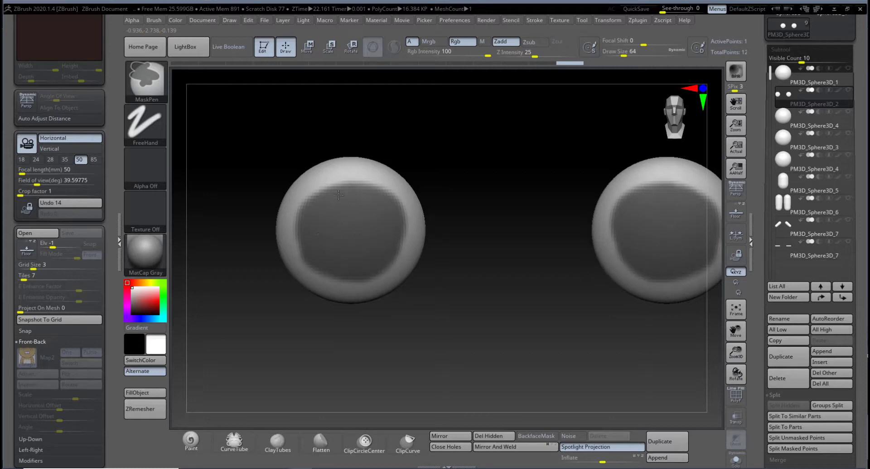
pyautogui.moveTo(338, 195)
pyautogui.keyDown('ctrl'); pyautogui.mouseDown()
pyautogui.moveTo(346, 186)
pyautogui.moveTo(373, 196)
pyautogui.mouseUp(); pyautogui.keyUp('ctrl')
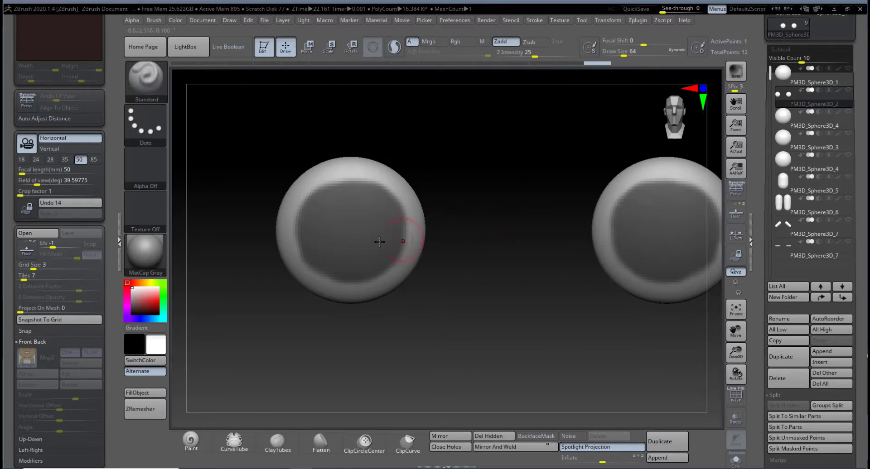
# Step: Soften the edge of the ear mask and invert it so only the front centres can be edited
pyautogui.keyDown('ctrl'); pyautogui.click(356, 233); pyautogui.keyUp('ctrl')
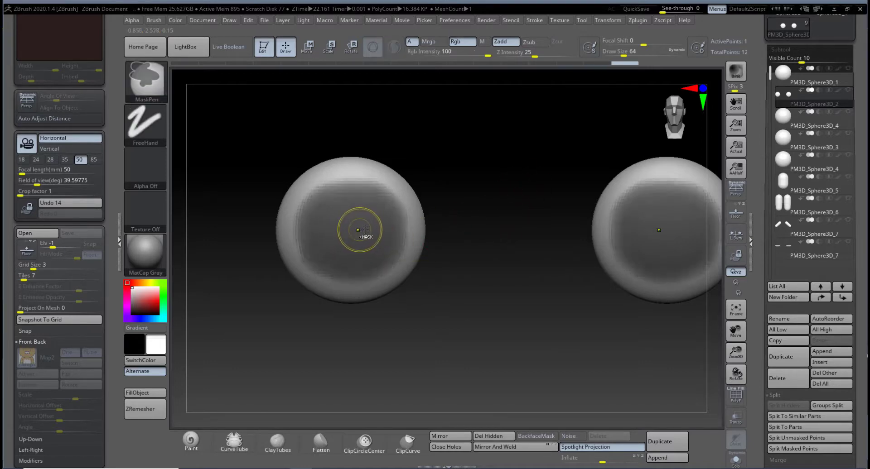
pyautogui.keyDown('ctrl'); pyautogui.click(364, 231); pyautogui.keyUp('ctrl')
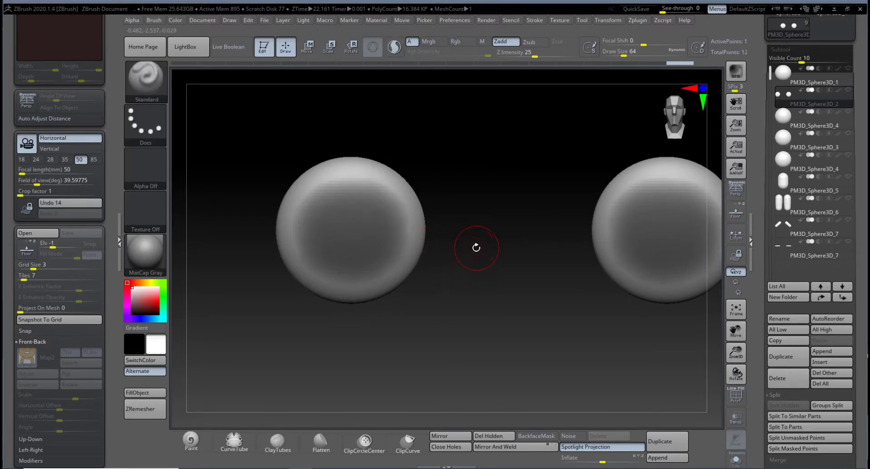
pyautogui.press('ctrl')
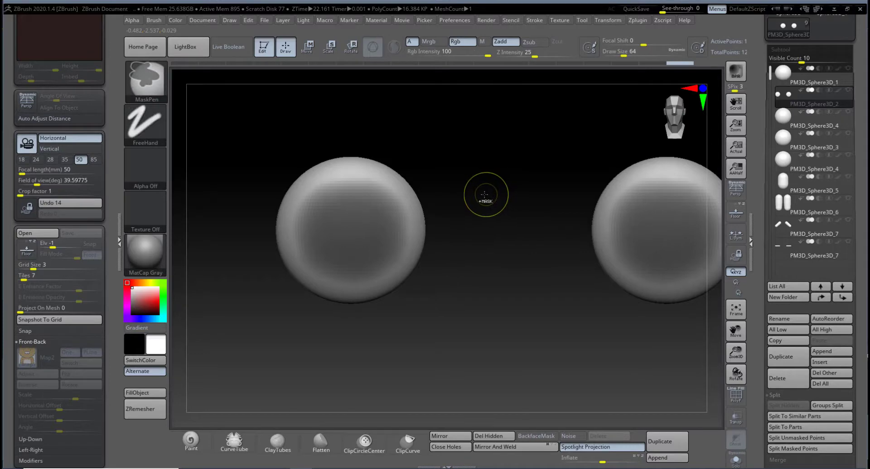
pyautogui.keyDown('ctrl'); pyautogui.click(484, 195); pyautogui.keyUp('ctrl')
# Step: Try to push the unmasked ear centres inward with the Move brush at draw size 286
pyautogui.moveTo(475, 225); pyautogui.dragTo(521, 235)
pyautogui.press('space')
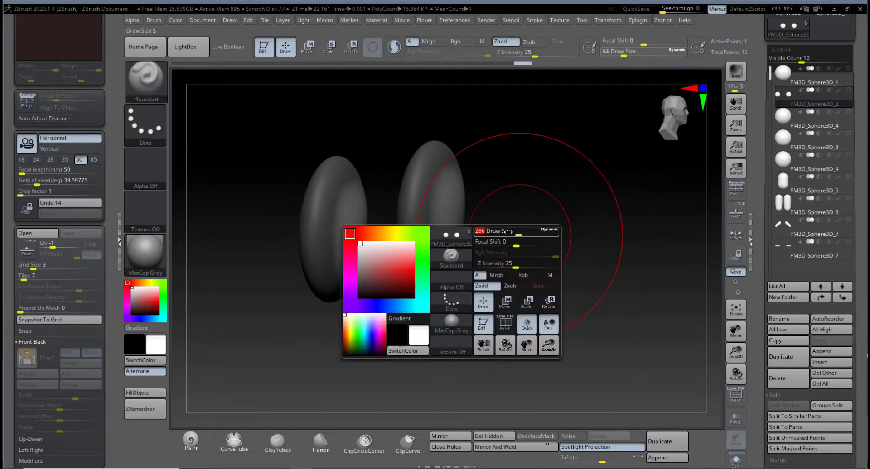
pyautogui.press('b')
pyautogui.press('m')
pyautogui.press('v')
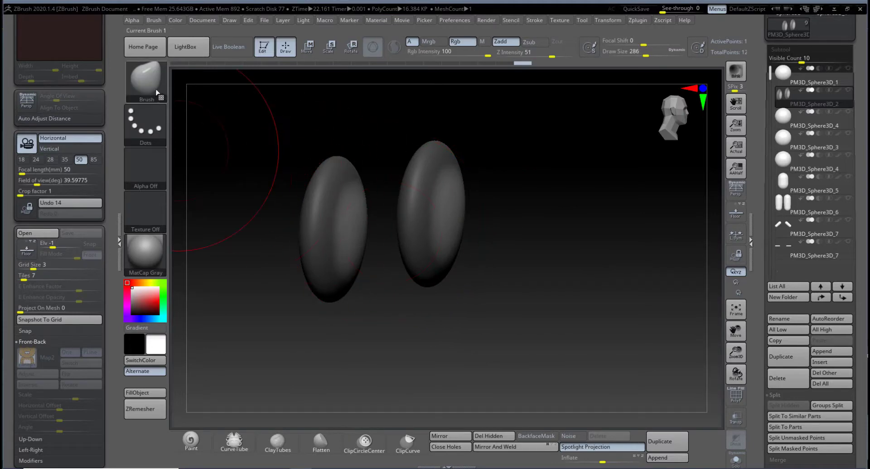
pyautogui.moveTo(351, 225); pyautogui.dragTo(333, 224)
pyautogui.moveTo(390, 269)
pyautogui.mouseDown()
pyautogui.moveTo(371, 328)
pyautogui.moveTo(371, 320)
pyautogui.mouseUp()
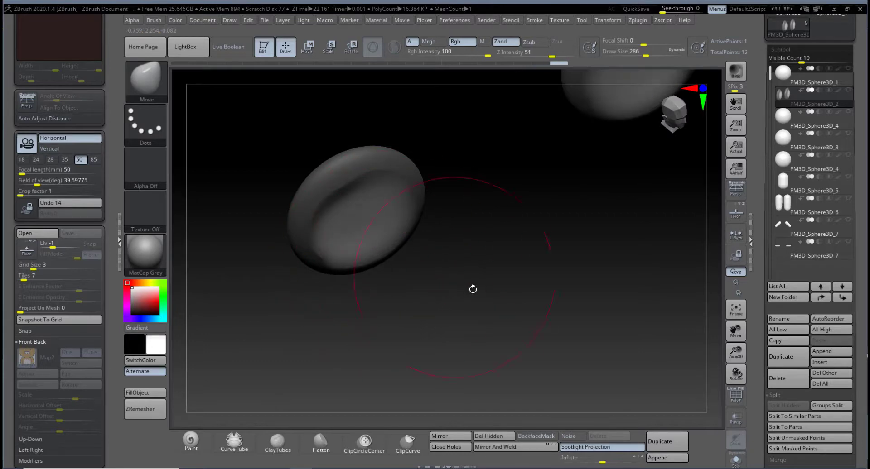
pyautogui.moveTo(472, 289)
pyautogui.mouseDown()
pyautogui.moveTo(461, 168)
pyautogui.moveTo(388, 223)
pyautogui.mouseUp()
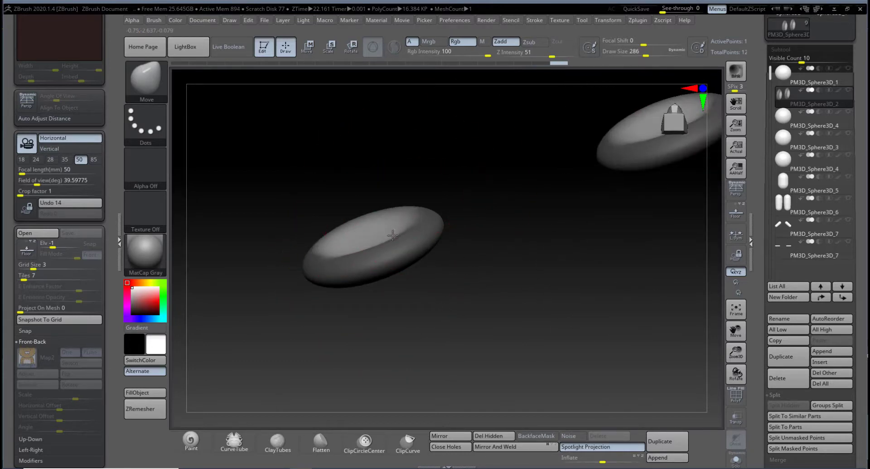
pyautogui.moveTo(503, 237)
pyautogui.mouseDown()
pyautogui.moveTo(537, 282)
pyautogui.moveTo(431, 265)
pyautogui.mouseUp()
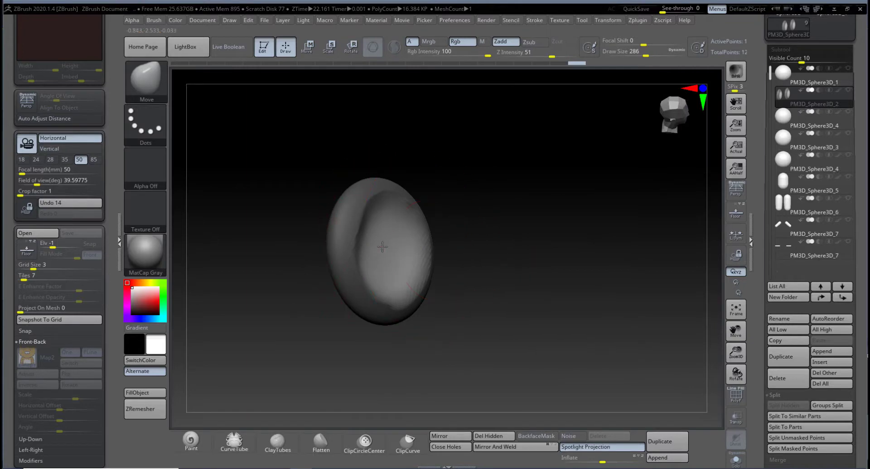
pyautogui.moveTo(531, 271)
pyautogui.mouseDown()
pyautogui.moveTo(550, 253)
pyautogui.moveTo(536, 250)
pyautogui.moveTo(524, 276)
pyautogui.moveTo(563, 295)
pyautogui.moveTo(502, 266)
pyautogui.mouseUp()
pyautogui.press('ctrl')
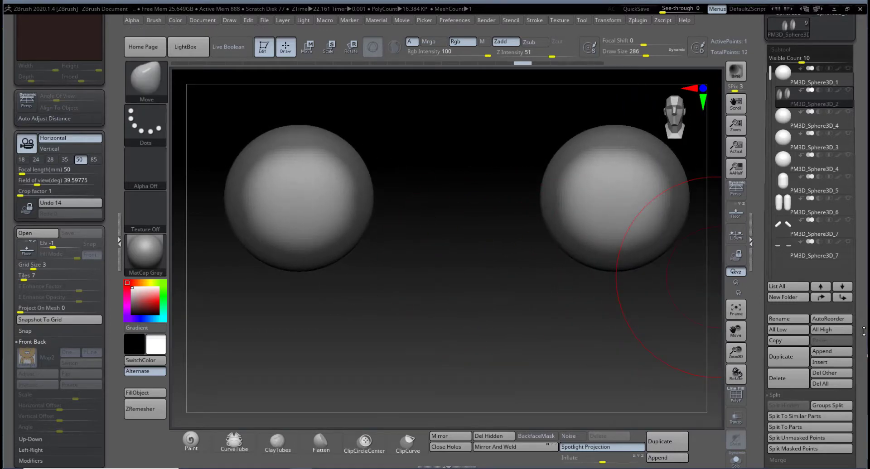
# Step: Open the Deformation settings for the ears
pyautogui.scroll(-6, 766, 278)
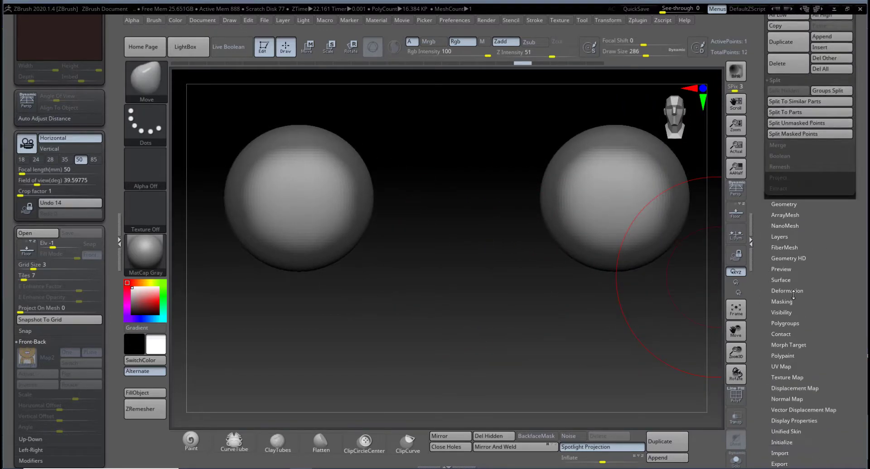
pyautogui.click(787, 291)
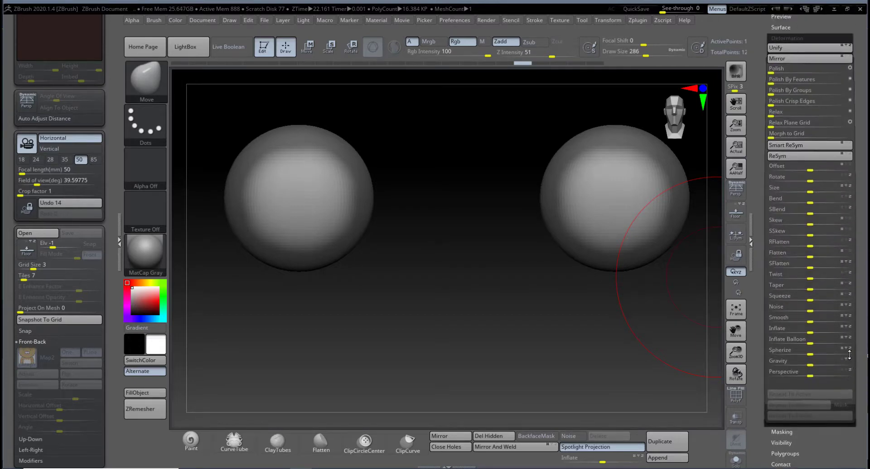
pyautogui.moveTo(810, 206)
pyautogui.mouseDown()
pyautogui.moveTo(800, 206)
pyautogui.moveTo(814, 209)
pyautogui.mouseUp()
pyautogui.hotkey('ctrl', 'z')
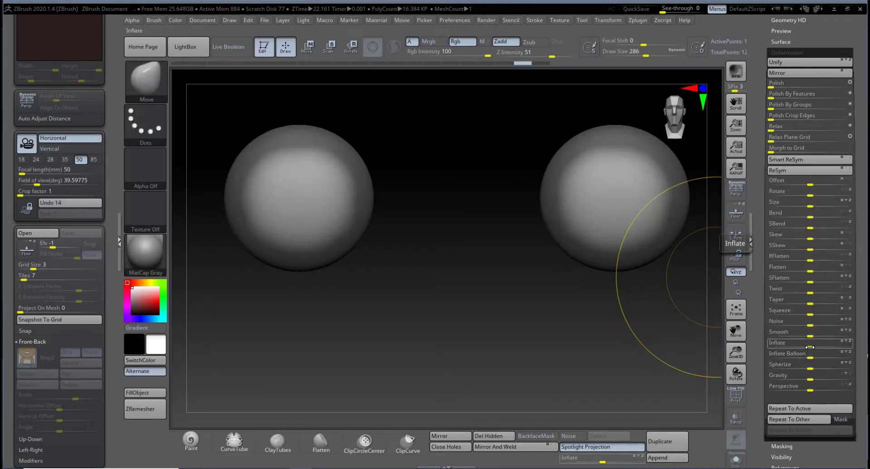
# Step: Apply negative Inflate twice to the unmasked ear centres to sink them into deep hollows
pyautogui.moveTo(810, 347)
pyautogui.mouseDown()
pyautogui.moveTo(822, 354)
pyautogui.moveTo(783, 354)
pyautogui.mouseUp()
pyautogui.moveTo(567, 336); pyautogui.dragTo(598, 341)
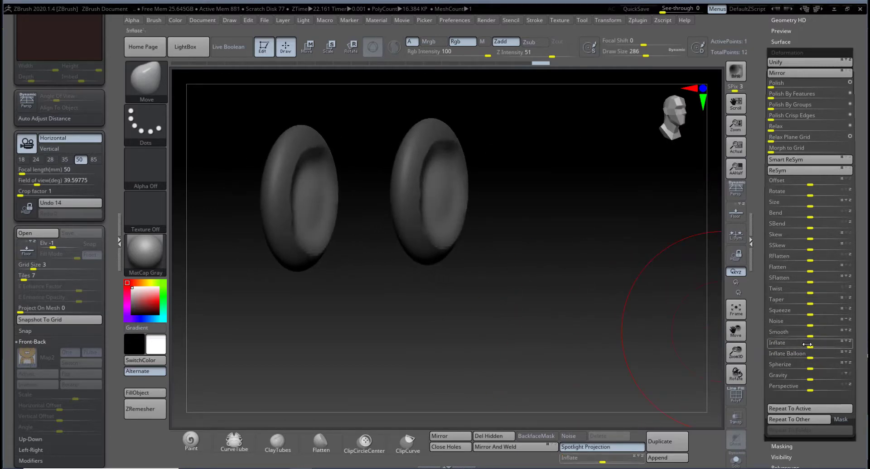
pyautogui.moveTo(806, 347); pyautogui.dragTo(793, 349)
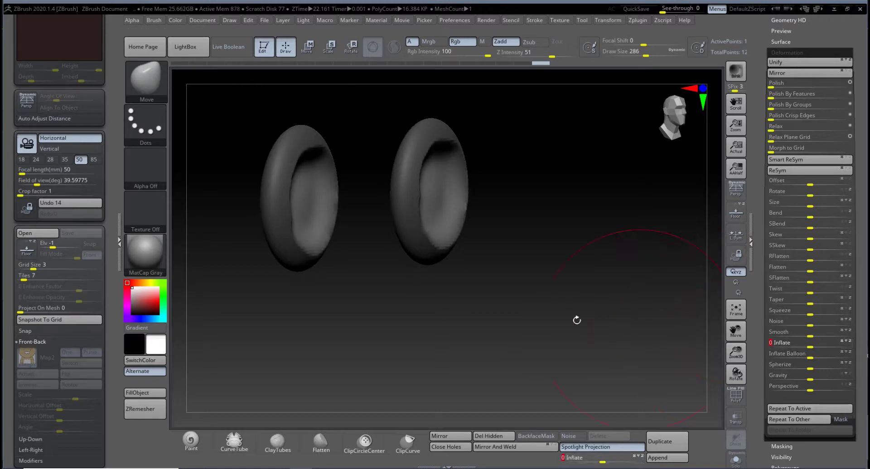
pyautogui.moveTo(577, 321)
pyautogui.mouseDown()
pyautogui.moveTo(511, 314)
pyautogui.moveTo(391, 223)
pyautogui.moveTo(427, 254)
pyautogui.moveTo(517, 275)
pyautogui.mouseUp()
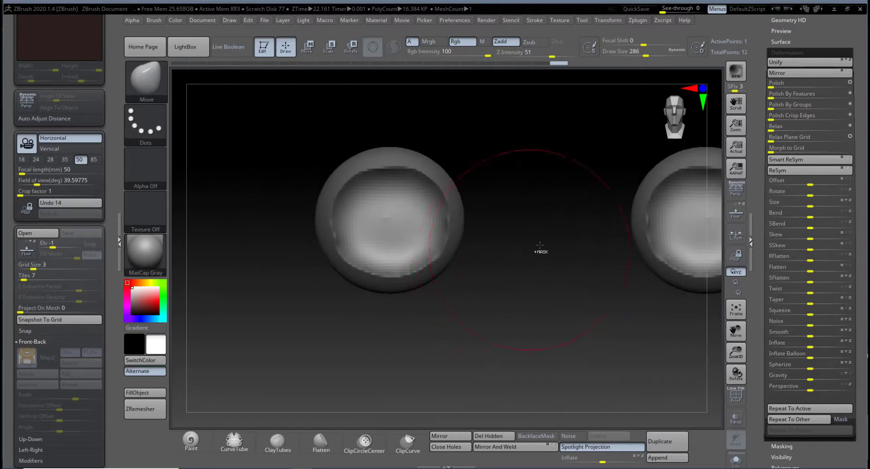
# Step: Clear the ear mask and smooth the inner edge of both hollows at draw size 65
pyautogui.press('ctrl')
pyautogui.keyDown('ctrl'); pyautogui.moveTo(521, 200); pyautogui.dragTo(583, 250); pyautogui.keyUp('ctrl')
pyautogui.press('space')
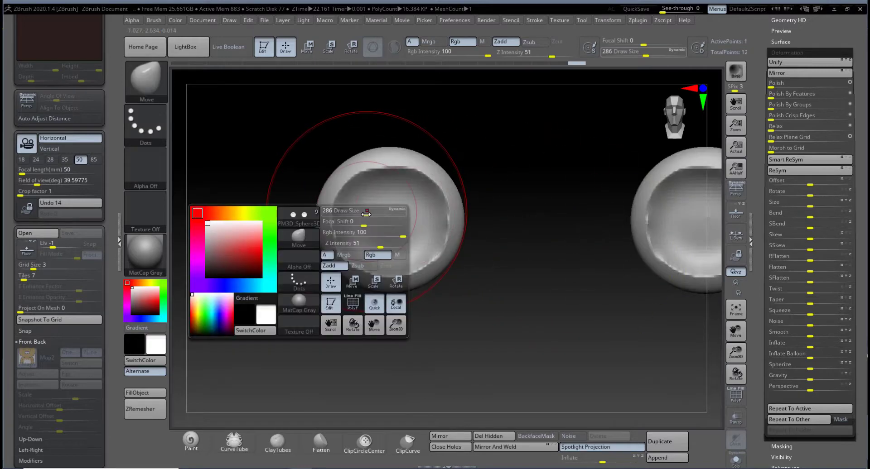
pyautogui.moveTo(366, 213); pyautogui.dragTo(346, 211)
pyautogui.keyDown('shift'); pyautogui.moveTo(368, 175); pyautogui.dragTo(342, 183); pyautogui.keyUp('shift')
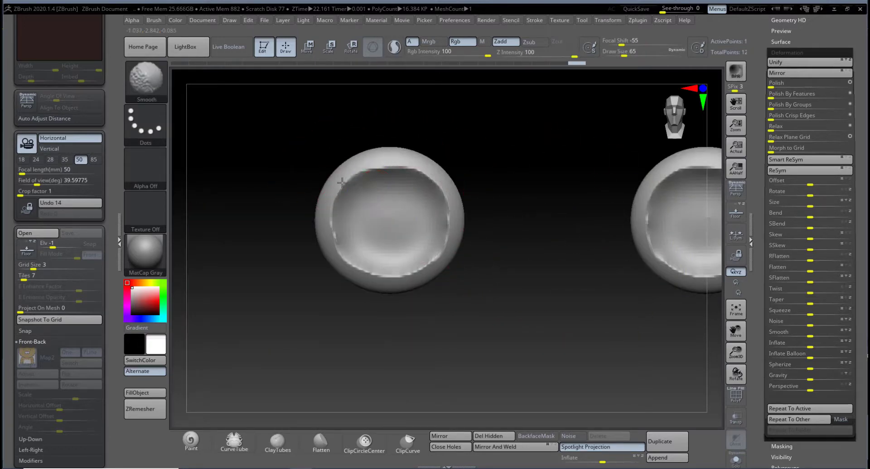
pyautogui.keyDown('alt'); pyautogui.moveTo(537, 241); pyautogui.dragTo(426, 245); pyautogui.keyUp('alt')
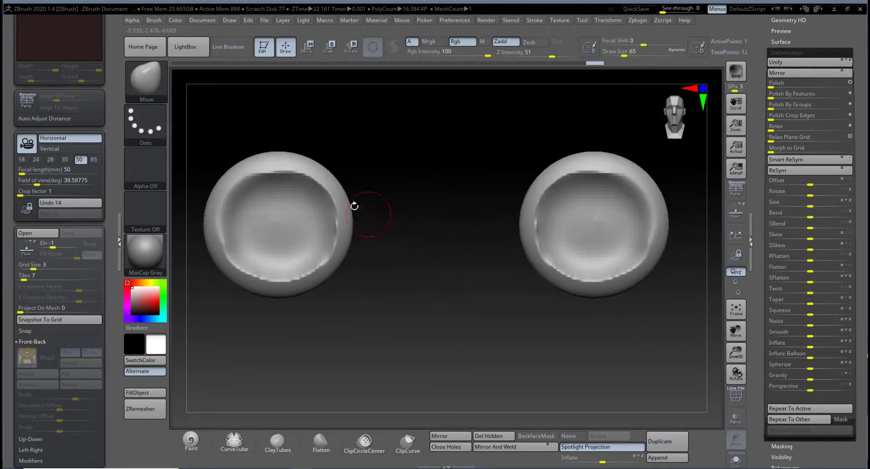
pyautogui.moveTo(297, 195)
pyautogui.keyDown('shift'); pyautogui.mouseDown()
pyautogui.moveTo(276, 176)
pyautogui.moveTo(299, 176)
pyautogui.mouseUp(); pyautogui.keyUp('shift')
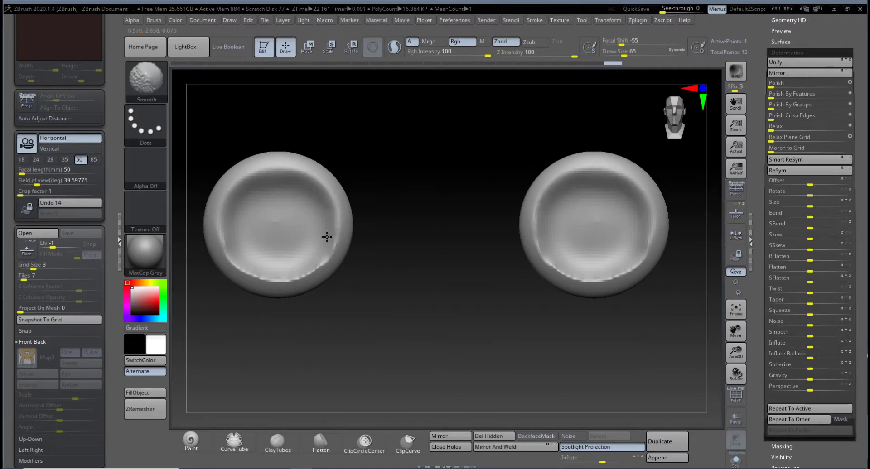
pyautogui.keyDown('shift'); pyautogui.moveTo(279, 281); pyautogui.dragTo(255, 274); pyautogui.keyUp('shift')
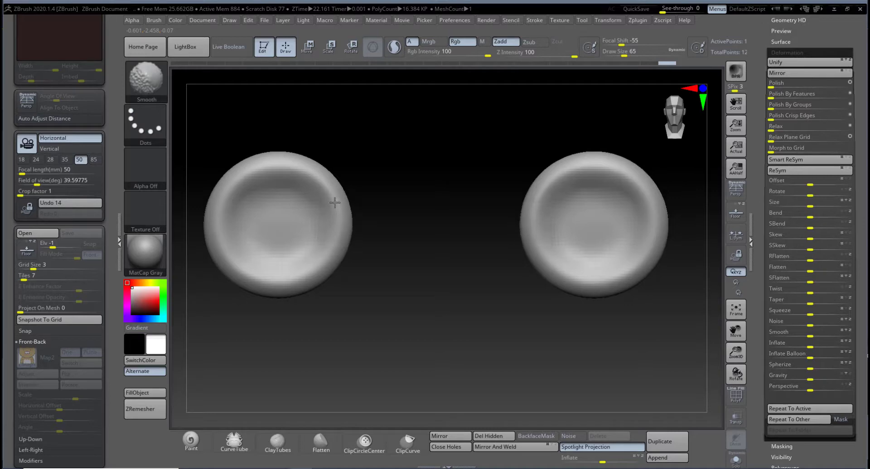
pyautogui.keyDown('shift'); pyautogui.moveTo(334, 202); pyautogui.dragTo(308, 261); pyautogui.keyUp('shift')
pyautogui.moveTo(390, 263)
pyautogui.mouseDown()
pyautogui.moveTo(528, 267)
pyautogui.moveTo(440, 271)
pyautogui.mouseUp()
# Step: Undo the smoothing, the mask clearing and the negative inflation, back to the masked, undented ears
pyautogui.hotkey('ctrl', 'z')
pyautogui.hotkey('ctrl', 'z')
pyautogui.hotkey('ctrl', 'z')
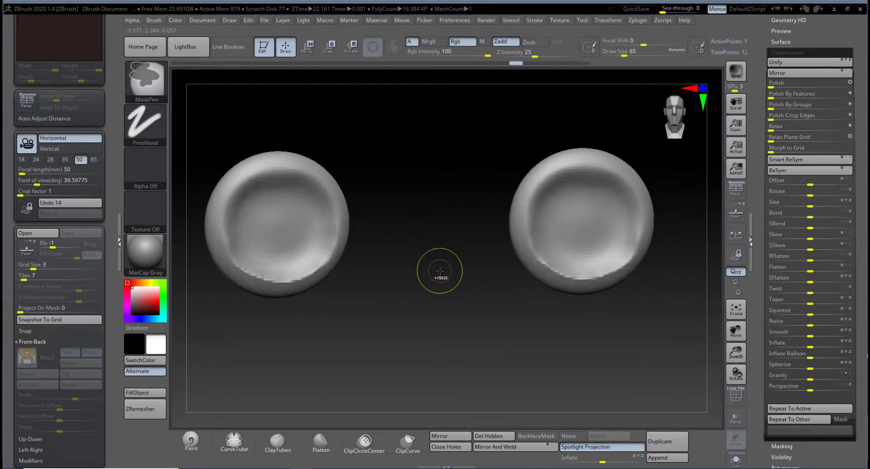
pyautogui.hotkey('ctrl', 'z')
pyautogui.hotkey('ctrl', 'z')
pyautogui.hotkey('ctrl', 'z')
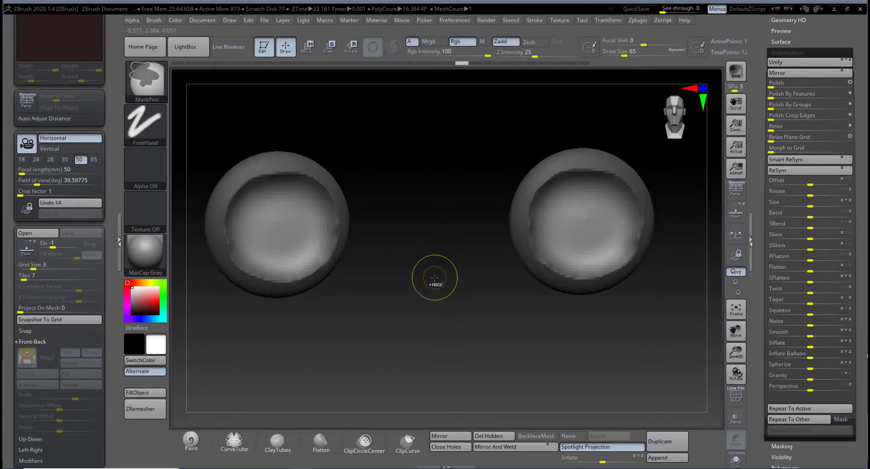
pyautogui.hotkey('ctrl', 'z')
pyautogui.hotkey('ctrl', 'z')
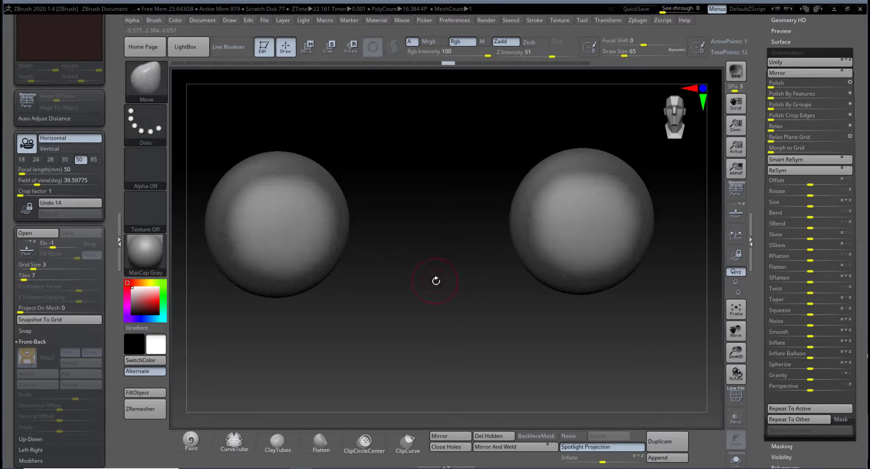
# Step: Hollow the unmasked ear centres more shallowly with a negative Inflate of about -51
pyautogui.moveTo(435, 279)
pyautogui.mouseDown()
pyautogui.moveTo(449, 287)
pyautogui.moveTo(469, 275)
pyautogui.mouseUp()
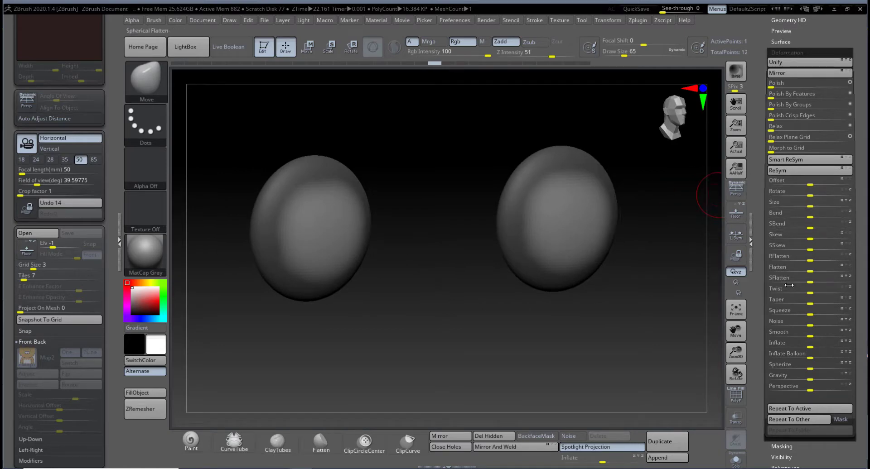
pyautogui.moveTo(811, 348); pyautogui.dragTo(808, 347)
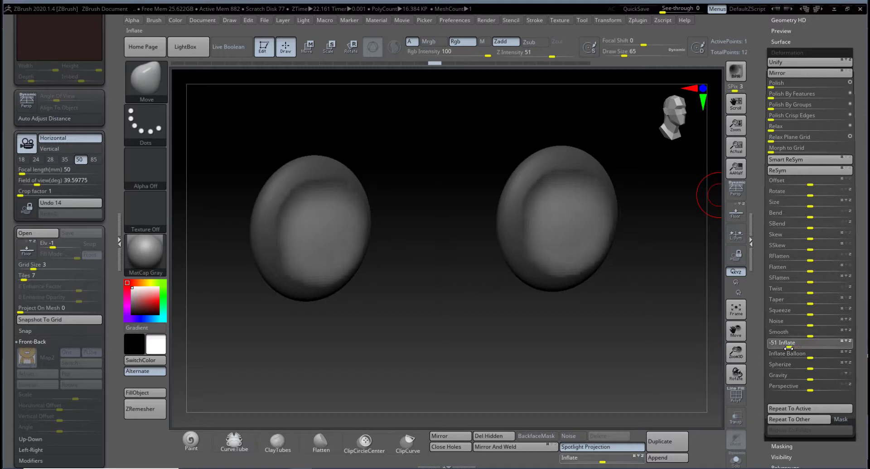
pyautogui.moveTo(786, 349); pyautogui.dragTo(783, 350)
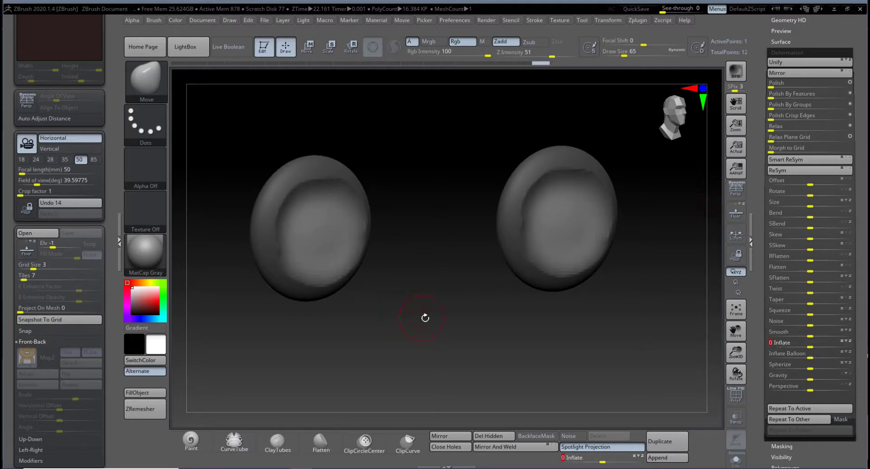
# Step: Clear the ear mask and smooth the hollows and their rims on both ears at draw size 163
pyautogui.keyDown('shift'); pyautogui.moveTo(424, 318); pyautogui.dragTo(395, 317); pyautogui.keyUp('shift')
pyautogui.press('space')
pyautogui.moveTo(306, 209); pyautogui.dragTo(324, 207)
pyautogui.moveTo(285, 181)
pyautogui.keyDown('shift'); pyautogui.mouseDown()
pyautogui.moveTo(255, 198)
pyautogui.moveTo(258, 244)
pyautogui.moveTo(290, 275)
pyautogui.moveTo(334, 278)
pyautogui.moveTo(363, 236)
pyautogui.moveTo(338, 206)
pyautogui.mouseUp(); pyautogui.keyUp('shift')
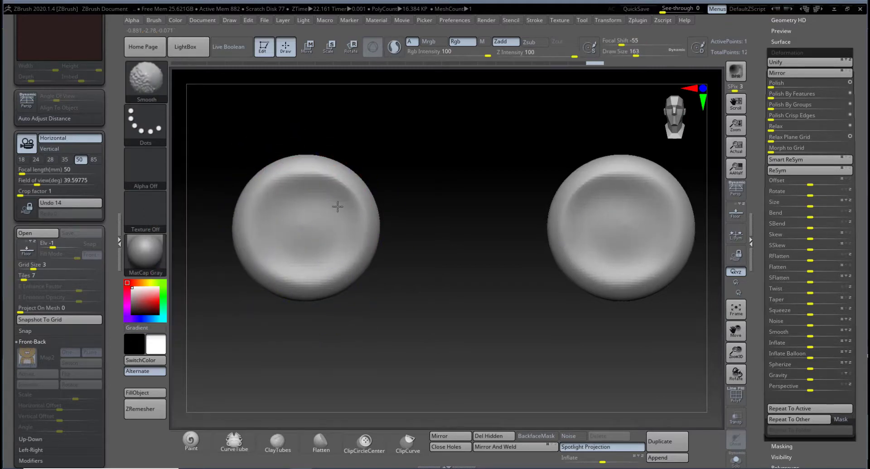
pyautogui.hotkey('ctrl', 'z')
pyautogui.hotkey('ctrl', 'z')
pyautogui.hotkey('ctrl', 'z')
pyautogui.hotkey('ctrl', 'z')
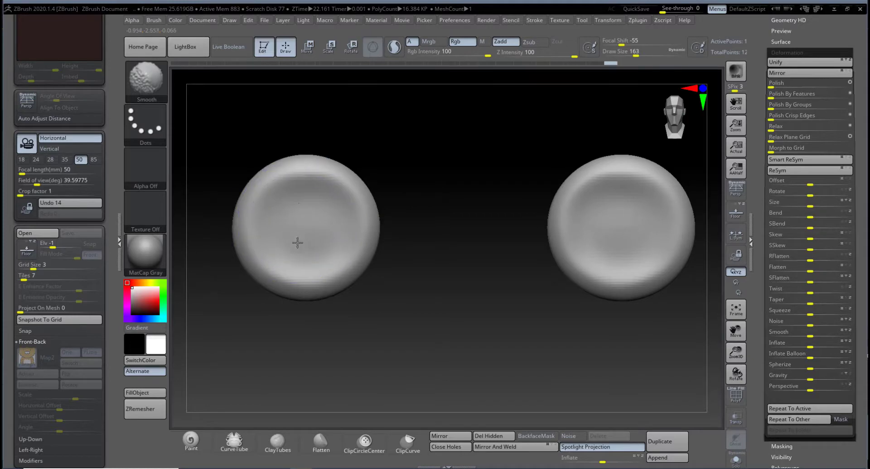
pyautogui.moveTo(301, 191)
pyautogui.keyDown('shift'); pyautogui.mouseDown()
pyautogui.moveTo(314, 257)
pyautogui.moveTo(327, 275)
pyautogui.mouseUp(); pyautogui.keyUp('shift')
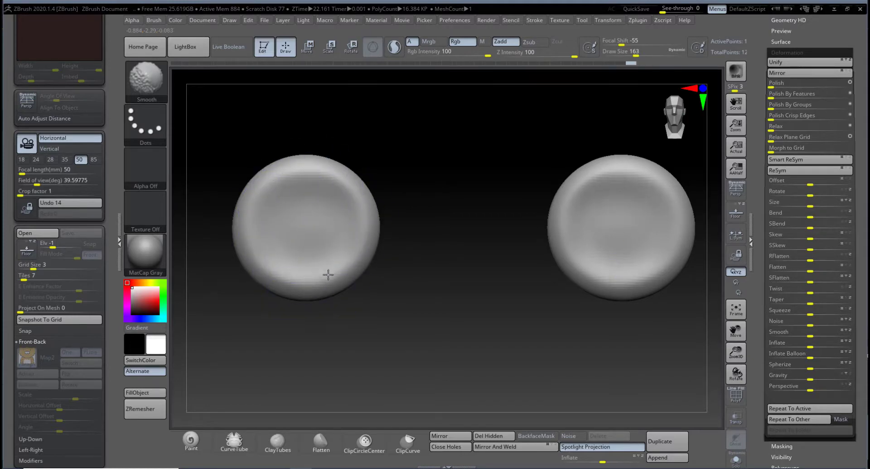
pyautogui.keyDown('alt'); pyautogui.moveTo(481, 263); pyautogui.dragTo(403, 271); pyautogui.keyUp('alt')
pyautogui.moveTo(317, 242)
pyautogui.keyDown('shift'); pyautogui.mouseDown()
pyautogui.moveTo(299, 249)
pyautogui.moveTo(344, 223)
pyautogui.mouseUp(); pyautogui.keyUp('shift')
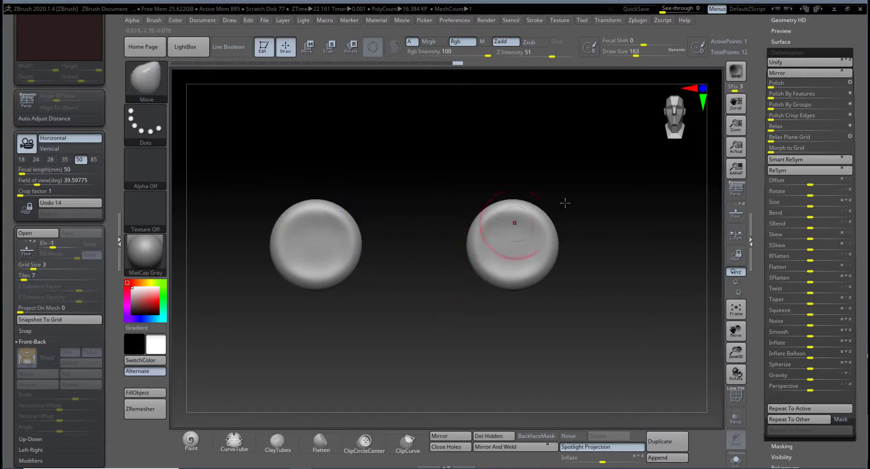
# Step: Open the subtool list and show all the other body parts again around the ears
pyautogui.scroll(5, 808, 216)
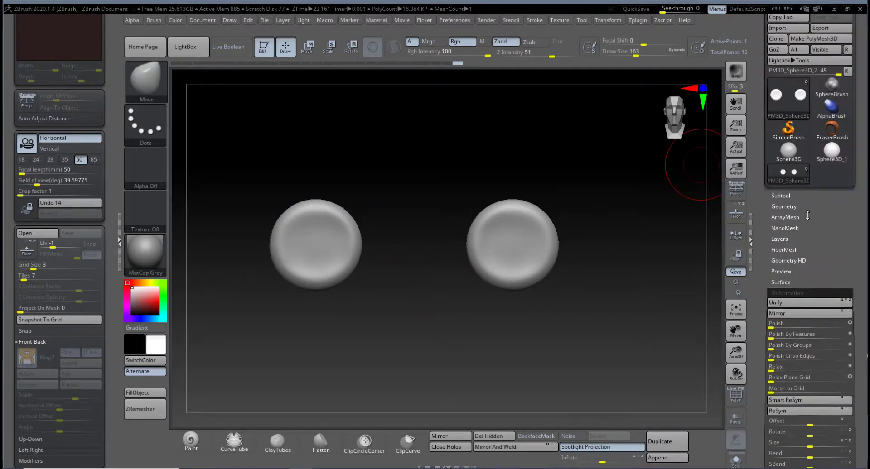
pyautogui.click(780, 195)
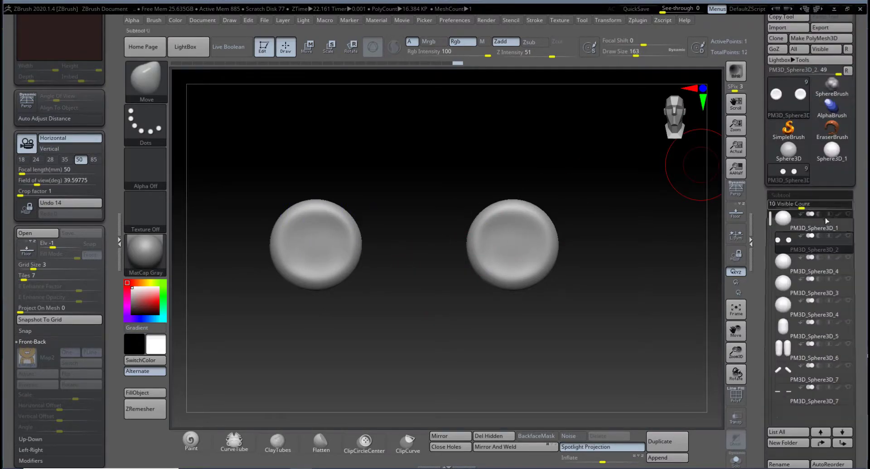
pyautogui.click(848, 237)
pyautogui.click(849, 236)
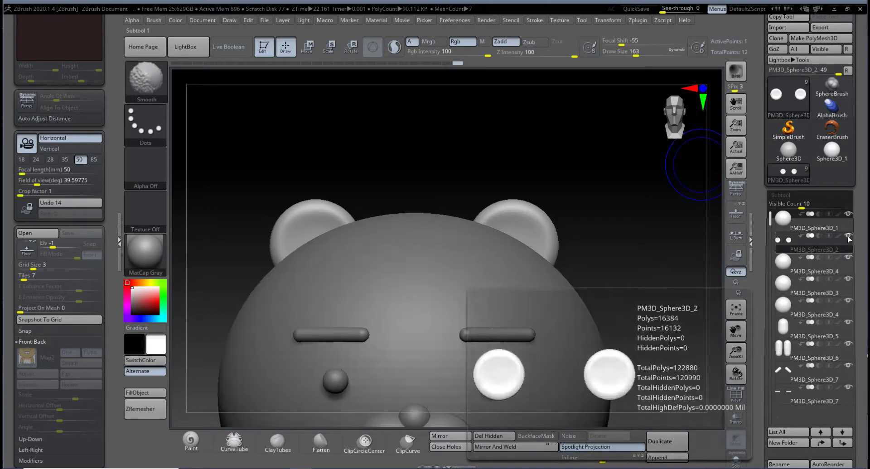
pyautogui.click(849, 236)
pyautogui.keyDown('shift'); pyautogui.click(849, 236); pyautogui.keyUp('shift')
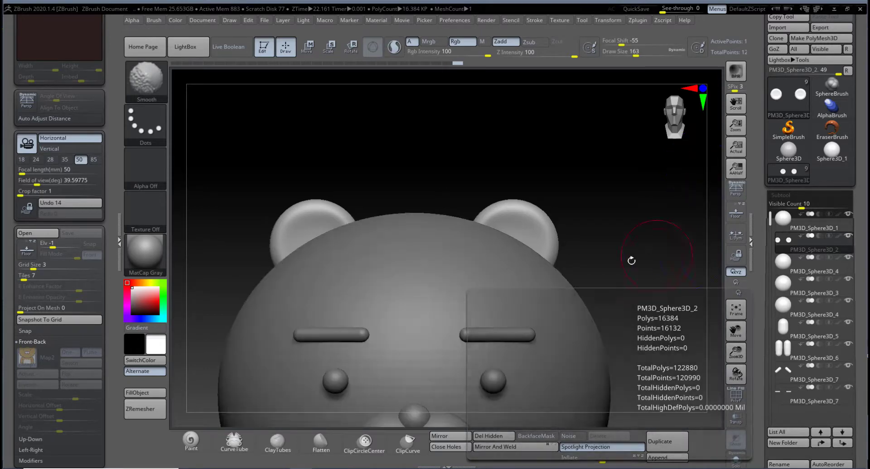
# Step: Select the eyebrow subtool and set the Move brush's draw size to 223
pyautogui.keyDown('alt'); pyautogui.moveTo(622, 228); pyautogui.dragTo(616, 301); pyautogui.keyUp('alt')
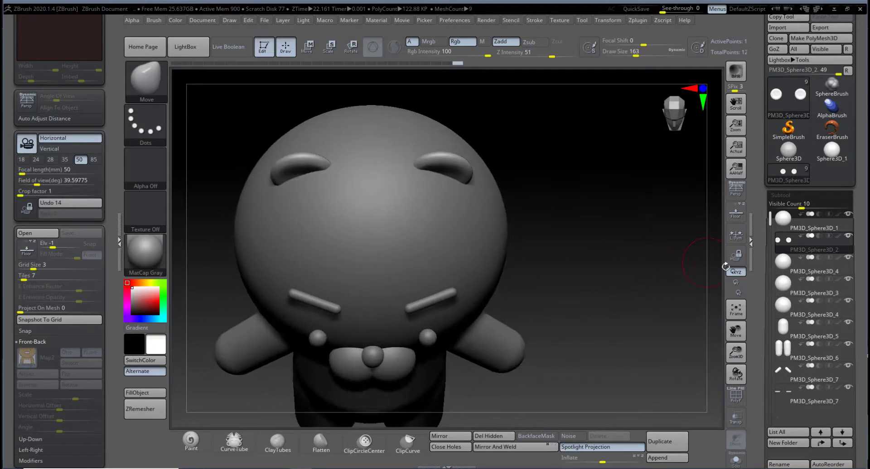
pyautogui.keyDown('alt'); pyautogui.click(440, 297); pyautogui.keyUp('alt')
pyautogui.moveTo(547, 291)
pyautogui.mouseDown()
pyautogui.moveTo(557, 314)
pyautogui.moveTo(554, 358)
pyautogui.mouseUp()
pyautogui.press('space')
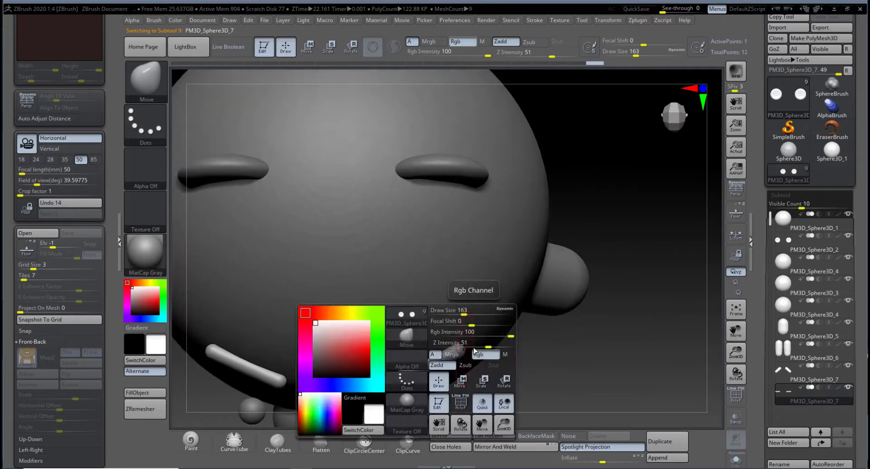
pyautogui.moveTo(465, 313); pyautogui.dragTo(489, 314)
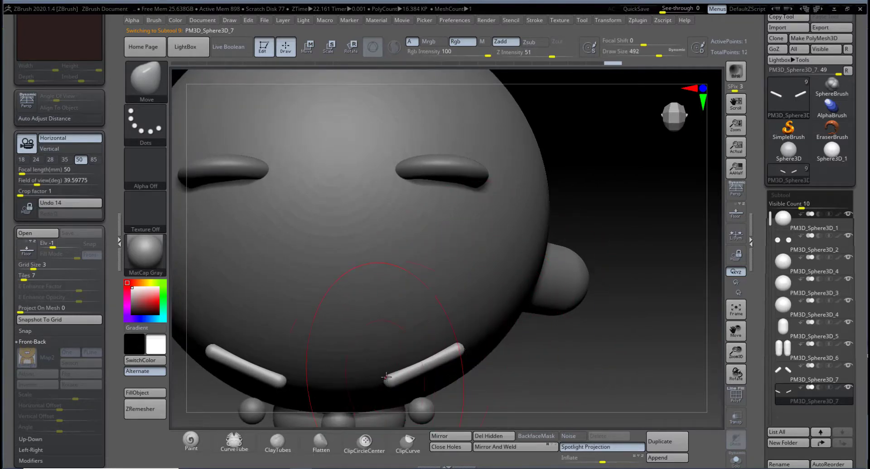
pyautogui.press('space')
pyautogui.moveTo(393, 313); pyautogui.dragTo(370, 314)
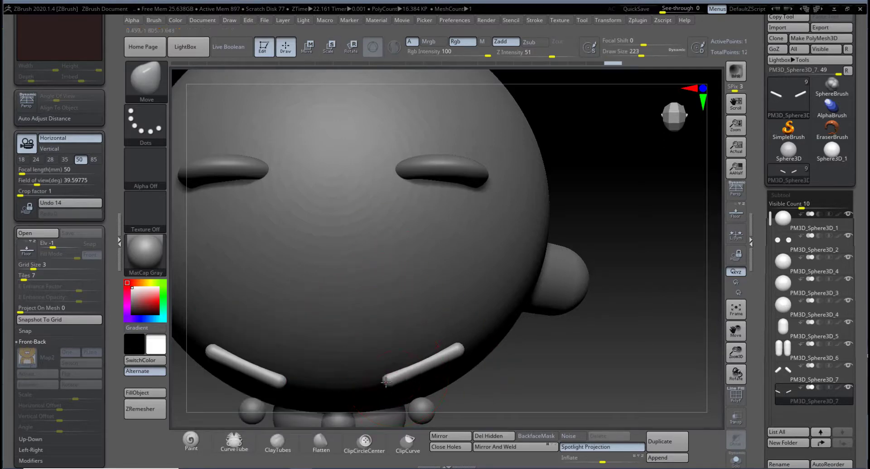
# Step: Try to bend the eyebrow around the curve of the head with the Move brush
pyautogui.keyDown('shift'); pyautogui.moveTo(510, 359); pyautogui.dragTo(423, 366); pyautogui.keyUp('shift')
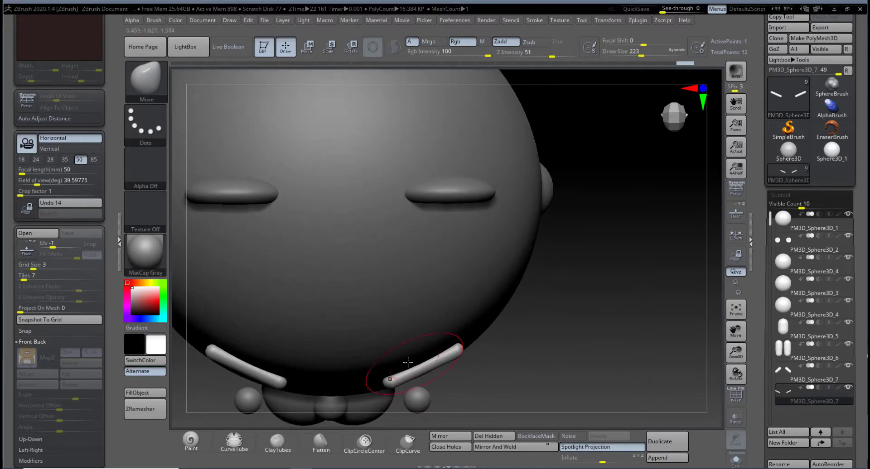
pyautogui.moveTo(408, 362); pyautogui.dragTo(412, 368)
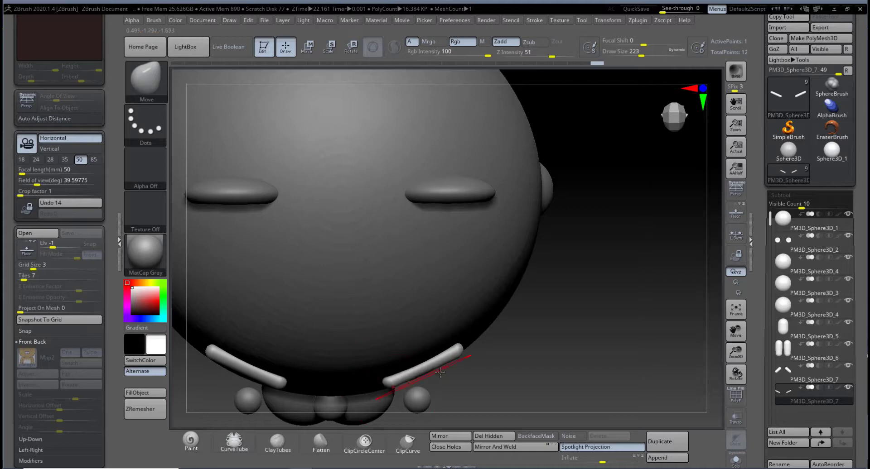
pyautogui.moveTo(472, 360); pyautogui.dragTo(530, 267)
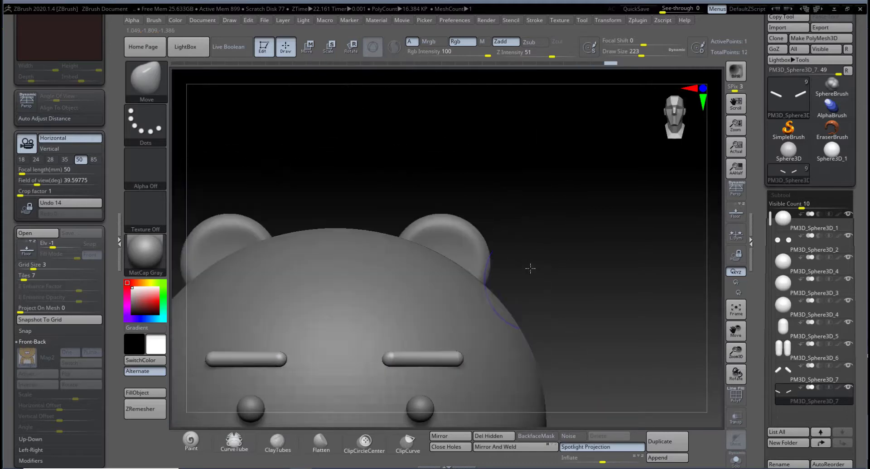
pyautogui.moveTo(567, 320); pyautogui.dragTo(425, 314)
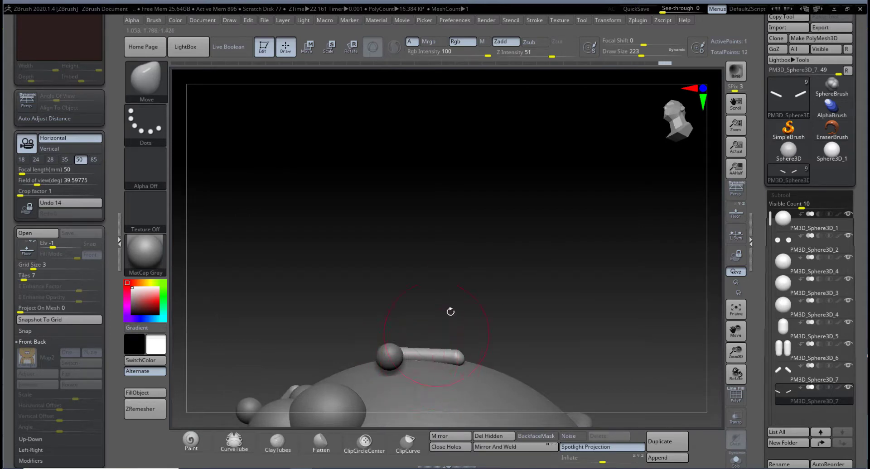
pyautogui.moveTo(450, 311); pyautogui.dragTo(460, 358)
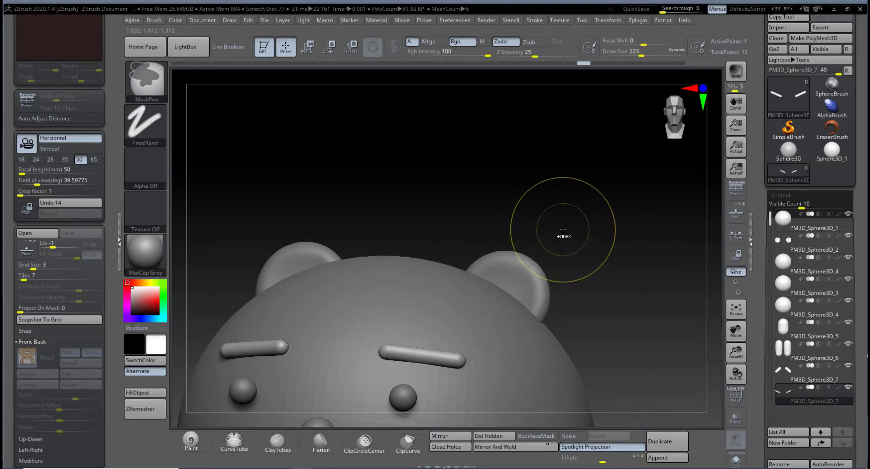
pyautogui.moveTo(588, 196)
pyautogui.mouseDown()
pyautogui.moveTo(598, 260)
pyautogui.moveTo(579, 295)
pyautogui.mouseUp()
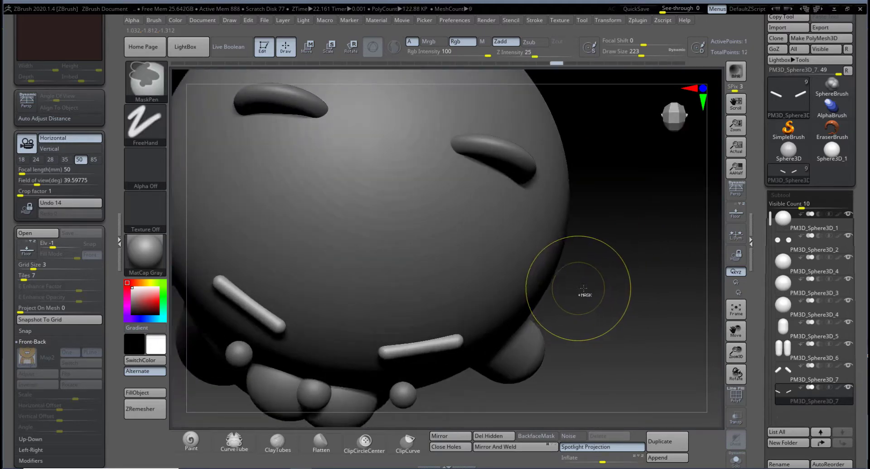
# Step: Roll the eyebrow history back to the state with two straight, mirrored eyebrows
pyautogui.hotkey('ctrl', 'z')
pyautogui.hotkey('ctrl', 'z')
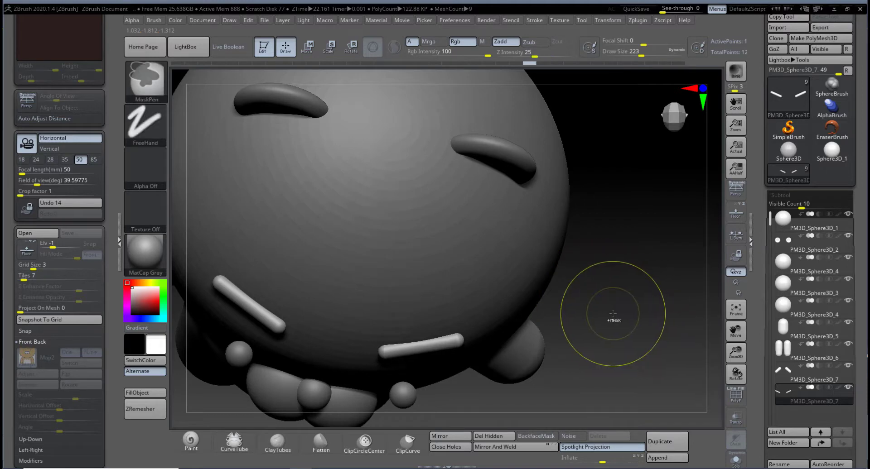
pyautogui.hotkey('ctrl', 'z')
pyautogui.hotkey('ctrl', 'z')
pyautogui.hotkey('ctrl', 'z')
pyautogui.hotkey('ctrl', 'z')
pyautogui.hotkey('ctrl', 'z')
pyautogui.hotkey('ctrl', 'z')
pyautogui.hotkey('ctrl', 'z')
pyautogui.hotkey('ctrl', 'z')
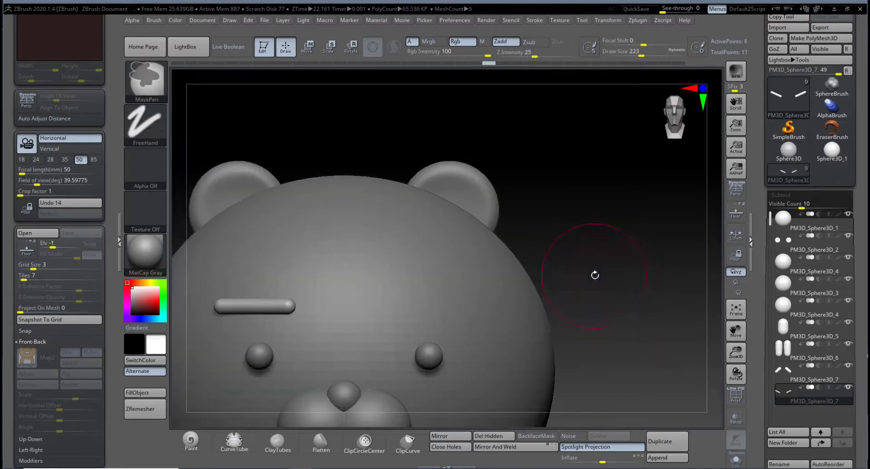
pyautogui.hotkey('ctrl', 'z')
pyautogui.hotkey('ctrl', 'z')
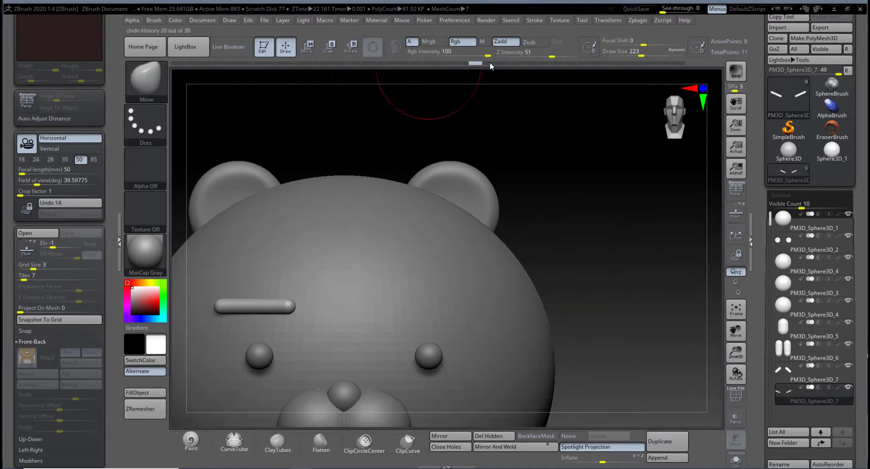
pyautogui.click(489, 64)
# Step: Turn on the polyframe display and hide all other subtools to isolate the eyebrows
pyautogui.moveTo(592, 292); pyautogui.dragTo(530, 301)
pyautogui.moveTo(683, 221); pyautogui.dragTo(671, 272)
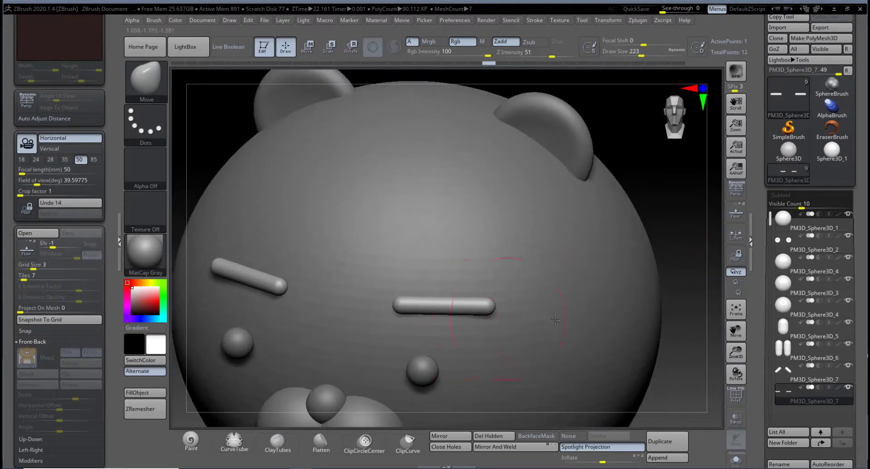
pyautogui.click(739, 395)
pyautogui.keyDown('alt'); pyautogui.moveTo(671, 223); pyautogui.dragTo(547, 217); pyautogui.keyUp('alt')
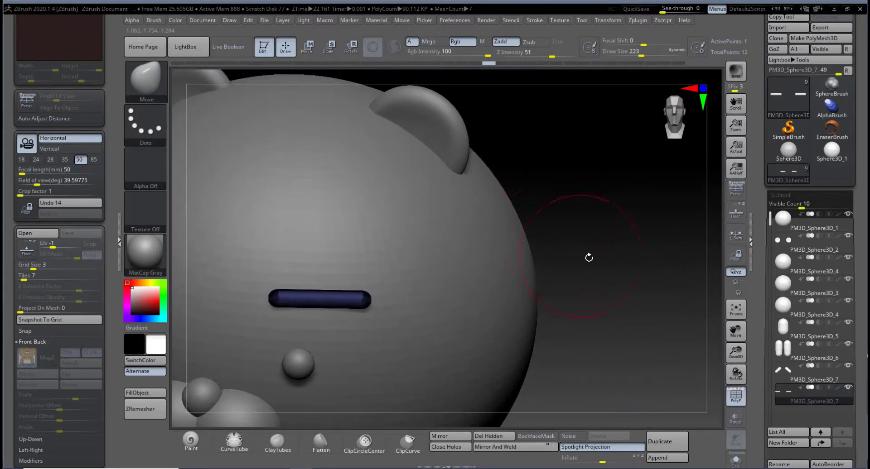
pyautogui.moveTo(589, 258); pyautogui.dragTo(607, 241)
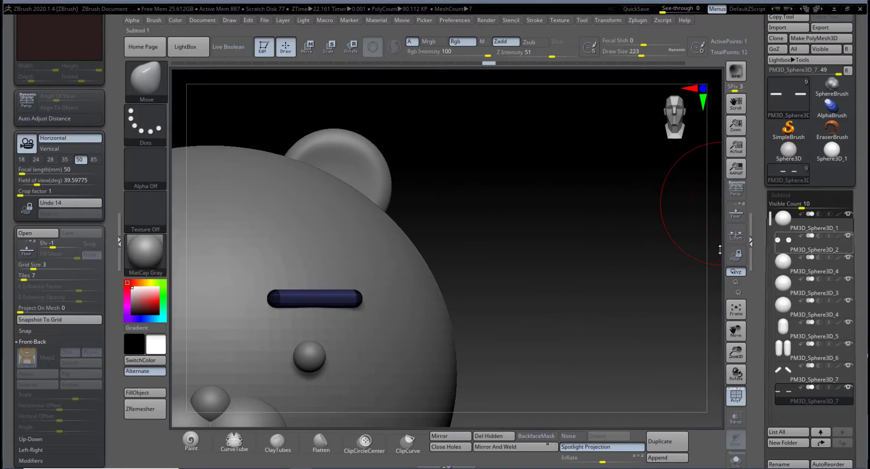
pyautogui.keyDown('shift'); pyautogui.click(848, 214); pyautogui.keyUp('shift')
pyautogui.keyDown('alt'); pyautogui.moveTo(445, 285); pyautogui.dragTo(575, 378); pyautogui.keyUp('alt')
pyautogui.keyDown('alt'); pyautogui.moveTo(570, 348); pyautogui.dragTo(404, 363); pyautogui.keyUp('alt')
pyautogui.keyDown('alt'); pyautogui.moveTo(363, 240); pyautogui.dragTo(516, 218); pyautogui.keyUp('alt')
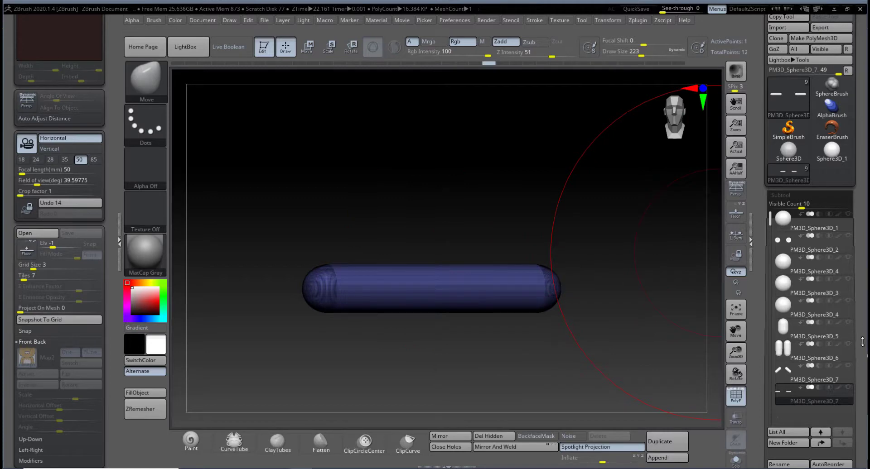
# Step: Remesh the eyebrow with ZRemesher at a target polygon count of 5
pyautogui.scroll(-8, 845, 341)
pyautogui.scroll(-1, 799, 353)
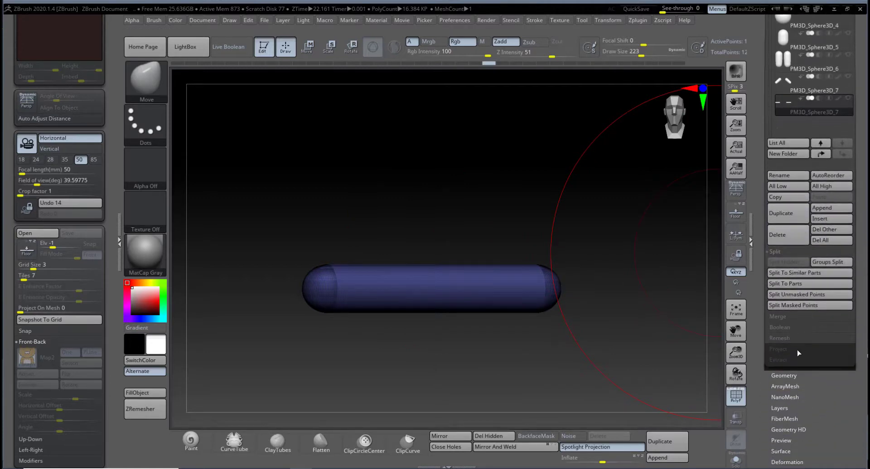
pyautogui.click(789, 375)
pyautogui.scroll(2, 806, 358)
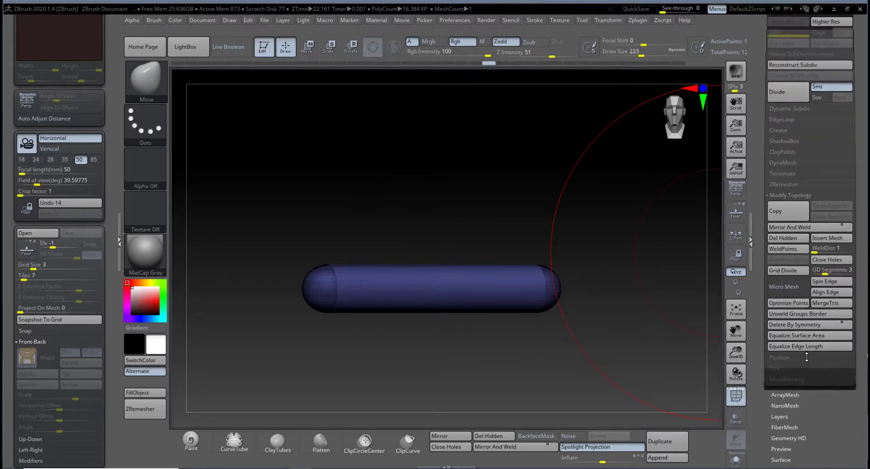
pyautogui.click(782, 183)
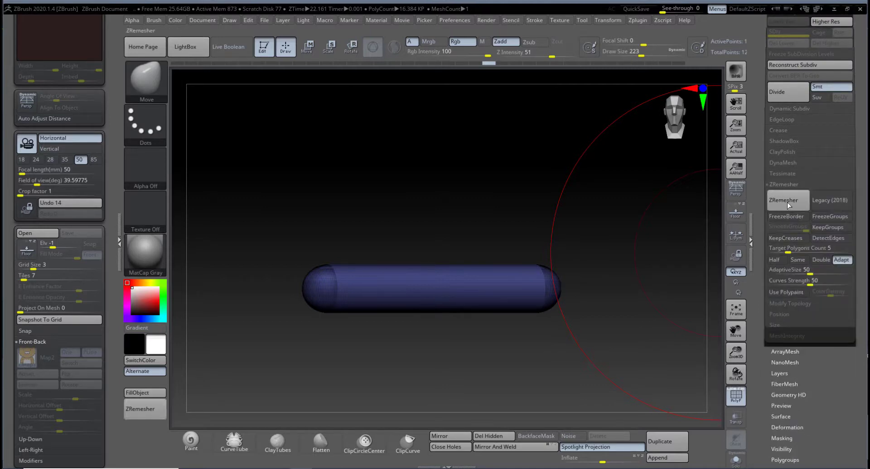
pyautogui.click(787, 201)
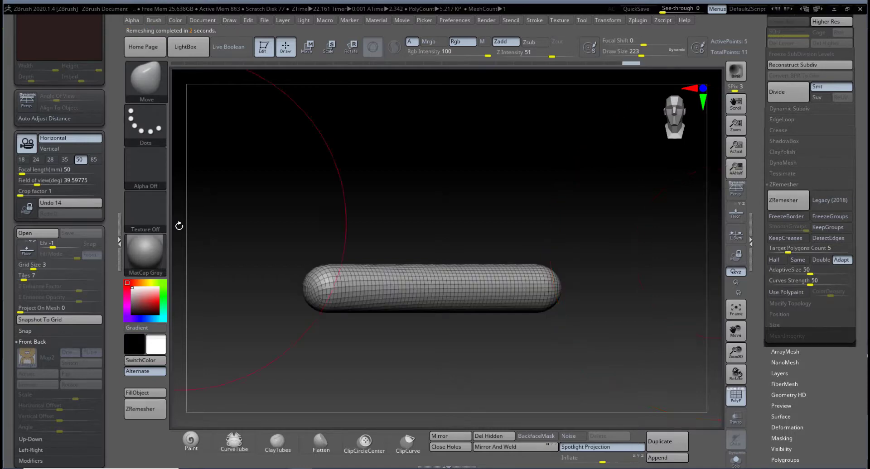
pyautogui.moveTo(476, 206)
pyautogui.mouseDown()
pyautogui.moveTo(468, 301)
pyautogui.moveTo(484, 268)
pyautogui.moveTo(476, 246)
pyautogui.mouseUp()
# Step: Show all the other subtools of the bear again
pyautogui.scroll(5, 833, 329)
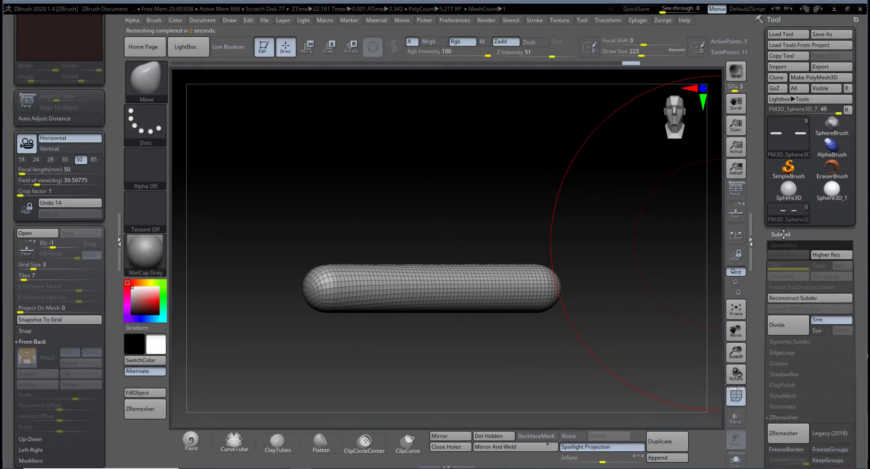
pyautogui.click(780, 235)
pyautogui.click(846, 254)
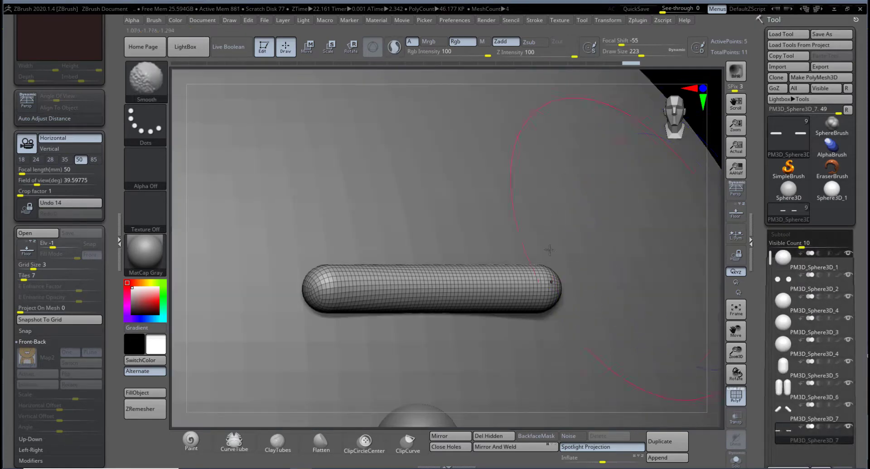
# Step: Bend the remeshed eyebrow around the curve of the head with the Move brush, working from below
pyautogui.press('f')
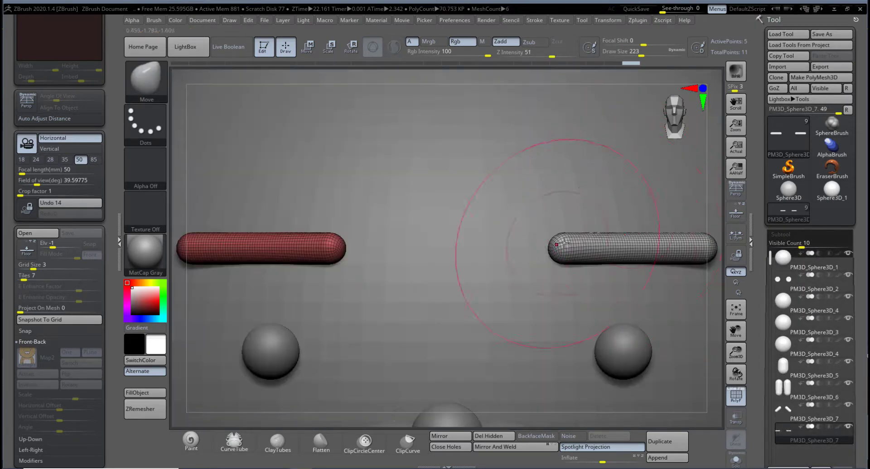
pyautogui.press('f')
pyautogui.moveTo(614, 220); pyautogui.dragTo(606, 353)
pyautogui.keyDown('alt'); pyautogui.moveTo(652, 322); pyautogui.dragTo(461, 389); pyautogui.keyUp('alt')
pyautogui.moveTo(578, 245); pyautogui.dragTo(554, 297)
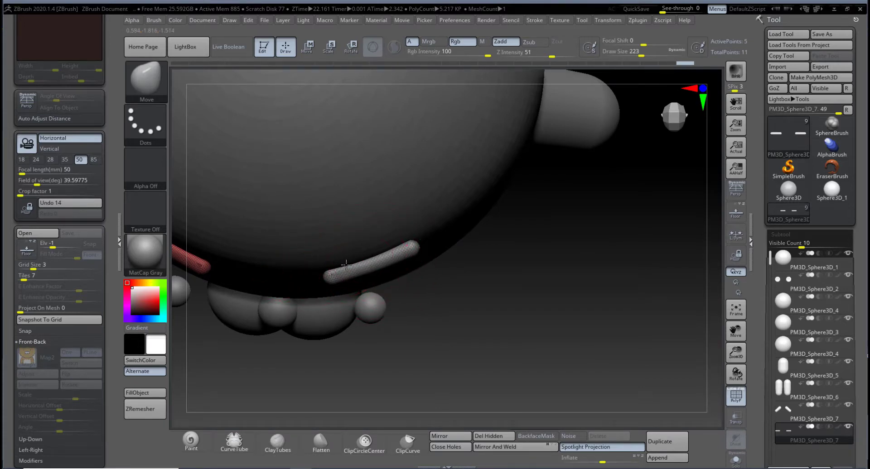
pyautogui.moveTo(379, 258); pyautogui.dragTo(384, 256)
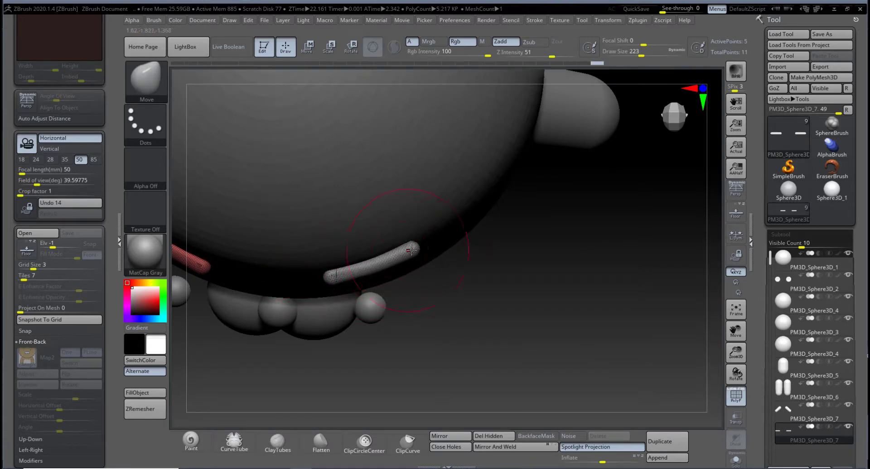
# Step: Smooth the bent eyebrow and refine its curve against the head
pyautogui.moveTo(453, 299); pyautogui.dragTo(474, 190)
pyautogui.moveTo(386, 253)
pyautogui.keyDown('shift'); pyautogui.mouseDown()
pyautogui.moveTo(349, 250)
pyautogui.moveTo(369, 251)
pyautogui.mouseUp(); pyautogui.keyUp('shift')
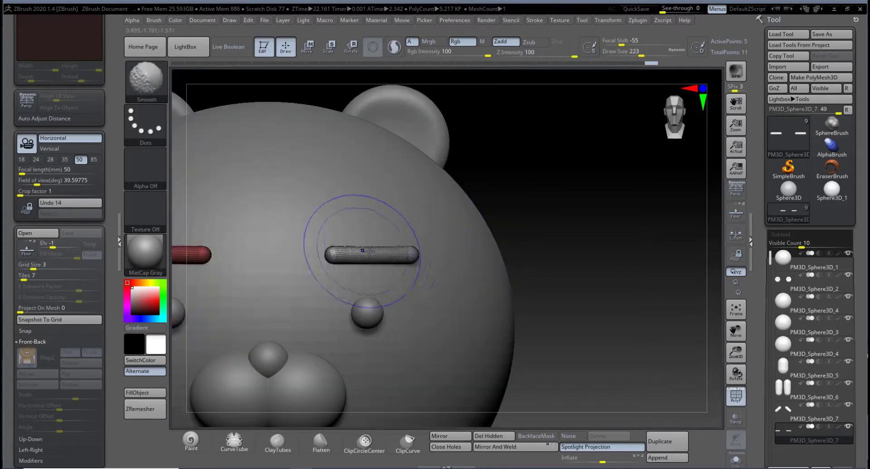
pyautogui.moveTo(553, 227); pyautogui.dragTo(564, 214)
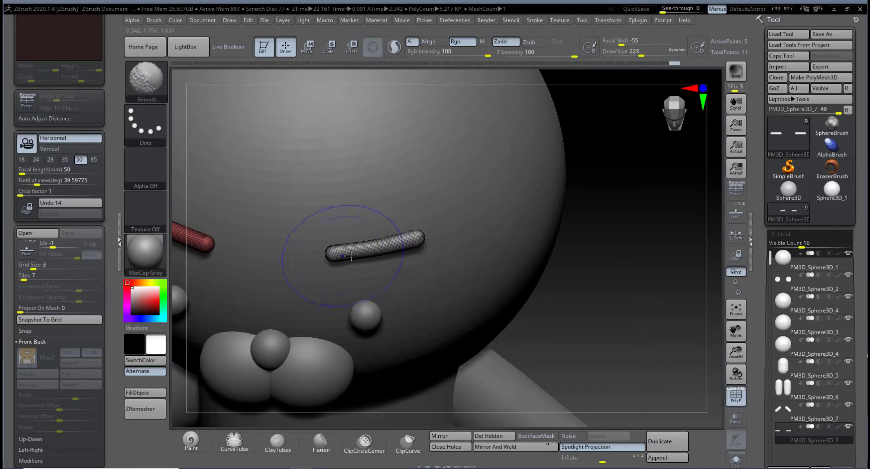
pyautogui.moveTo(612, 247)
pyautogui.mouseDown()
pyautogui.moveTo(650, 262)
pyautogui.moveTo(662, 277)
pyautogui.moveTo(632, 284)
pyautogui.mouseUp()
pyautogui.press('shift')
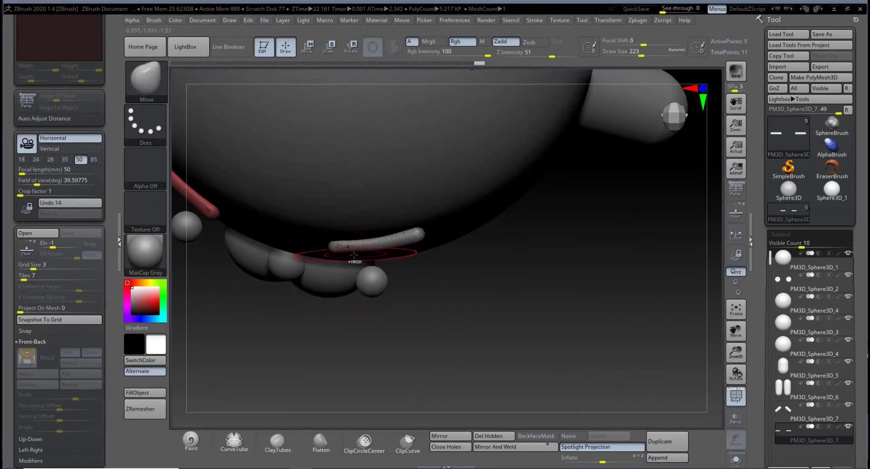
pyautogui.moveTo(354, 255)
pyautogui.keyDown('shift'); pyautogui.mouseDown()
pyautogui.moveTo(472, 282)
pyautogui.moveTo(363, 262)
pyautogui.mouseUp(); pyautogui.keyUp('shift')
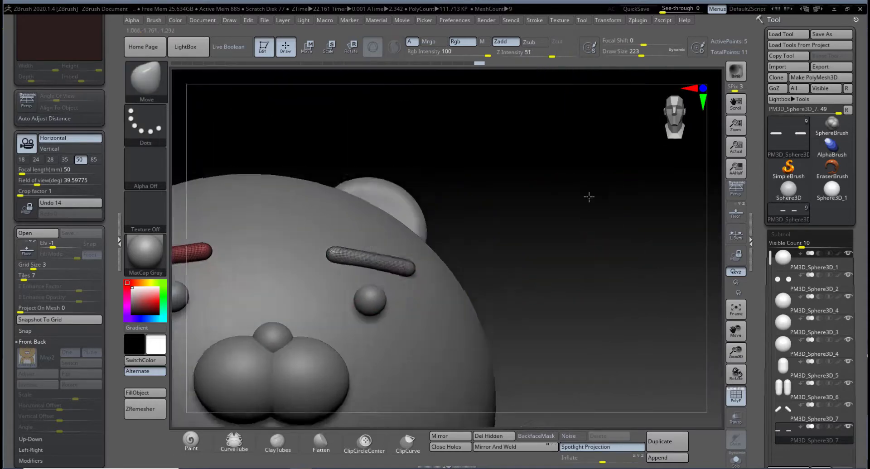
# Step: Undo the last shaping strokes on the eyebrow
pyautogui.moveTo(589, 197)
pyautogui.mouseDown()
pyautogui.moveTo(577, 179)
pyautogui.moveTo(565, 190)
pyautogui.mouseUp()
pyautogui.press('ctrl')
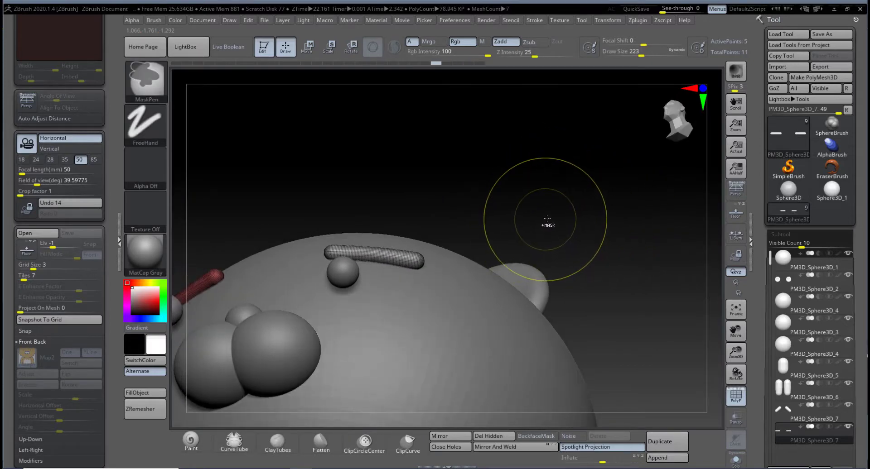
pyautogui.moveTo(547, 219)
pyautogui.mouseDown()
pyautogui.moveTo(634, 247)
pyautogui.moveTo(519, 227)
pyautogui.moveTo(546, 241)
pyautogui.mouseUp()
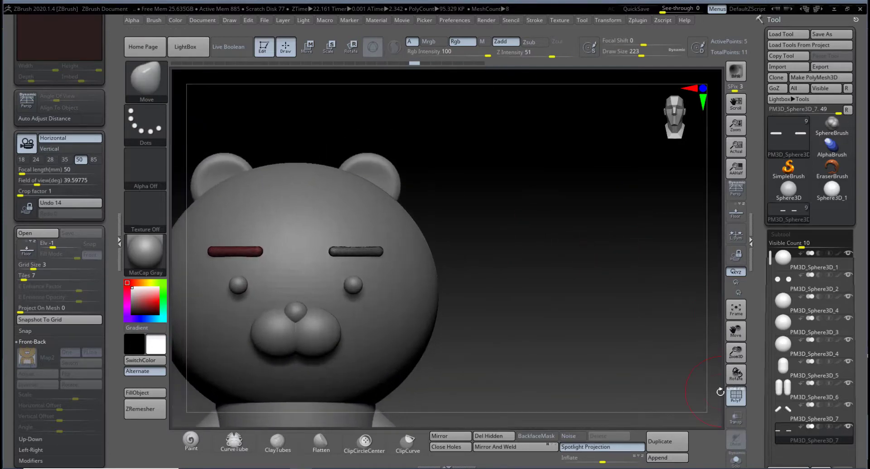
# Step: Turn off the polygroup wireframe display and flatten the eyebrow's depth with the Scale gizmo
pyautogui.click(735, 396)
pyautogui.moveTo(670, 354); pyautogui.dragTo(598, 312)
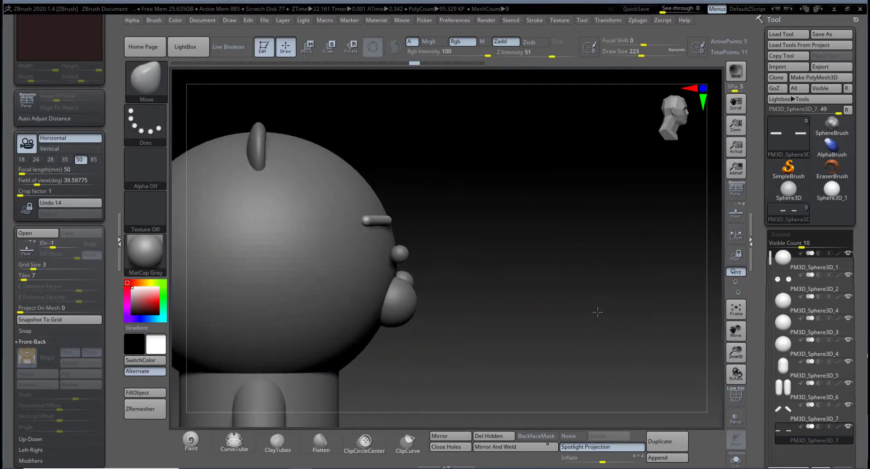
pyautogui.keyDown('alt'); pyautogui.moveTo(510, 295); pyautogui.dragTo(490, 281); pyautogui.keyUp('alt')
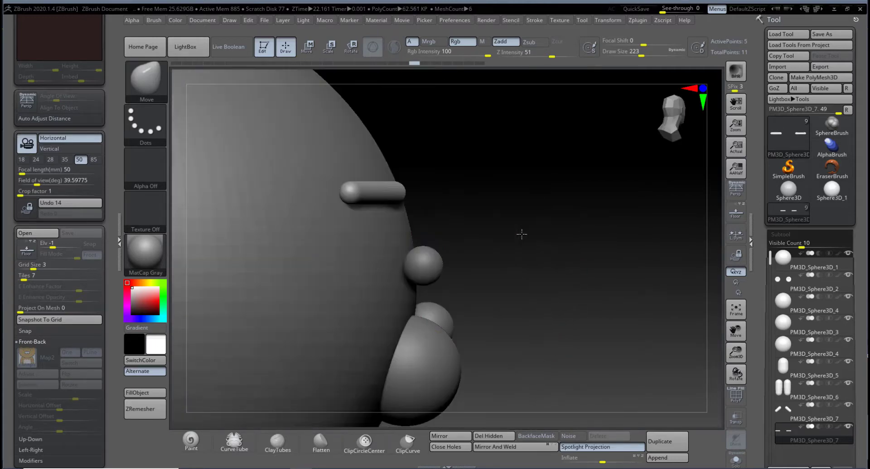
pyautogui.keyDown('alt'); pyautogui.moveTo(518, 231); pyautogui.dragTo(436, 287); pyautogui.keyUp('alt')
pyautogui.click(329, 46)
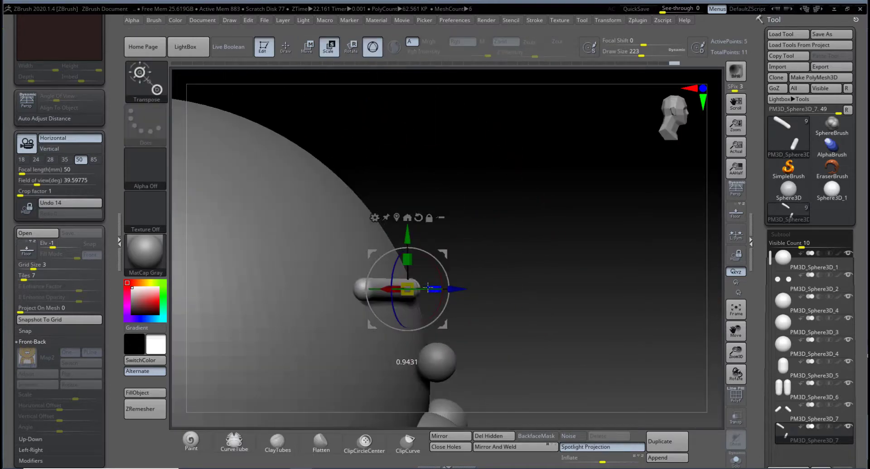
pyautogui.moveTo(487, 278); pyautogui.dragTo(501, 385)
pyautogui.moveTo(436, 297); pyautogui.dragTo(395, 295)
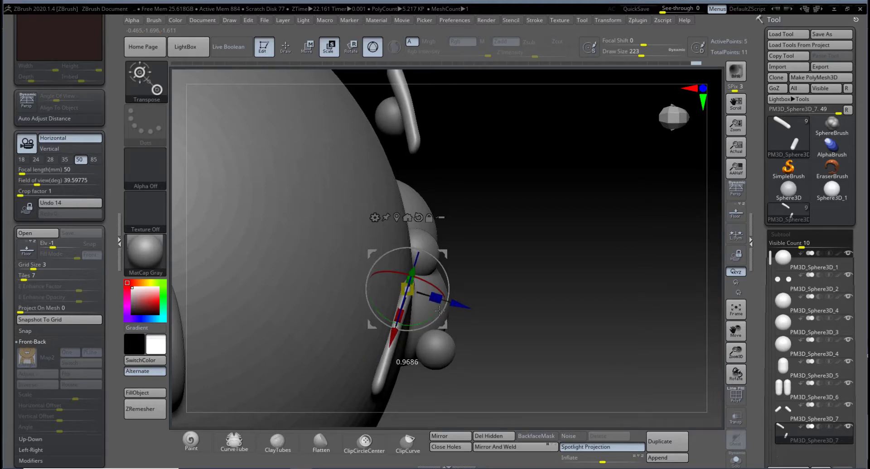
# Step: Angle the eyebrow to follow the slope of the head and thin it further with the gizmo
pyautogui.moveTo(458, 307); pyautogui.dragTo(491, 231)
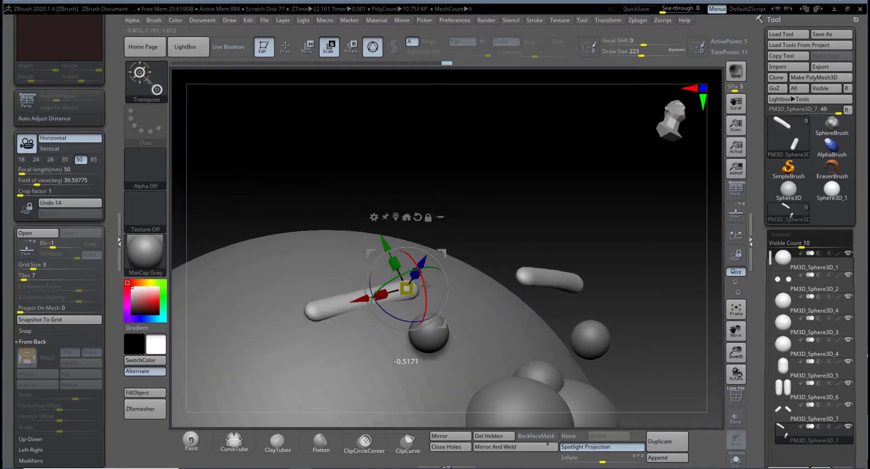
pyautogui.moveTo(425, 285); pyautogui.dragTo(427, 282)
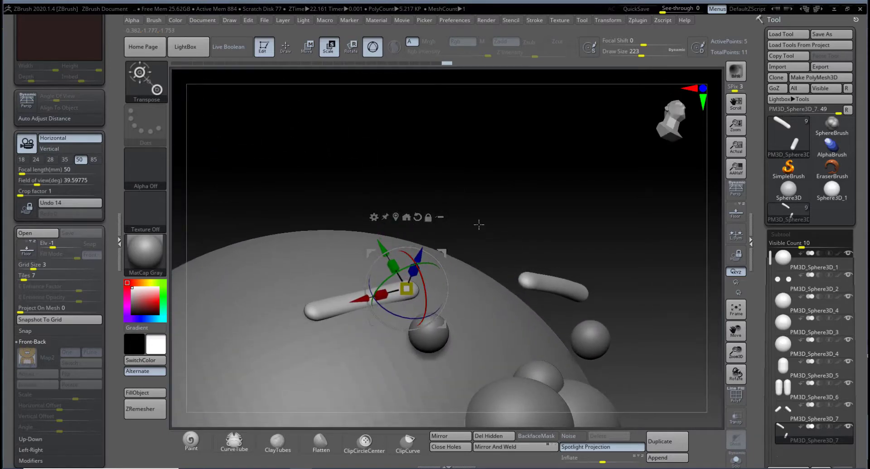
pyautogui.moveTo(481, 226); pyautogui.dragTo(457, 349)
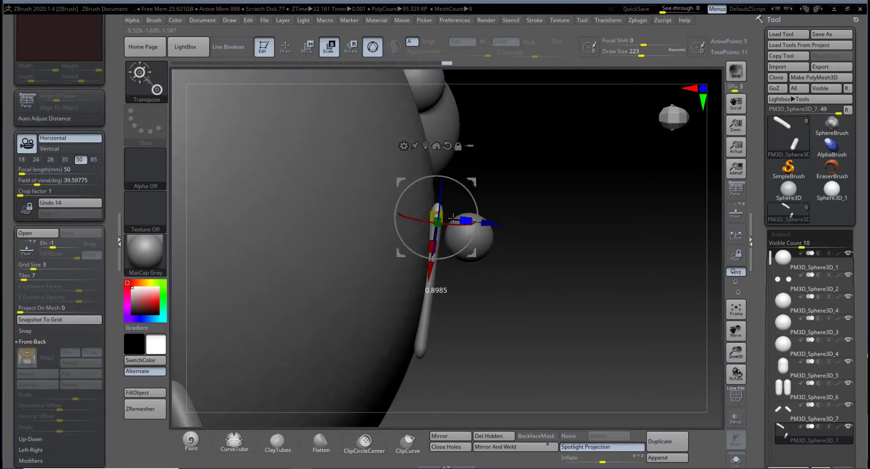
# Step: Bend the thinned eyebrow closer to the head with the Move brush, reducing the draw size to 145
pyautogui.press('q')
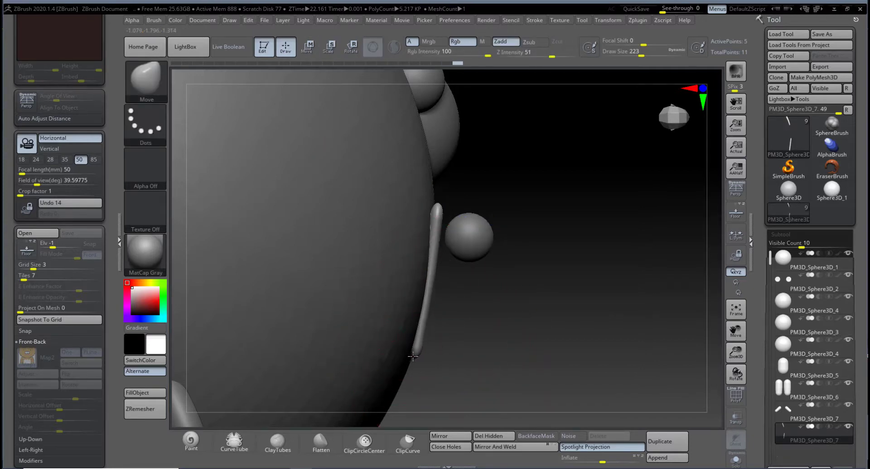
pyautogui.moveTo(443, 208); pyautogui.dragTo(435, 208)
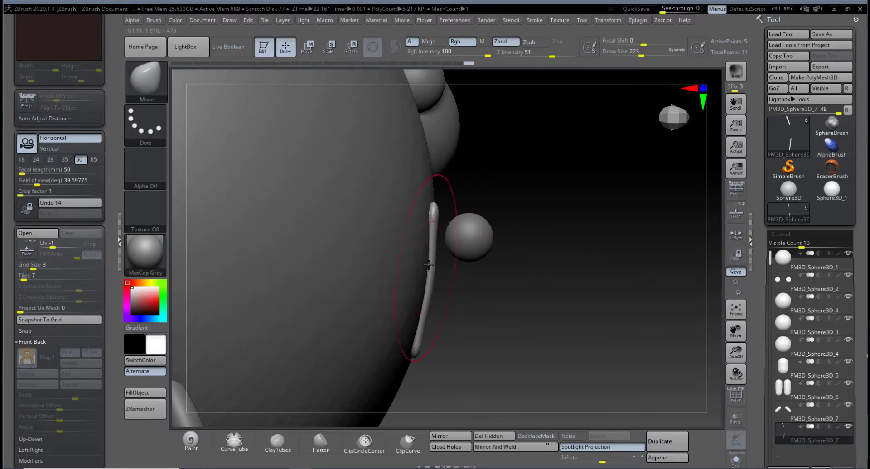
pyautogui.moveTo(428, 240); pyautogui.dragTo(429, 241)
pyautogui.moveTo(417, 309); pyautogui.dragTo(417, 310)
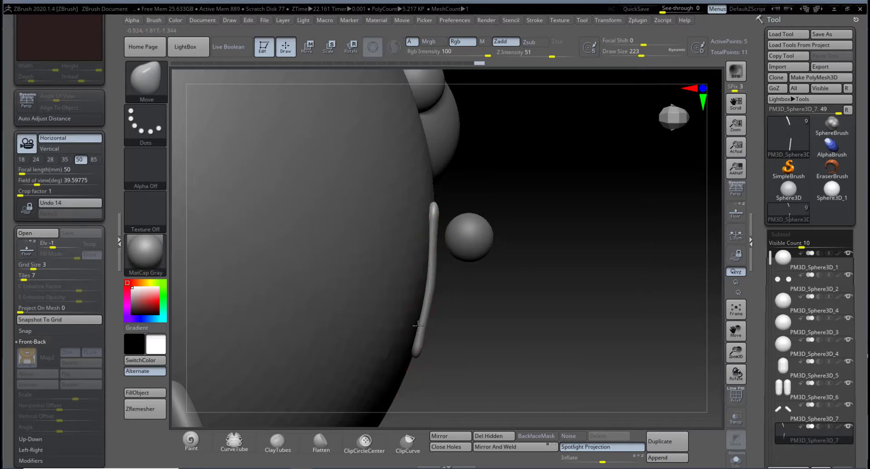
pyautogui.press('shift')
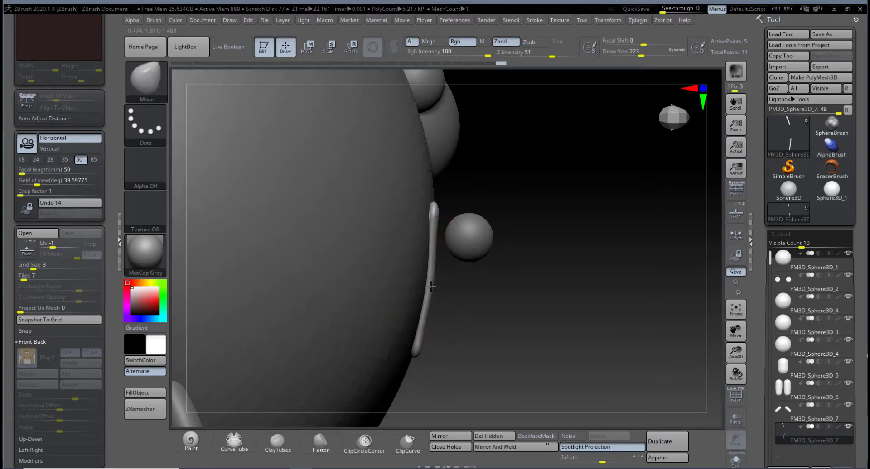
pyautogui.press('space')
pyautogui.moveTo(444, 213); pyautogui.dragTo(436, 212)
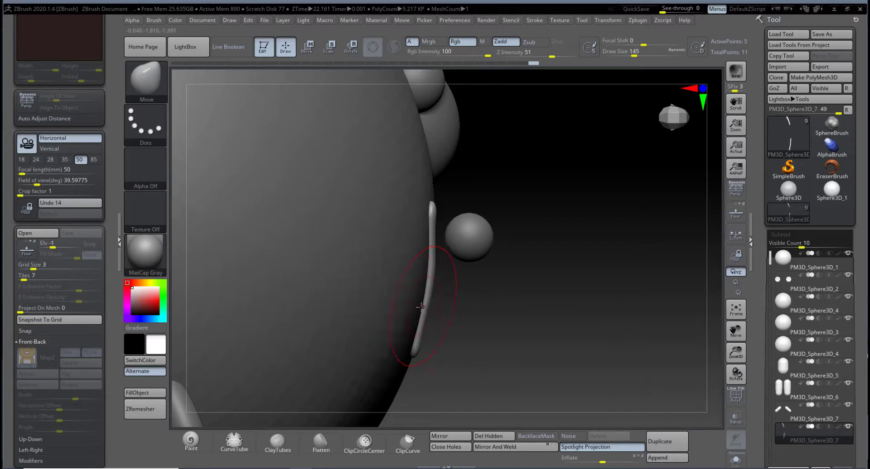
# Step: Smooth the eyebrow at both ends from the front of the head
pyautogui.moveTo(420, 309)
pyautogui.mouseDown(button='right')
pyautogui.moveTo(501, 286)
pyautogui.moveTo(461, 249)
pyautogui.mouseUp(button='right')
pyautogui.moveTo(532, 255); pyautogui.dragTo(437, 257, button='right')
pyautogui.keyDown('shift'); pyautogui.click(411, 324); pyautogui.keyUp('shift')
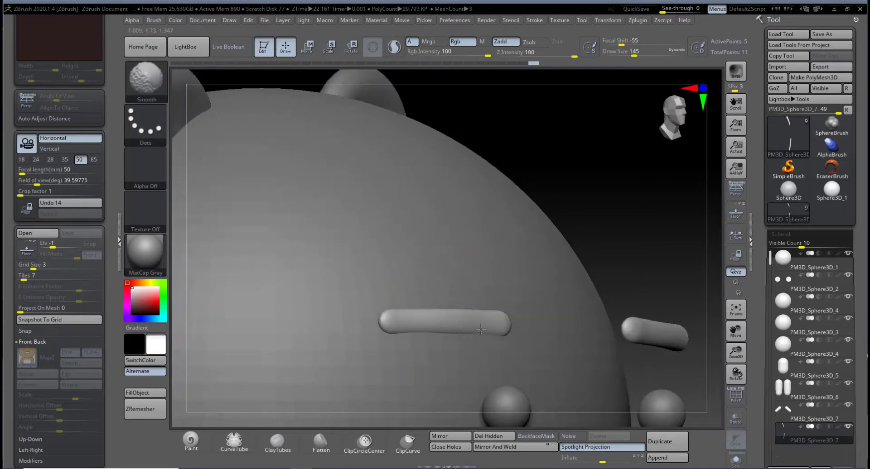
pyautogui.keyDown('shift'); pyautogui.click(492, 323); pyautogui.keyUp('shift')
pyautogui.moveTo(671, 249); pyautogui.dragTo(589, 253, button='right')
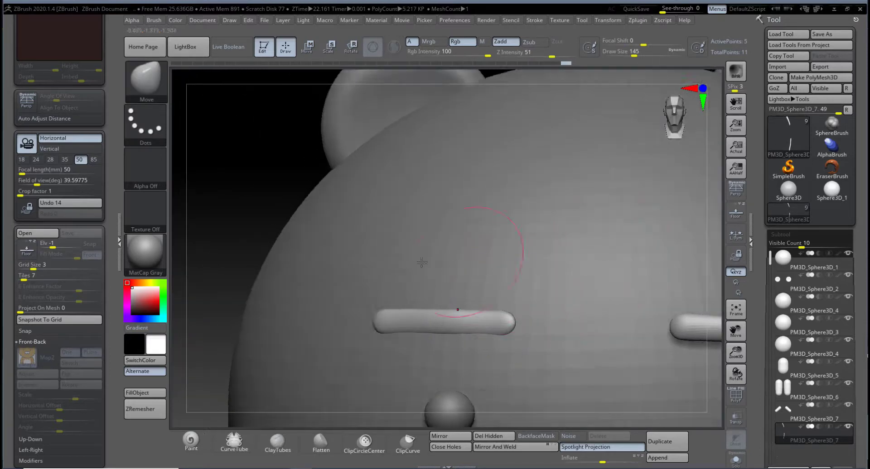
# Step: Fit the eyebrow's outer end to the head surface with the Move brush at draw sizes 59 and 104
pyautogui.moveTo(253, 201); pyautogui.dragTo(277, 330)
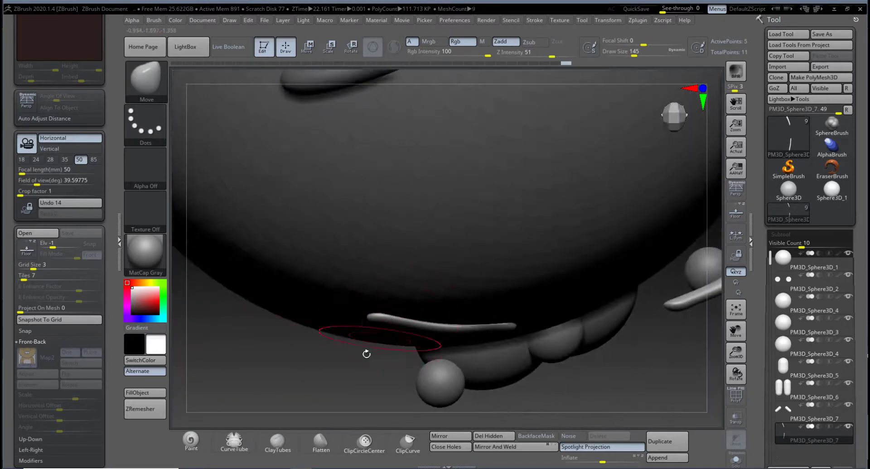
pyautogui.moveTo(365, 353)
pyautogui.mouseDown()
pyautogui.moveTo(349, 373)
pyautogui.moveTo(362, 340)
pyautogui.mouseUp()
pyautogui.press('space')
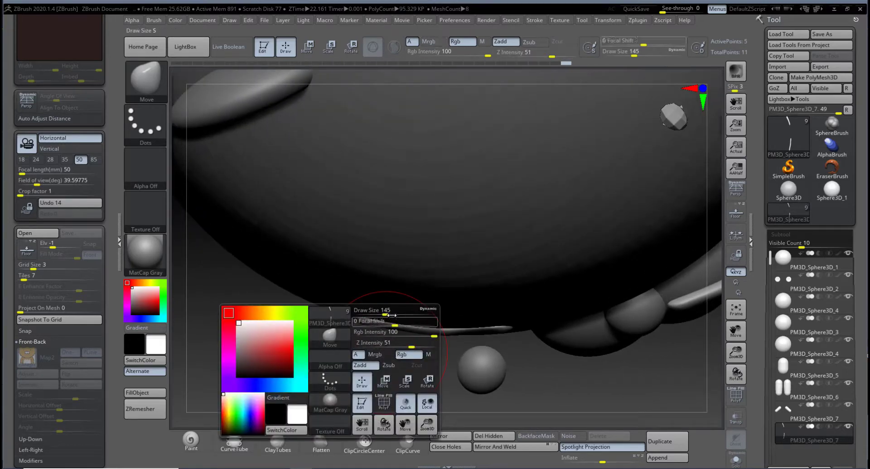
pyautogui.moveTo(384, 314); pyautogui.dragTo(372, 314)
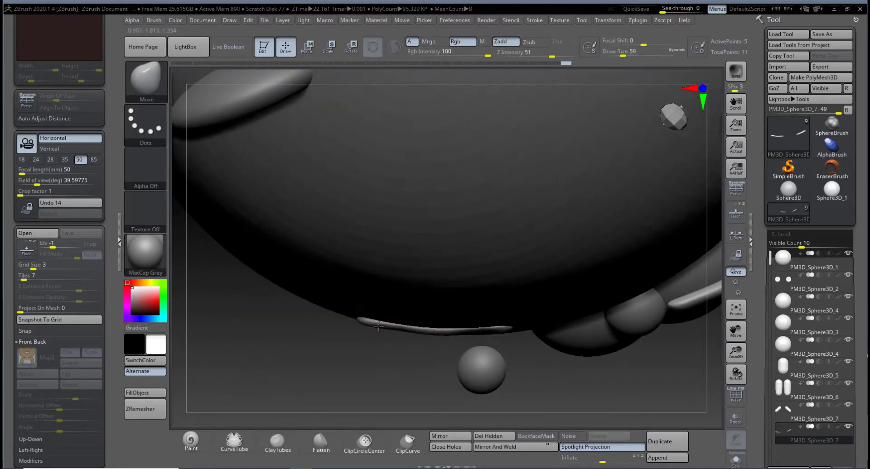
pyautogui.press('space')
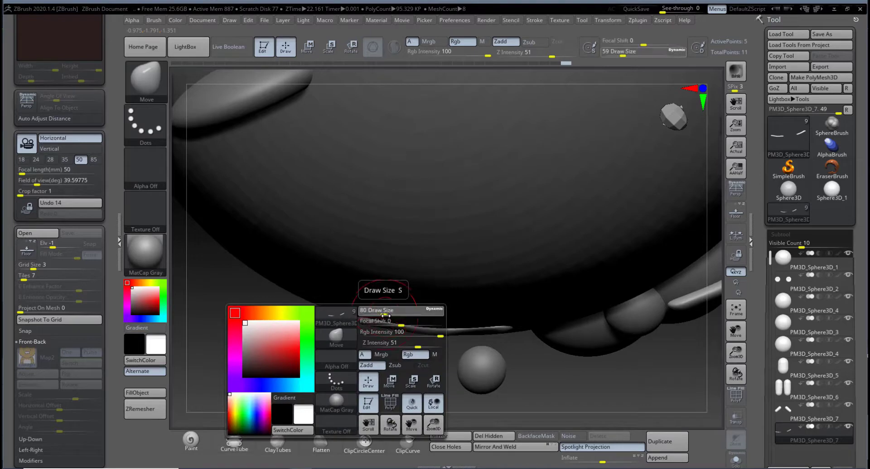
pyautogui.moveTo(378, 314); pyautogui.dragTo(388, 324)
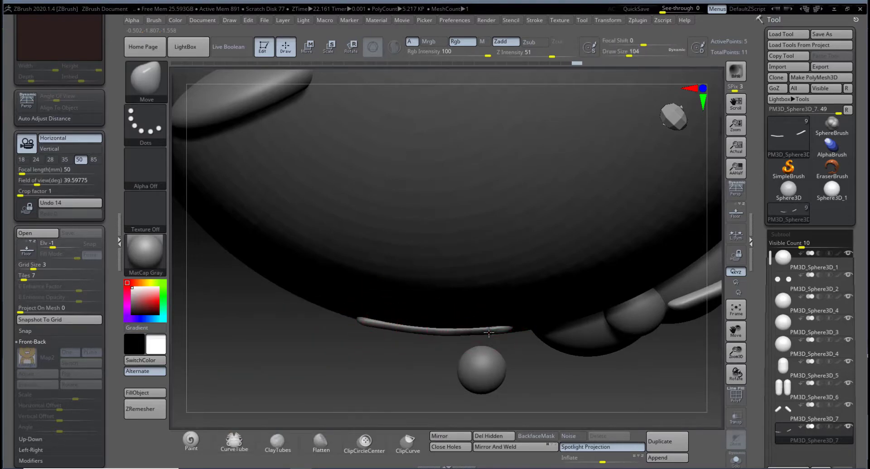
# Step: Refine the eyebrow's ends and outline with the Move brush, and apply Mirror And Weld to match the other eyebrow
pyautogui.moveTo(438, 368); pyautogui.dragTo(443, 318)
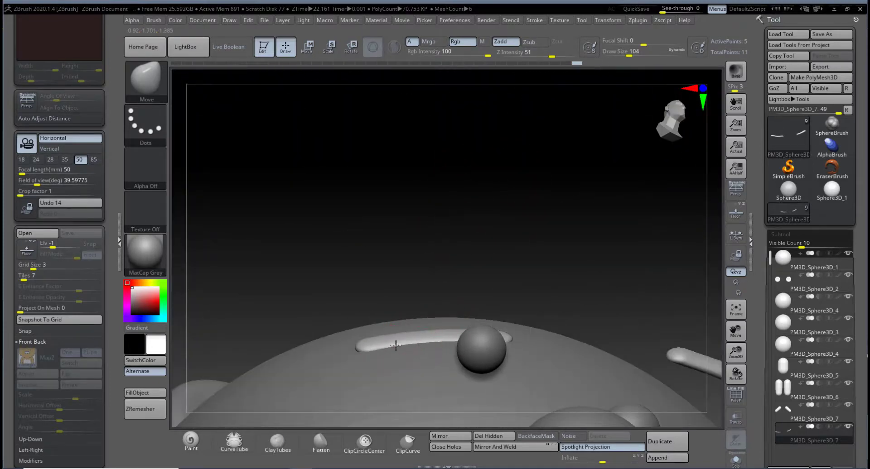
pyautogui.moveTo(389, 348); pyautogui.dragTo(385, 349)
pyautogui.moveTo(518, 320)
pyautogui.mouseDown()
pyautogui.moveTo(549, 287)
pyautogui.moveTo(487, 344)
pyautogui.moveTo(558, 295)
pyautogui.moveTo(553, 327)
pyautogui.moveTo(563, 349)
pyautogui.mouseUp()
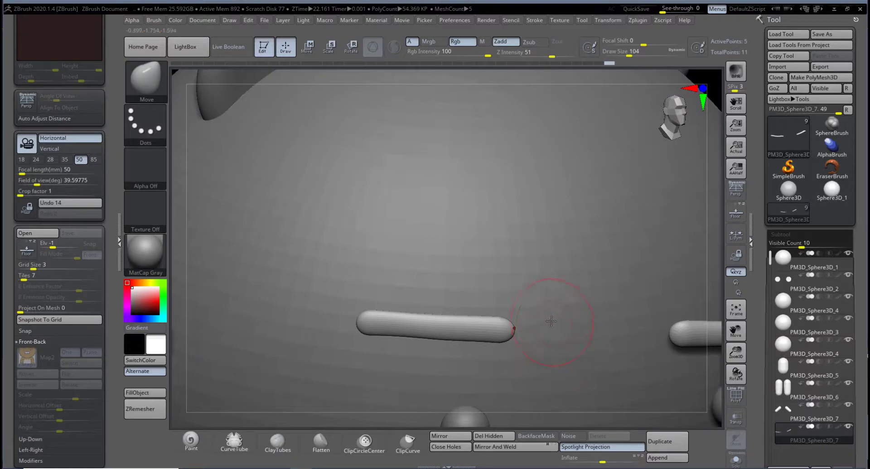
pyautogui.press('f')
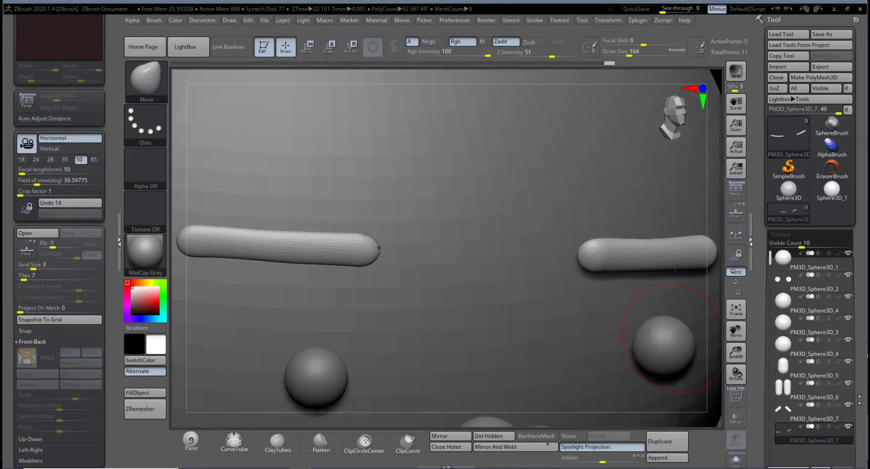
pyautogui.click(518, 448)
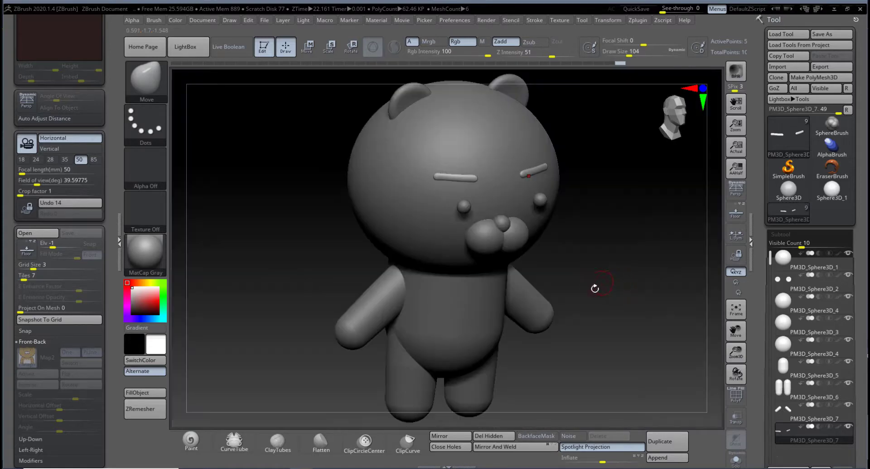
# Step: Select the eye spheres and flatten them in depth against the face with the Scale gizmo
pyautogui.moveTo(594, 288); pyautogui.dragTo(532, 327)
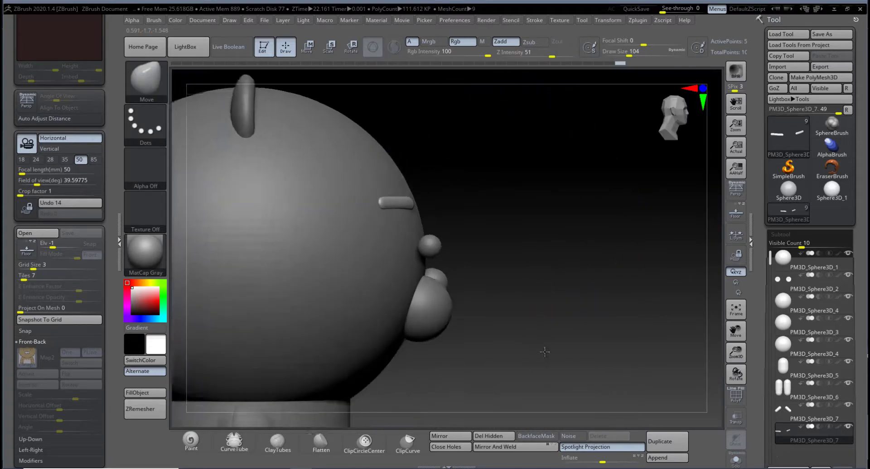
pyautogui.keyDown('alt'); pyautogui.click(432, 246); pyautogui.keyUp('alt')
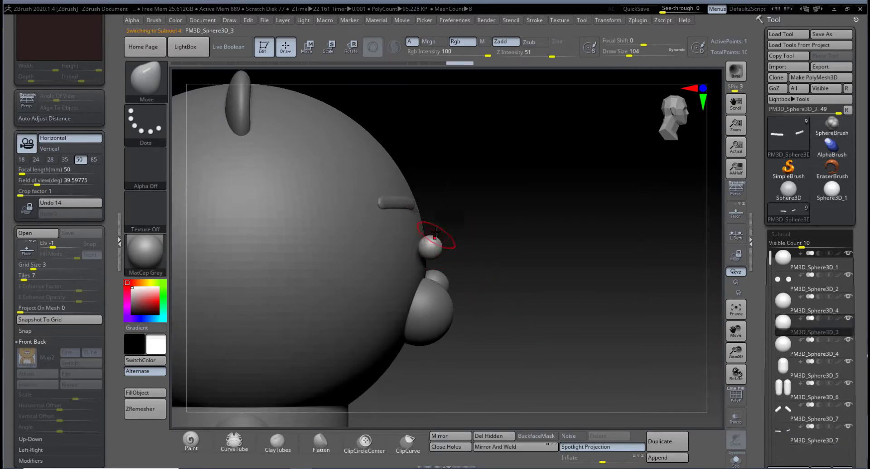
pyautogui.click(326, 52)
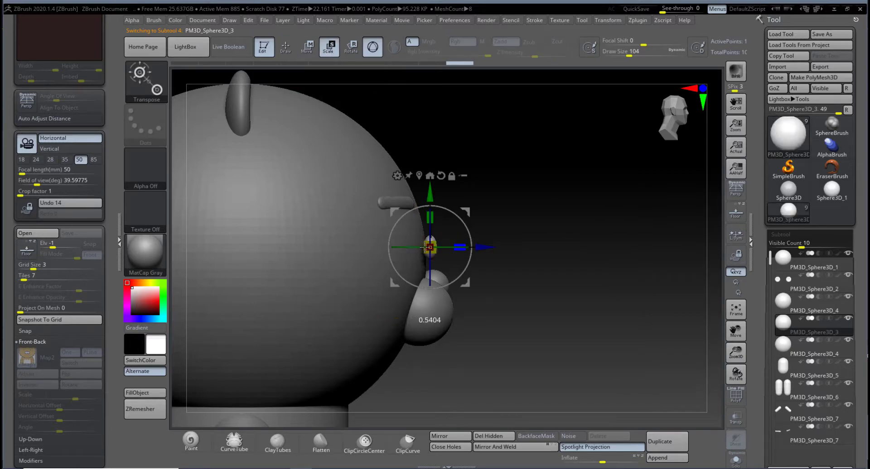
pyautogui.moveTo(499, 253); pyautogui.dragTo(480, 262)
pyautogui.moveTo(446, 213); pyautogui.dragTo(364, 209)
pyautogui.moveTo(520, 228); pyautogui.dragTo(489, 241)
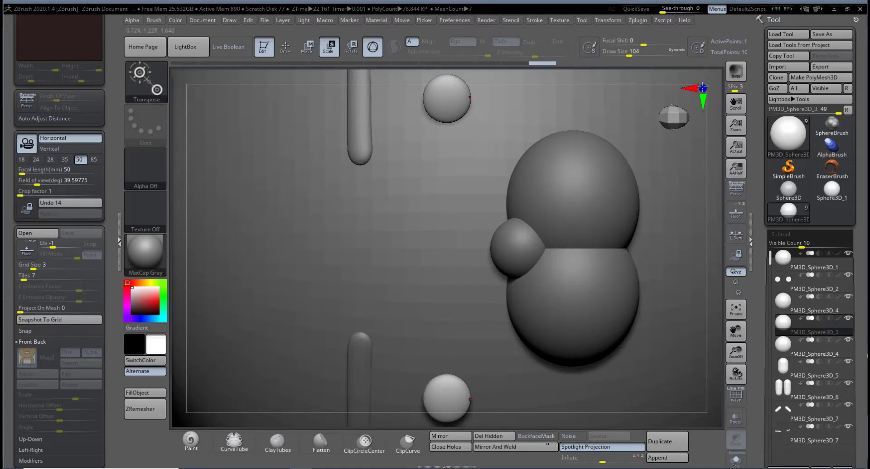
# Step: Display the front reference image and check the flattened eyes and eyebrows against it from several angles
pyautogui.click(702, 87)
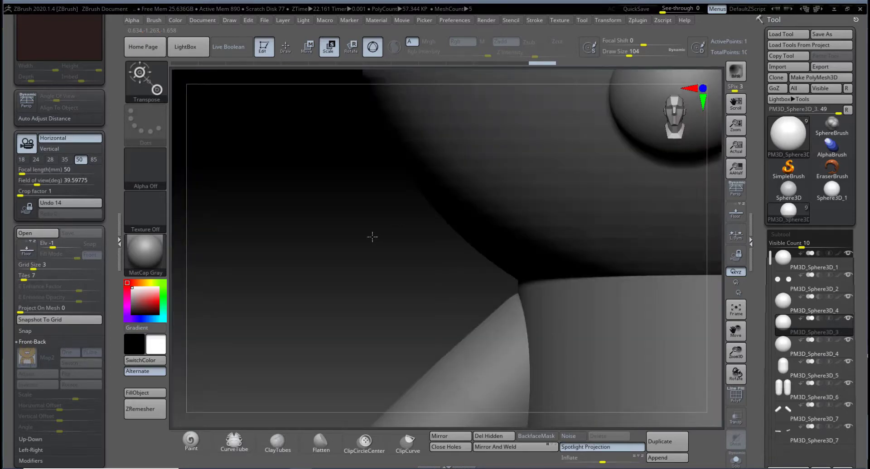
pyautogui.keyDown('alt'); pyautogui.moveTo(399, 245); pyautogui.dragTo(335, 226); pyautogui.keyUp('alt')
pyautogui.press('f')
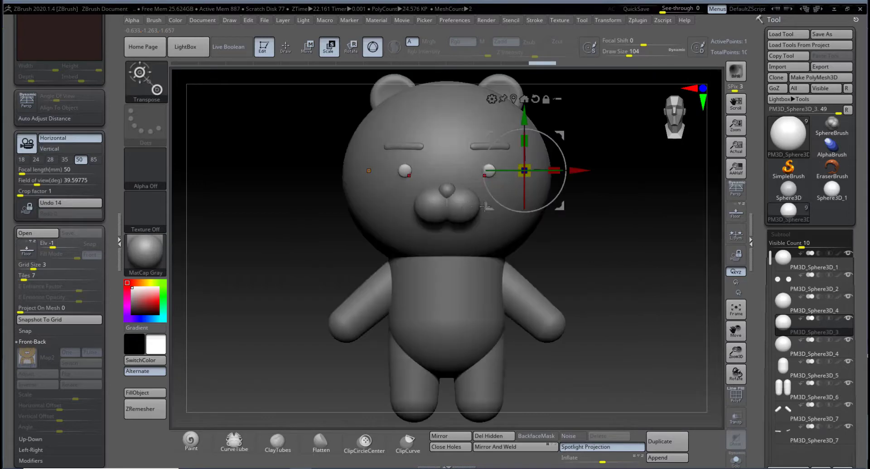
pyautogui.keyDown('alt'); pyautogui.moveTo(595, 225); pyautogui.dragTo(725, 330); pyautogui.keyUp('alt')
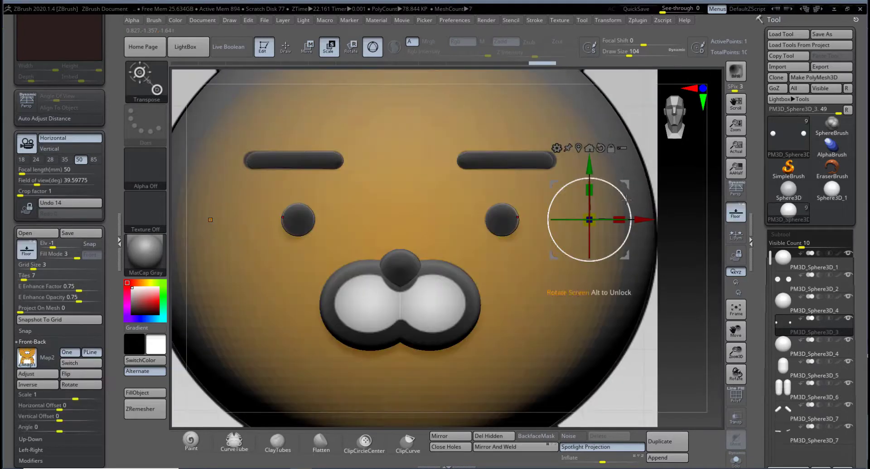
pyautogui.press('f')
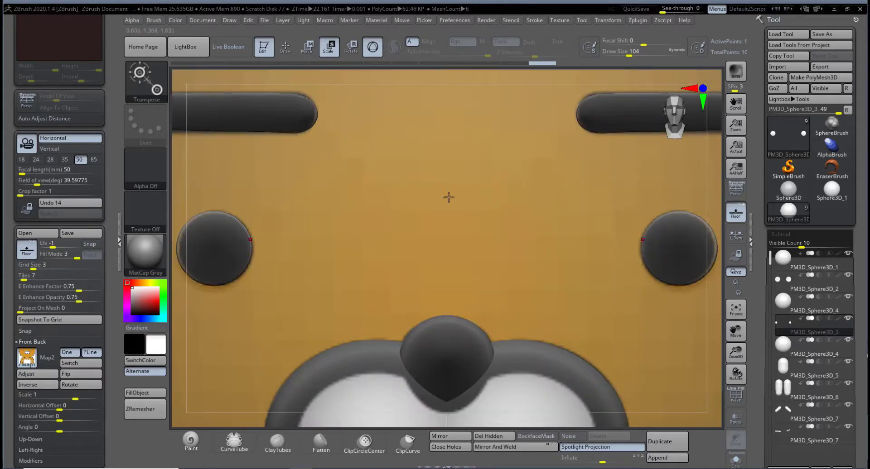
pyautogui.press('f')
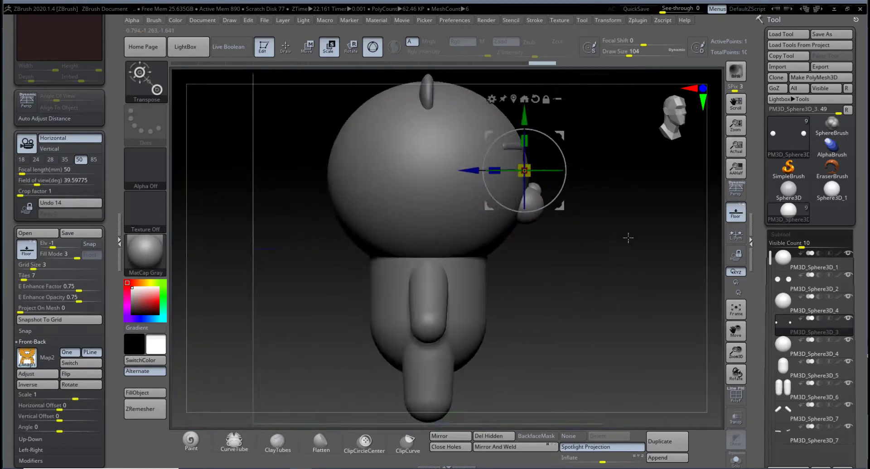
pyautogui.moveTo(626, 234); pyautogui.dragTo(461, 268)
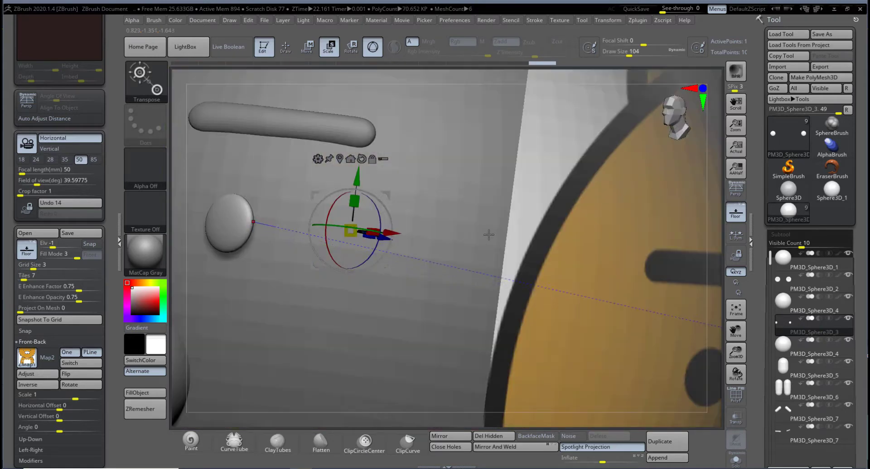
pyautogui.moveTo(488, 234); pyautogui.dragTo(608, 236)
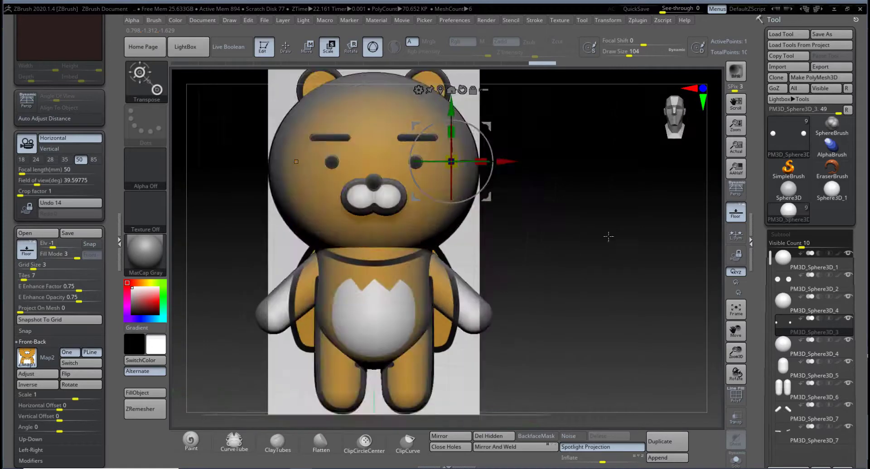
pyautogui.keyDown('alt'); pyautogui.moveTo(521, 200); pyautogui.dragTo(547, 265); pyautogui.keyUp('alt')
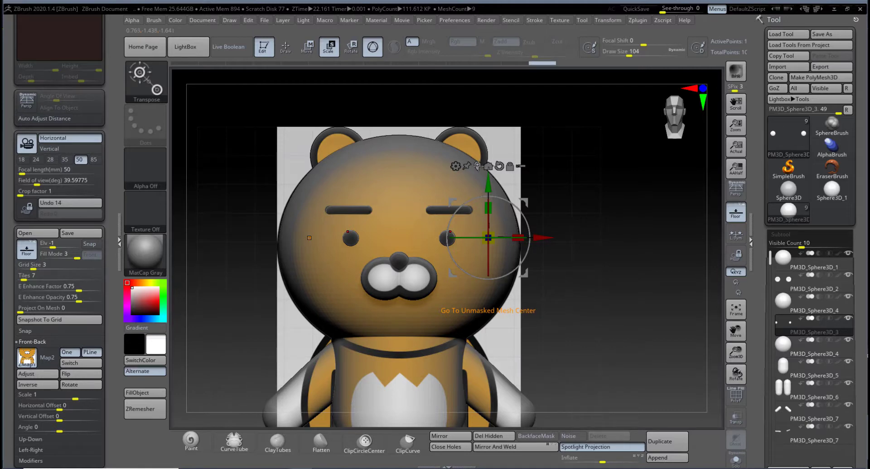
# Step: Centre the transform gizmo on the eye and move the flattened eyes in depth toward the head surface
pyautogui.click(477, 166)
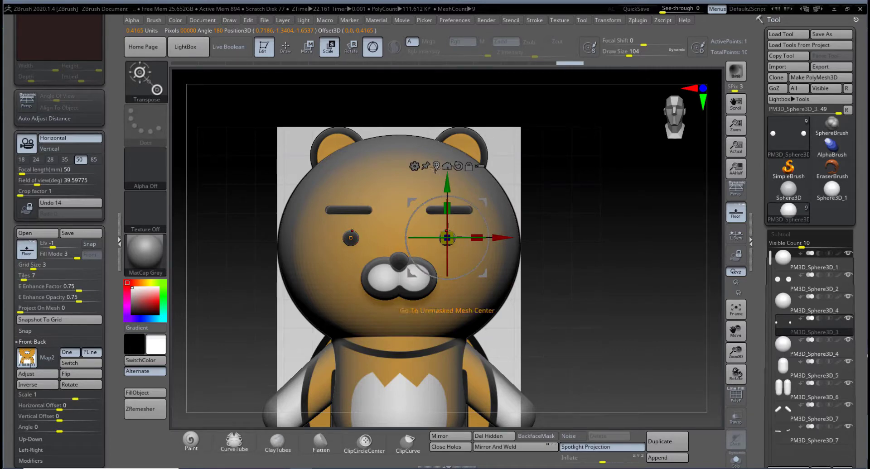
pyautogui.moveTo(621, 208); pyautogui.dragTo(519, 211)
pyautogui.keyDown('alt'); pyautogui.moveTo(344, 229); pyautogui.dragTo(345, 349); pyautogui.keyUp('alt')
pyautogui.moveTo(300, 218); pyautogui.dragTo(302, 115)
pyautogui.moveTo(474, 272); pyautogui.dragTo(488, 265)
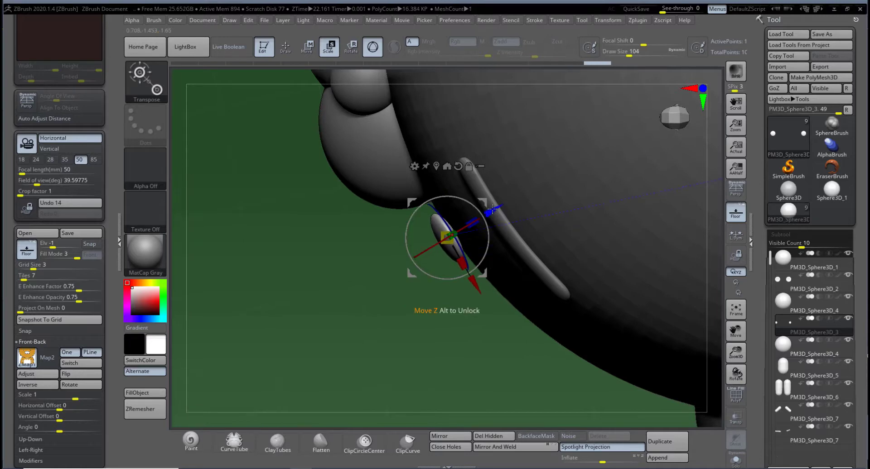
pyautogui.moveTo(492, 210); pyautogui.dragTo(503, 207)
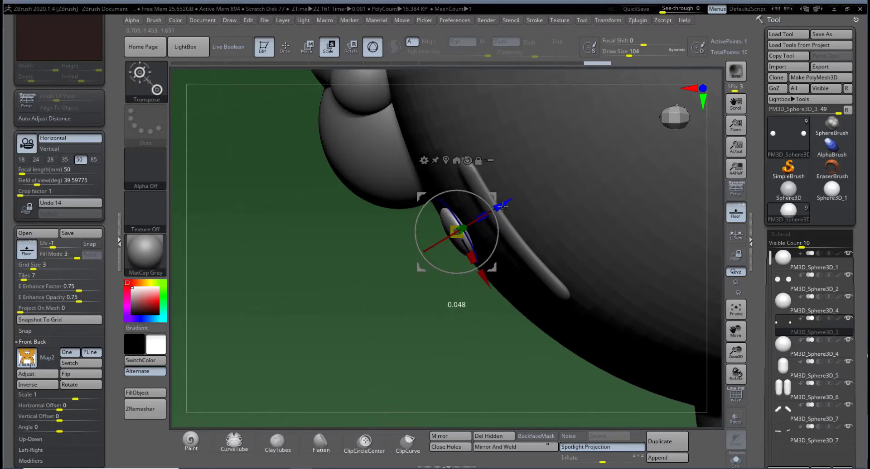
pyautogui.moveTo(503, 206); pyautogui.dragTo(482, 204, button='right')
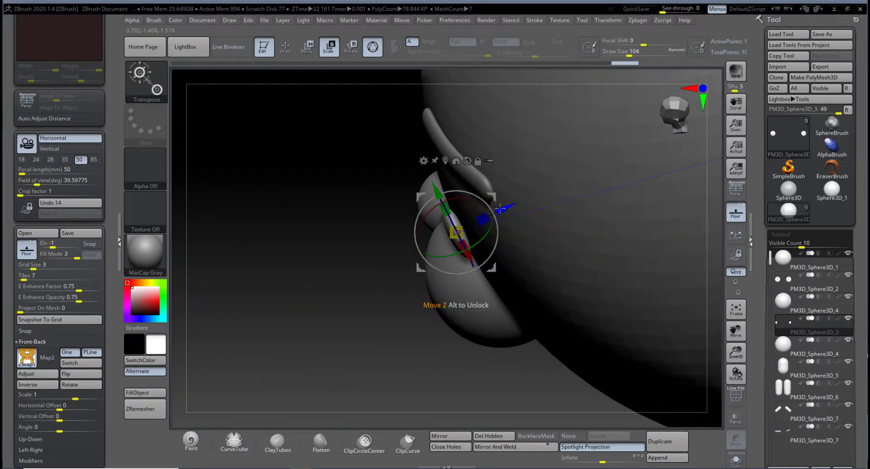
pyautogui.moveTo(504, 209); pyautogui.dragTo(505, 209)
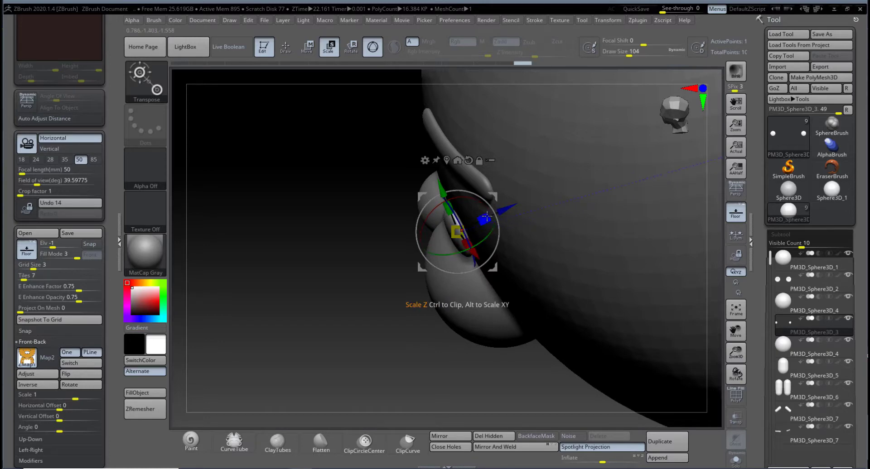
pyautogui.moveTo(503, 210); pyautogui.dragTo(374, 223, button='right')
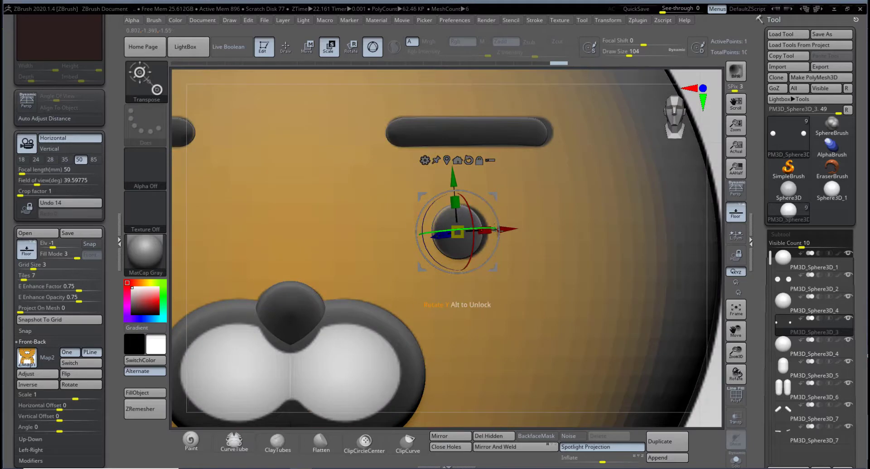
# Step: Shift the eyes slightly outward and adjust their scale with the gizmo to match the front reference image
pyautogui.moveTo(497, 230); pyautogui.dragTo(510, 230)
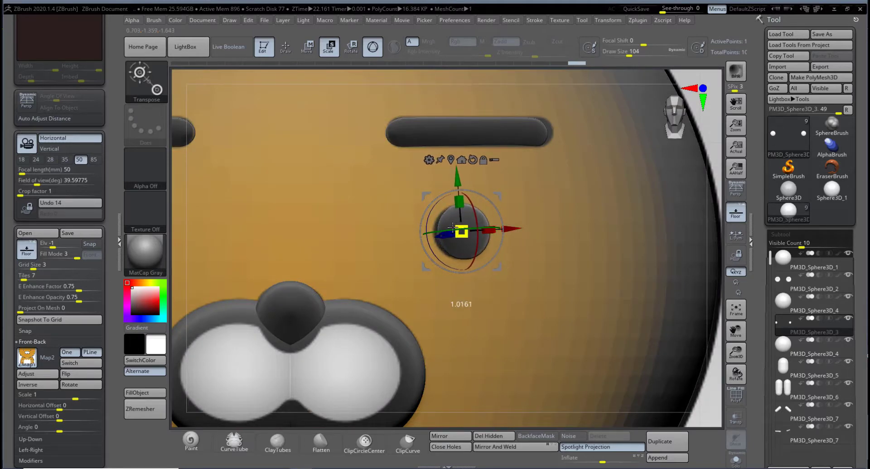
pyautogui.moveTo(486, 230); pyautogui.dragTo(493, 228)
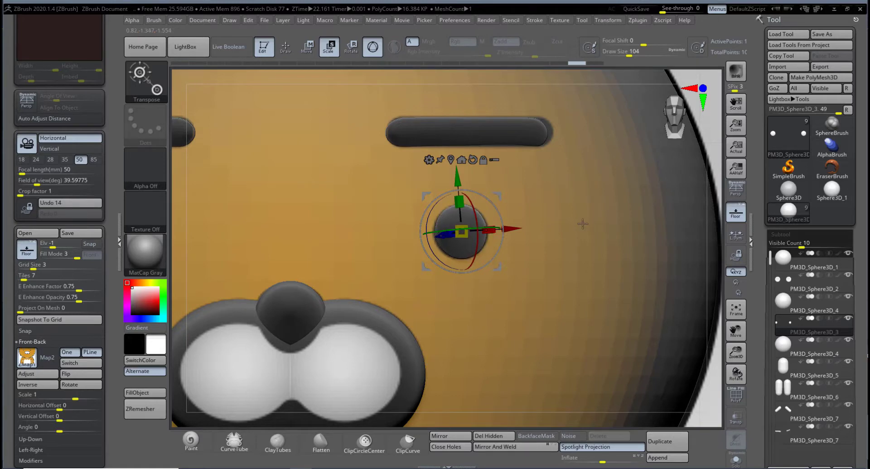
pyautogui.press('f')
pyautogui.press('f')
pyautogui.moveTo(547, 231); pyautogui.dragTo(631, 233, button='right')
pyautogui.keyDown('alt'); pyautogui.moveTo(531, 274); pyautogui.dragTo(415, 345, button='right'); pyautogui.keyUp('alt')
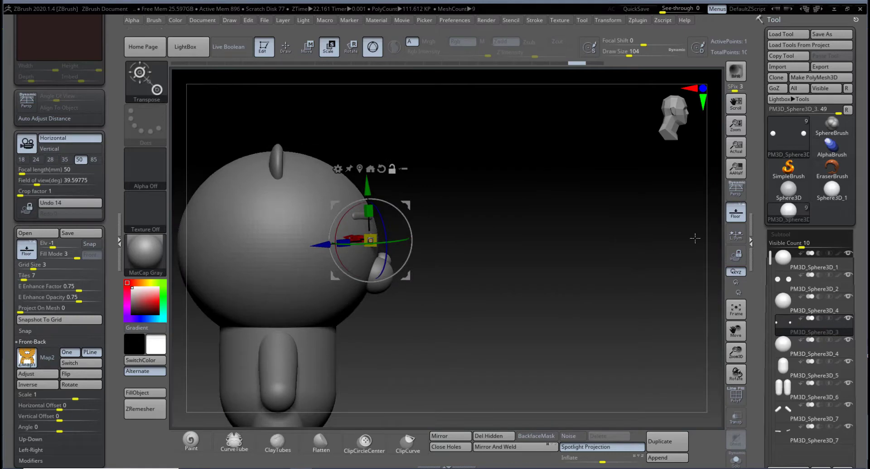
# Step: Refine the eyes' depth and tilt with the gizmo so they follow the head's curvature
pyautogui.click(290, 53)
pyautogui.moveTo(479, 188)
pyautogui.mouseDown(button='right')
pyautogui.moveTo(443, 260)
pyautogui.moveTo(442, 314)
pyautogui.moveTo(442, 184)
pyautogui.moveTo(461, 178)
pyautogui.moveTo(354, 171)
pyautogui.moveTo(361, 170)
pyautogui.moveTo(351, 180)
pyautogui.moveTo(297, 179)
pyautogui.moveTo(336, 138)
pyautogui.moveTo(357, 125)
pyautogui.moveTo(368, 134)
pyautogui.mouseUp(button='right')
pyautogui.click(307, 50)
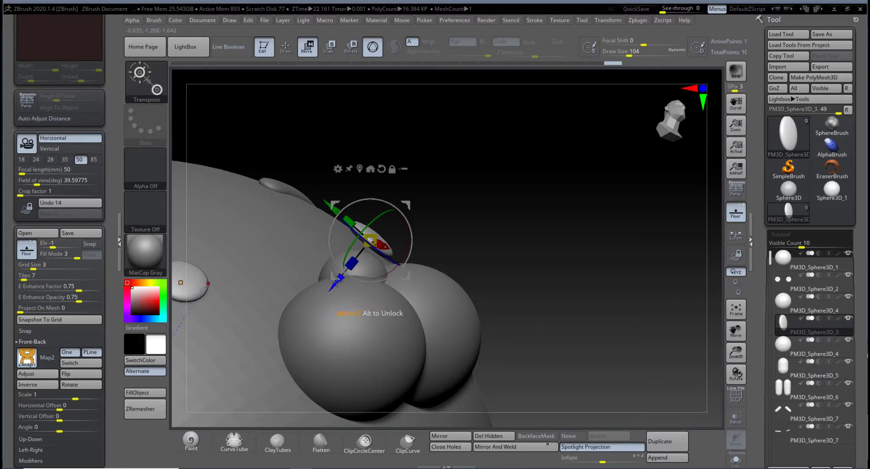
pyautogui.moveTo(337, 283); pyautogui.dragTo(354, 274)
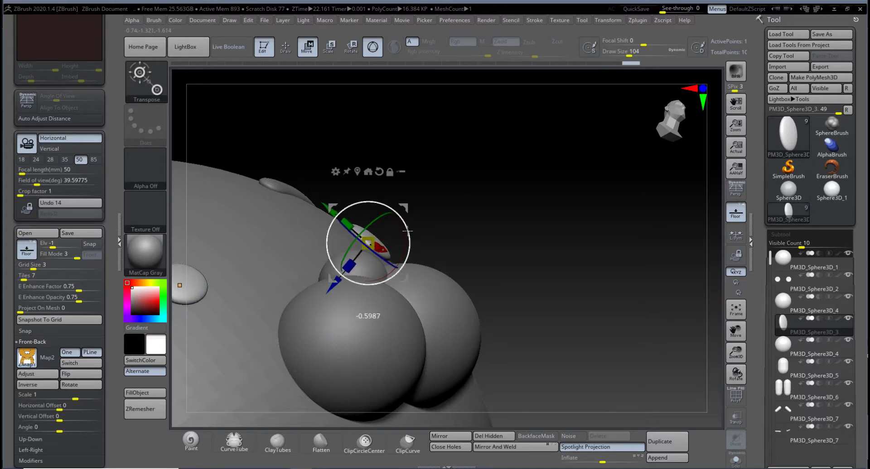
pyautogui.moveTo(445, 219); pyautogui.dragTo(388, 139)
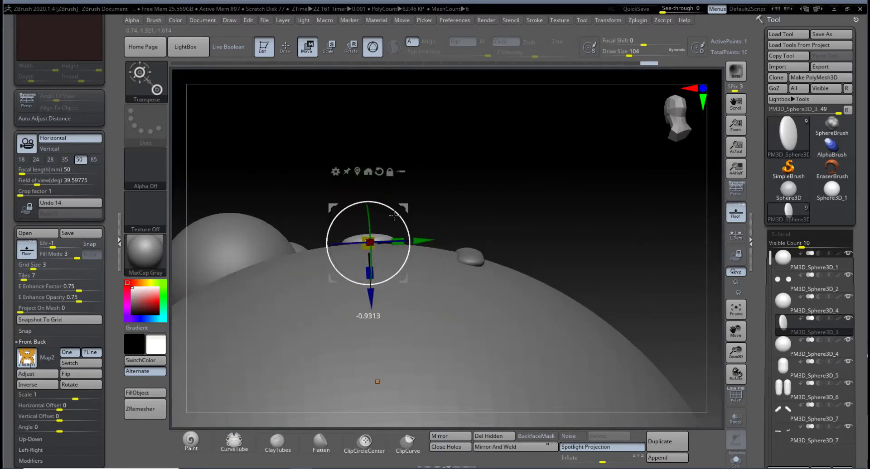
pyautogui.moveTo(394, 217); pyautogui.dragTo(562, 241)
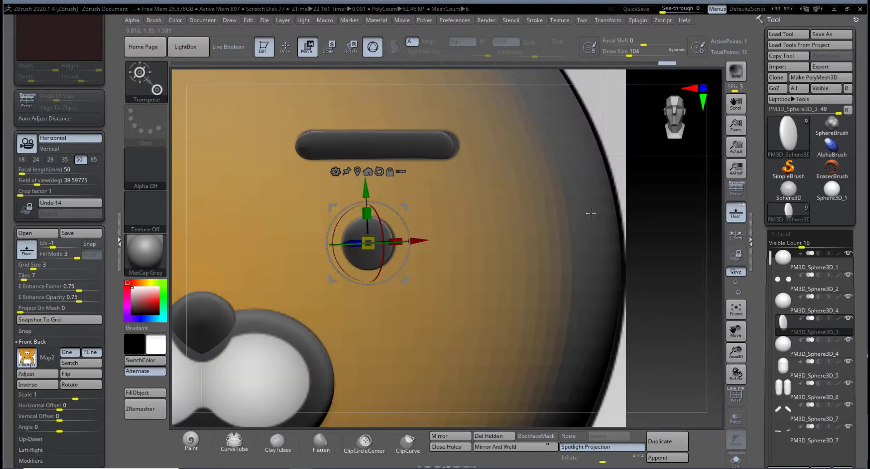
pyautogui.keyDown('shift'); pyautogui.moveTo(590, 213); pyautogui.dragTo(540, 199); pyautogui.keyUp('shift')
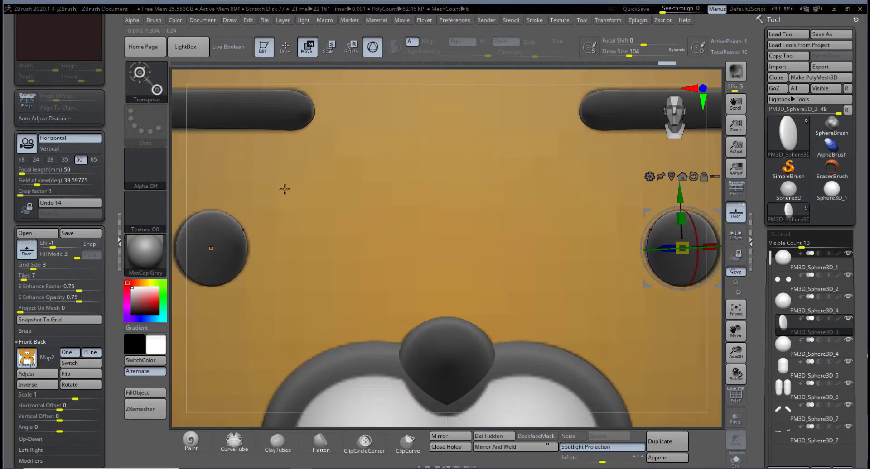
# Step: Select the muzzle, tilt it to follow the slope of the face in side view, and push it against the head
pyautogui.click(290, 49)
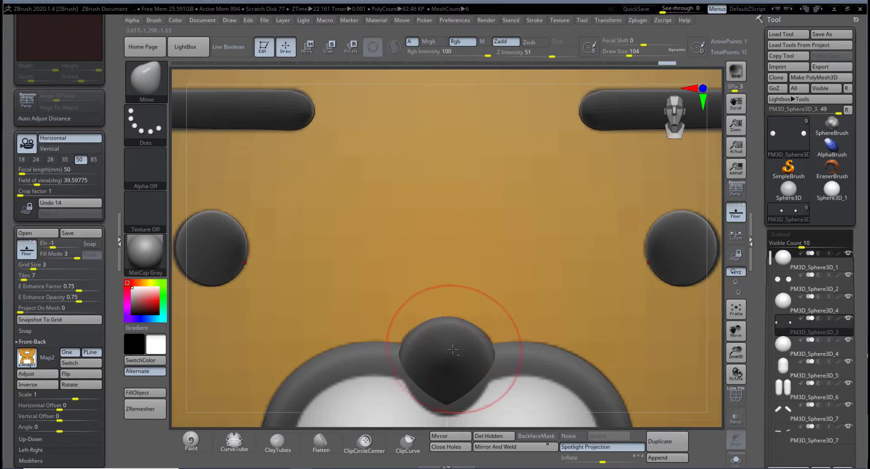
pyautogui.keyDown('alt'); pyautogui.click(475, 344); pyautogui.keyUp('alt')
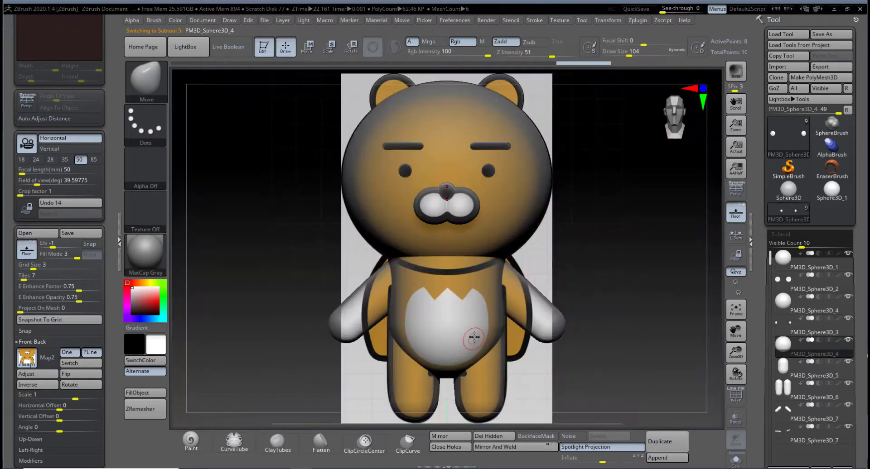
pyautogui.press('f')
pyautogui.keyDown('alt'); pyautogui.moveTo(598, 247); pyautogui.dragTo(543, 410); pyautogui.keyUp('alt')
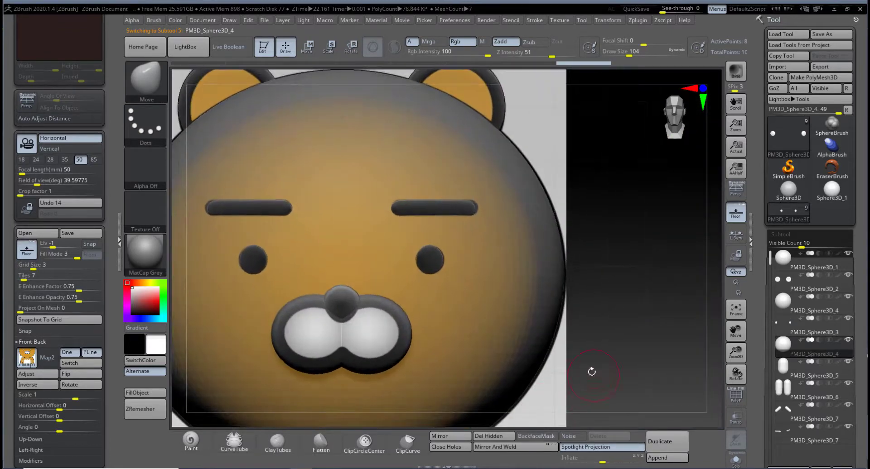
pyautogui.moveTo(592, 371)
pyautogui.mouseDown()
pyautogui.moveTo(610, 372)
pyautogui.moveTo(587, 356)
pyautogui.moveTo(541, 352)
pyautogui.moveTo(485, 315)
pyautogui.mouseUp()
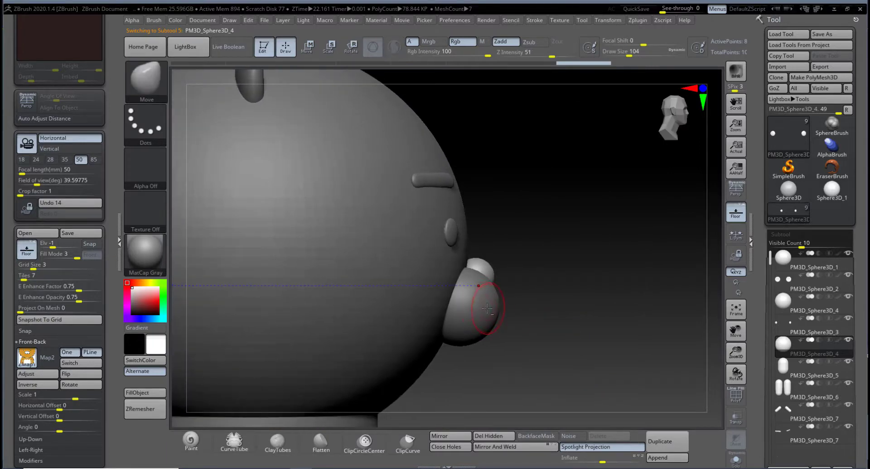
pyautogui.keyDown('alt'); pyautogui.click(482, 316); pyautogui.keyUp('alt')
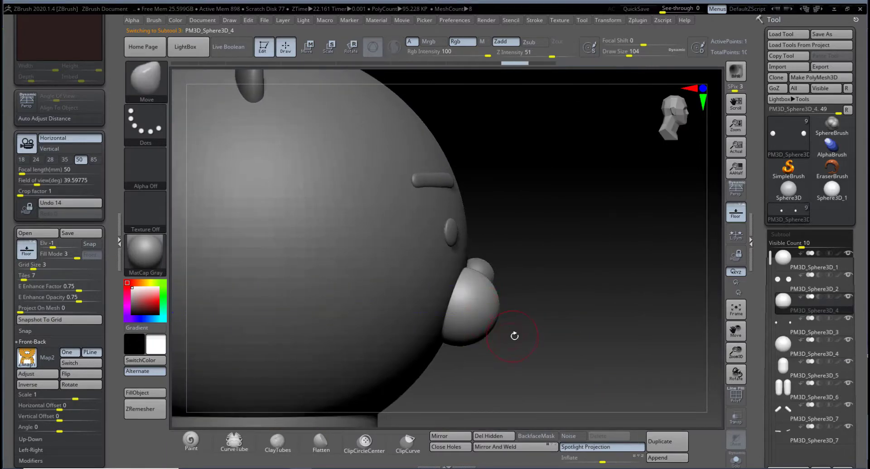
pyautogui.press('w')
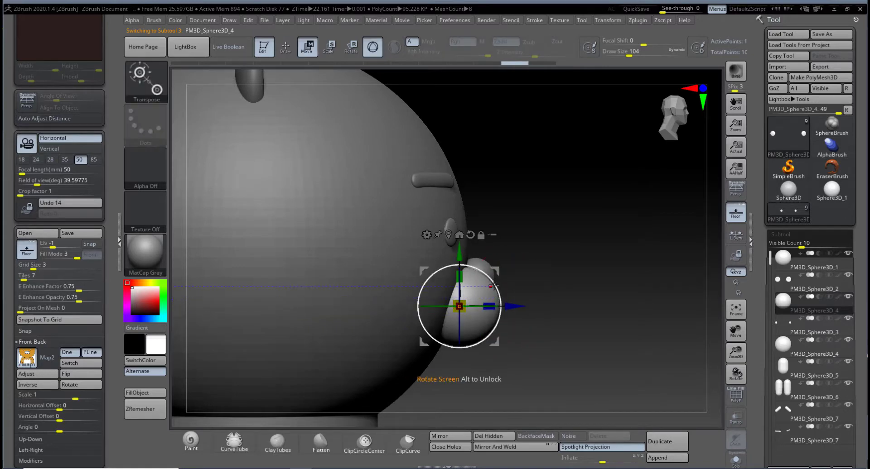
pyautogui.moveTo(495, 289); pyautogui.dragTo(499, 291)
pyautogui.moveTo(498, 295); pyautogui.dragTo(496, 320)
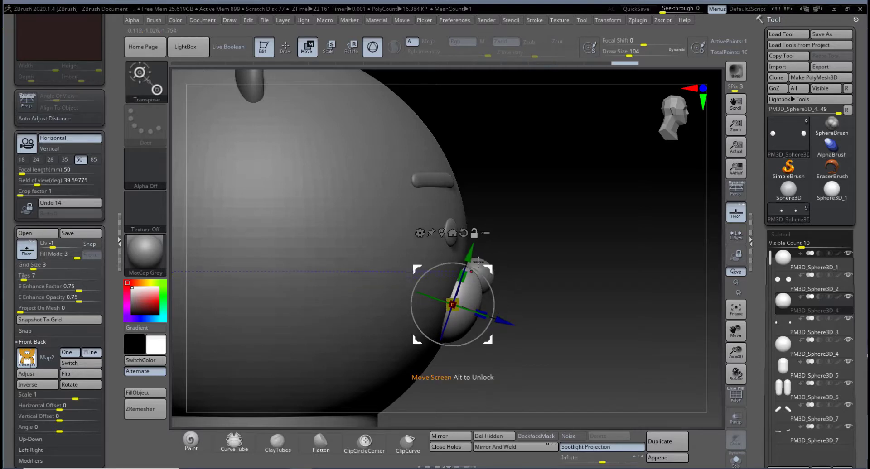
pyautogui.keyDown('alt'); pyautogui.moveTo(489, 272); pyautogui.dragTo(494, 292); pyautogui.keyUp('alt')
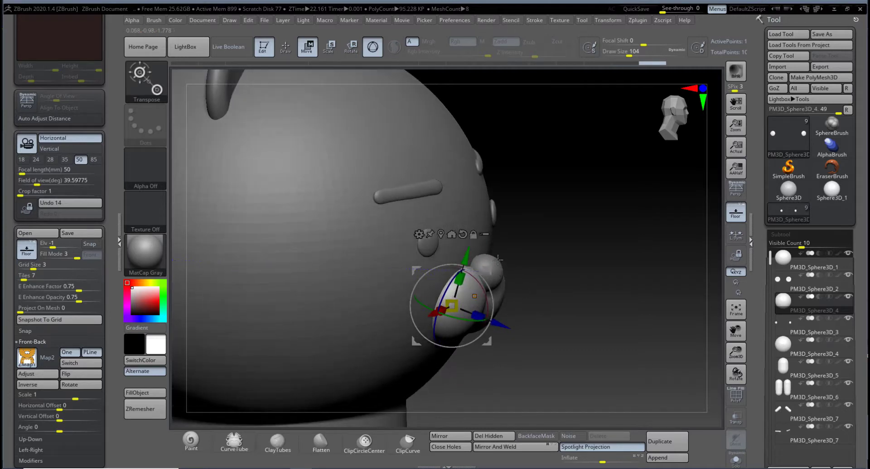
# Step: Select the nose, reposition it on the tilted muzzle in side view, and fit its height and size to the front reference
pyautogui.keyDown('alt'); pyautogui.click(486, 267); pyautogui.keyUp('alt')
pyautogui.keyDown('shift'); pyautogui.moveTo(578, 282); pyautogui.dragTo(573, 274); pyautogui.keyUp('shift')
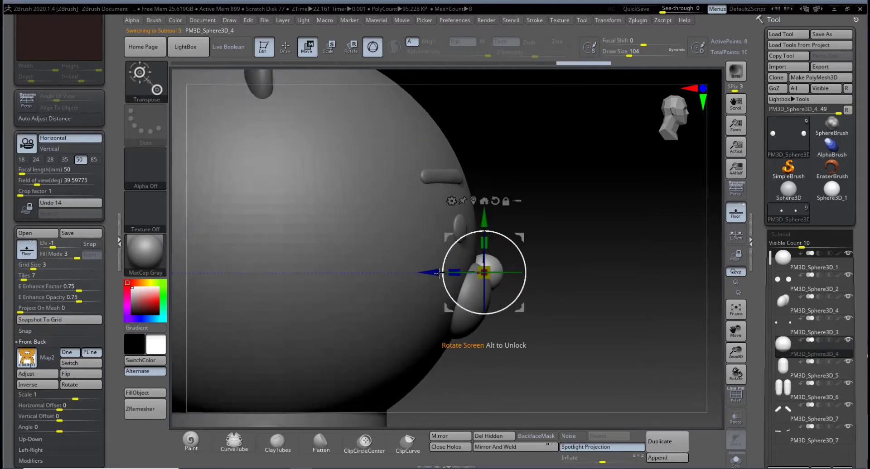
pyautogui.moveTo(446, 272); pyautogui.dragTo(440, 273)
pyautogui.moveTo(521, 264); pyautogui.dragTo(510, 274)
pyautogui.moveTo(431, 262); pyautogui.dragTo(424, 260)
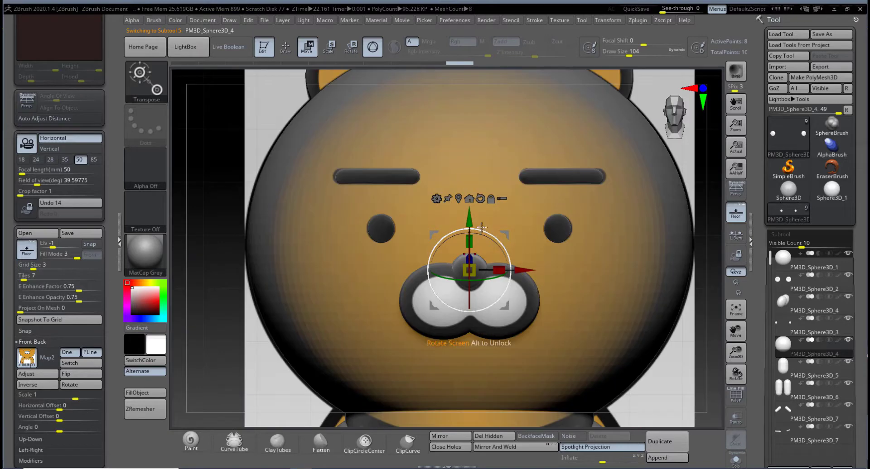
pyautogui.moveTo(468, 229); pyautogui.dragTo(468, 231)
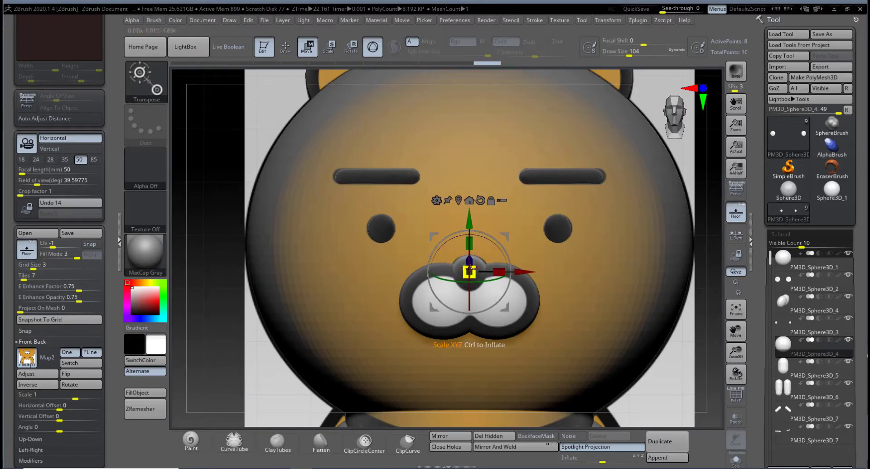
pyautogui.moveTo(469, 272); pyautogui.dragTo(475, 267)
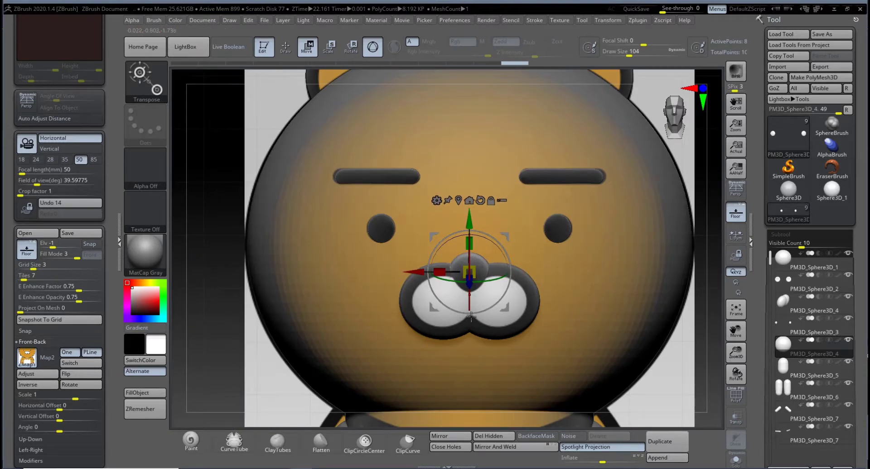
pyautogui.press('f')
pyautogui.press('f')
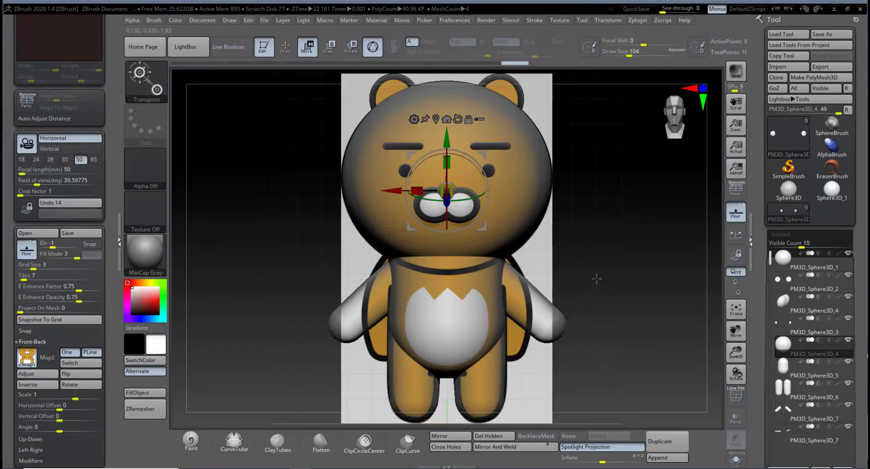
pyautogui.moveTo(589, 284); pyautogui.dragTo(597, 311)
pyautogui.moveTo(600, 249)
pyautogui.keyDown('alt'); pyautogui.mouseDown()
pyautogui.moveTo(612, 292)
pyautogui.moveTo(565, 244)
pyautogui.mouseUp(); pyautogui.keyUp('alt')
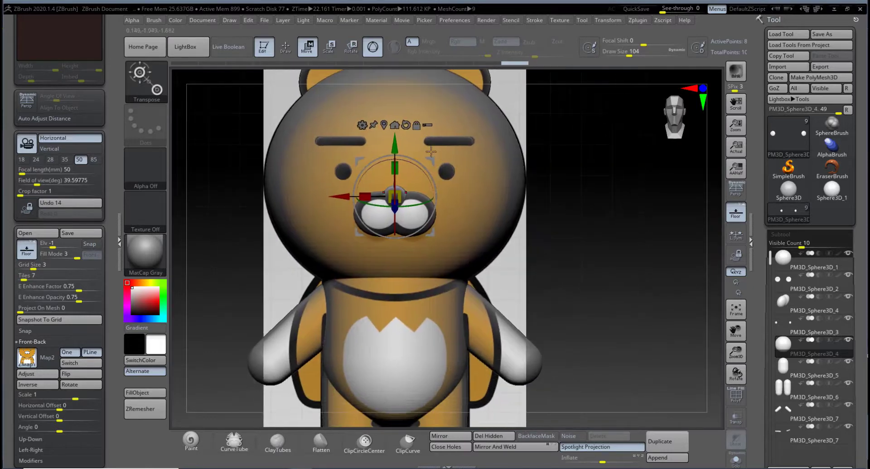
# Step: Return to Draw mode, hide the floor grid with the reference image, select the arms, and display their PolyFrame
pyautogui.click(292, 48)
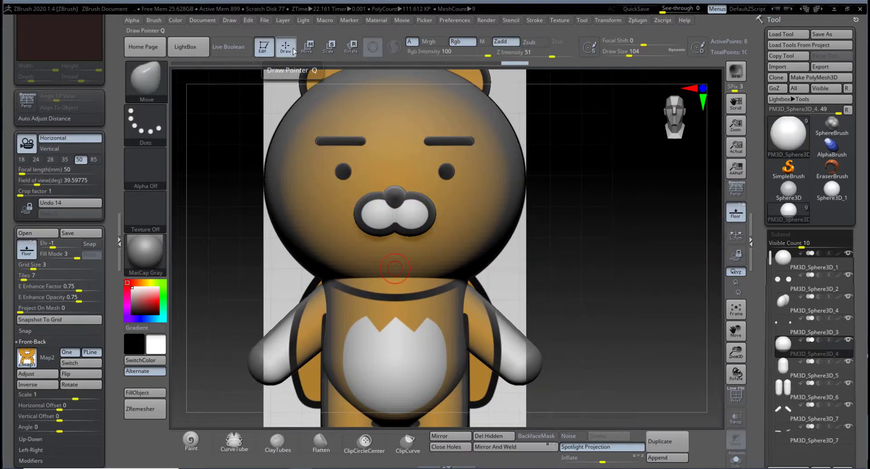
pyautogui.keyDown('alt'); pyautogui.moveTo(580, 290); pyautogui.dragTo(598, 213); pyautogui.keyUp('alt')
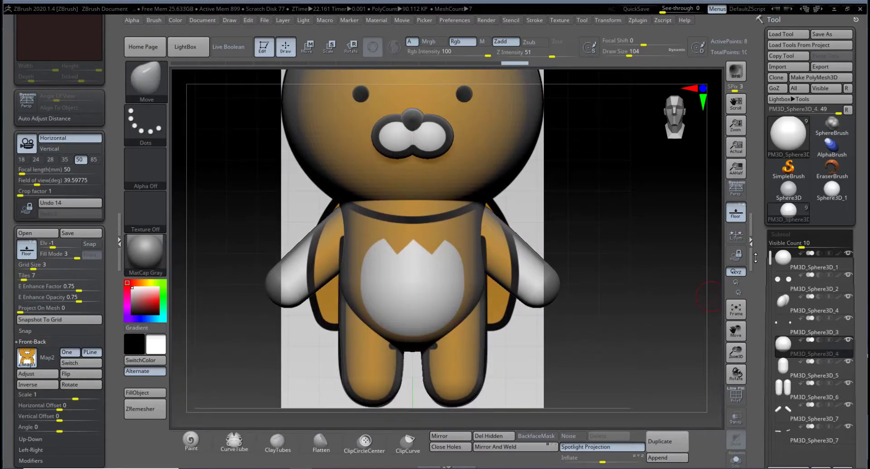
pyautogui.click(737, 217)
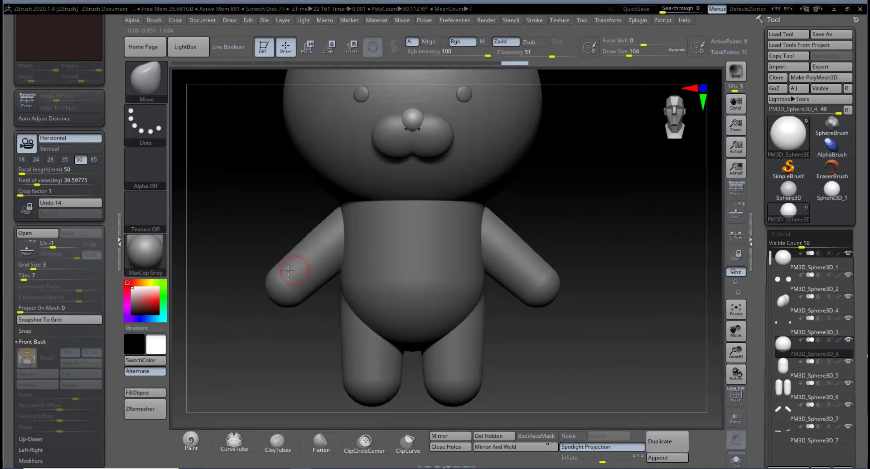
pyautogui.keyDown('alt'); pyautogui.click(310, 280); pyautogui.keyUp('alt')
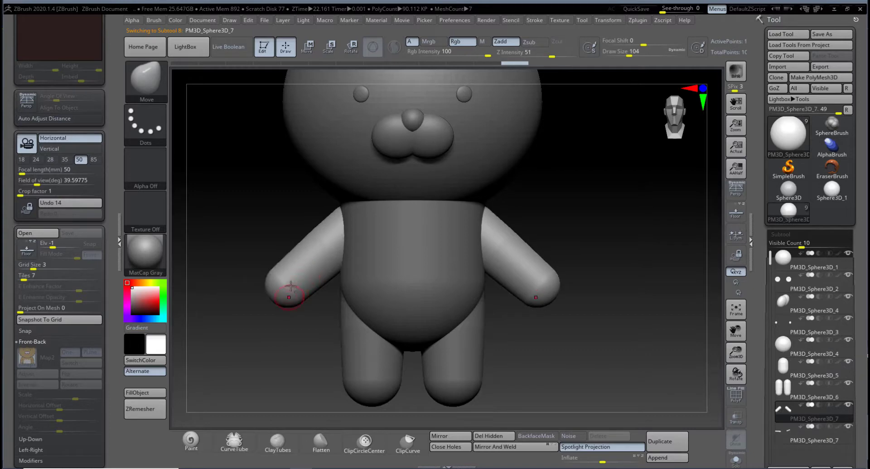
pyautogui.click(735, 399)
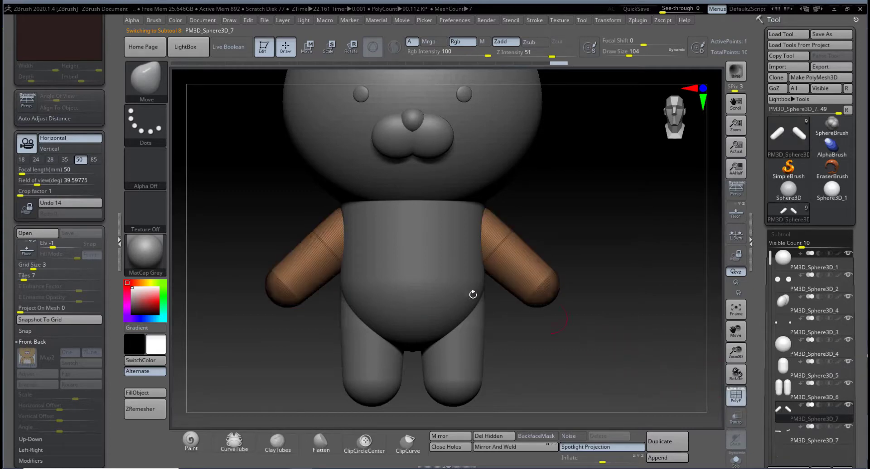
pyautogui.keyDown('ctrl'); pyautogui.moveTo(296, 322); pyautogui.dragTo(355, 311, button='right'); pyautogui.keyUp('ctrl')
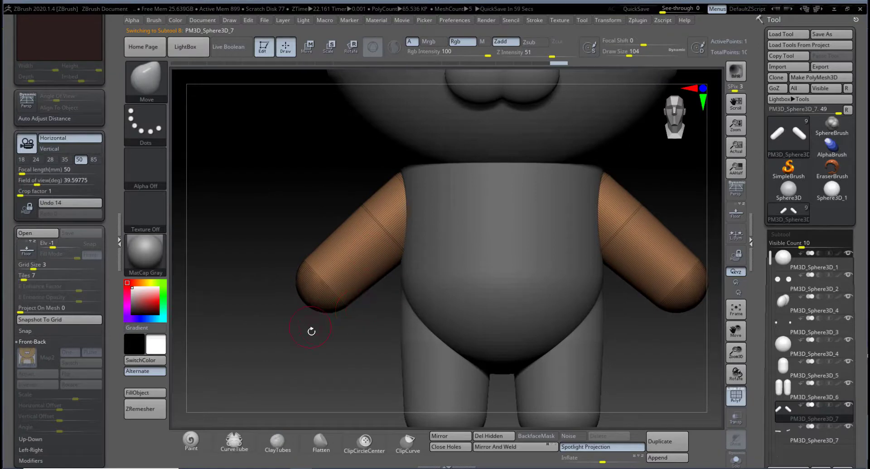
pyautogui.keyDown('alt'); pyautogui.moveTo(312, 331); pyautogui.dragTo(242, 285, button='right'); pyautogui.keyUp('alt')
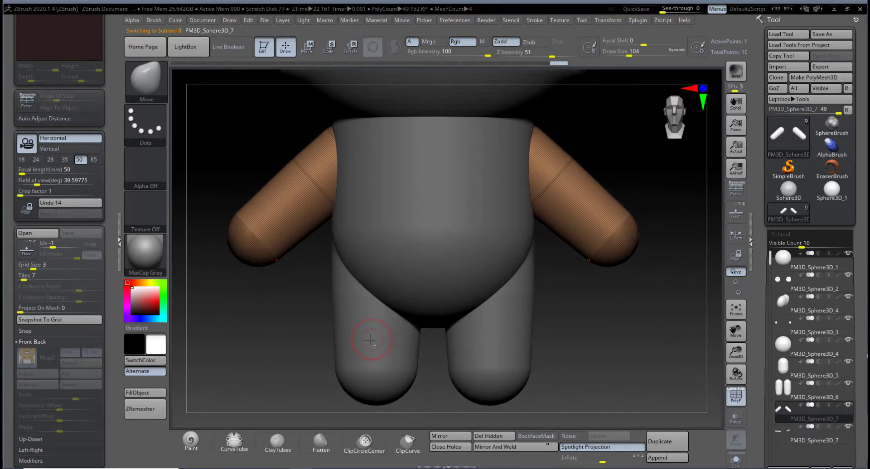
# Step: Select the legs and toggle the visibility of the torso and arms to identify each body part's subtool
pyautogui.keyDown('alt'); pyautogui.click(374, 339); pyautogui.keyUp('alt')
pyautogui.press('shift')
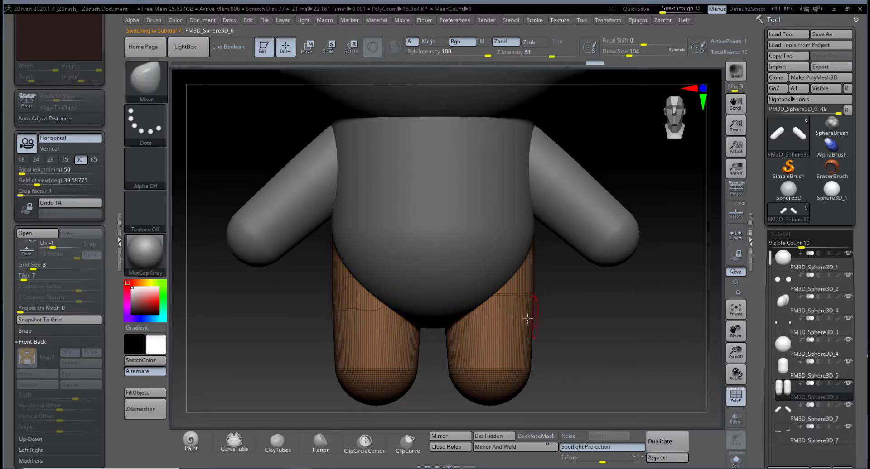
pyautogui.keyDown('alt'); pyautogui.moveTo(559, 314); pyautogui.dragTo(523, 336); pyautogui.keyUp('alt')
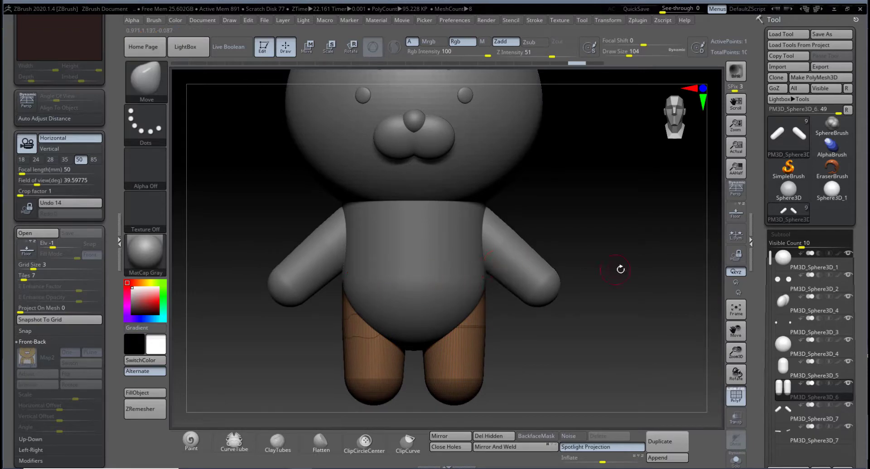
pyautogui.scroll(-3, 851, 294)
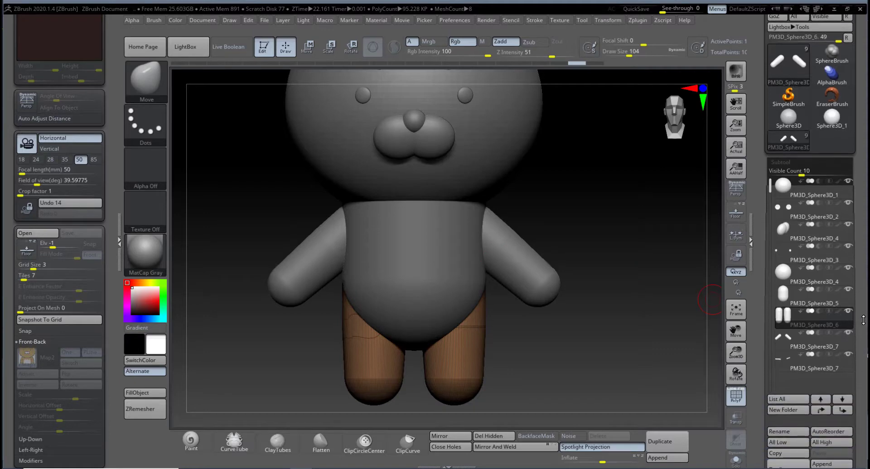
pyautogui.moveTo(851, 293)
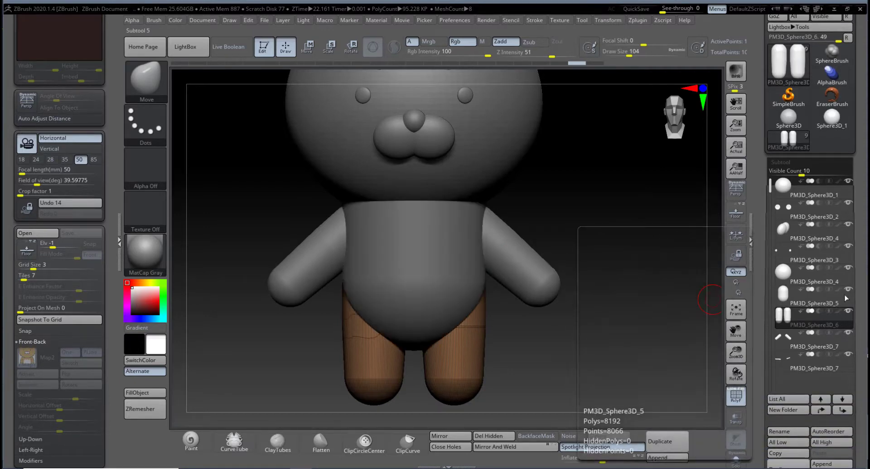
pyautogui.moveTo(850, 313)
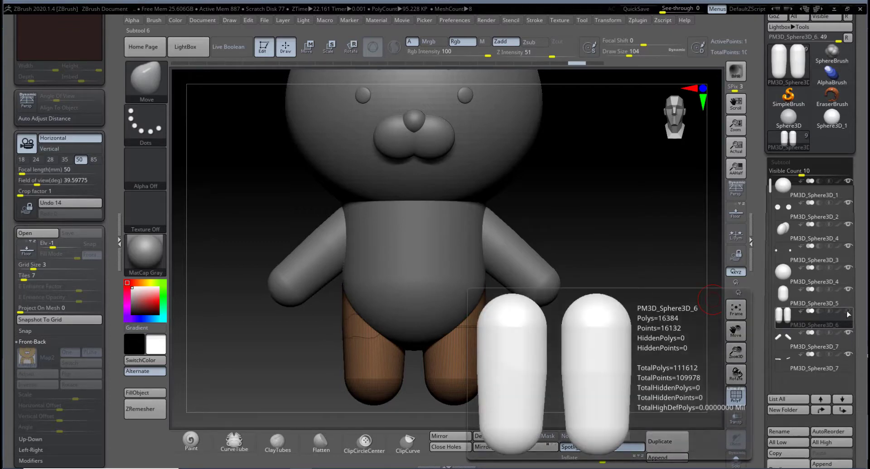
pyautogui.click(849, 289)
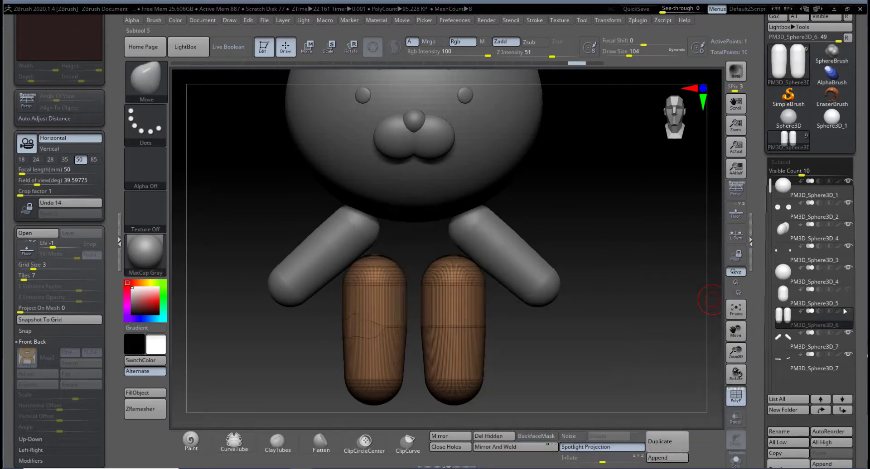
pyautogui.click(848, 289)
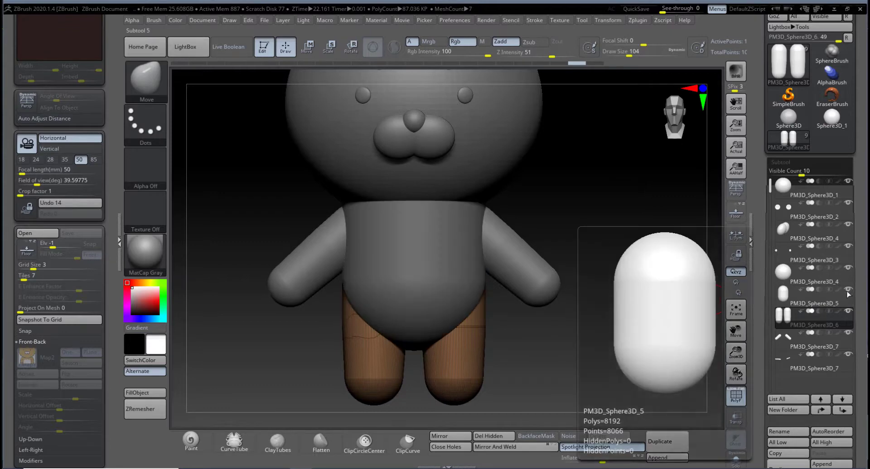
pyautogui.click(844, 333)
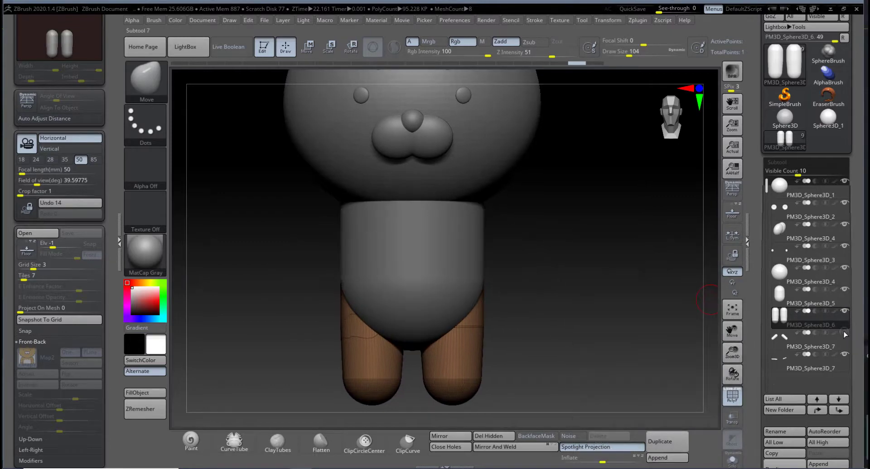
# Step: Select the torso with the arms shown again, and merge it down with the legs and arms into one subtool
pyautogui.click(780, 299)
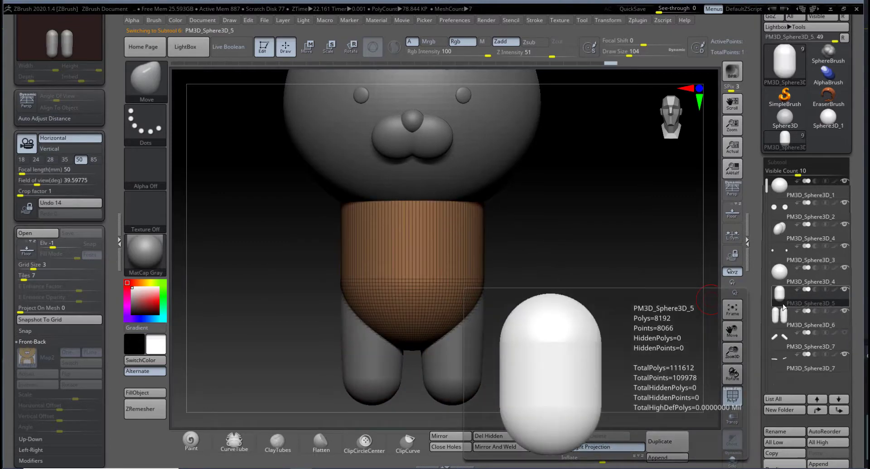
pyautogui.click(845, 335)
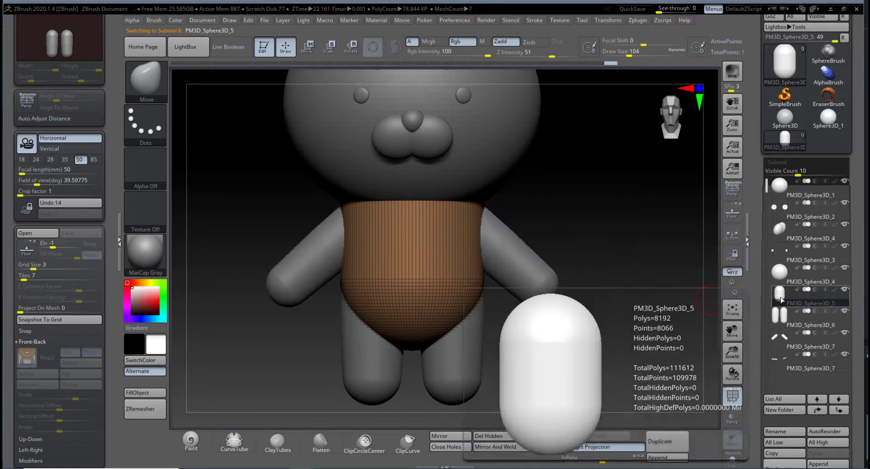
pyautogui.moveTo(860, 324); pyautogui.dragTo(860, 313)
pyautogui.scroll(-5, 860, 313)
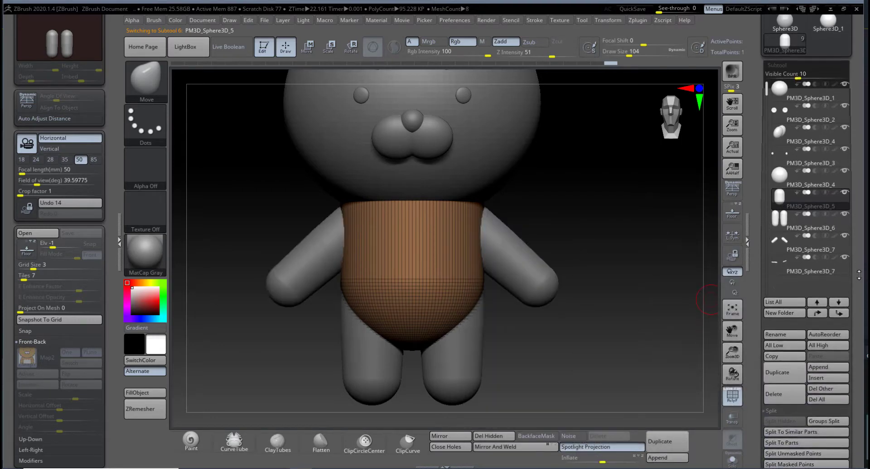
pyautogui.click(779, 449)
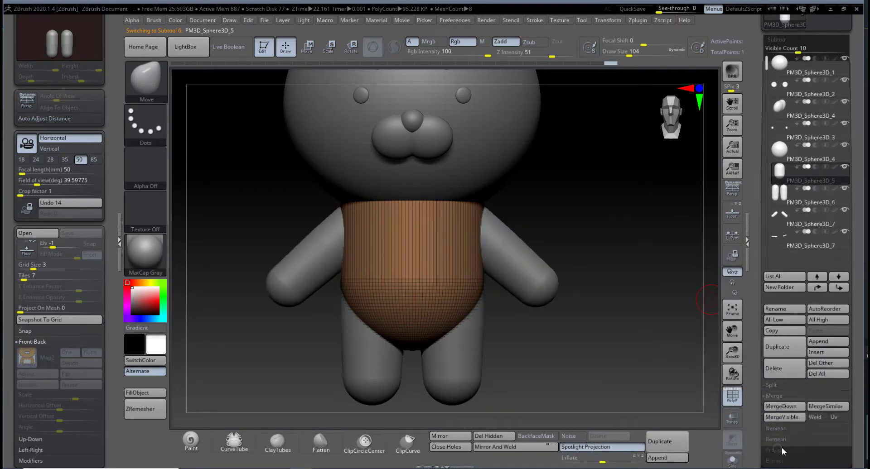
pyautogui.click(784, 409)
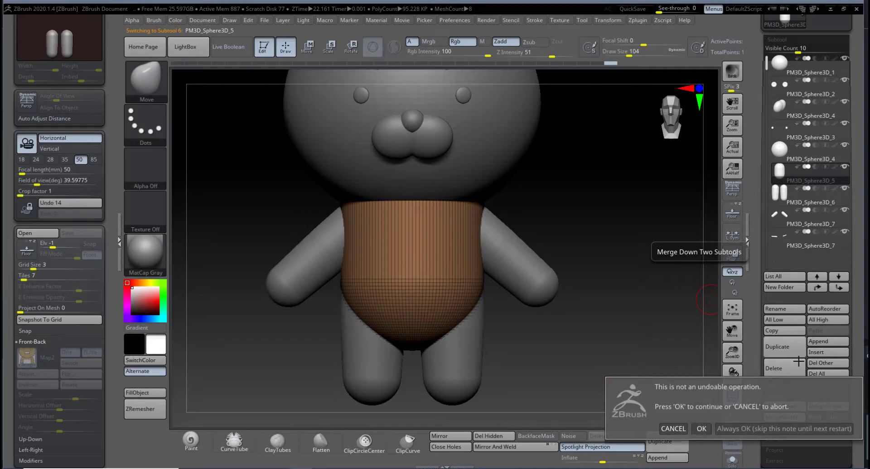
pyautogui.click(701, 429)
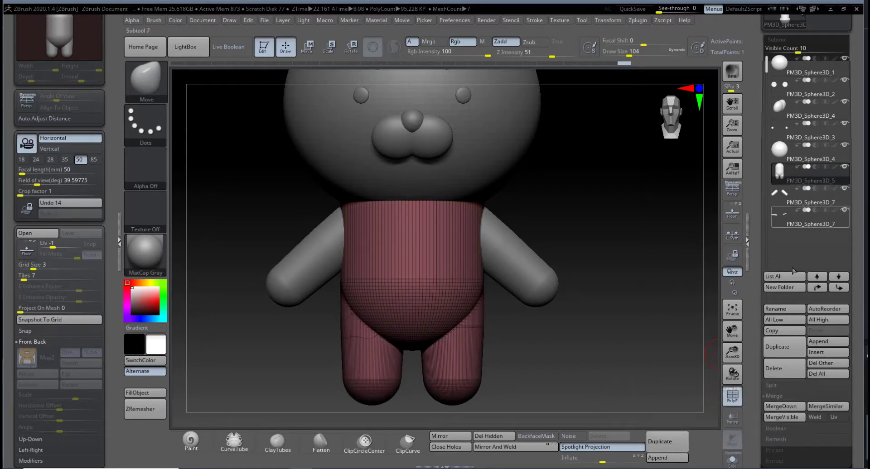
pyautogui.click(780, 407)
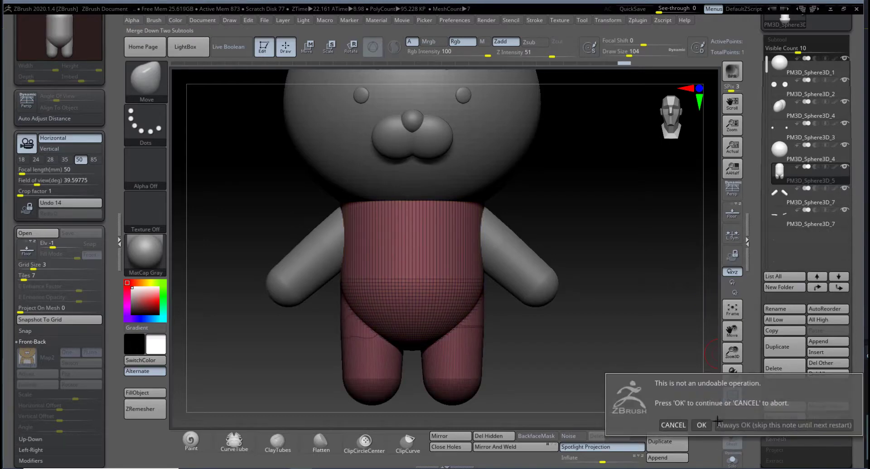
pyautogui.click(702, 425)
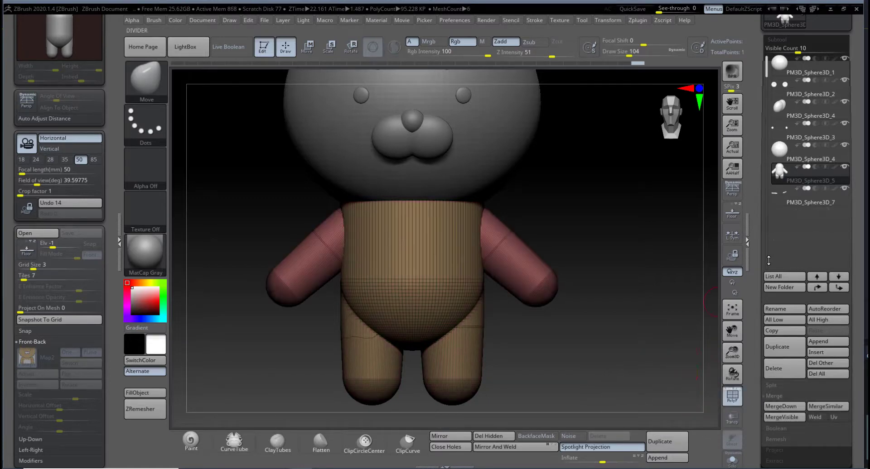
# Step: Hide every subtool except the merged body
pyautogui.press('shift')
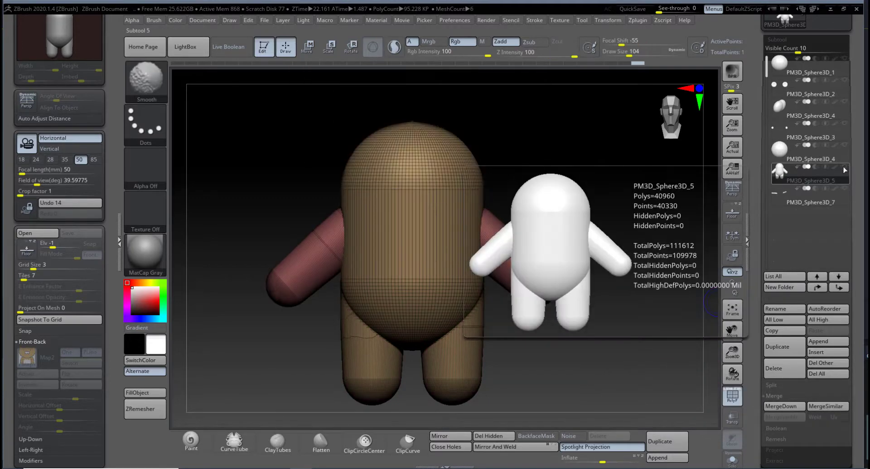
pyautogui.keyDown('shift'); pyautogui.click(844, 168); pyautogui.keyUp('shift')
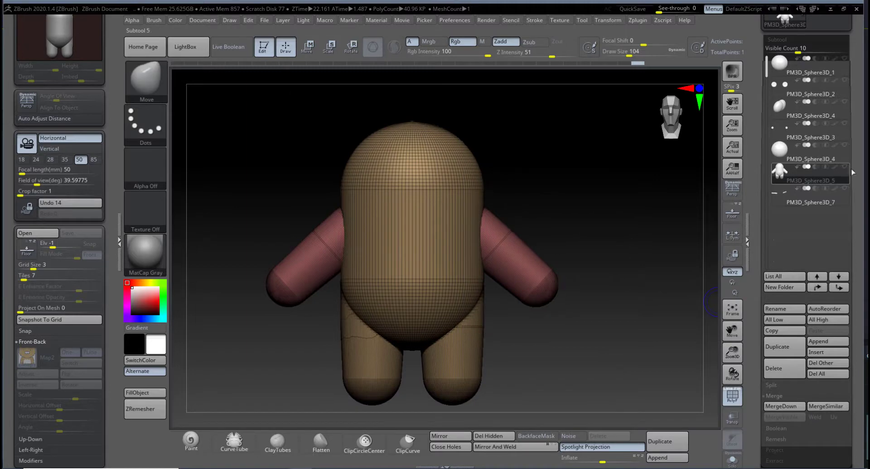
pyautogui.moveTo(566, 269)
pyautogui.mouseDown()
pyautogui.moveTo(621, 287)
pyautogui.moveTo(607, 286)
pyautogui.mouseUp()
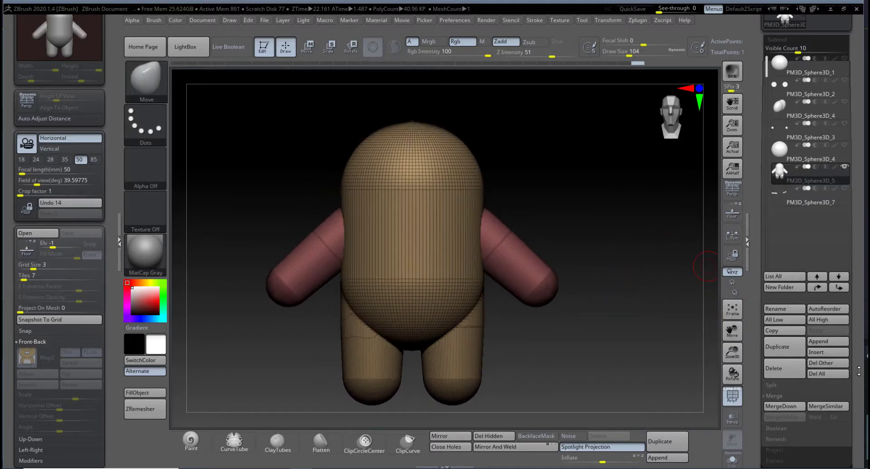
# Step: DynaMesh the merged body at a resolution of 200 and turn off its PolyFrame display
pyautogui.scroll(-3, 854, 322)
pyautogui.scroll(-2, 854, 321)
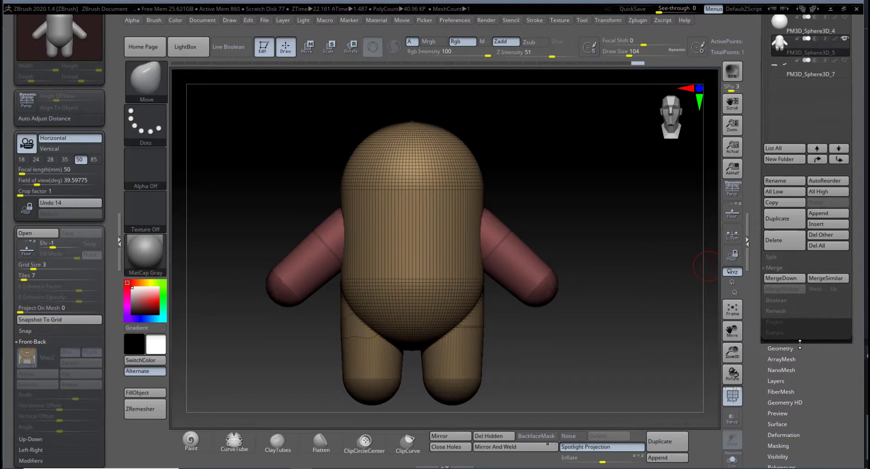
pyautogui.click(798, 348)
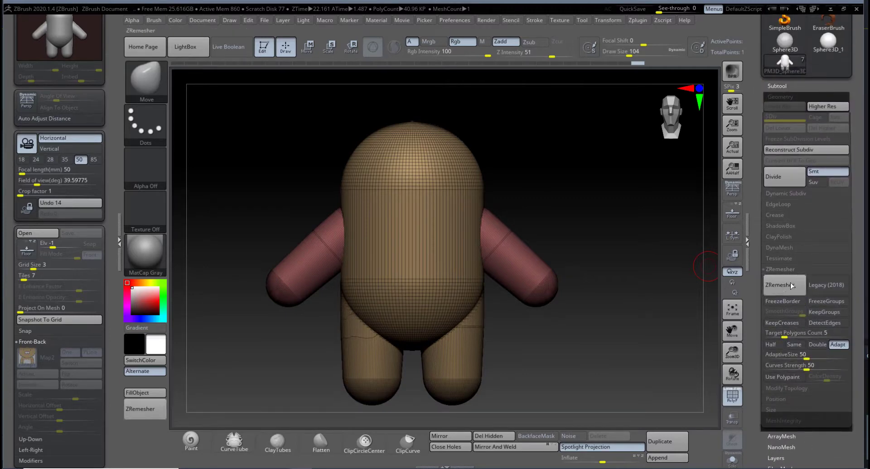
pyautogui.click(785, 248)
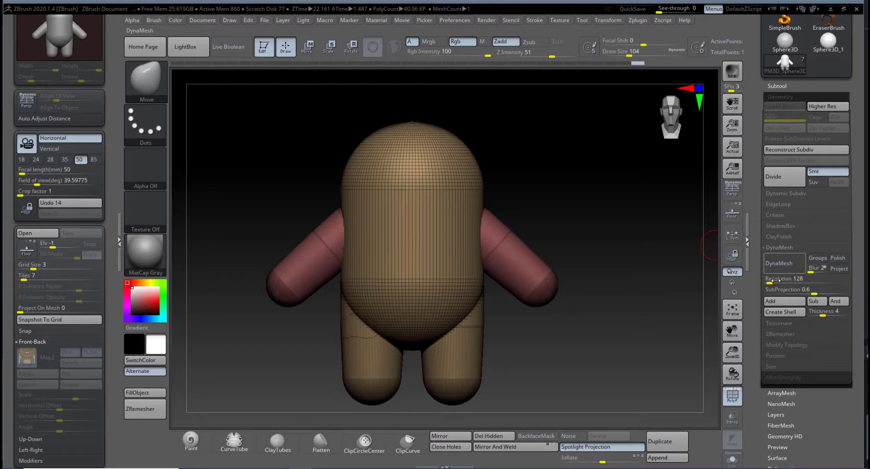
pyautogui.click(775, 279)
pyautogui.write('8')
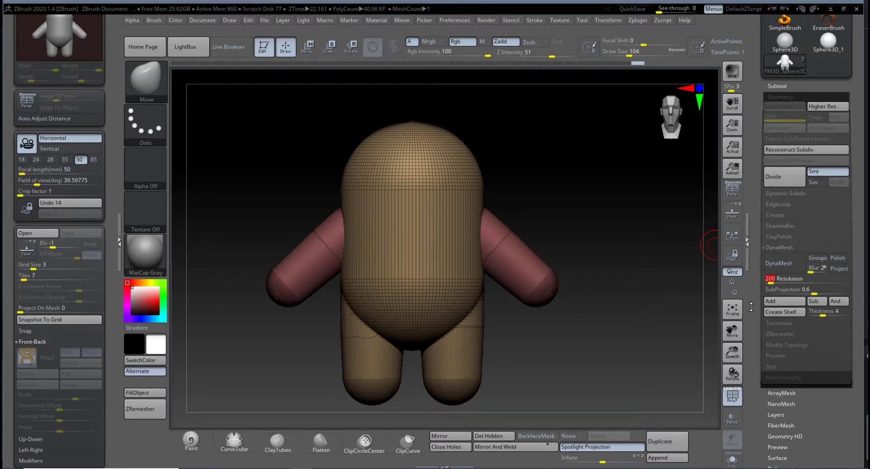
pyautogui.click(779, 267)
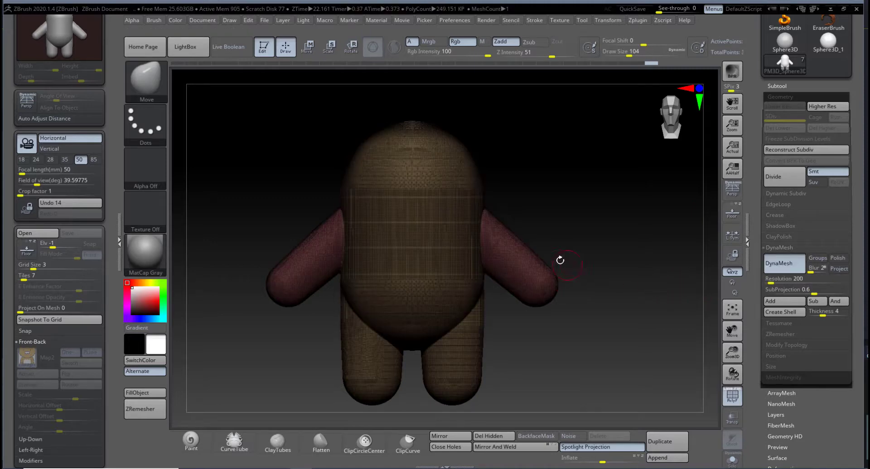
pyautogui.click(732, 396)
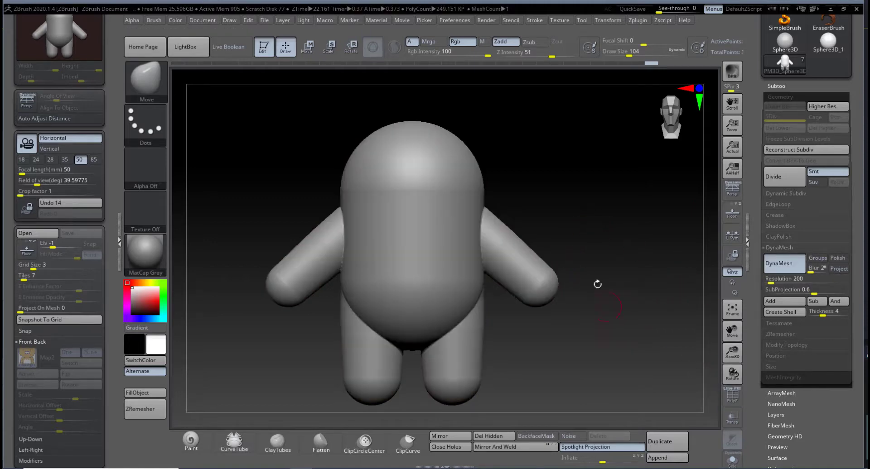
# Step: Smooth the seams where the arms join the torso, working around the shoulders and armpits
pyautogui.moveTo(598, 285)
pyautogui.mouseDown()
pyautogui.moveTo(614, 258)
pyautogui.moveTo(630, 261)
pyautogui.moveTo(589, 262)
pyautogui.moveTo(598, 262)
pyautogui.moveTo(603, 301)
pyautogui.moveTo(601, 278)
pyautogui.mouseUp()
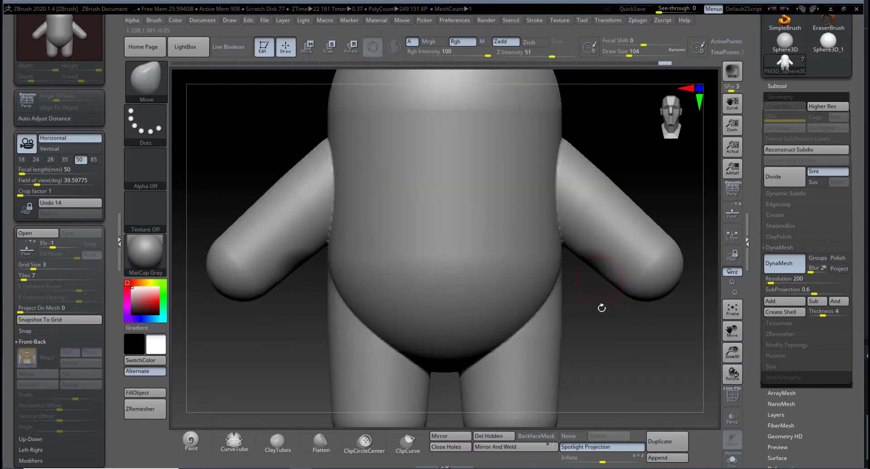
pyautogui.keyDown('alt'); pyautogui.moveTo(620, 338); pyautogui.dragTo(627, 389); pyautogui.keyUp('alt')
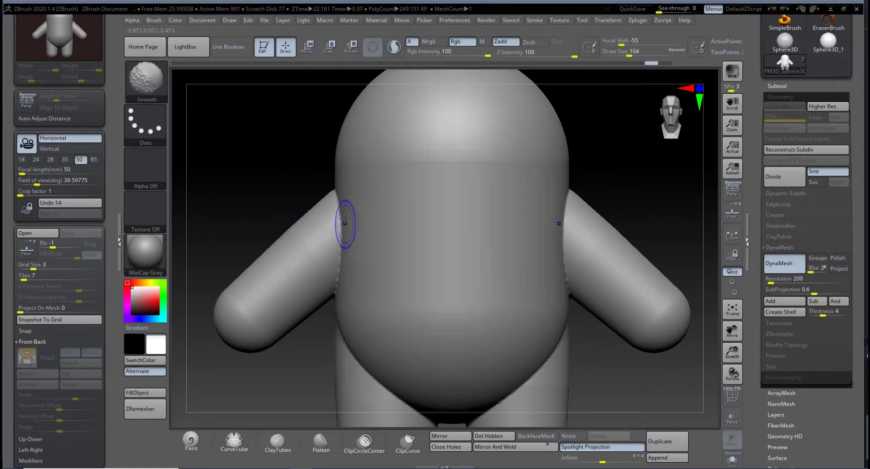
pyautogui.keyDown('shift'); pyautogui.moveTo(346, 224); pyautogui.dragTo(337, 258); pyautogui.keyUp('shift')
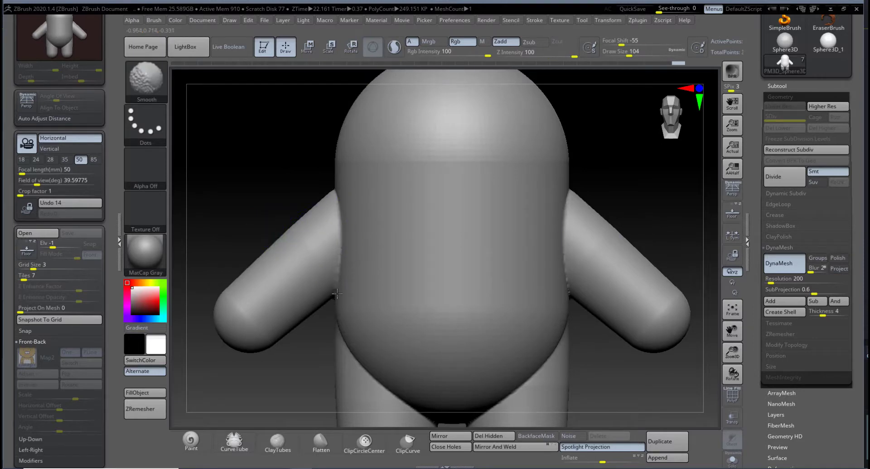
pyautogui.moveTo(267, 362); pyautogui.dragTo(355, 324)
pyautogui.moveTo(334, 217)
pyautogui.keyDown('shift'); pyautogui.mouseDown()
pyautogui.moveTo(298, 193)
pyautogui.moveTo(269, 210)
pyautogui.mouseUp(); pyautogui.keyUp('shift')
pyautogui.moveTo(293, 229); pyautogui.dragTo(373, 219, button='right')
pyautogui.keyDown('shift'); pyautogui.moveTo(254, 214); pyautogui.dragTo(264, 223); pyautogui.keyUp('shift')
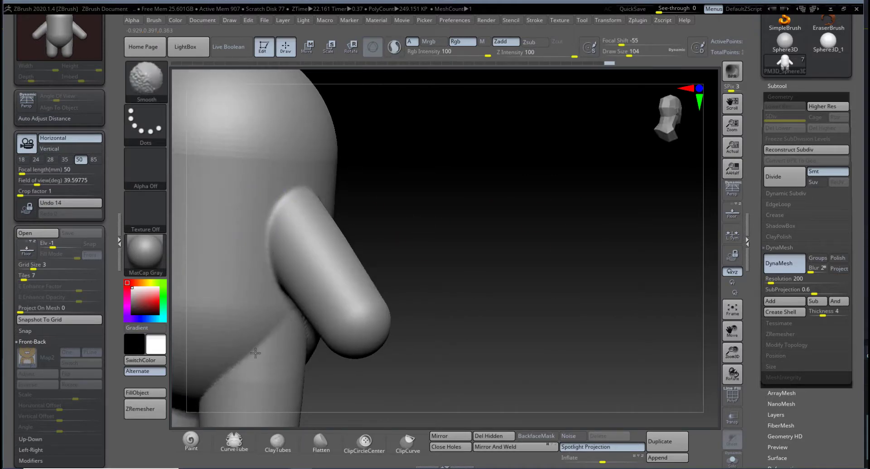
# Step: Smooth the creases where the legs join the lower torso, working around the hips and the sides of the belly
pyautogui.moveTo(224, 382)
pyautogui.mouseDown(button='right')
pyautogui.moveTo(447, 288)
pyautogui.moveTo(346, 326)
pyautogui.mouseUp(button='right')
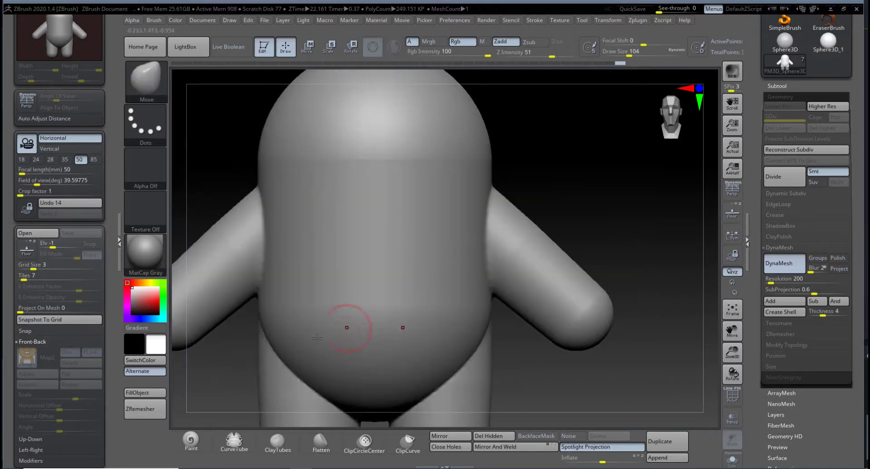
pyautogui.keyDown('alt'); pyautogui.moveTo(213, 365); pyautogui.dragTo(246, 300, button='right'); pyautogui.keyUp('alt')
pyautogui.keyDown('shift'); pyautogui.moveTo(303, 284); pyautogui.dragTo(305, 270); pyautogui.keyUp('shift')
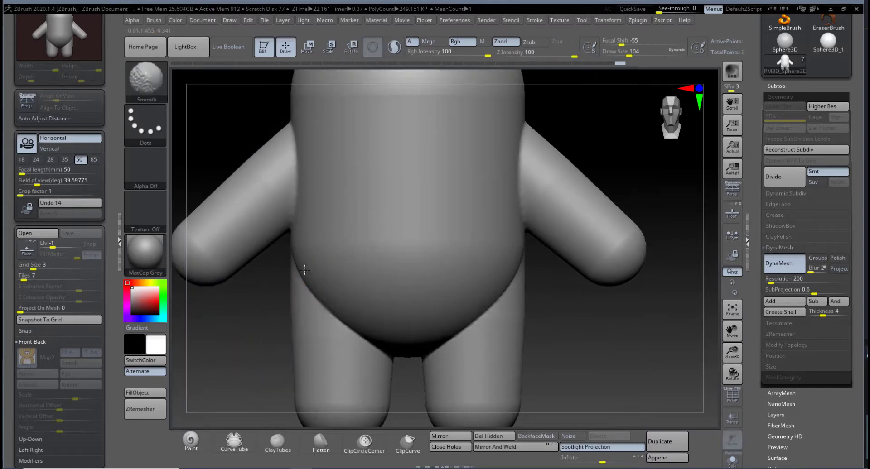
pyautogui.moveTo(254, 301); pyautogui.dragTo(290, 271, button='right')
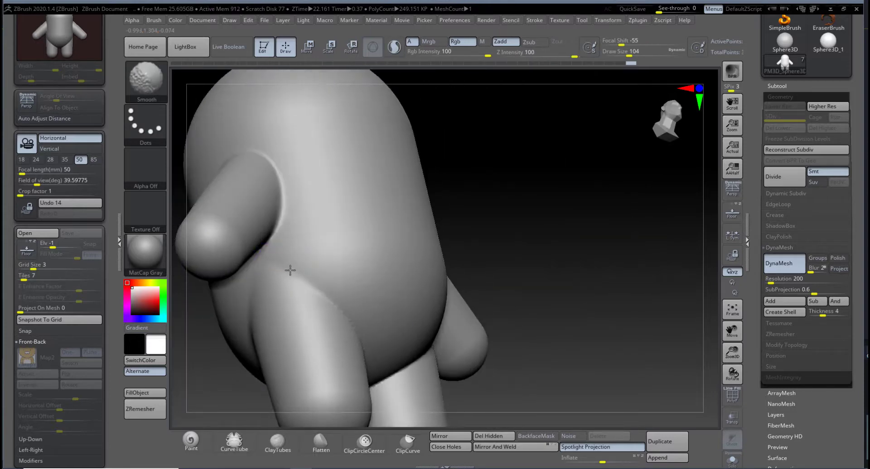
pyautogui.keyDown('shift'); pyautogui.moveTo(447, 264); pyautogui.dragTo(507, 281, button='right'); pyautogui.keyUp('shift')
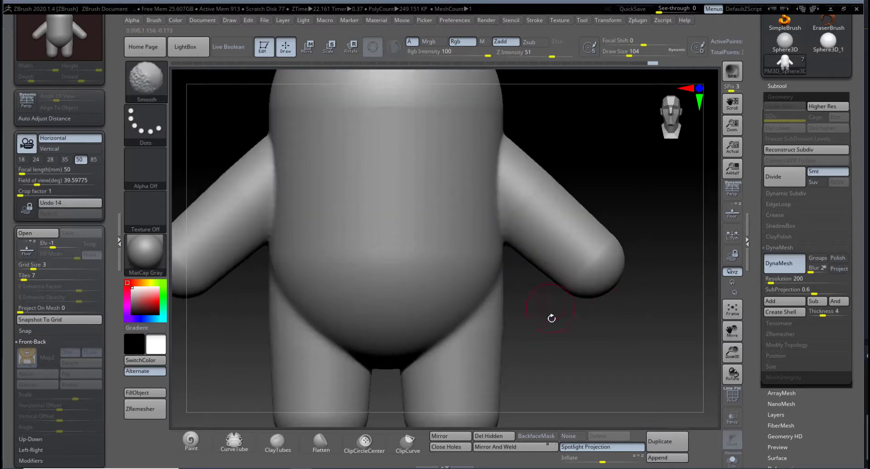
pyautogui.moveTo(551, 316); pyautogui.dragTo(517, 257, button='right')
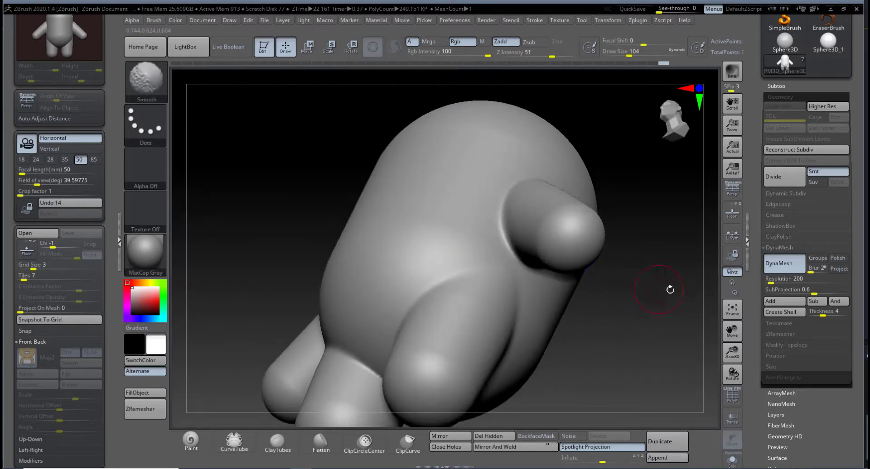
pyautogui.moveTo(668, 289); pyautogui.dragTo(554, 263, button='right')
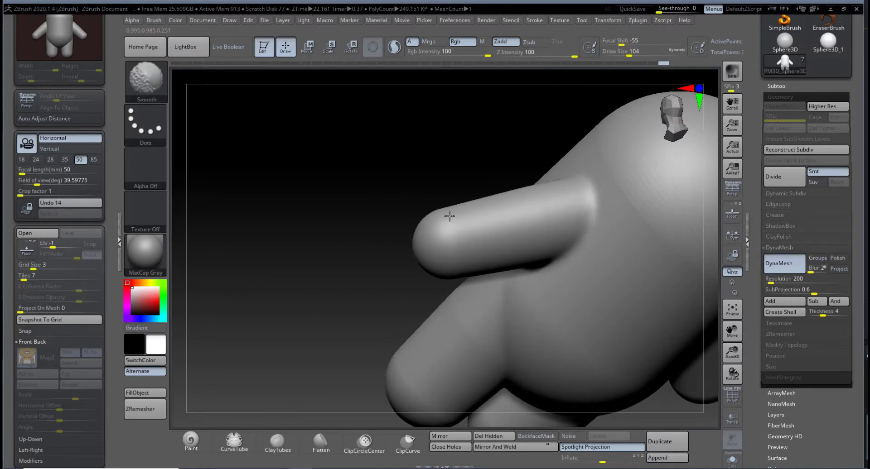
pyautogui.keyDown('shift'); pyautogui.moveTo(419, 290); pyautogui.dragTo(491, 281, button='right'); pyautogui.keyUp('shift')
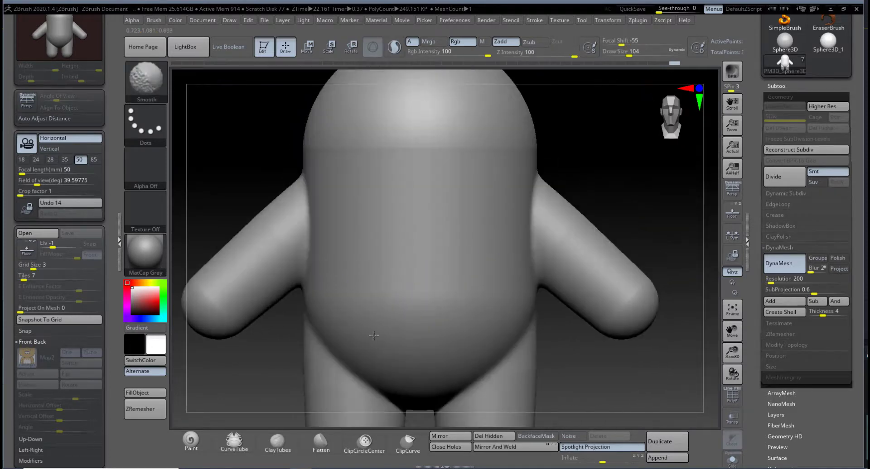
# Step: Enlarge the brush to a draw size of 286 and smooth the front of the belly, hips and arm joins
pyautogui.press('space')
pyautogui.moveTo(493, 311); pyautogui.dragTo(510, 311)
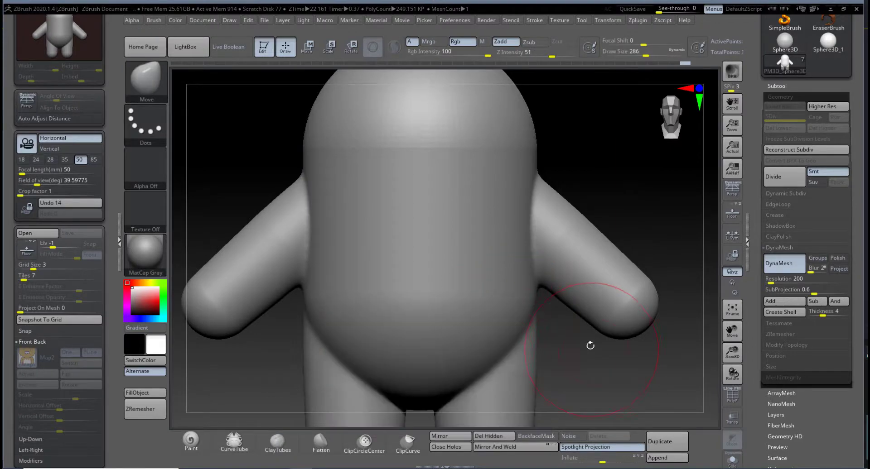
pyautogui.keyDown('alt'); pyautogui.moveTo(590, 347); pyautogui.dragTo(515, 338, button='right'); pyautogui.keyUp('alt')
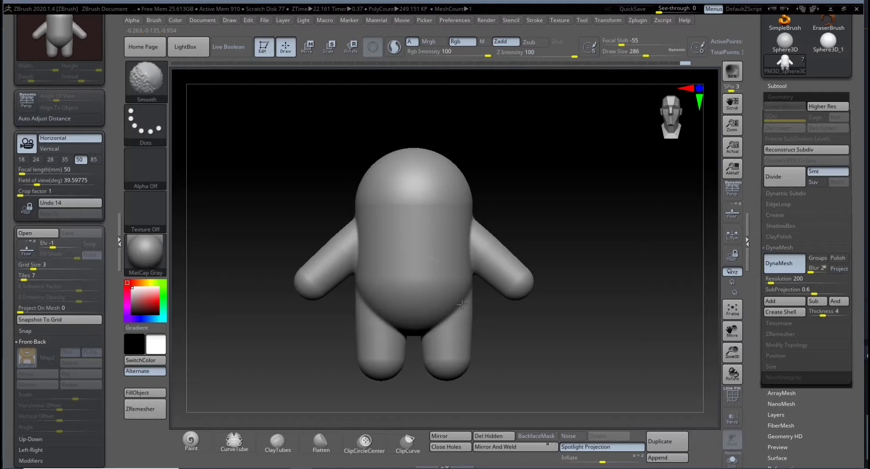
pyautogui.moveTo(528, 347)
pyautogui.keyDown('alt'); pyautogui.mouseDown(button='right')
pyautogui.moveTo(493, 268)
pyautogui.moveTo(501, 166)
pyautogui.mouseUp(button='right'); pyautogui.keyUp('alt')
pyautogui.press('shift')
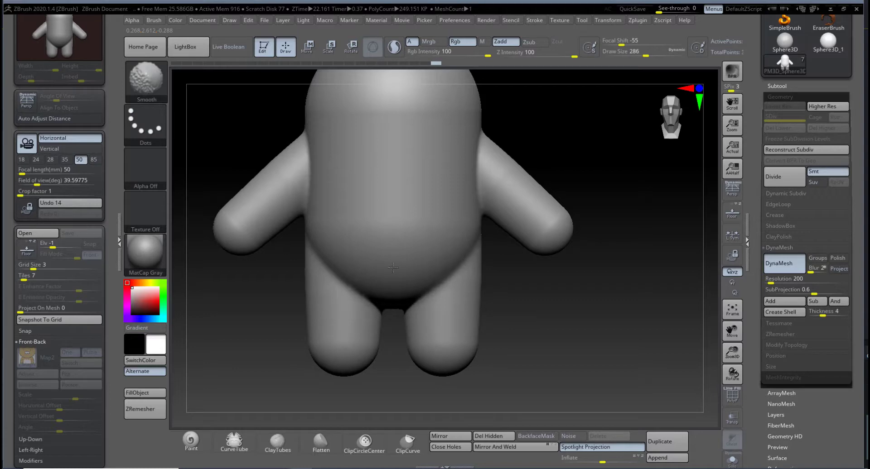
pyautogui.keyDown('shift'); pyautogui.moveTo(471, 196); pyautogui.dragTo(495, 236); pyautogui.keyUp('shift')
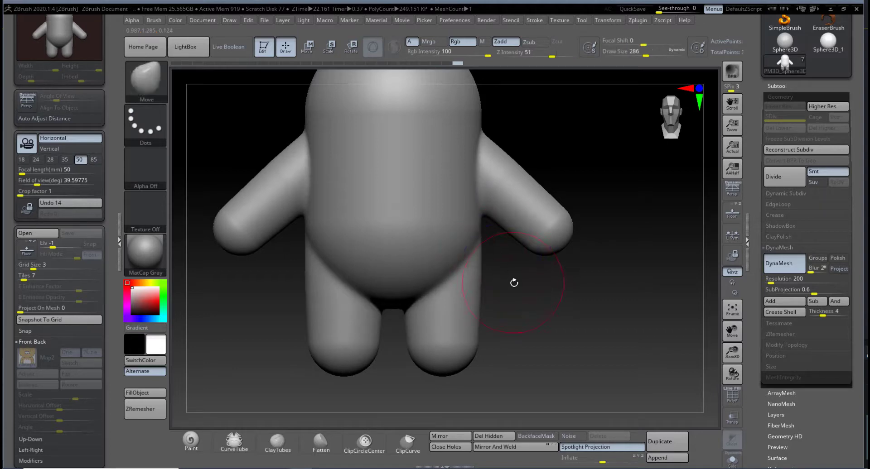
pyautogui.keyDown('alt'); pyautogui.moveTo(513, 284); pyautogui.dragTo(498, 333, button='right'); pyautogui.keyUp('alt')
pyautogui.keyDown('shift'); pyautogui.moveTo(464, 209); pyautogui.dragTo(466, 228); pyautogui.keyUp('shift')
# Step: Smooth the faint ridge around the upper torso from the side and the back
pyautogui.moveTo(453, 241); pyautogui.dragTo(530, 213, button='right')
pyautogui.keyDown('alt'); pyautogui.moveTo(527, 128); pyautogui.dragTo(360, 188, button='right'); pyautogui.keyUp('alt')
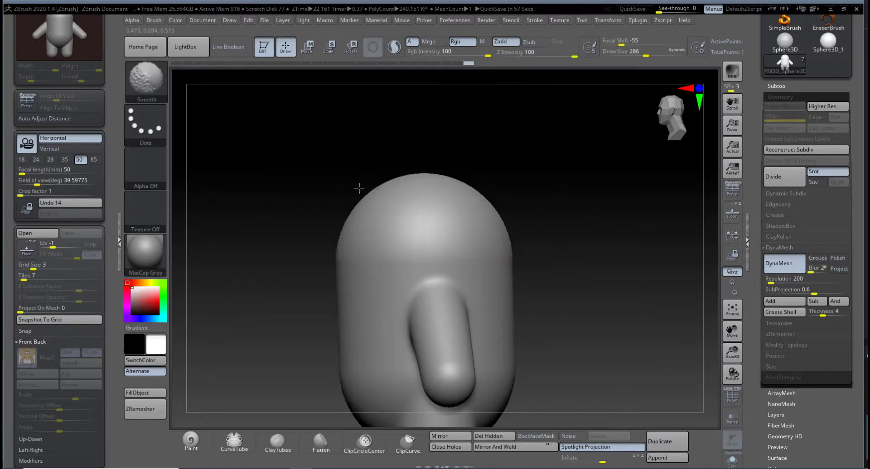
pyautogui.moveTo(594, 285); pyautogui.dragTo(400, 247, button='right')
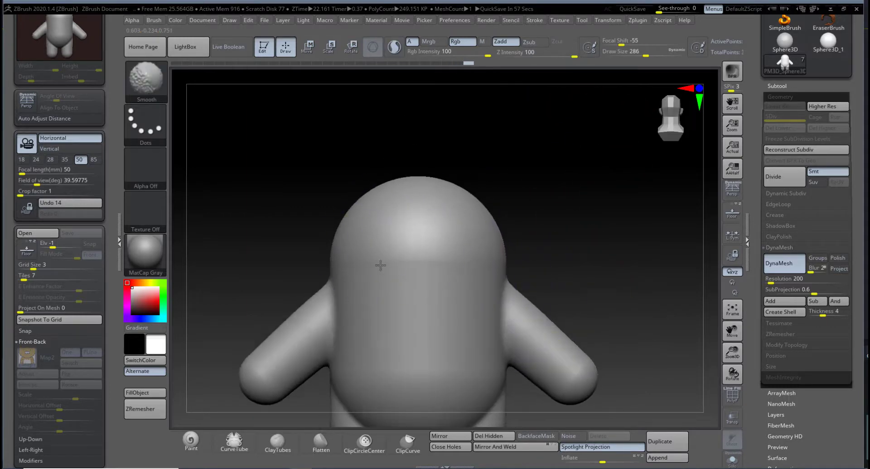
pyautogui.press('f')
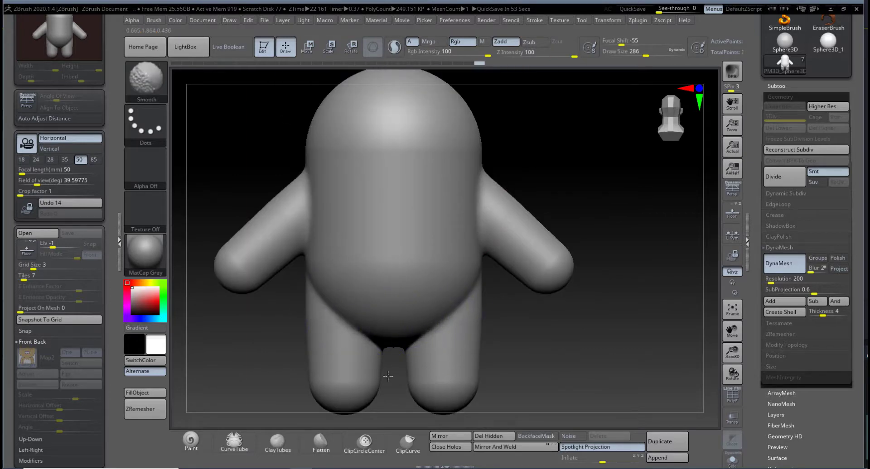
# Step: Smooth the backs of the legs and the area between them, blending the thighs into the torso
pyautogui.keyDown('alt'); pyautogui.moveTo(465, 357); pyautogui.dragTo(472, 274, button='right'); pyautogui.keyUp('alt')
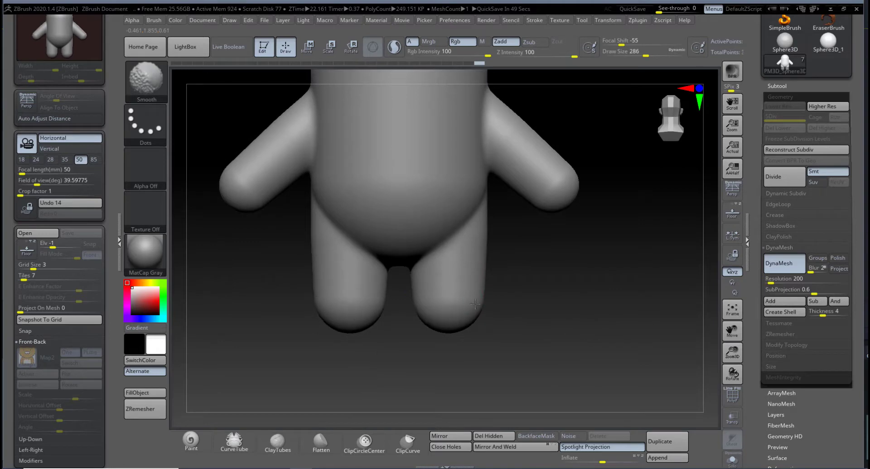
pyautogui.moveTo(458, 310); pyautogui.dragTo(444, 300)
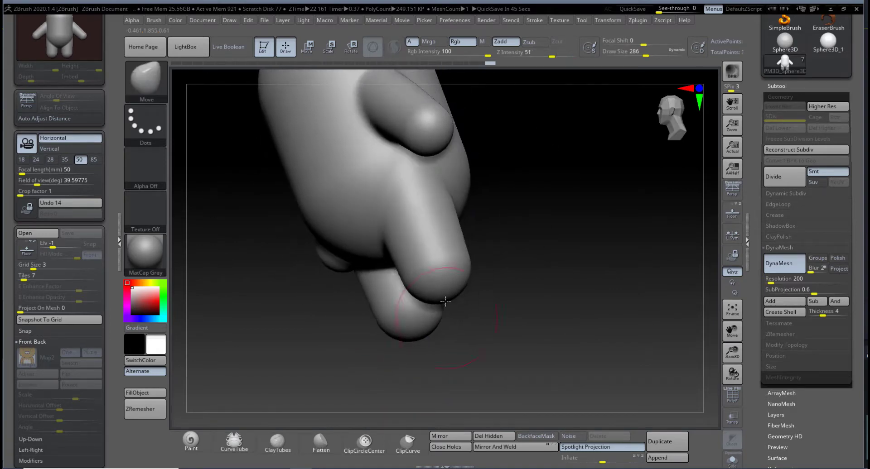
pyautogui.keyDown('shift'); pyautogui.moveTo(410, 185); pyautogui.dragTo(384, 191); pyautogui.keyUp('shift')
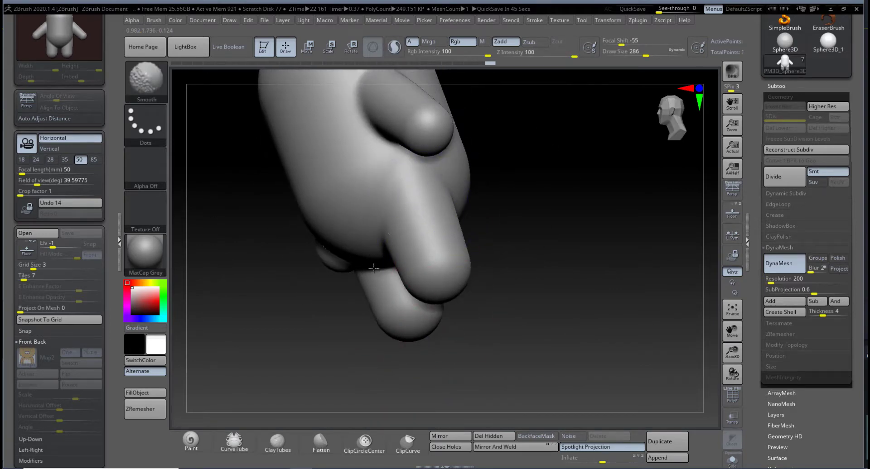
pyautogui.moveTo(508, 251); pyautogui.dragTo(569, 251)
pyautogui.keyDown('alt'); pyautogui.moveTo(411, 214); pyautogui.dragTo(485, 304); pyautogui.keyUp('alt')
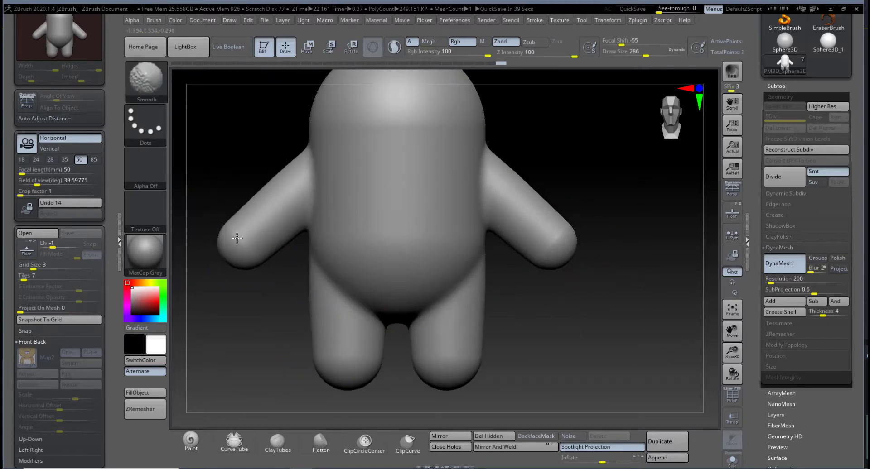
# Step: Smooth the sides of the body around the arms, the rounded upper torso and the feet
pyautogui.moveTo(263, 311); pyautogui.dragTo(340, 311)
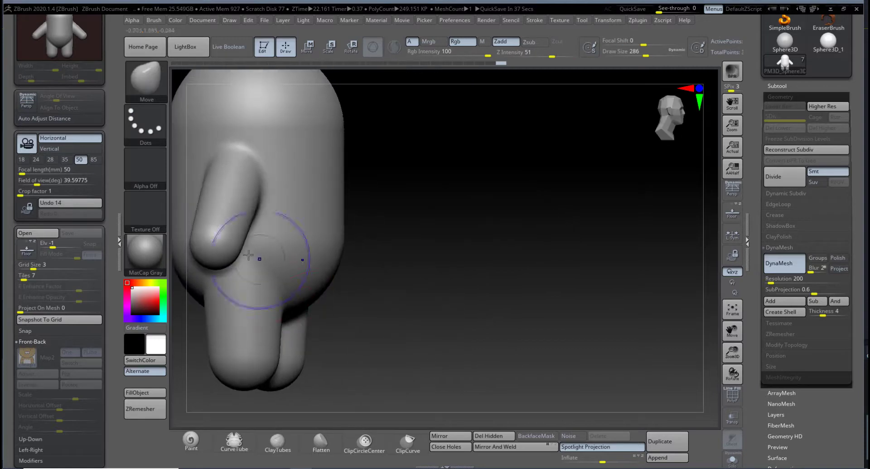
pyautogui.keyDown('shift'); pyautogui.moveTo(252, 254); pyautogui.dragTo(220, 231); pyautogui.keyUp('shift')
pyautogui.moveTo(385, 252); pyautogui.dragTo(578, 278)
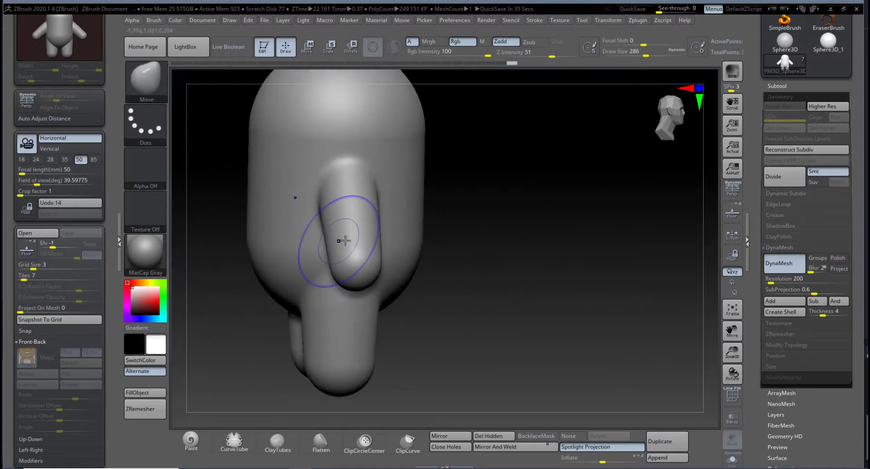
pyautogui.keyDown('shift'); pyautogui.moveTo(340, 241); pyautogui.dragTo(357, 281); pyautogui.keyUp('shift')
pyautogui.moveTo(479, 264)
pyautogui.keyDown('alt'); pyautogui.mouseDown()
pyautogui.moveTo(458, 330)
pyautogui.moveTo(459, 384)
pyautogui.mouseUp(); pyautogui.keyUp('alt')
pyautogui.keyDown('shift'); pyautogui.moveTo(350, 246); pyautogui.dragTo(389, 257); pyautogui.keyUp('shift')
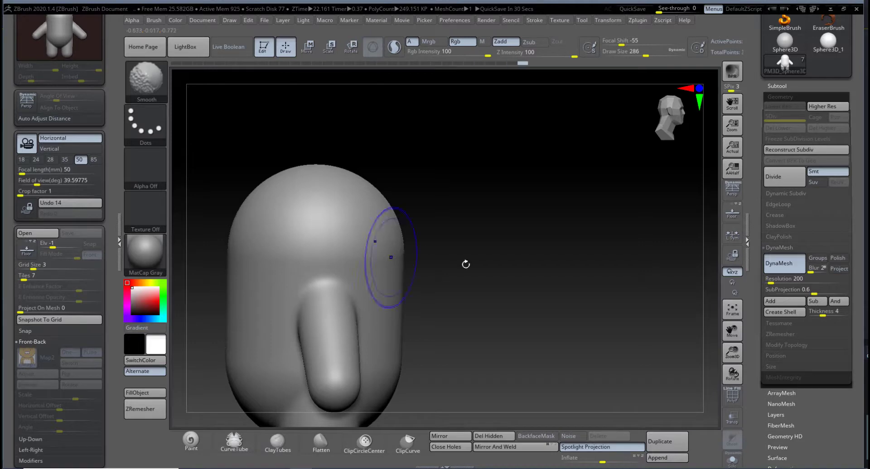
pyautogui.moveTo(467, 265); pyautogui.dragTo(423, 259)
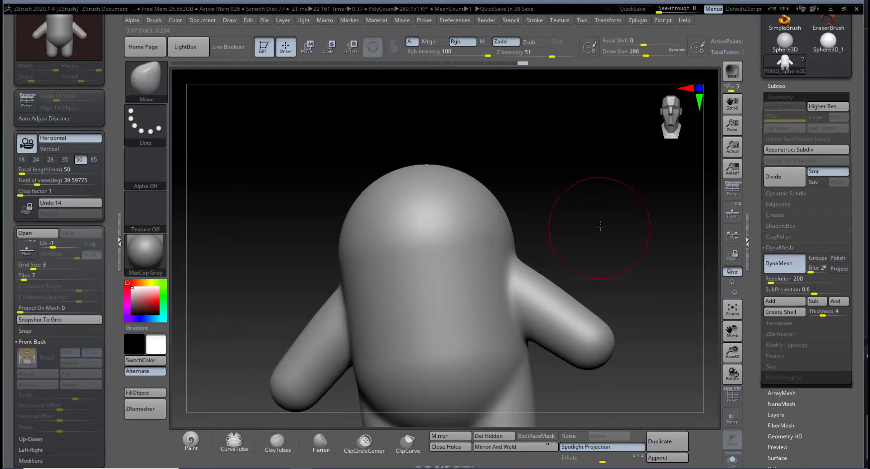
pyautogui.moveTo(600, 226)
pyautogui.keyDown('shift'); pyautogui.mouseDown()
pyautogui.moveTo(613, 232)
pyautogui.moveTo(522, 238)
pyautogui.moveTo(556, 239)
pyautogui.mouseUp(); pyautogui.keyUp('shift')
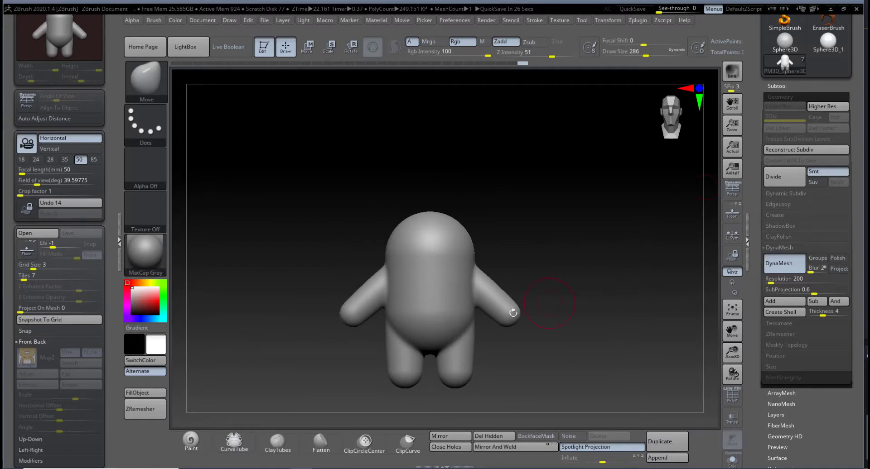
pyautogui.keyDown('alt'); pyautogui.moveTo(485, 348); pyautogui.dragTo(469, 305); pyautogui.keyUp('alt')
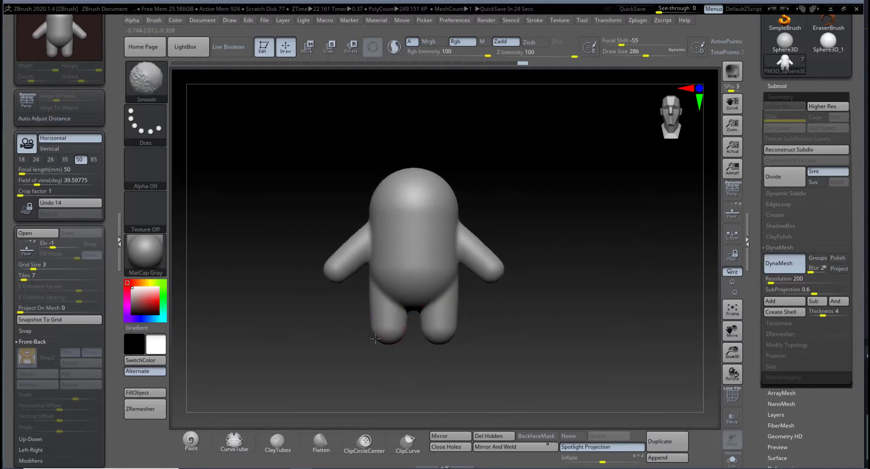
pyautogui.moveTo(486, 332)
pyautogui.mouseDown()
pyautogui.moveTo(534, 336)
pyautogui.moveTo(542, 349)
pyautogui.mouseUp()
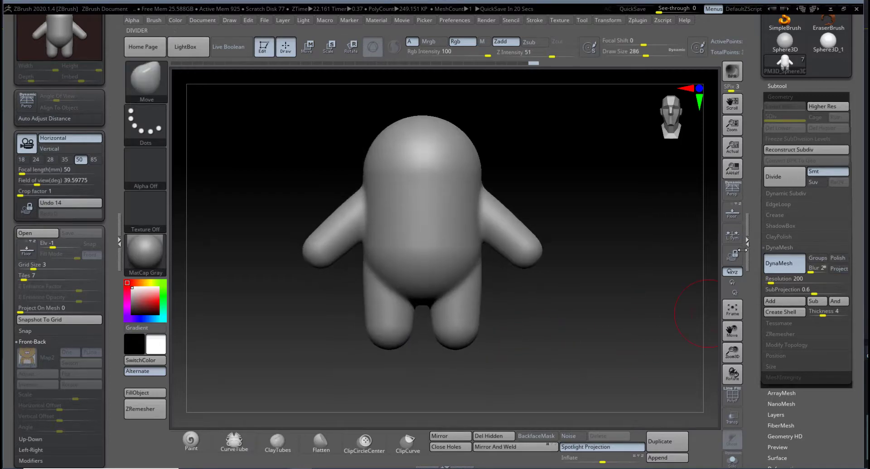
# Step: Turn on the body's PolyFrame display and ZRemesh it with a target polygon count of 5 and Adapt enabled
pyautogui.click(732, 397)
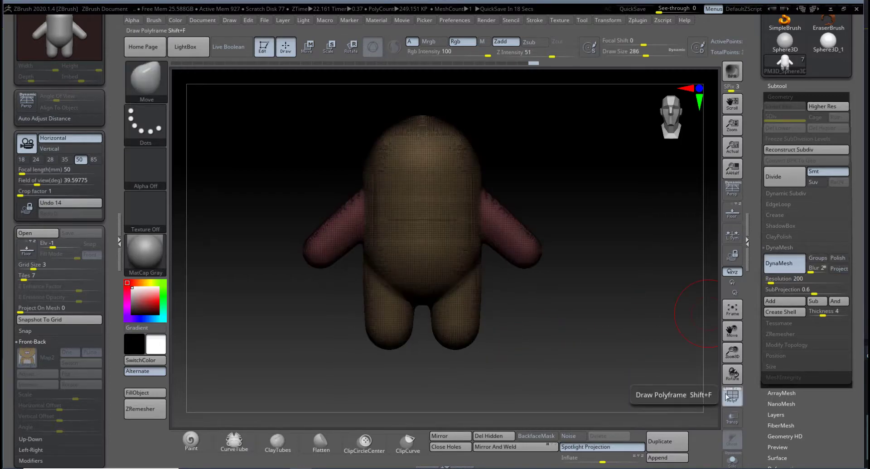
pyautogui.keyDown('alt'); pyautogui.moveTo(625, 398); pyautogui.dragTo(593, 391); pyautogui.keyUp('alt')
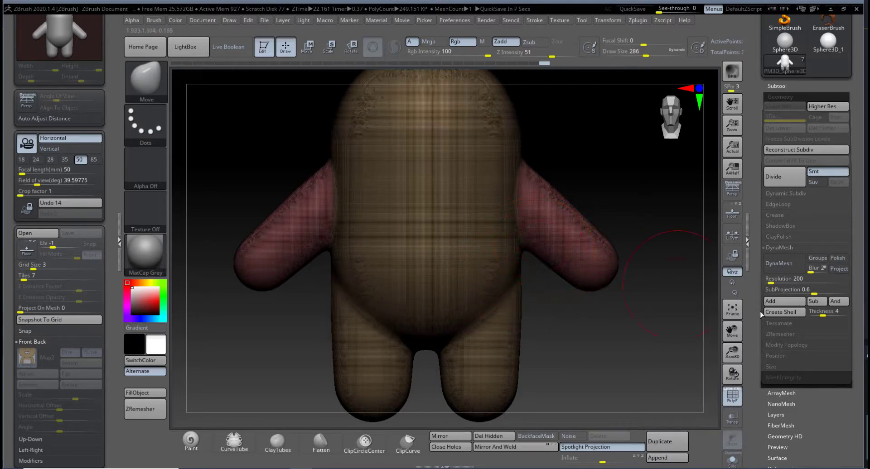
pyautogui.click(776, 334)
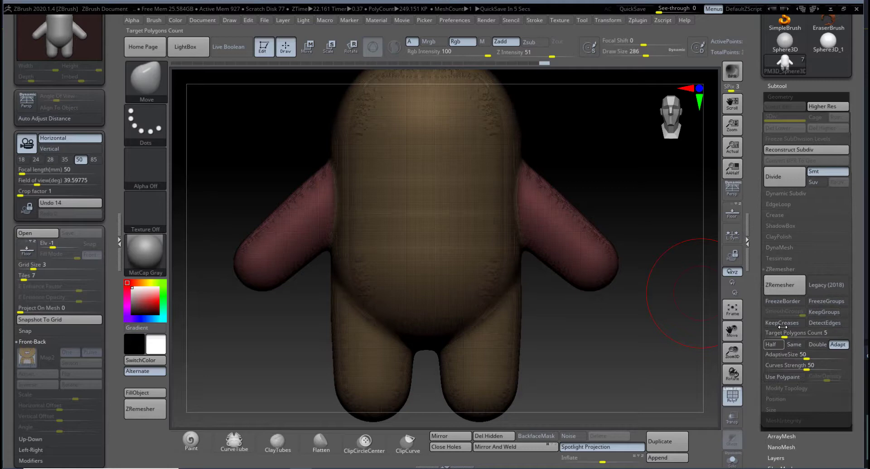
pyautogui.click(781, 289)
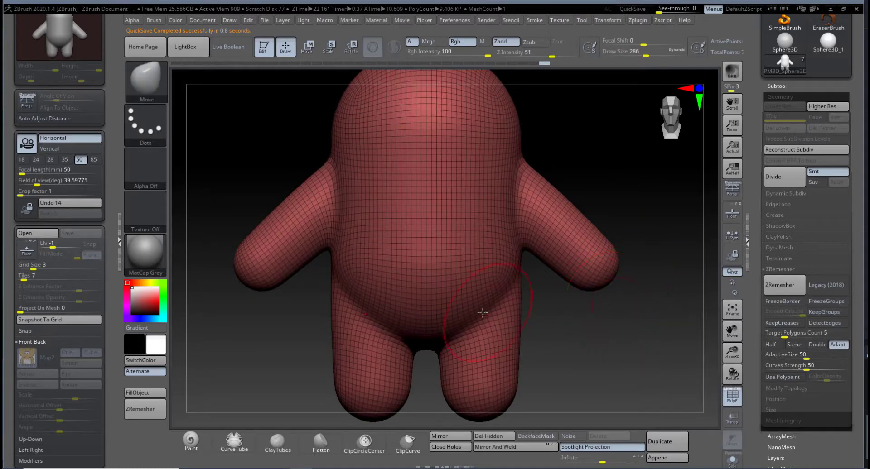
pyautogui.keyDown('alt'); pyautogui.moveTo(591, 329); pyautogui.dragTo(620, 307); pyautogui.keyUp('alt')
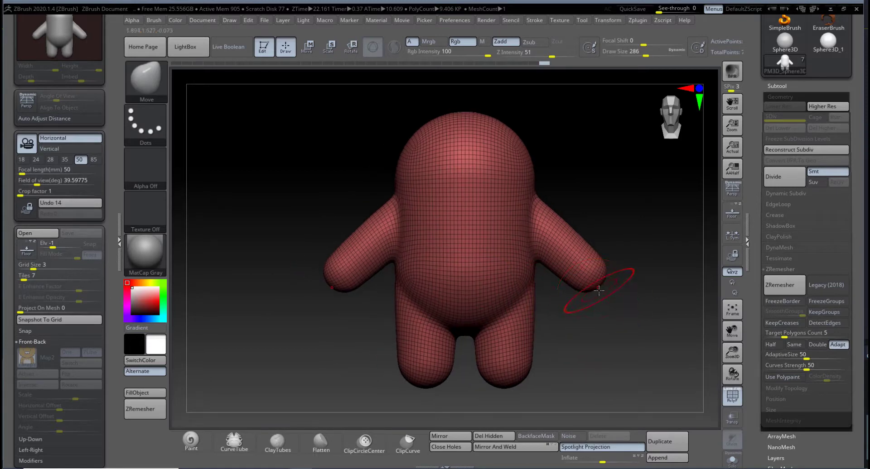
# Step: Show all the bear's subtools again alongside the remeshed body
pyautogui.scroll(5, 859, 229)
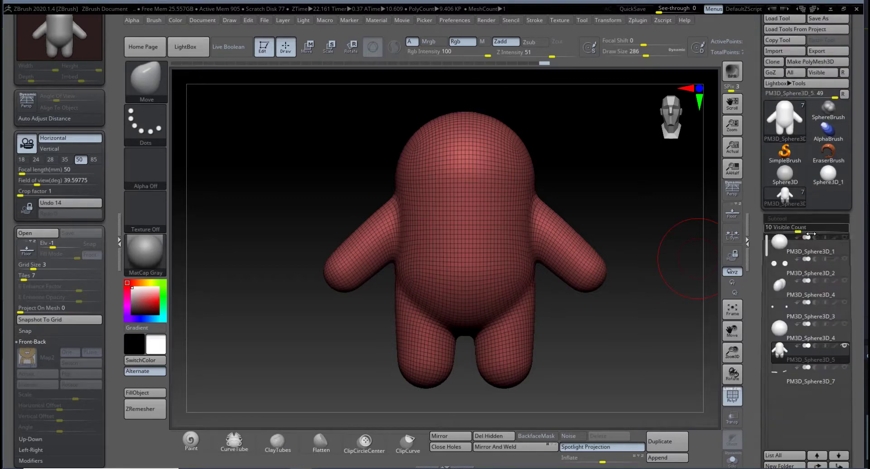
pyautogui.keyDown('shift'); pyautogui.click(844, 347); pyautogui.keyUp('shift')
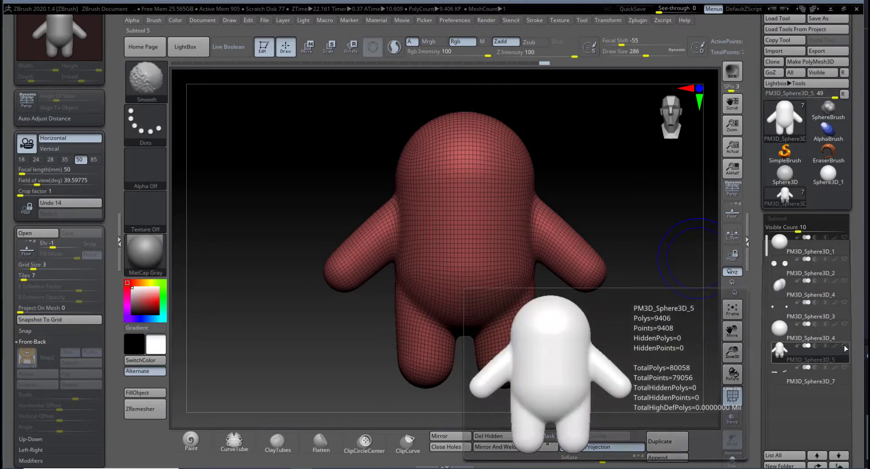
pyautogui.keyDown('shift'); pyautogui.click(844, 347); pyautogui.keyUp('shift')
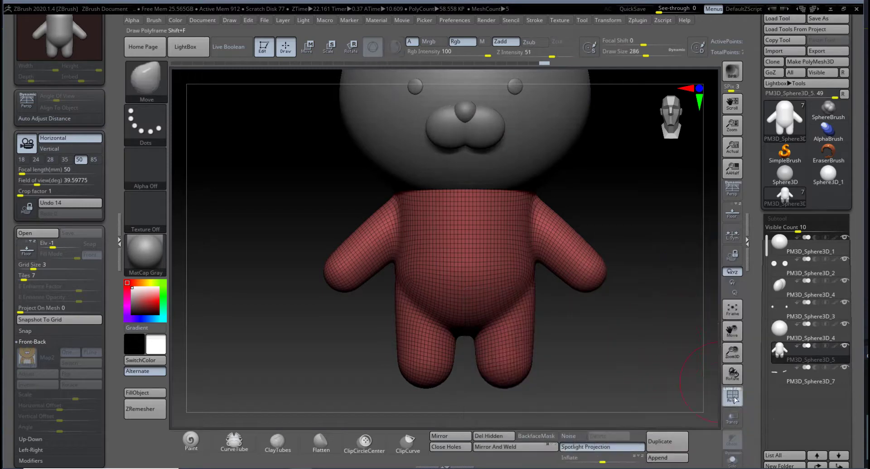
# Step: Turn off the PolyFrame display and subdivide the remeshed body twice
pyautogui.hotkey('shift', 'f')
pyautogui.moveTo(617, 348)
pyautogui.mouseDown()
pyautogui.moveTo(613, 361)
pyautogui.moveTo(635, 368)
pyautogui.moveTo(617, 363)
pyautogui.moveTo(599, 339)
pyautogui.mouseUp()
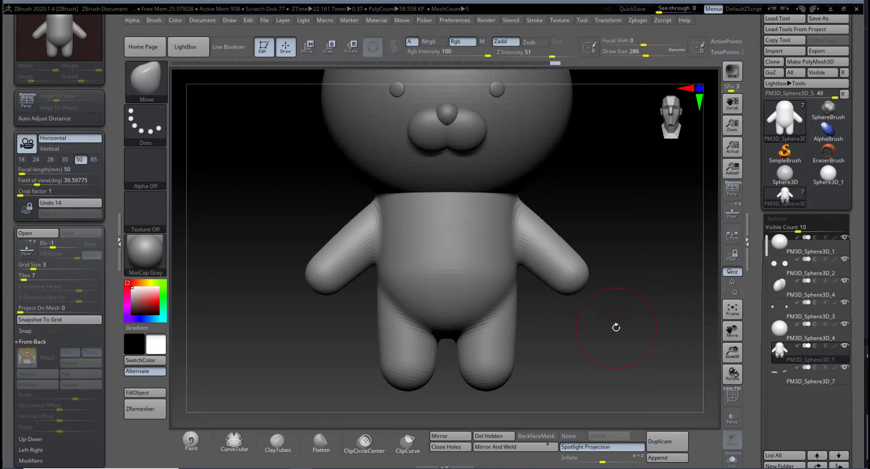
pyautogui.press('ctrl')
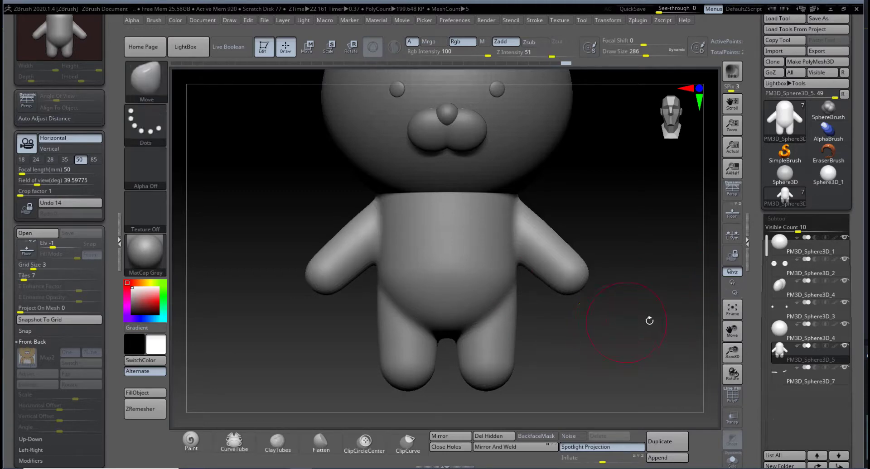
# Step: Compare the body mesh at subdivision levels 1 and 3, returning it to level 3
pyautogui.scroll(-10, 855, 325)
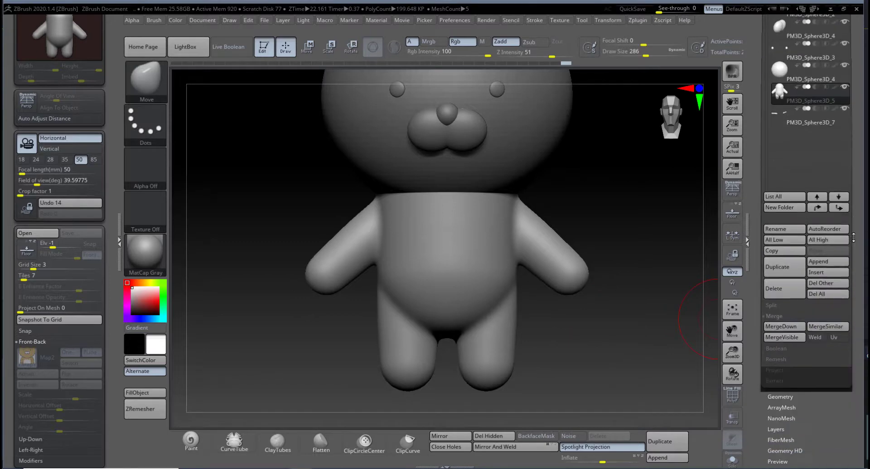
pyautogui.click(781, 311)
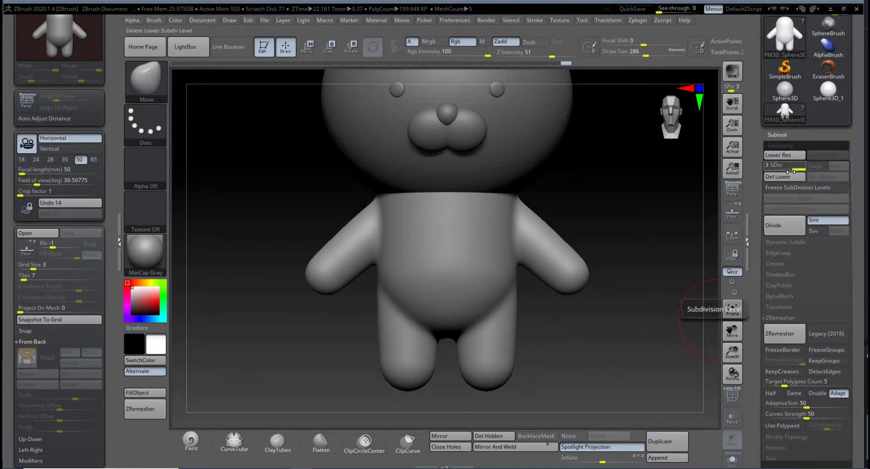
pyautogui.moveTo(604, 334)
pyautogui.keyDown('alt'); pyautogui.mouseDown()
pyautogui.moveTo(620, 363)
pyautogui.moveTo(611, 369)
pyautogui.mouseUp(); pyautogui.keyUp('alt')
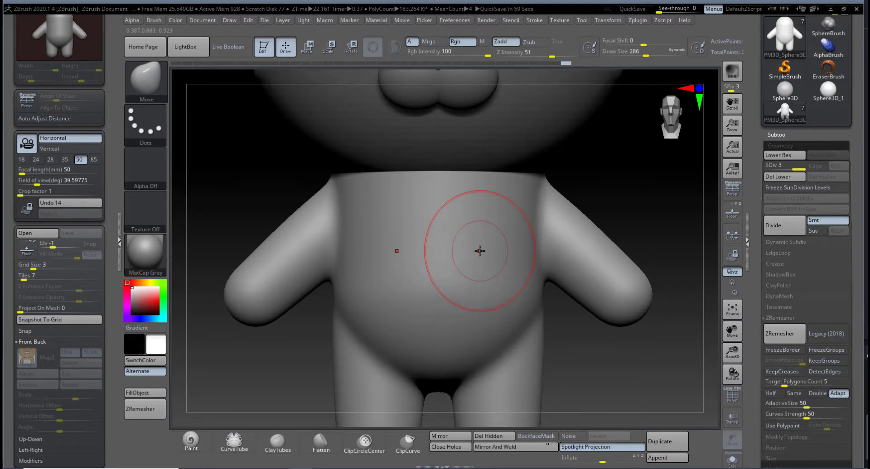
pyautogui.moveTo(798, 167); pyautogui.dragTo(757, 169)
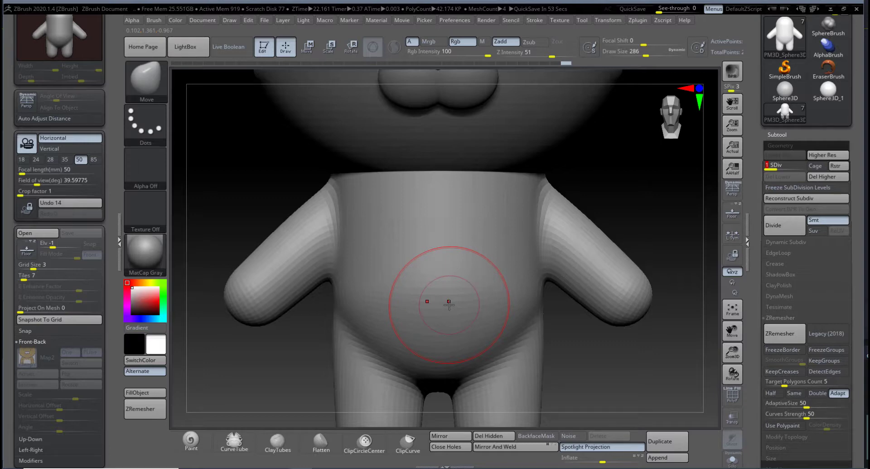
pyautogui.click(795, 169)
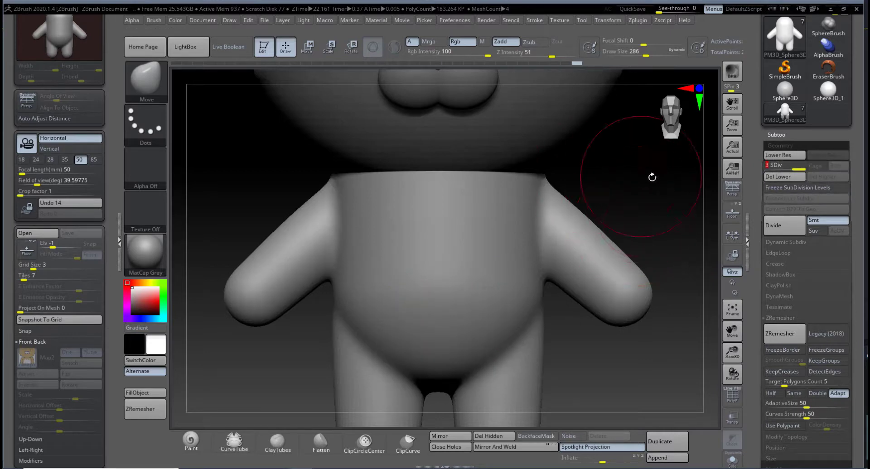
# Step: Select the bear's head subtool and turn on its PolyFrame display
pyautogui.keyDown('alt'); pyautogui.moveTo(608, 227); pyautogui.dragTo(586, 249); pyautogui.keyUp('alt')
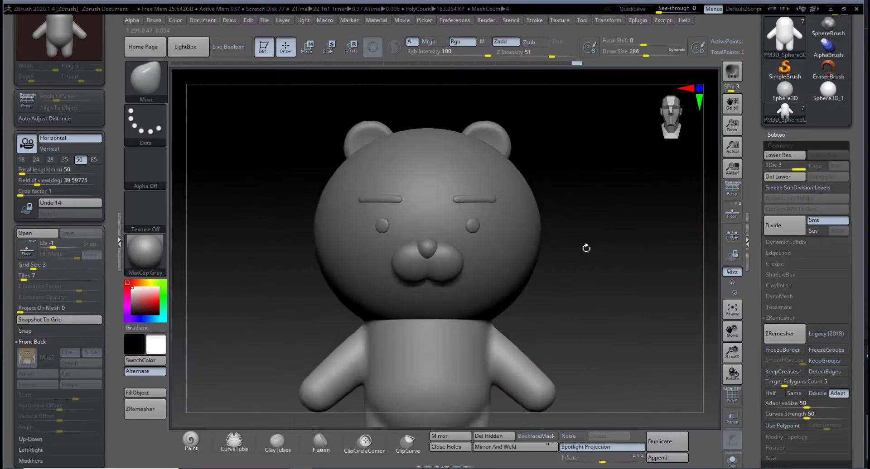
pyautogui.keyDown('alt'); pyautogui.click(542, 283); pyautogui.keyUp('alt')
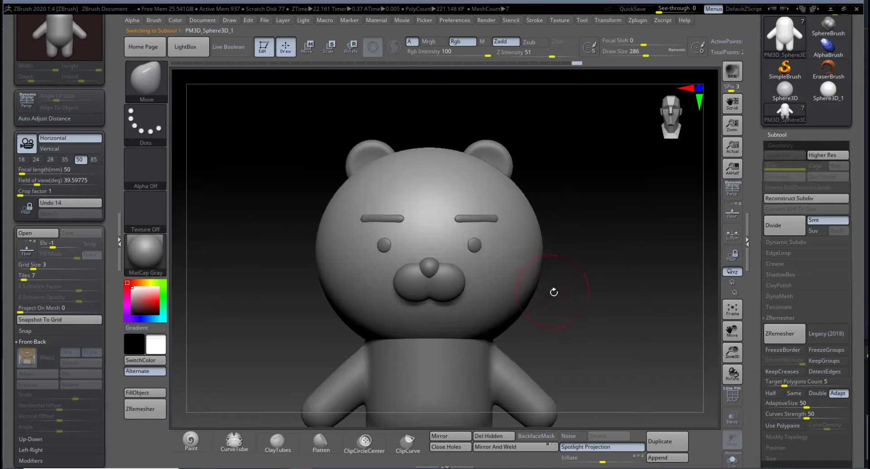
pyautogui.keyDown('alt'); pyautogui.moveTo(588, 304); pyautogui.dragTo(597, 277); pyautogui.keyUp('alt')
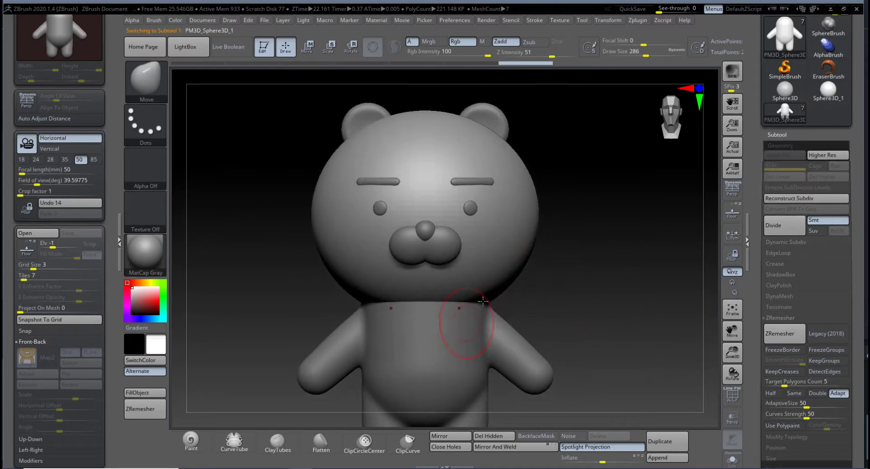
pyautogui.moveTo(591, 292)
pyautogui.mouseDown()
pyautogui.moveTo(626, 292)
pyautogui.moveTo(595, 298)
pyautogui.mouseUp()
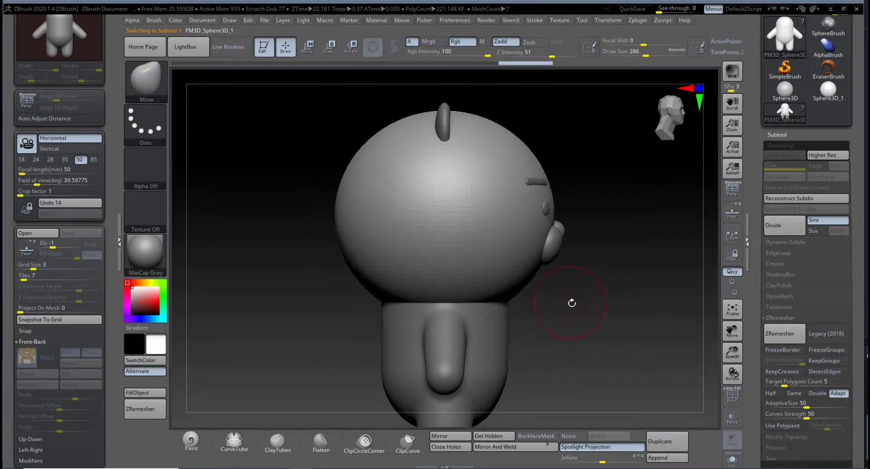
pyautogui.moveTo(605, 313); pyautogui.dragTo(566, 314)
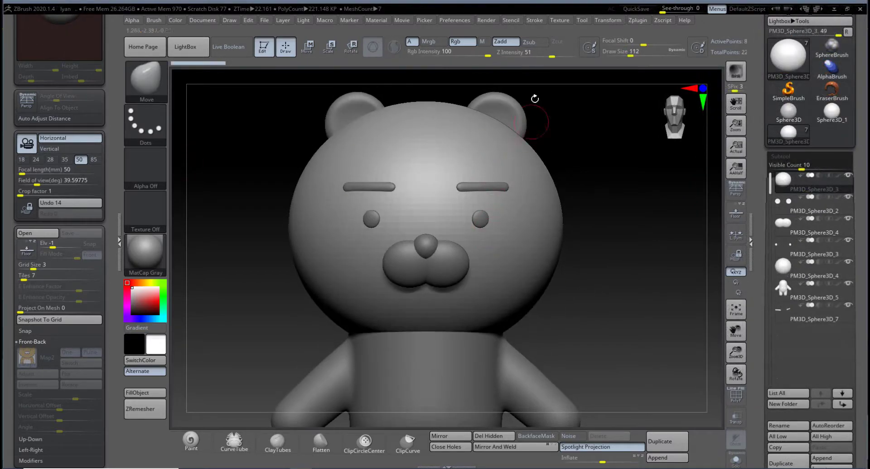
pyautogui.keyDown('alt'); pyautogui.moveTo(572, 122); pyautogui.dragTo(569, 163); pyautogui.keyUp('alt')
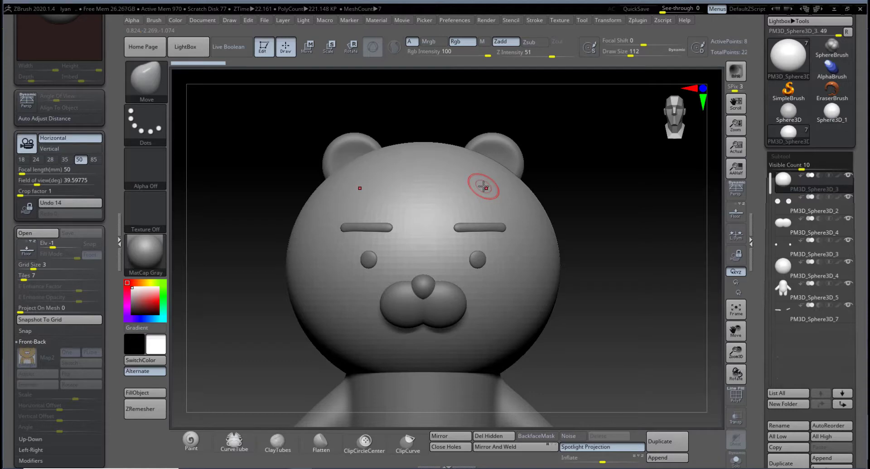
pyautogui.click(736, 396)
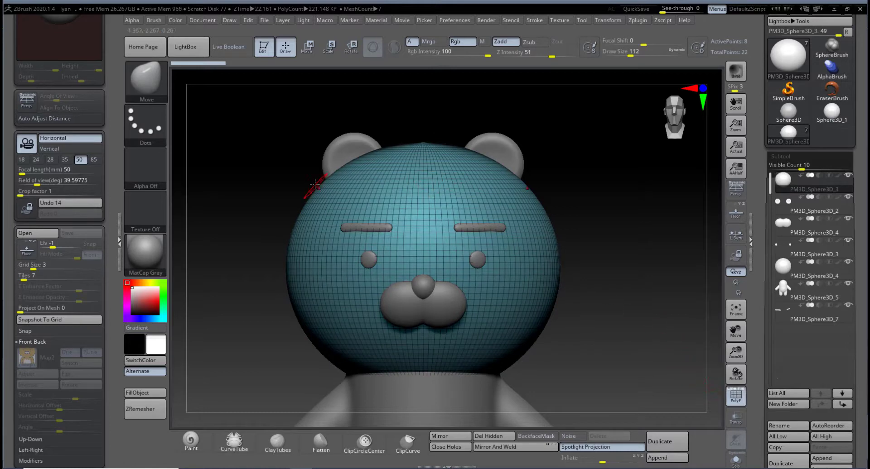
# Step: Mask a horizontal band around the head above the eyebrows, trying it from the front and side
pyautogui.keyDown('ctrl'); pyautogui.moveTo(554, 188); pyautogui.dragTo(619, 211, button='right'); pyautogui.keyUp('ctrl')
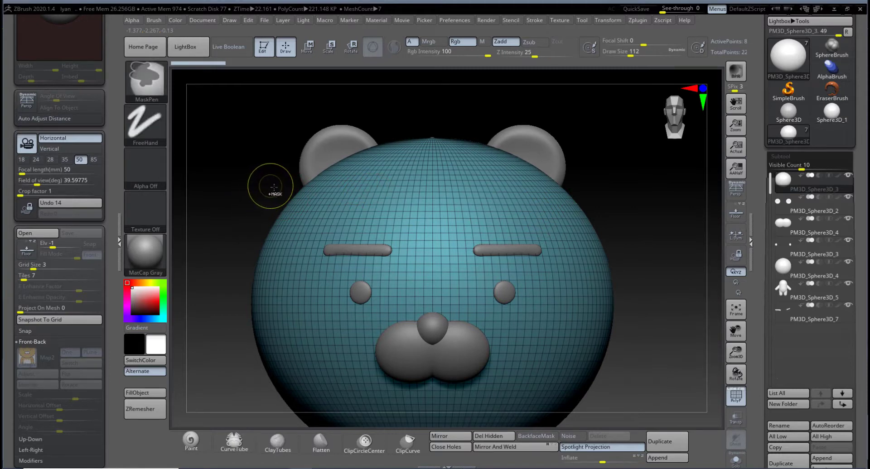
pyautogui.moveTo(275, 187)
pyautogui.keyDown('ctrl'); pyautogui.mouseDown()
pyautogui.moveTo(617, 200)
pyautogui.moveTo(604, 200)
pyautogui.moveTo(608, 204)
pyautogui.mouseUp(); pyautogui.keyUp('ctrl')
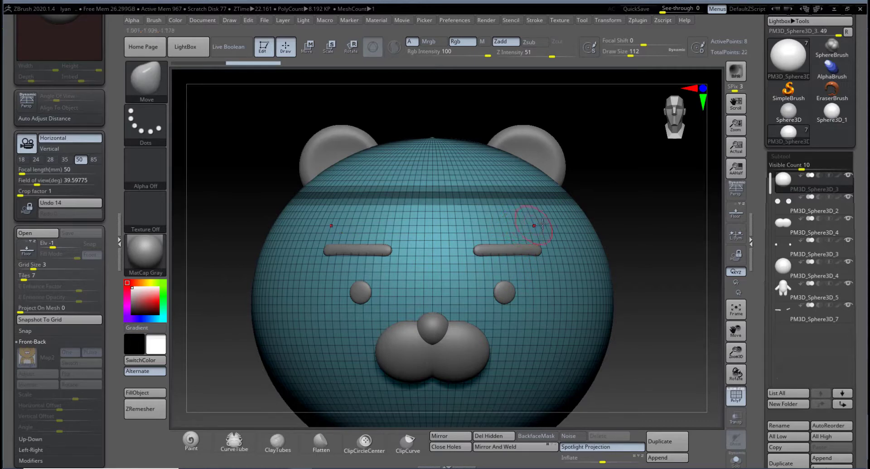
pyautogui.moveTo(664, 208); pyautogui.dragTo(453, 200)
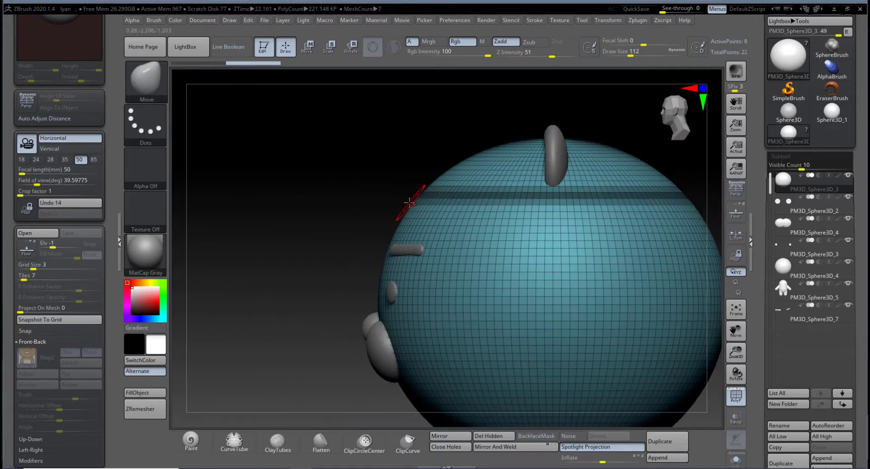
pyautogui.keyDown('ctrl'); pyautogui.moveTo(388, 201); pyautogui.dragTo(718, 209); pyautogui.keyUp('ctrl')
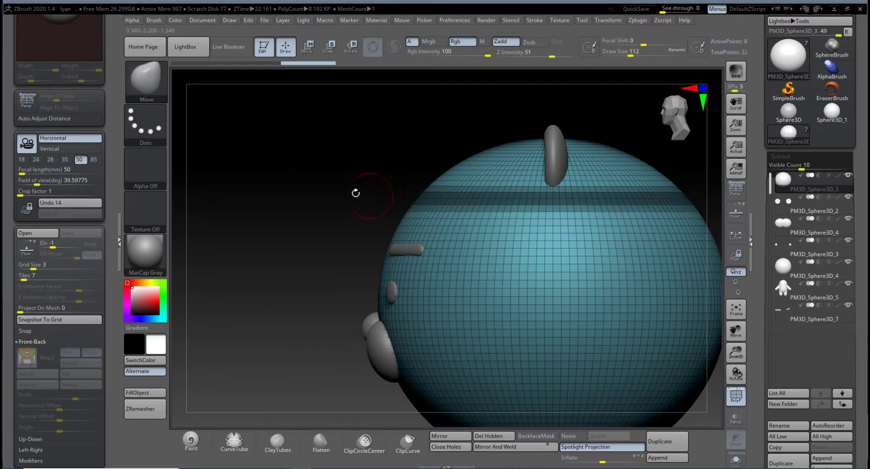
pyautogui.moveTo(356, 192)
pyautogui.mouseDown()
pyautogui.moveTo(294, 178)
pyautogui.moveTo(335, 194)
pyautogui.moveTo(641, 202)
pyautogui.moveTo(637, 212)
pyautogui.mouseUp()
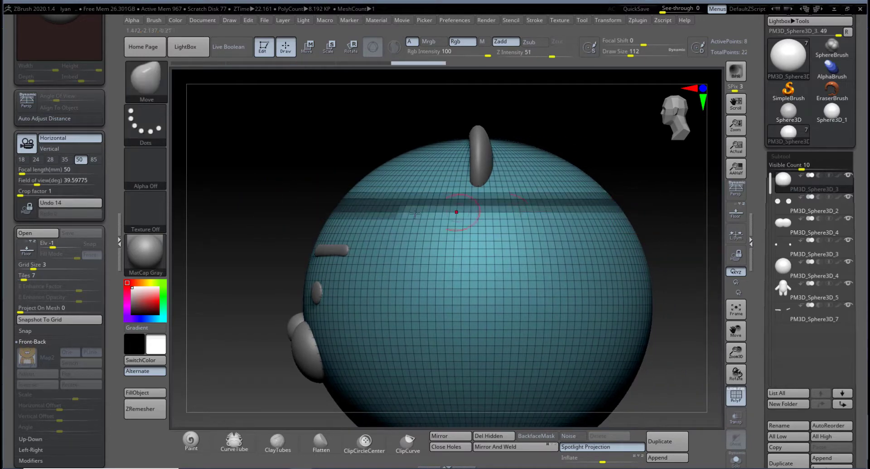
pyautogui.moveTo(280, 179)
pyautogui.keyDown('ctrl'); pyautogui.mouseDown()
pyautogui.moveTo(300, 196)
pyautogui.moveTo(630, 210)
pyautogui.mouseUp(); pyautogui.keyUp('ctrl')
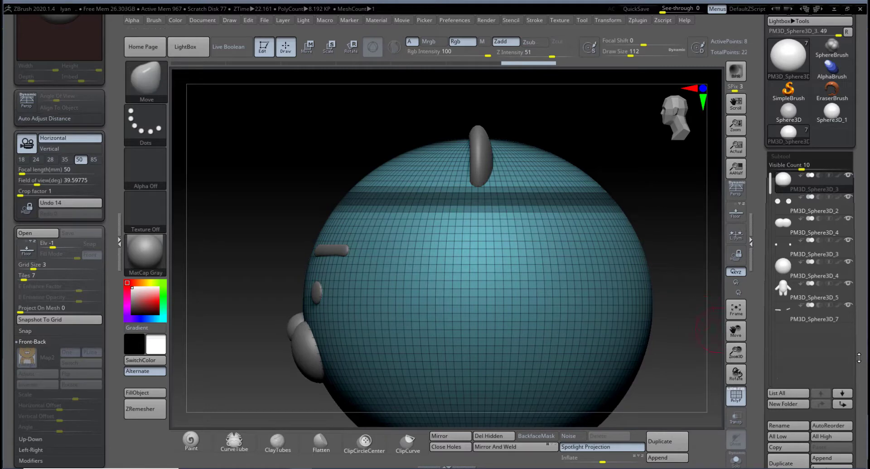
# Step: Try extracting the masked head band with a thickness of 0.02 and clear its mask
pyautogui.scroll(-5, 784, 329)
pyautogui.click(783, 335)
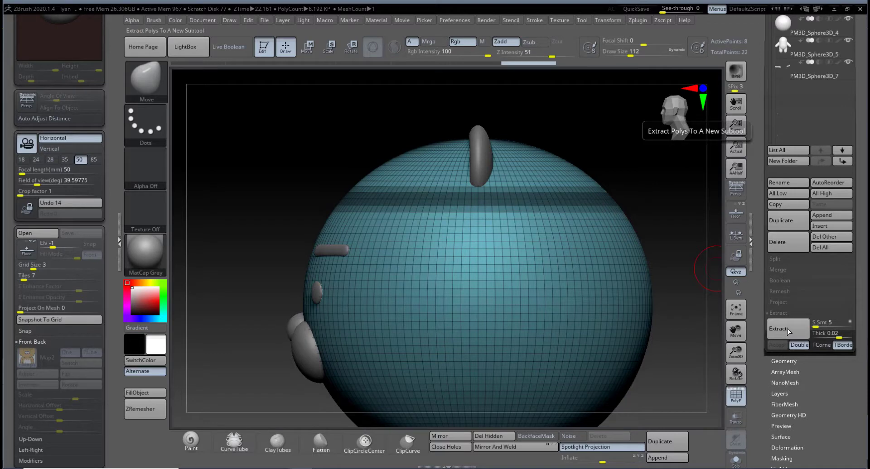
pyautogui.click(786, 329)
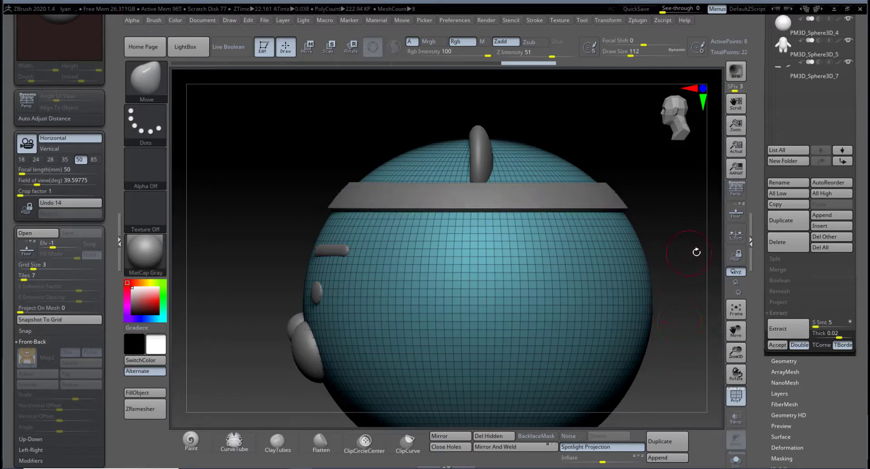
pyautogui.keyDown('ctrl'); pyautogui.moveTo(670, 230); pyautogui.dragTo(662, 237); pyautogui.keyUp('ctrl')
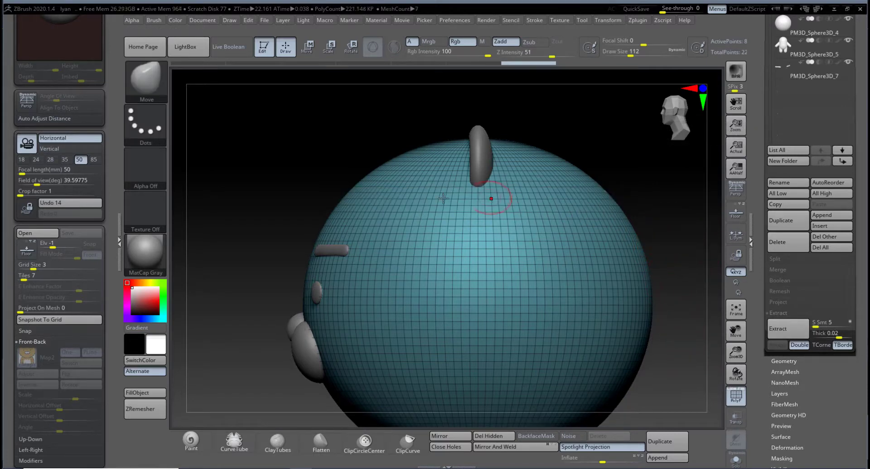
# Step: Mask a narrower band around the head below the ears and extract it as a new subtool with smoothness 5 and thickness 0.02
pyautogui.keyDown('ctrl'); pyautogui.moveTo(328, 195); pyautogui.dragTo(636, 210); pyautogui.keyUp('ctrl')
pyautogui.click(789, 329)
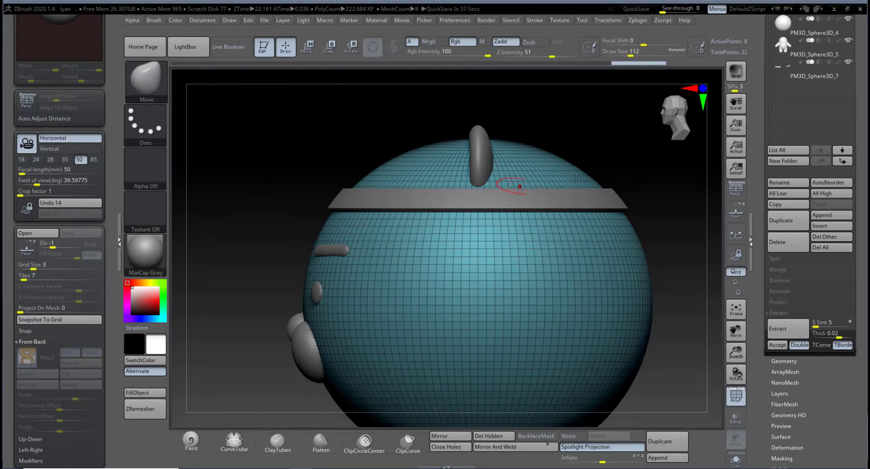
pyautogui.moveTo(628, 153); pyautogui.dragTo(606, 221)
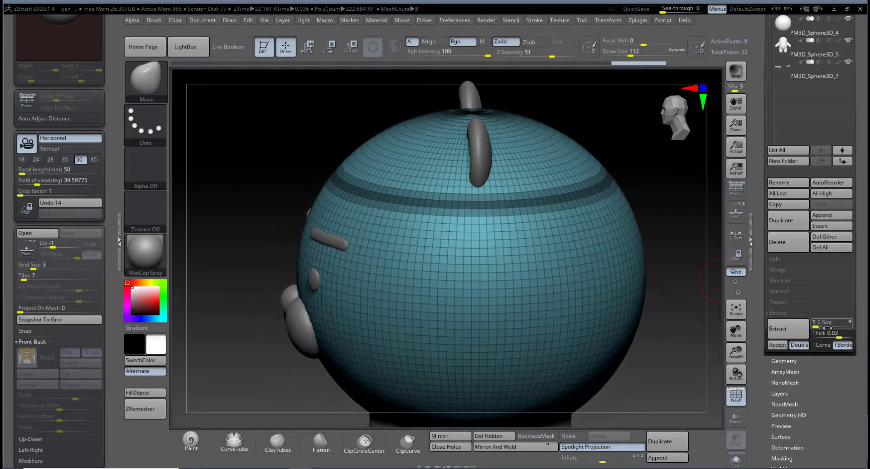
pyautogui.click(785, 335)
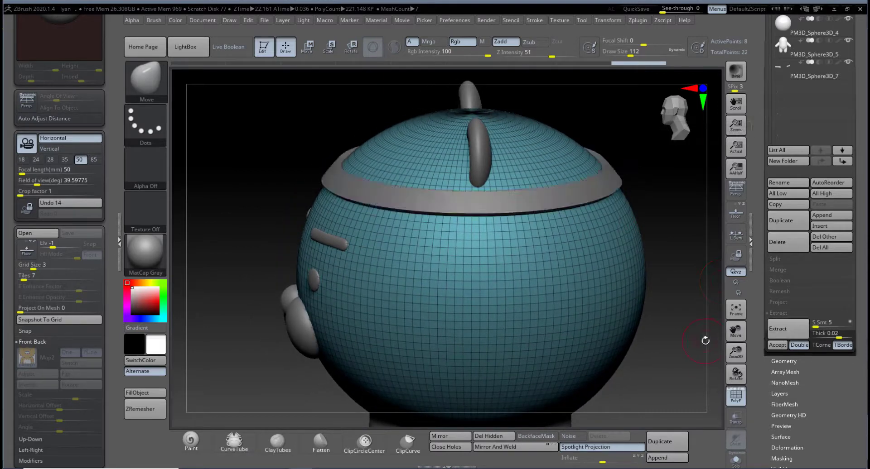
pyautogui.moveTo(676, 351); pyautogui.dragTo(705, 340)
pyautogui.click(784, 334)
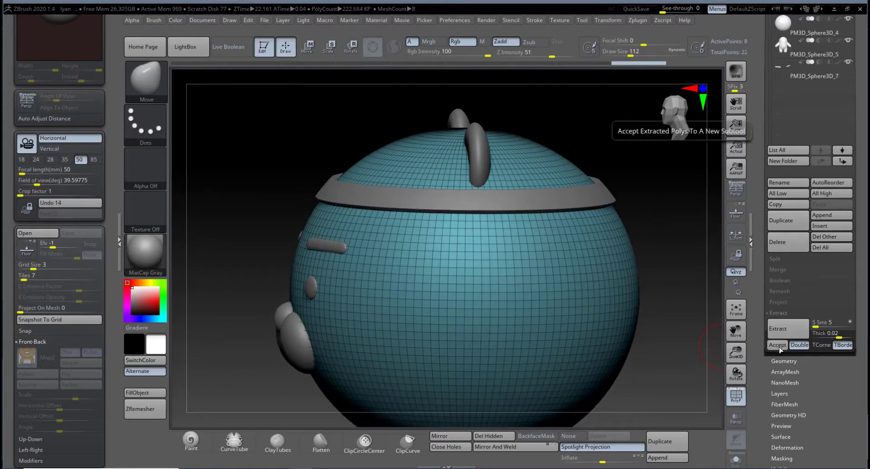
pyautogui.click(777, 345)
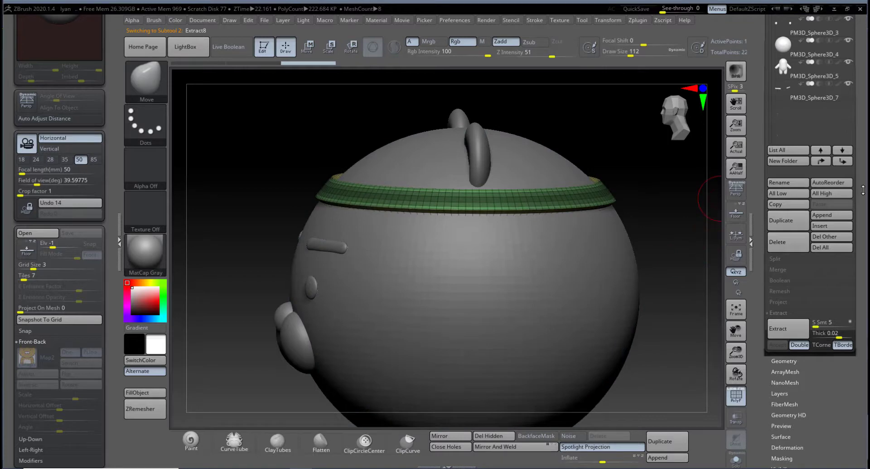
# Step: Clear the mask on the extracted band and move it to the first place among the subtools
pyautogui.moveTo(863, 191); pyautogui.dragTo(863, 468)
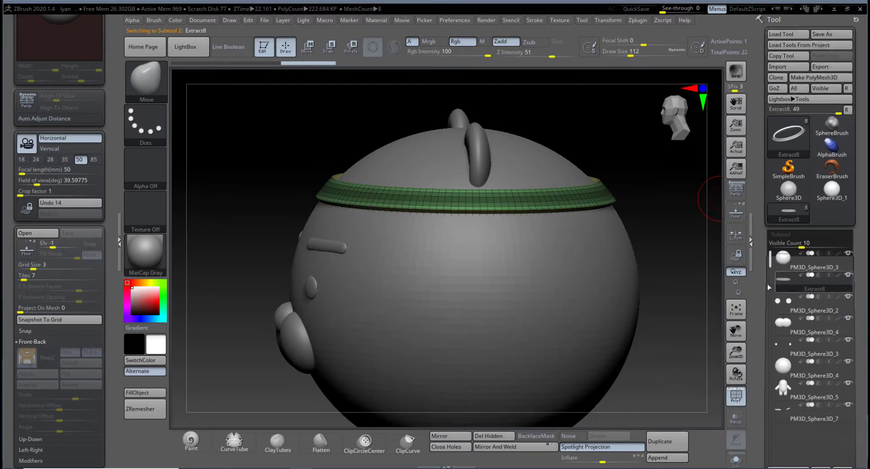
pyautogui.moveTo(598, 298); pyautogui.dragTo(712, 262)
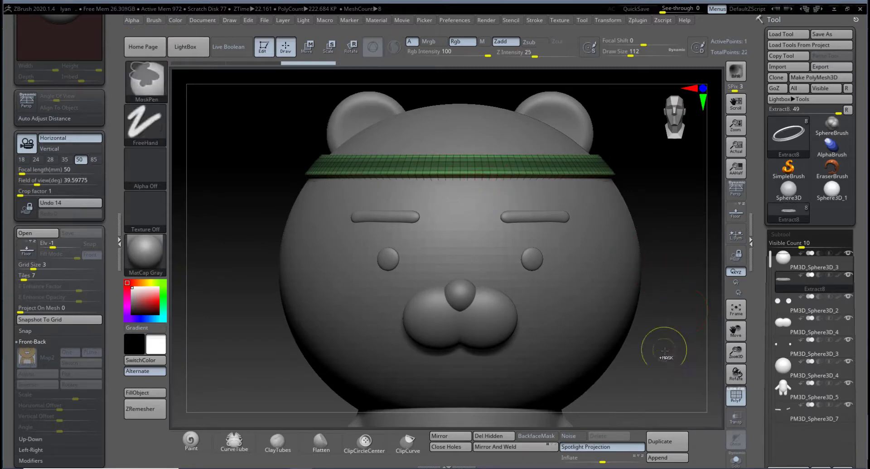
pyautogui.hotkey('shift', 'd')
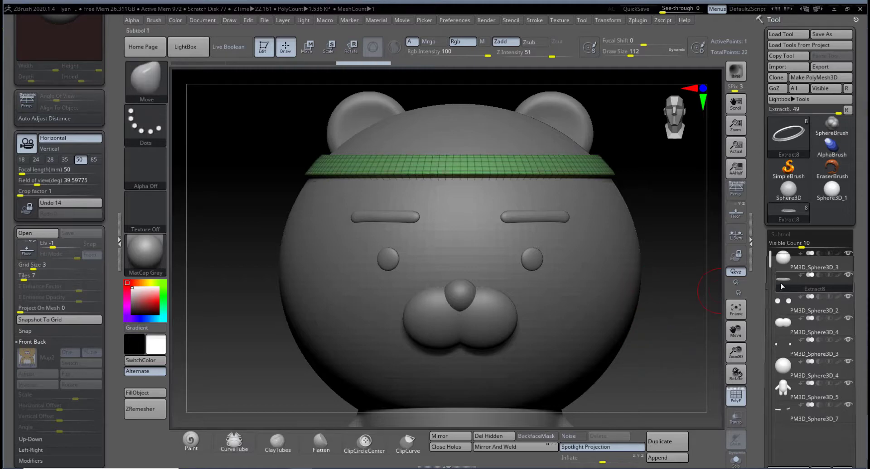
pyautogui.scroll(-5, 862, 252)
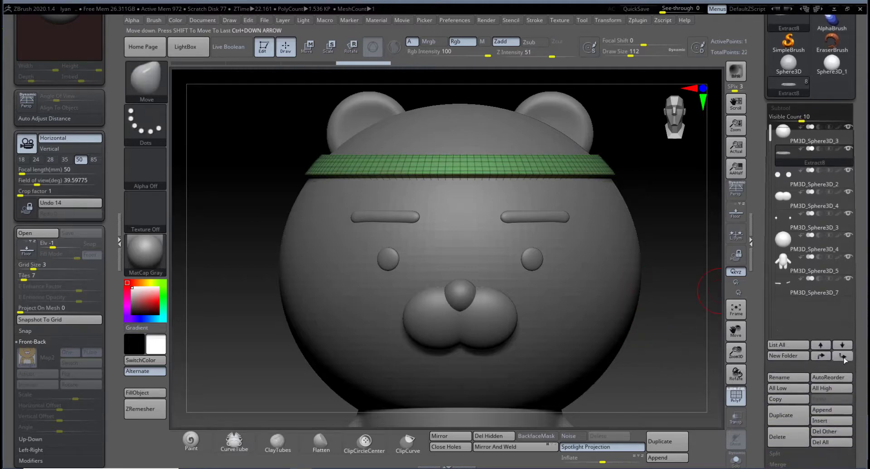
pyautogui.click(844, 358)
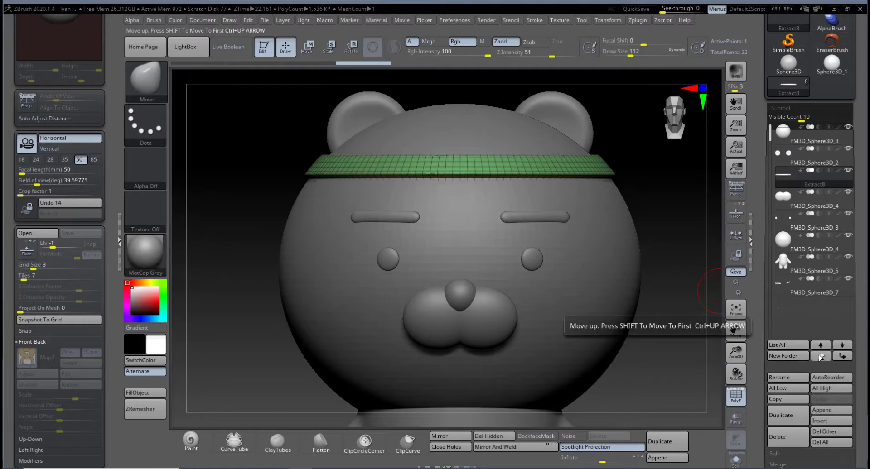
pyautogui.doubleClick(821, 357)
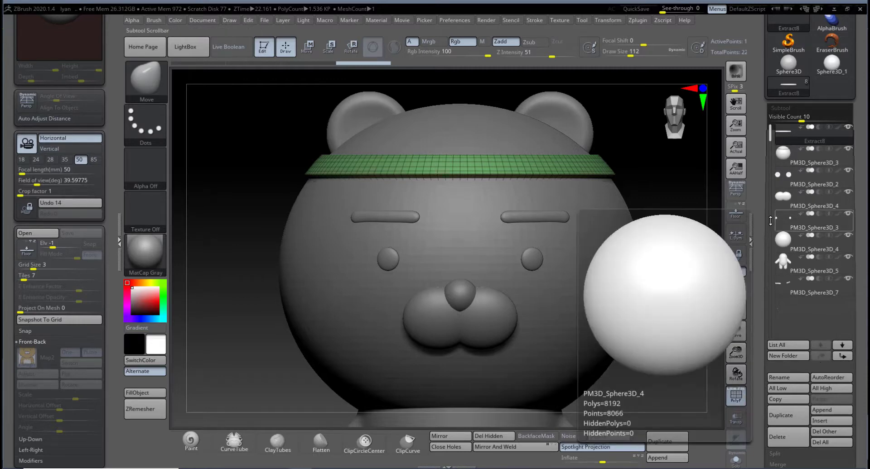
# Step: Clear the mask on the head subtool and hide the extracted band
pyautogui.click(811, 158)
pyautogui.moveTo(681, 216)
pyautogui.mouseDown()
pyautogui.moveTo(618, 237)
pyautogui.moveTo(647, 210)
pyautogui.mouseUp()
pyautogui.press('ctrl')
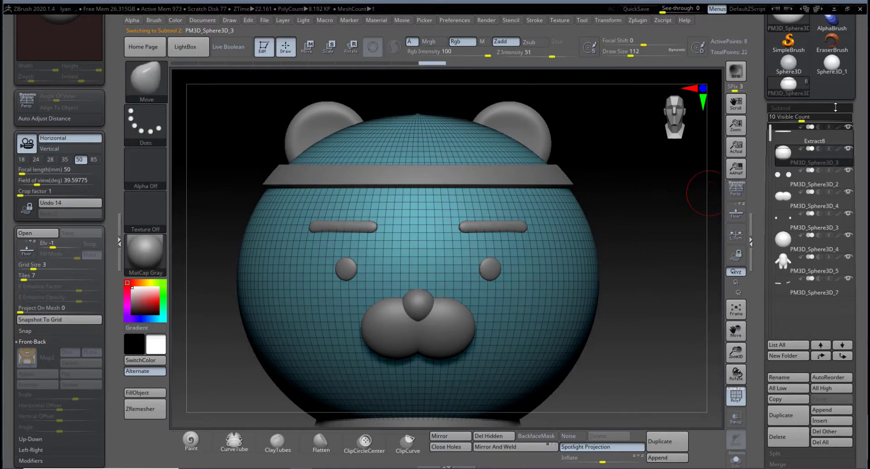
pyautogui.click(848, 128)
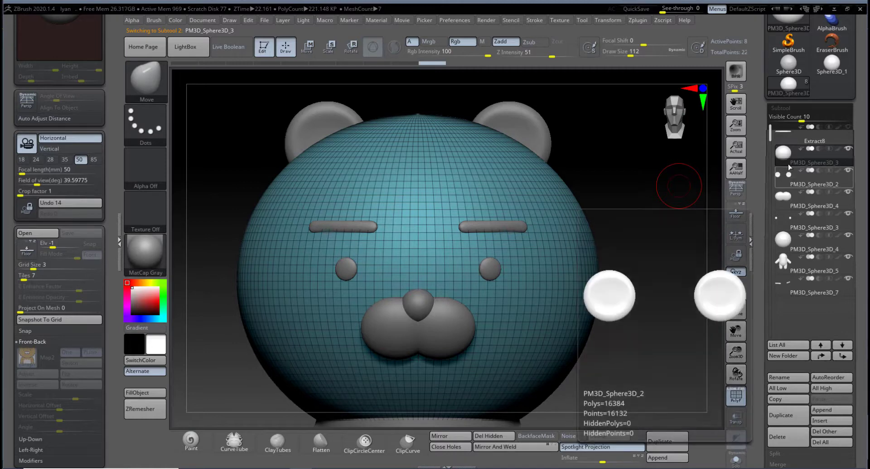
pyautogui.moveTo(782, 159)
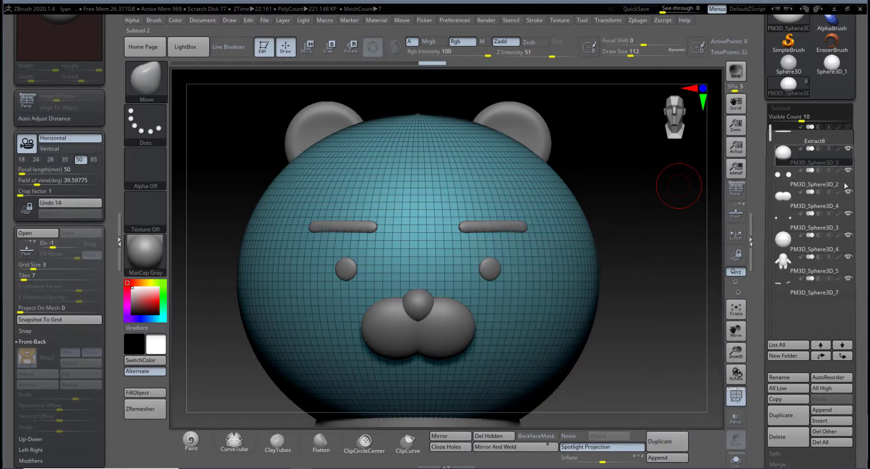
# Step: Merge the head subtool down with the ears subtool directly below it and confirm the merge
pyautogui.moveTo(861, 265); pyautogui.dragTo(858, 191)
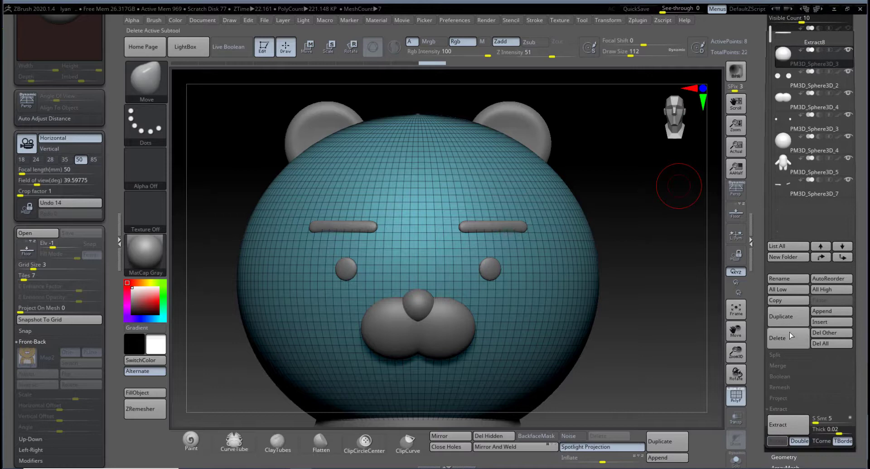
pyautogui.click(781, 368)
pyautogui.click(790, 378)
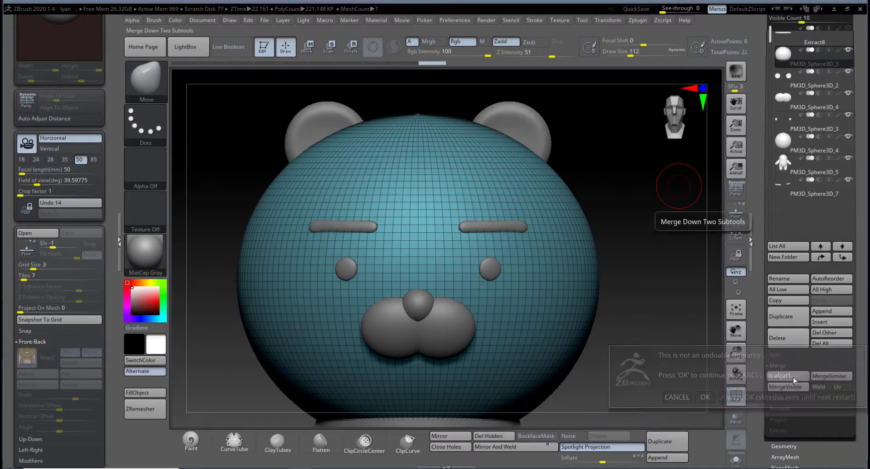
pyautogui.click(706, 399)
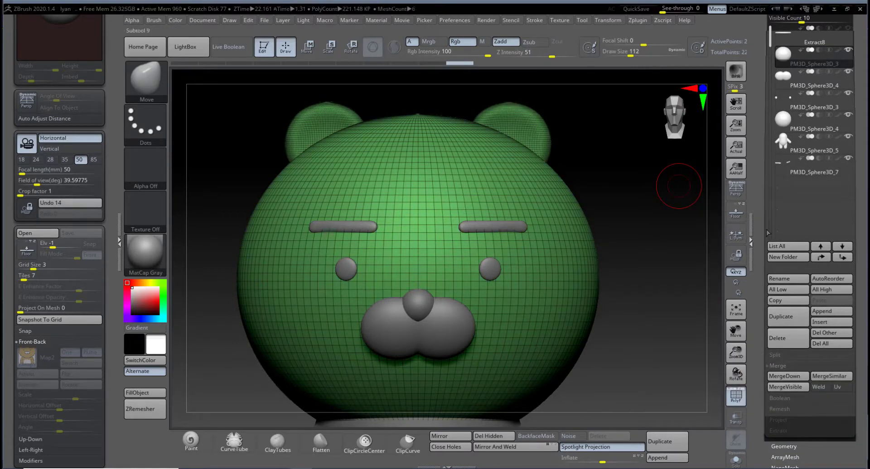
pyautogui.scroll(3, 812, 209)
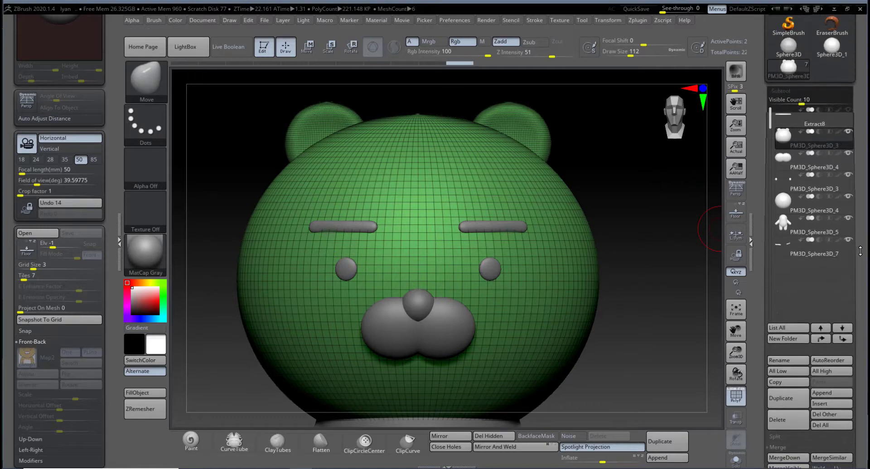
pyautogui.moveTo(647, 261); pyautogui.dragTo(656, 297)
pyautogui.moveTo(668, 339); pyautogui.dragTo(664, 318)
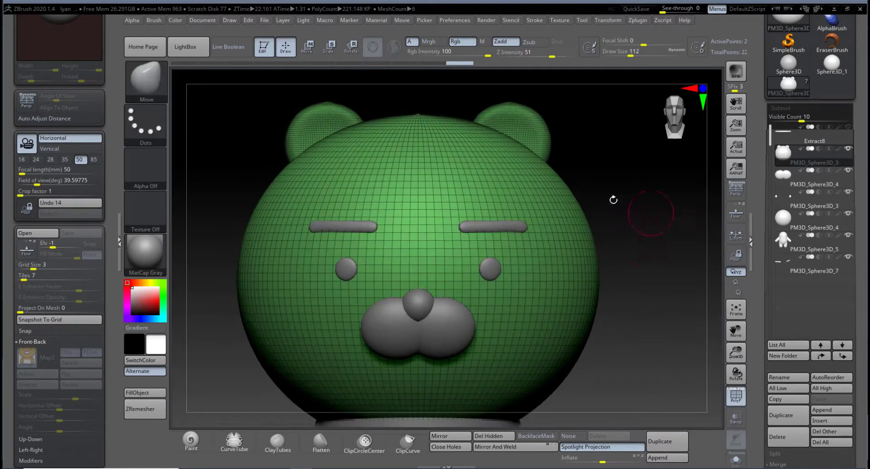
pyautogui.moveTo(613, 198); pyautogui.dragTo(502, 154)
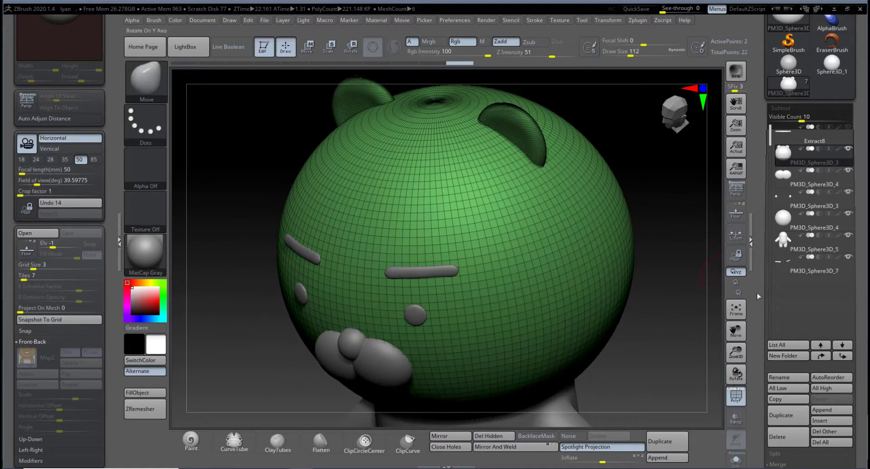
# Step: Hide the wireframe and fuse the merged head and ears with DynaMesh at resolution 200
pyautogui.scroll(-5, 863, 358)
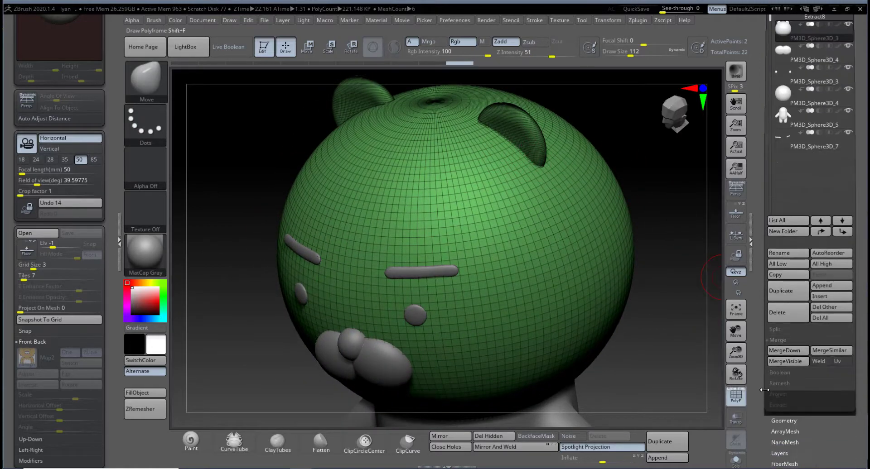
pyautogui.hotkey('shift', 'f')
pyautogui.scroll(-4, 857, 378)
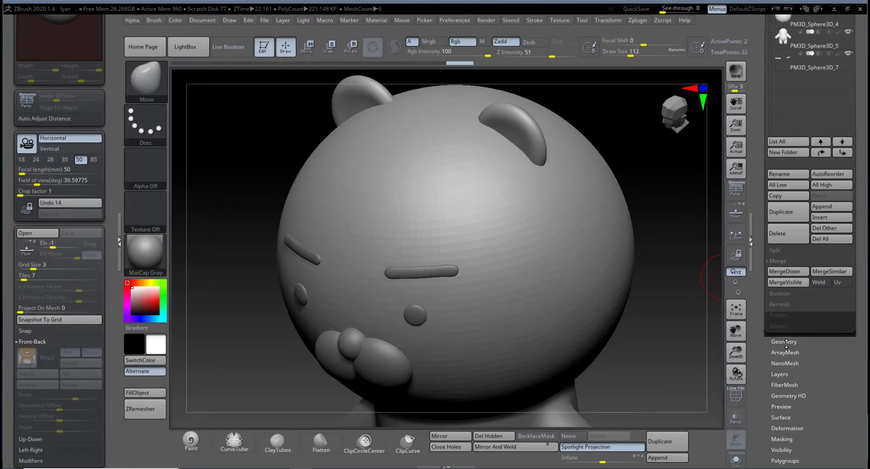
pyautogui.click(785, 342)
pyautogui.scroll(3, 793, 295)
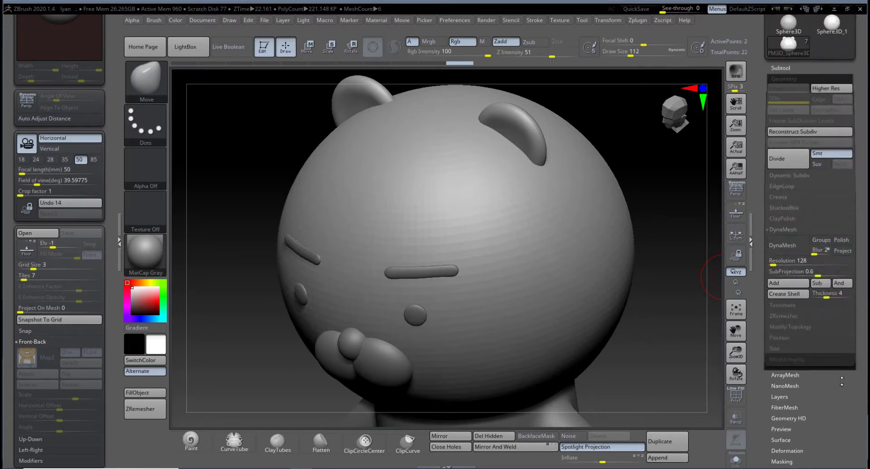
pyautogui.click(779, 265)
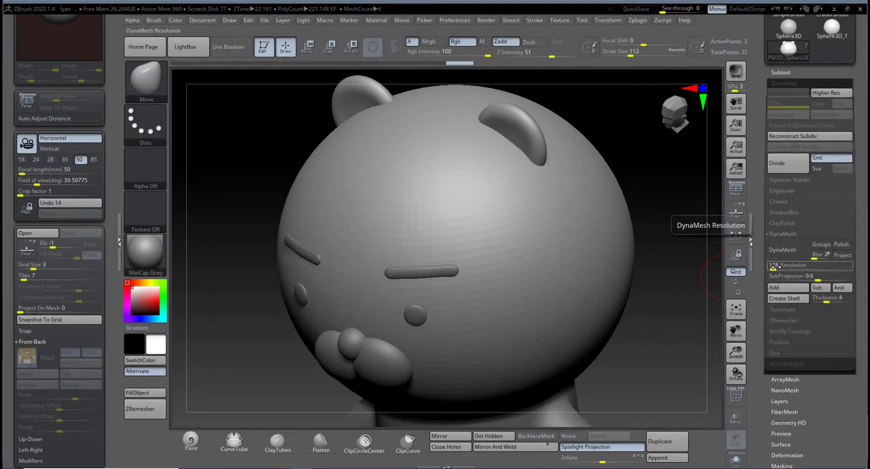
pyautogui.write('8')
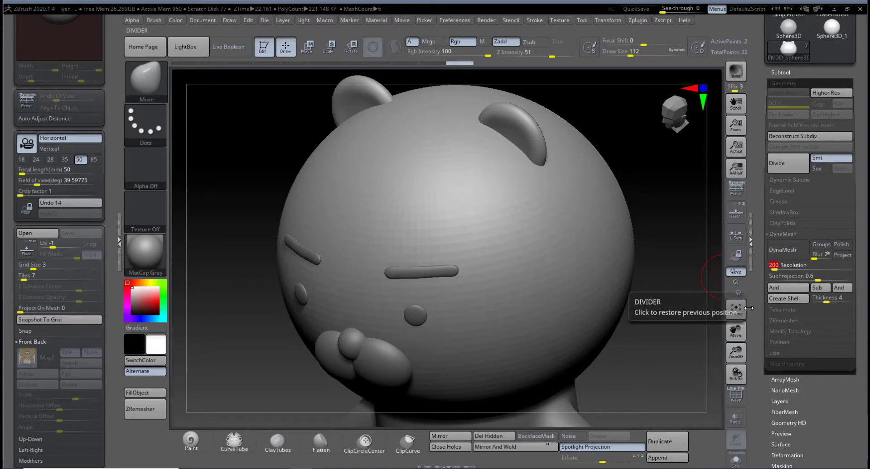
pyautogui.click(784, 252)
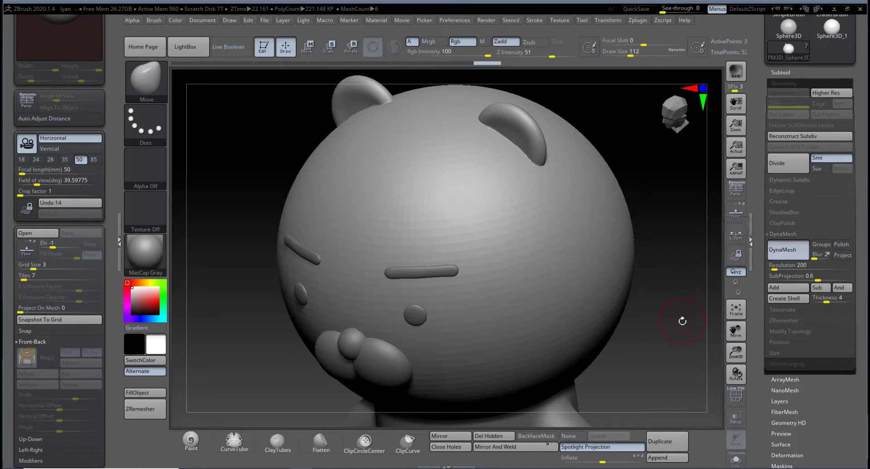
# Step: Smooth the seams where the ears join the head, working around the front and back of each ear base
pyautogui.moveTo(628, 325); pyautogui.dragTo(623, 297)
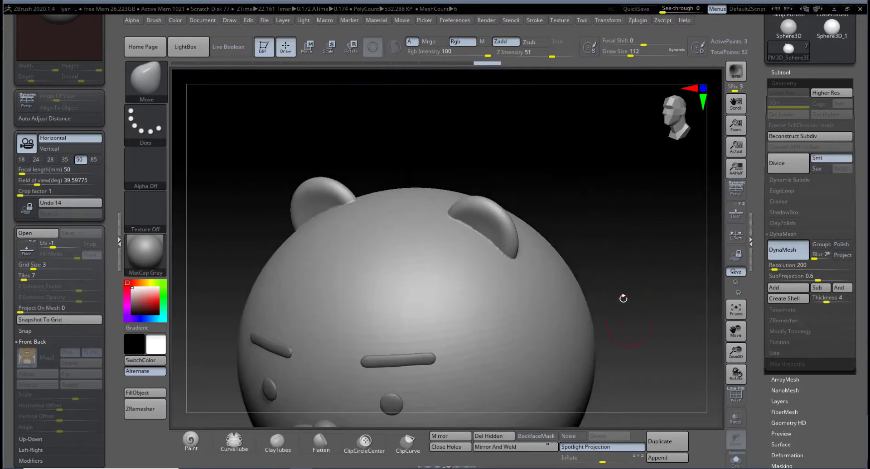
pyautogui.press('shift')
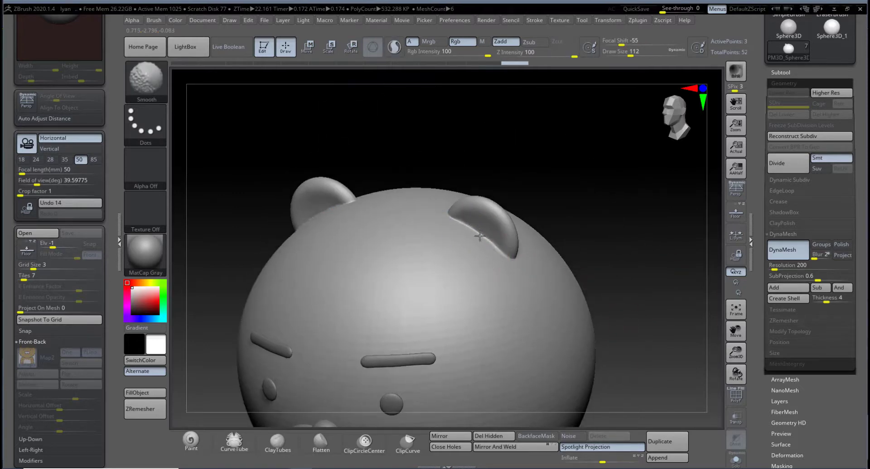
pyautogui.keyDown('shift'); pyautogui.moveTo(480, 236); pyautogui.dragTo(512, 243); pyautogui.keyUp('shift')
pyautogui.moveTo(586, 223); pyautogui.dragTo(593, 272)
pyautogui.keyDown('shift'); pyautogui.moveTo(509, 260); pyautogui.dragTo(511, 264); pyautogui.keyUp('shift')
pyautogui.moveTo(687, 227); pyautogui.dragTo(649, 268)
pyautogui.keyDown('shift'); pyautogui.moveTo(511, 242); pyautogui.dragTo(473, 189); pyautogui.keyUp('shift')
pyautogui.moveTo(363, 204)
pyautogui.mouseDown()
pyautogui.moveTo(558, 213)
pyautogui.moveTo(531, 227)
pyautogui.mouseUp()
pyautogui.keyDown('shift'); pyautogui.moveTo(467, 210); pyautogui.dragTo(459, 201); pyautogui.keyUp('shift')
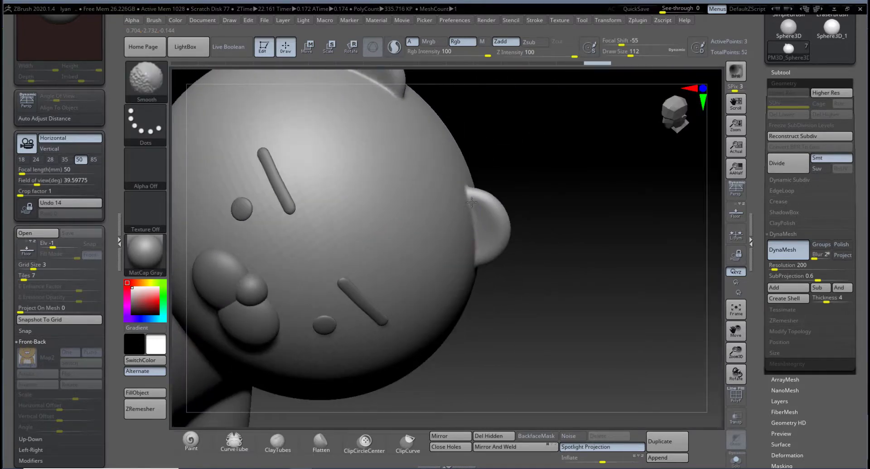
pyautogui.moveTo(542, 274); pyautogui.dragTo(505, 268)
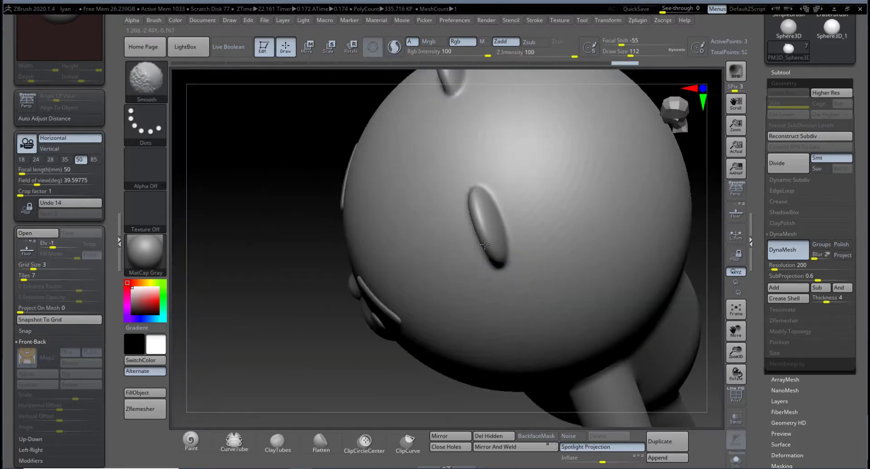
pyautogui.moveTo(333, 347); pyautogui.dragTo(510, 251)
pyautogui.moveTo(701, 306); pyautogui.dragTo(679, 272)
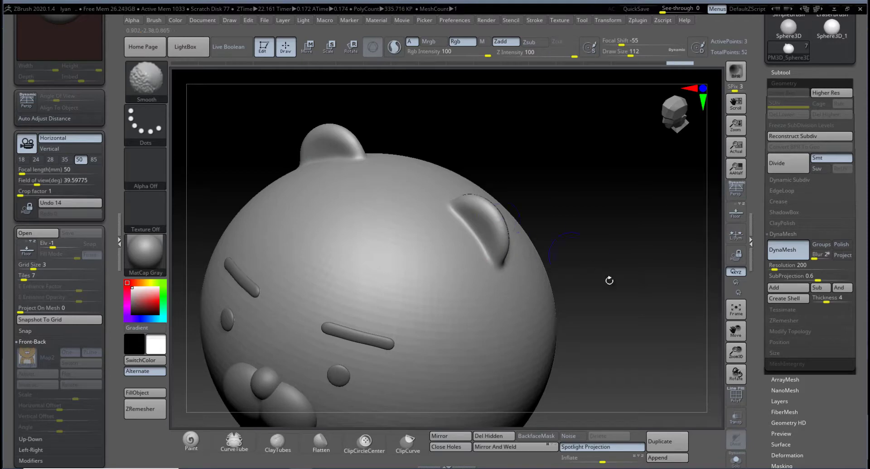
pyautogui.moveTo(608, 280)
pyautogui.mouseDown()
pyautogui.moveTo(648, 270)
pyautogui.moveTo(651, 193)
pyautogui.mouseUp()
pyautogui.keyDown('alt'); pyautogui.moveTo(668, 266); pyautogui.dragTo(631, 268); pyautogui.keyUp('alt')
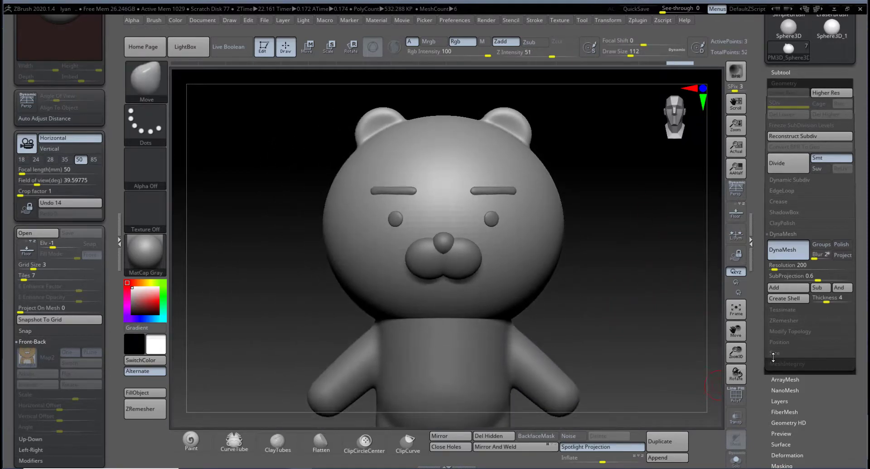
# Step: Turn off DynaMesh on the head, retopologise it with ZRemesher at target polygons count 5, and check its wireframe
pyautogui.click(789, 251)
pyautogui.click(738, 397)
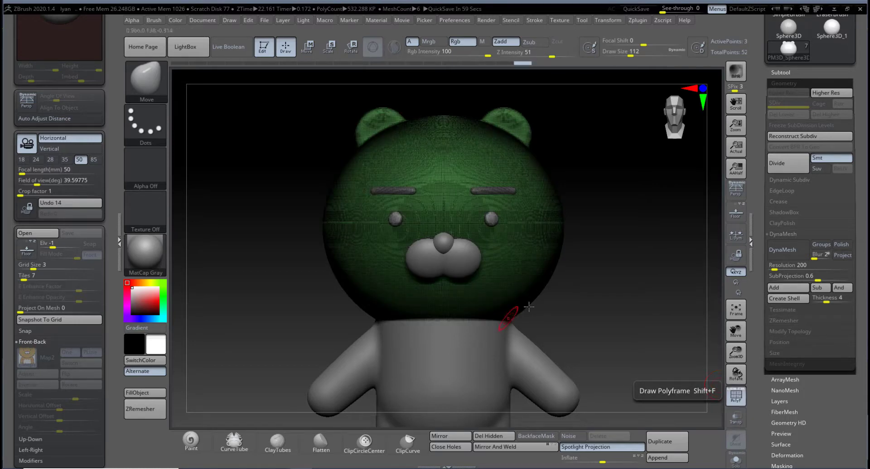
pyautogui.click(736, 395)
pyautogui.keyDown('alt'); pyautogui.moveTo(594, 312); pyautogui.dragTo(592, 323); pyautogui.keyUp('alt')
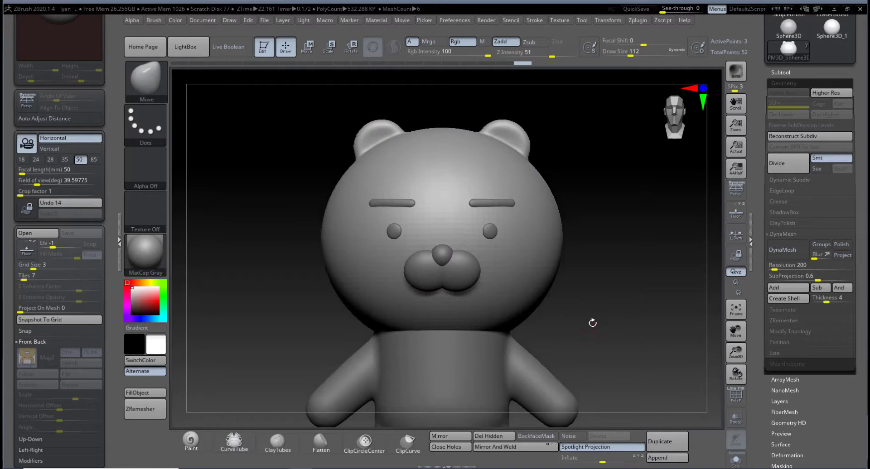
pyautogui.moveTo(819, 408); pyautogui.dragTo(832, 373)
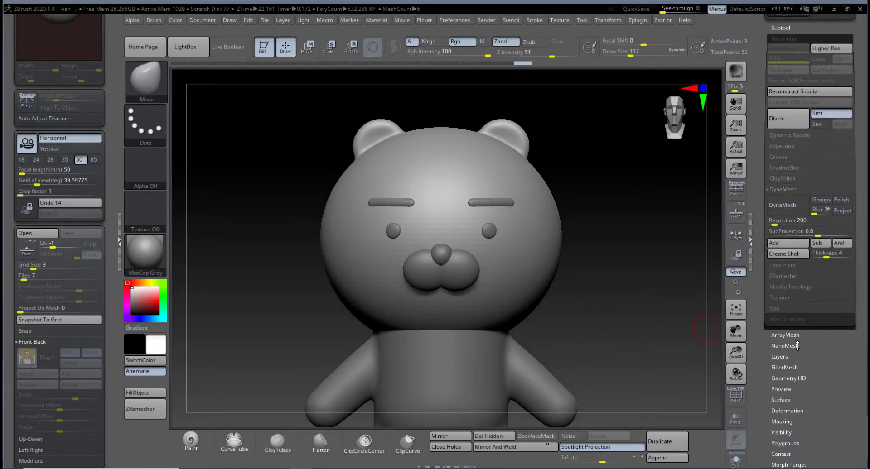
pyautogui.click(789, 275)
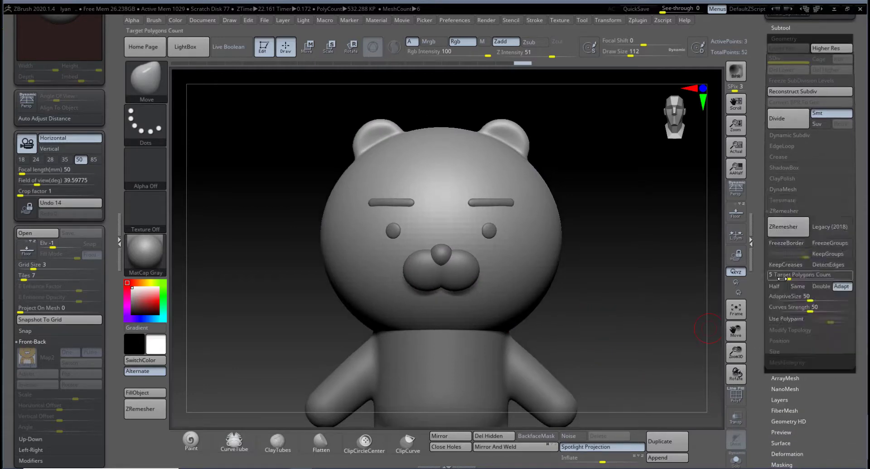
pyautogui.click(786, 225)
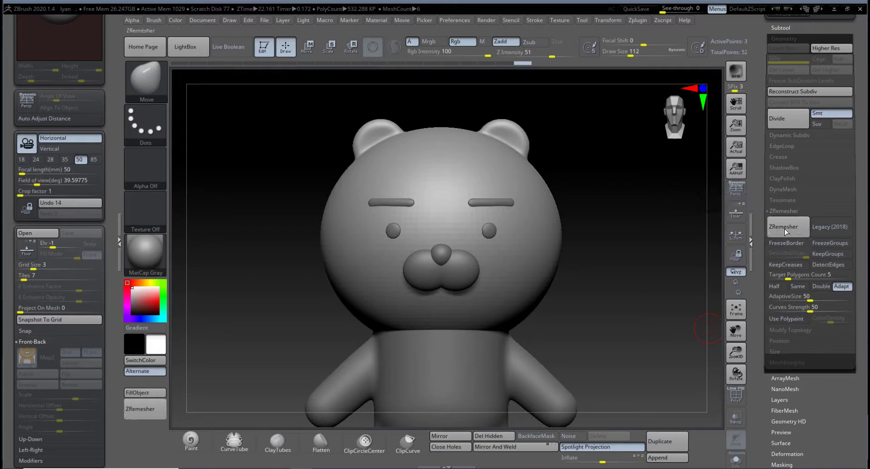
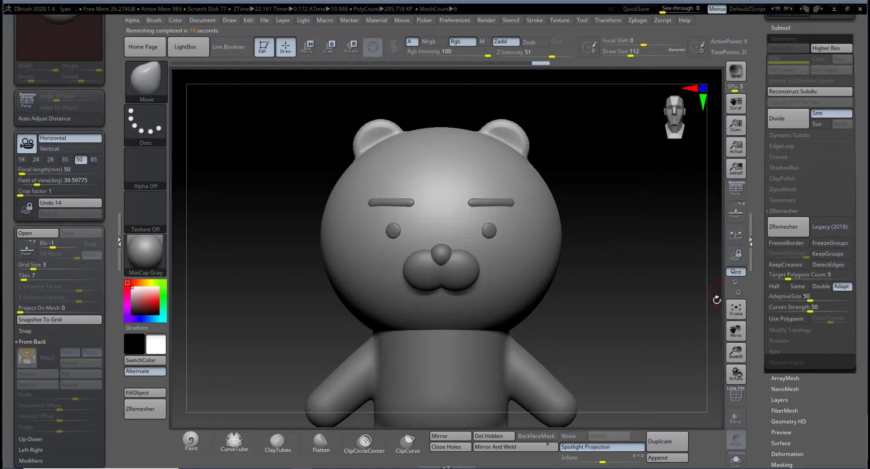
pyautogui.click(735, 399)
pyautogui.moveTo(635, 328); pyautogui.dragTo(697, 372)
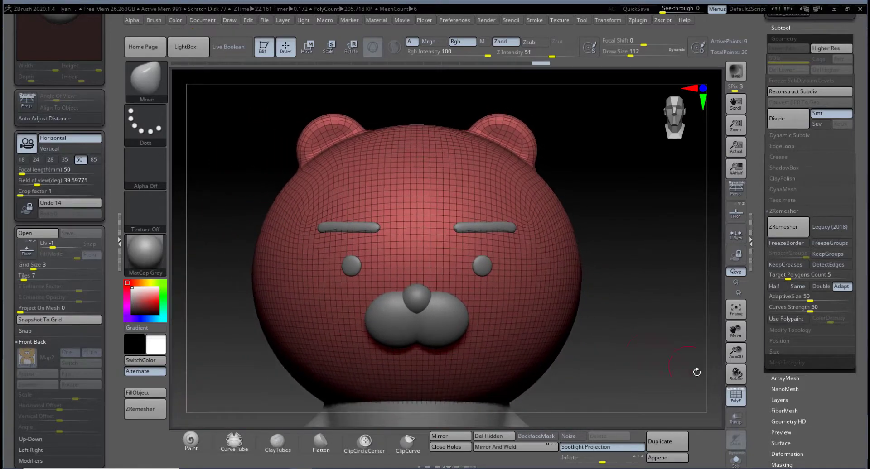
# Step: Hide the head's wireframe and set the Move brush's draw size to 234
pyautogui.click(736, 396)
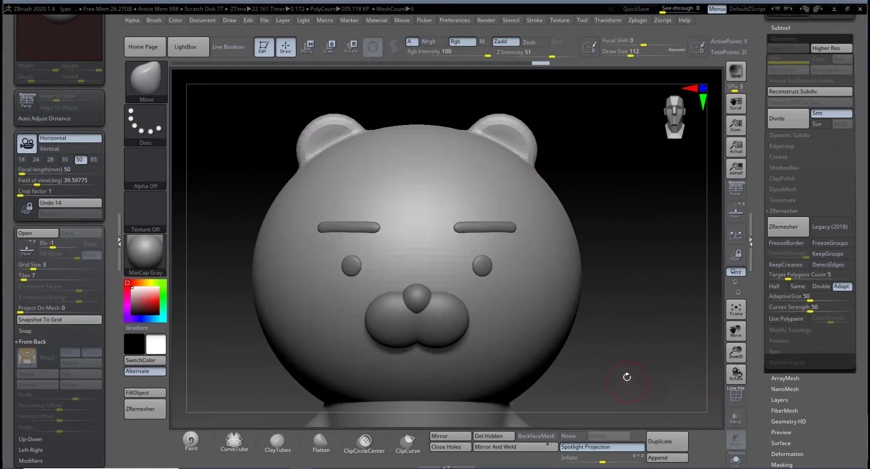
pyautogui.press('space')
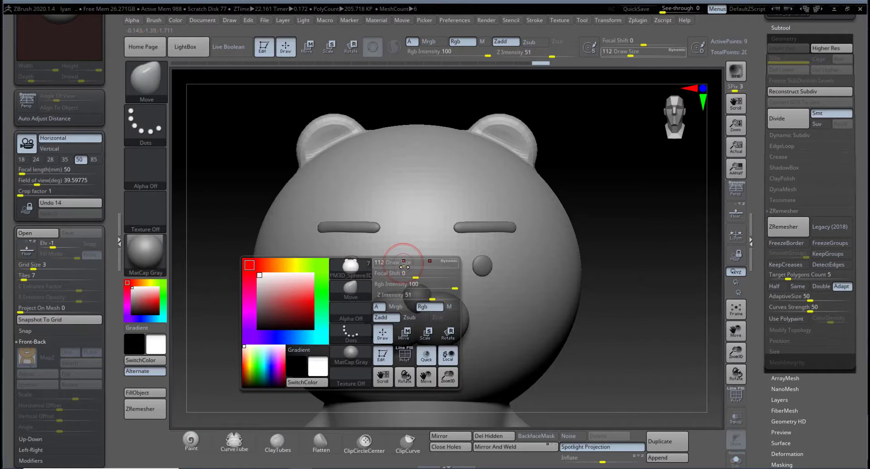
pyautogui.moveTo(404, 267); pyautogui.dragTo(414, 268)
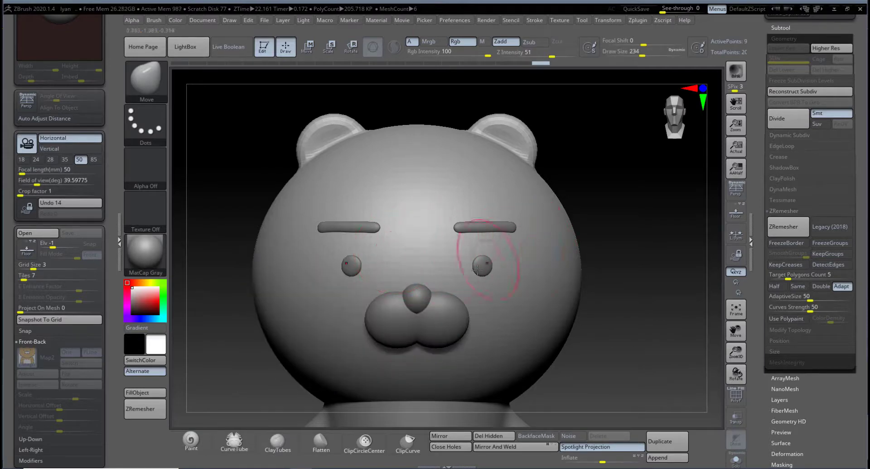
# Step: Try Polish By Groups, Polish By Features and Polish deformations on the head, undoing the attempts
pyautogui.scroll(-5, 794, 332)
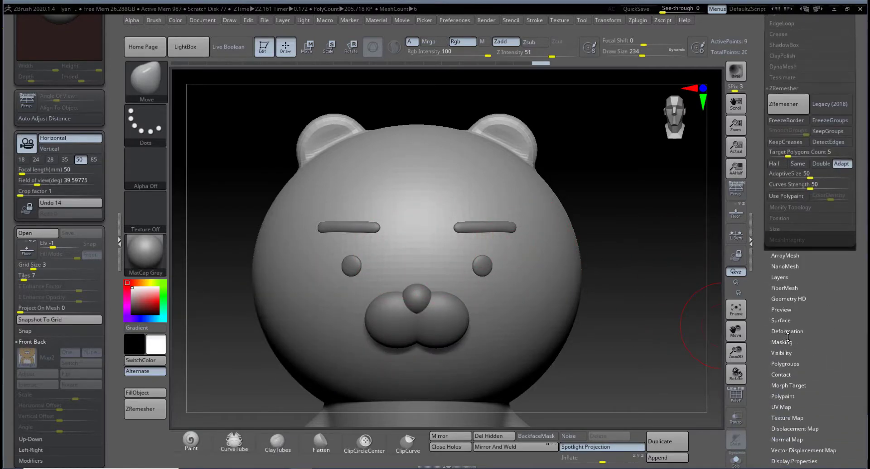
pyautogui.click(794, 332)
pyautogui.scroll(-5, 864, 372)
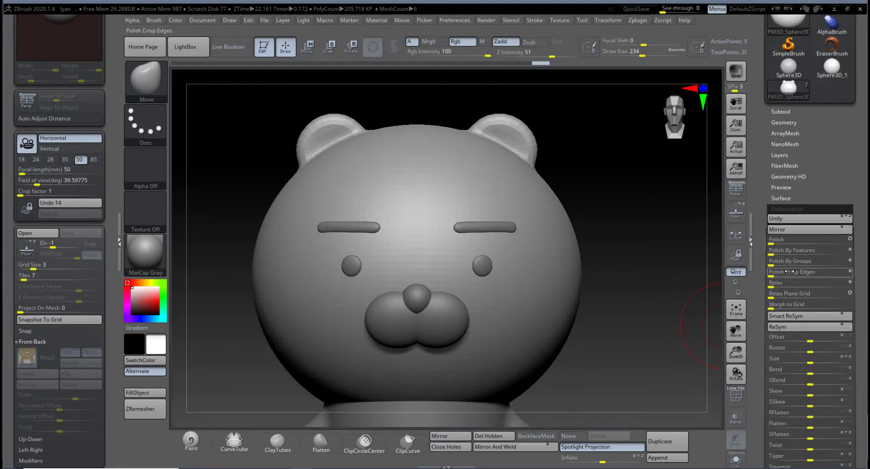
pyautogui.moveTo(777, 266); pyautogui.dragTo(850, 267)
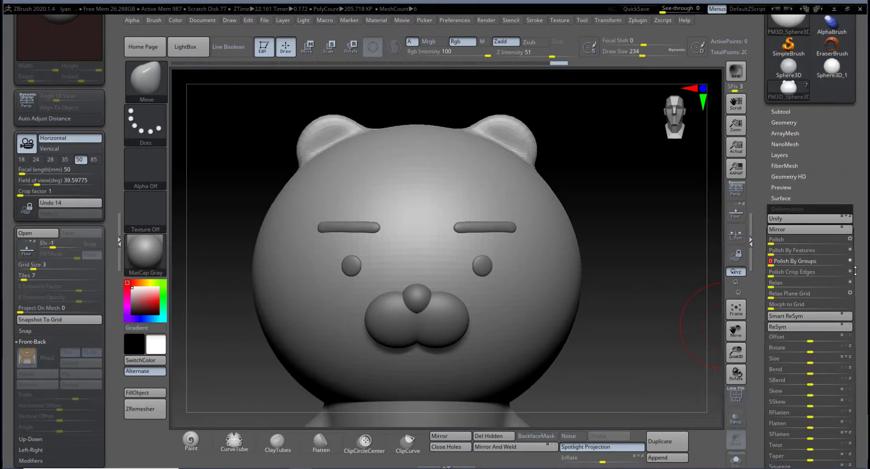
pyautogui.hotkey('ctrl', 'z')
pyautogui.moveTo(778, 256); pyautogui.dragTo(850, 257)
pyautogui.hotkey('ctrl', 'z')
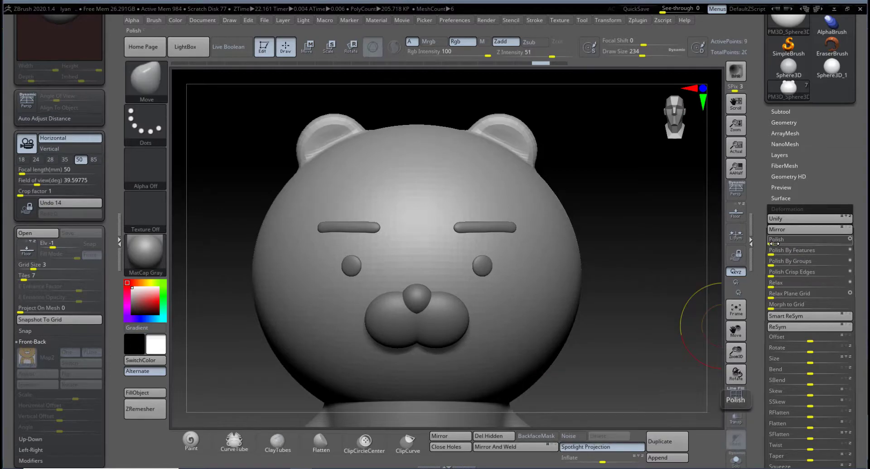
pyautogui.moveTo(774, 244); pyautogui.dragTo(856, 246)
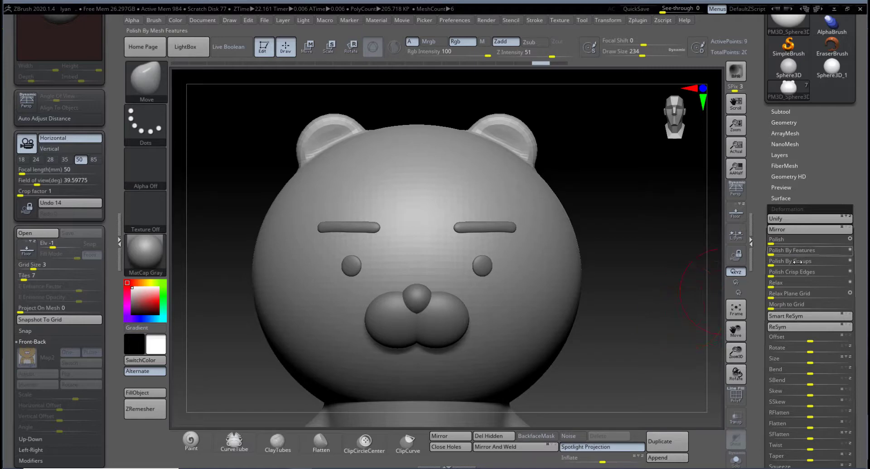
# Step: Inspect the head's wireframe, then subdivide the head mesh once to SDiv level 2 and show its geometry settings
pyautogui.click(792, 111)
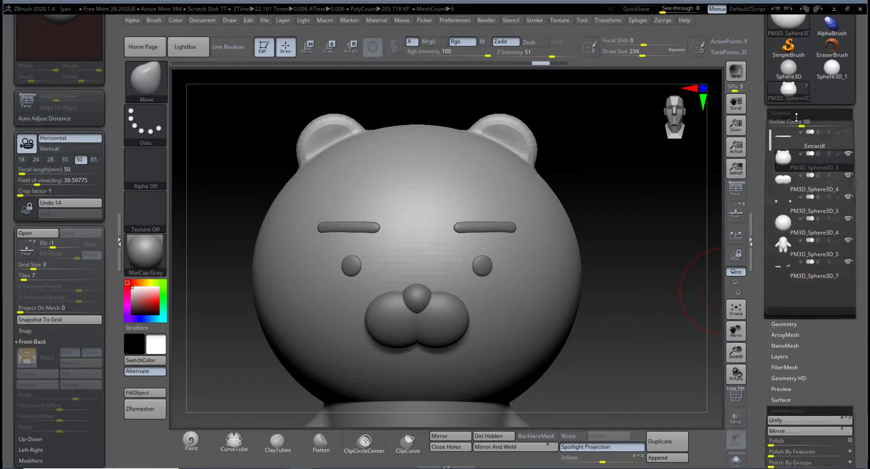
pyautogui.scroll(-5, 862, 317)
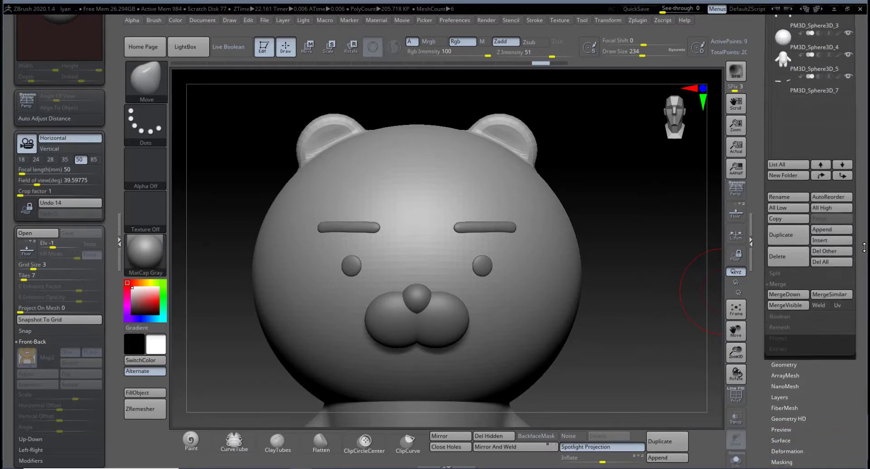
pyautogui.scroll(5, 829, 302)
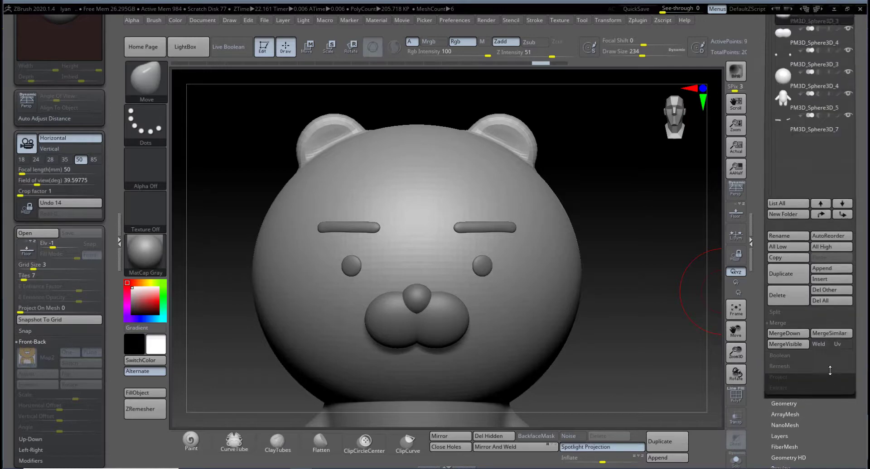
pyautogui.press('shift')
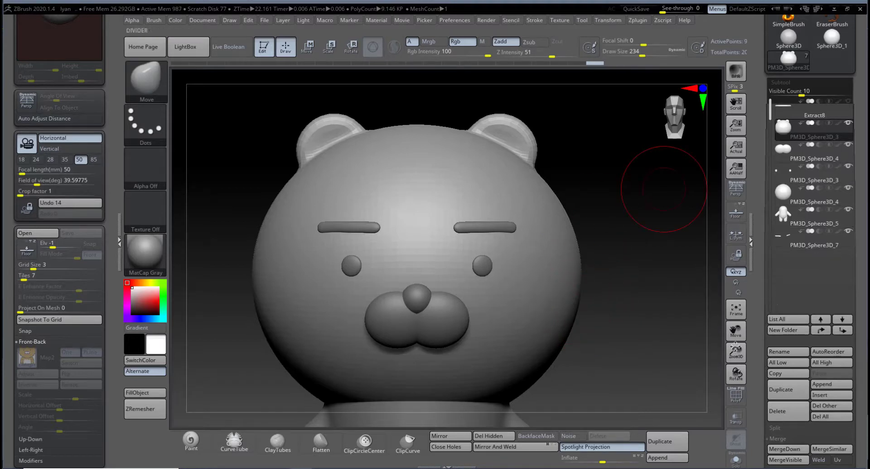
pyautogui.click(740, 401)
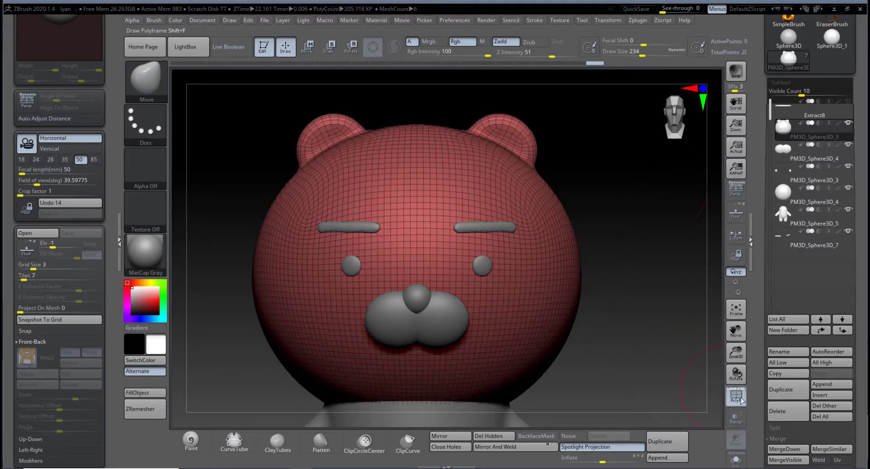
pyautogui.click(737, 397)
pyautogui.press('ctrl')
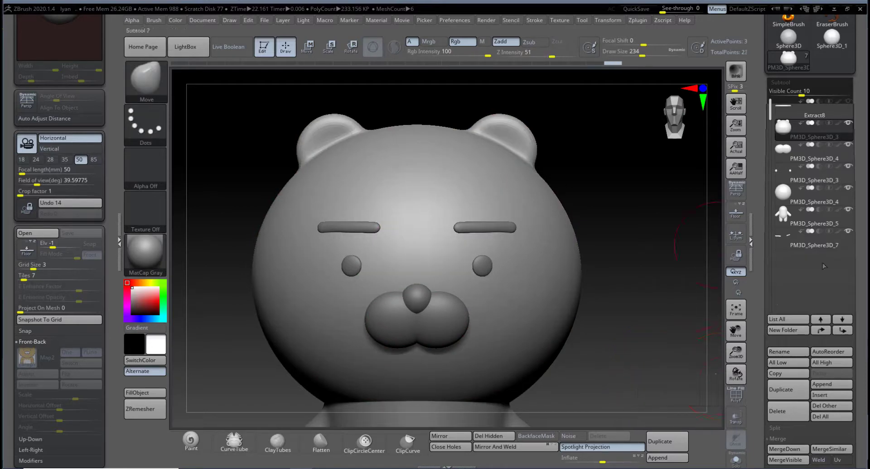
pyautogui.scroll(-10, 860, 319)
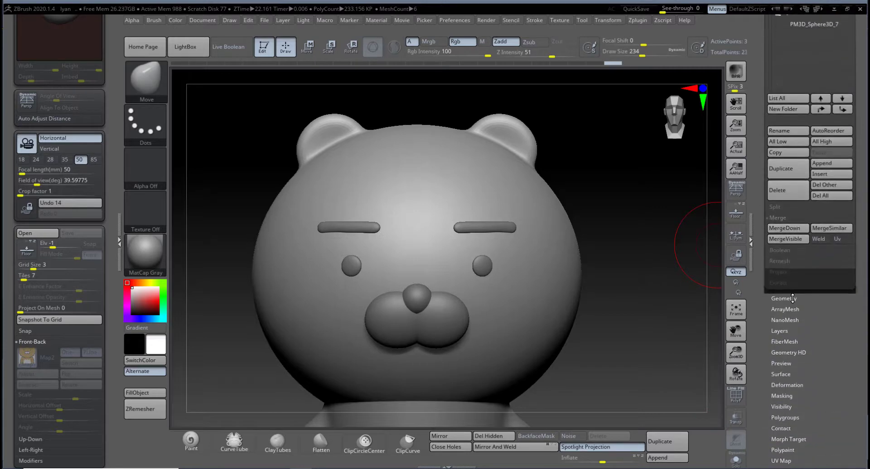
pyautogui.scroll(5, 831, 300)
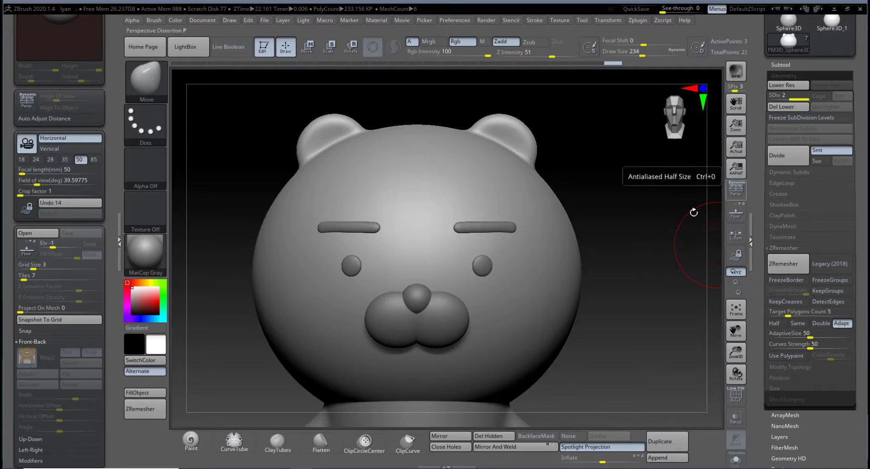
# Step: Examine the subdivided head's wireframe density, then hide the wireframe
pyautogui.moveTo(631, 324)
pyautogui.mouseDown()
pyautogui.moveTo(602, 324)
pyautogui.moveTo(635, 322)
pyautogui.moveTo(589, 313)
pyautogui.moveTo(635, 295)
pyautogui.moveTo(655, 272)
pyautogui.mouseUp()
pyautogui.keyDown('alt'); pyautogui.moveTo(659, 359); pyautogui.dragTo(637, 284); pyautogui.keyUp('alt')
pyautogui.keyDown('alt'); pyautogui.moveTo(629, 369); pyautogui.dragTo(659, 374); pyautogui.keyUp('alt')
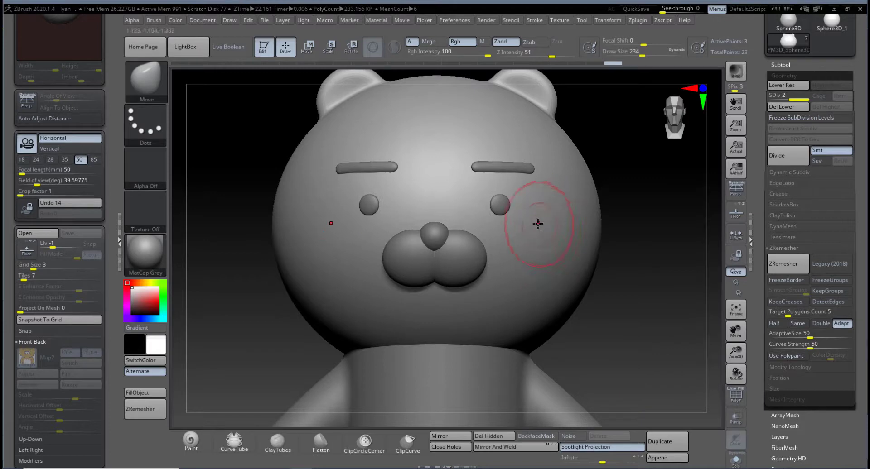
pyautogui.click(735, 395)
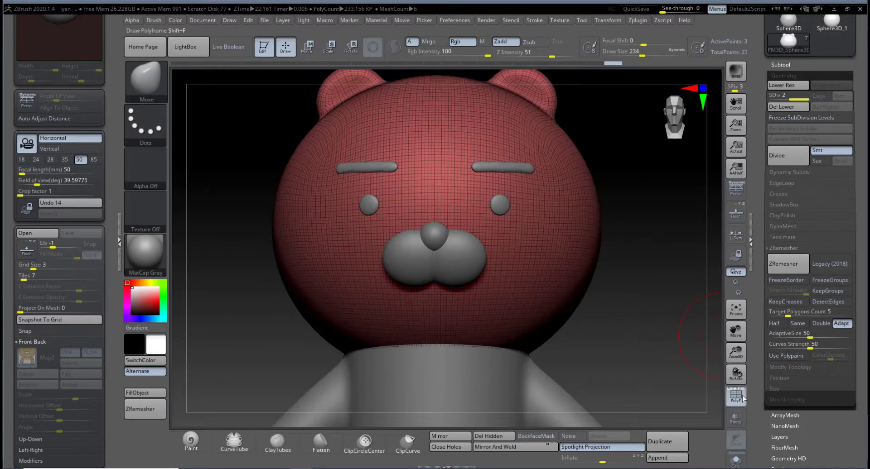
pyautogui.click(736, 396)
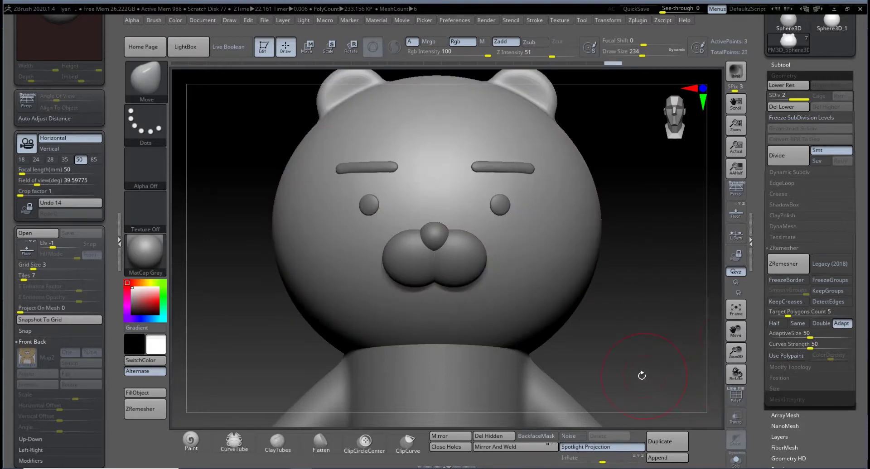
# Step: Select the body, set the Move brush's draw size to 567, and turn on transparency in side view
pyautogui.keyDown('alt'); pyautogui.moveTo(637, 375); pyautogui.dragTo(607, 269); pyautogui.keyUp('alt')
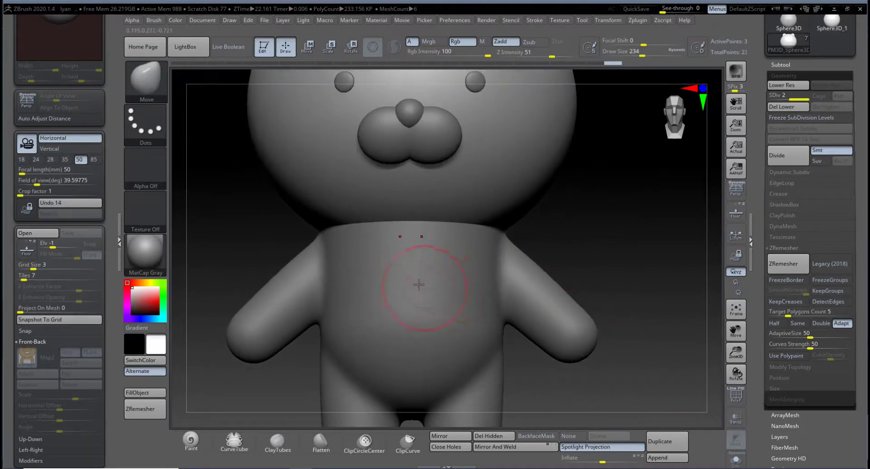
pyautogui.keyDown('alt'); pyautogui.click(437, 298); pyautogui.keyUp('alt')
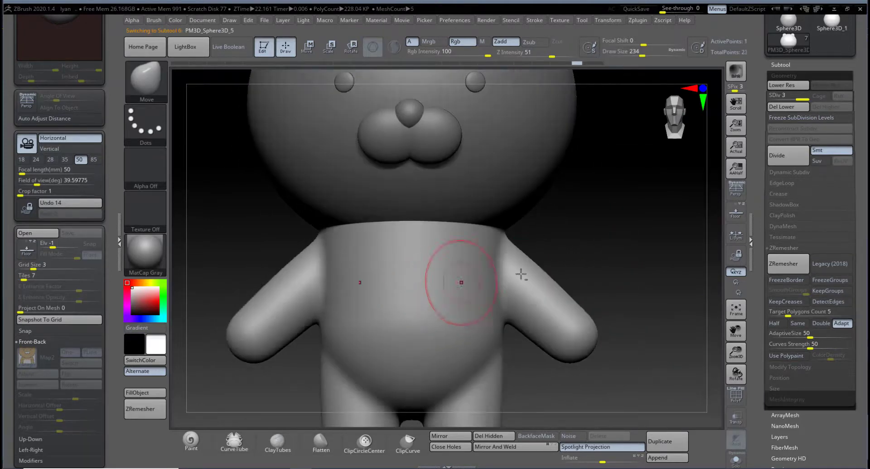
pyautogui.moveTo(521, 273); pyautogui.dragTo(625, 257)
pyautogui.keyDown('alt'); pyautogui.moveTo(542, 263); pyautogui.dragTo(606, 263); pyautogui.keyUp('alt')
pyautogui.press('space')
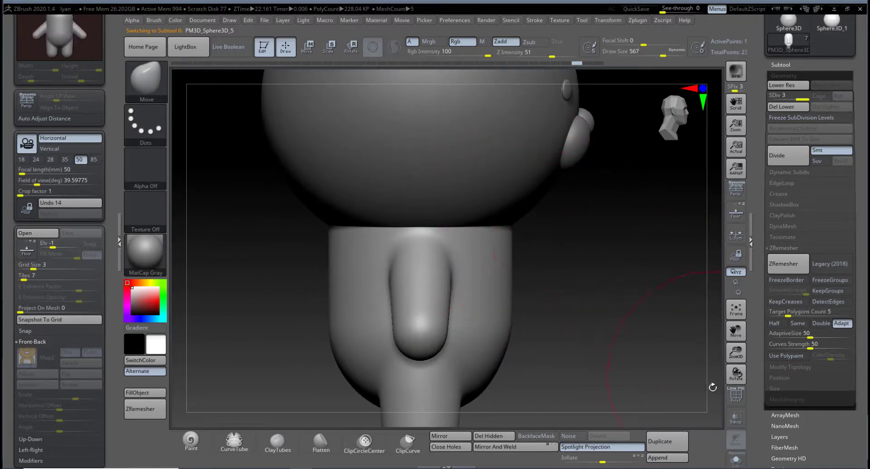
pyautogui.click(738, 421)
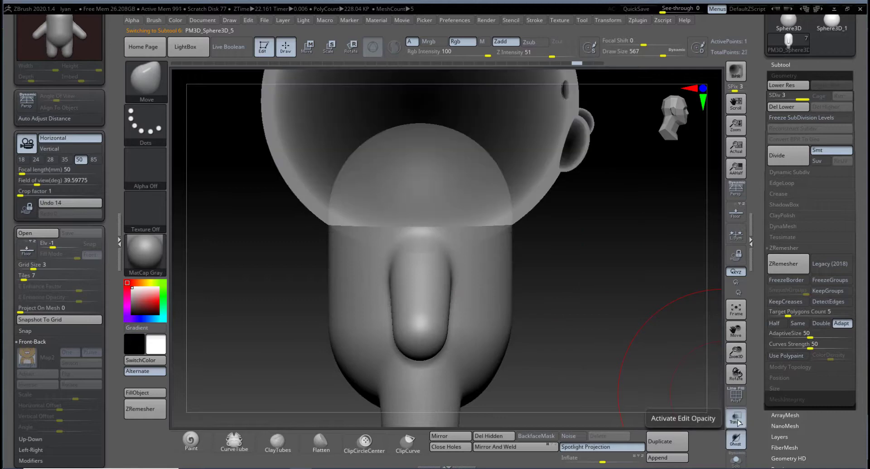
# Step: Set the Move brush's draw size to 835 and narrow and lower the body's top inside the head
pyautogui.press('space')
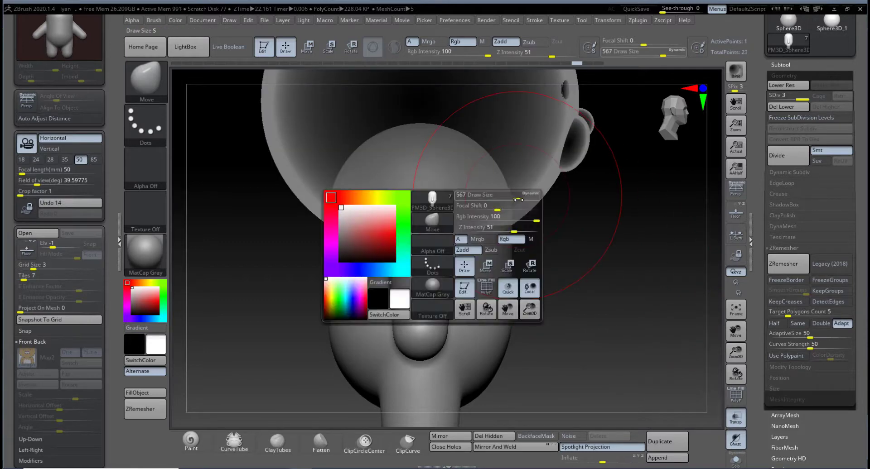
pyautogui.moveTo(516, 196); pyautogui.dragTo(531, 198)
pyautogui.keyDown('alt'); pyautogui.moveTo(581, 220); pyautogui.dragTo(590, 266); pyautogui.keyUp('alt')
pyautogui.moveTo(514, 235); pyautogui.dragTo(488, 226)
pyautogui.moveTo(590, 312)
pyautogui.keyDown('alt'); pyautogui.mouseDown()
pyautogui.moveTo(567, 286)
pyautogui.moveTo(562, 306)
pyautogui.mouseUp(); pyautogui.keyUp('alt')
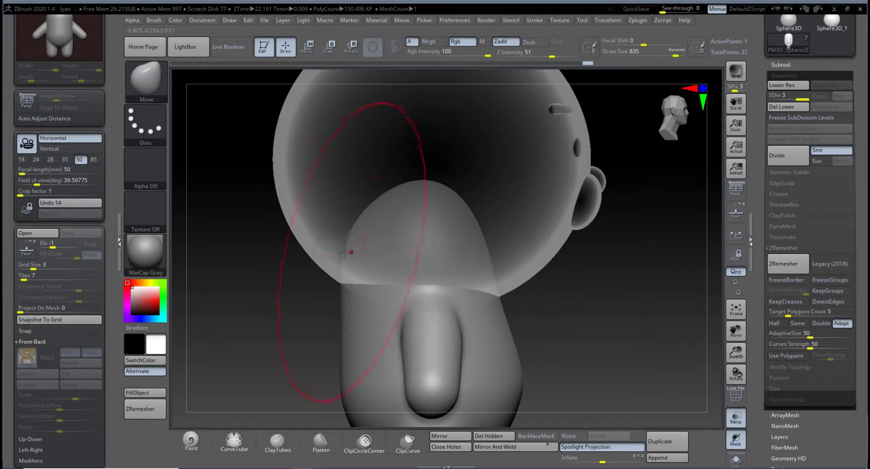
pyautogui.moveTo(346, 253); pyautogui.dragTo(357, 249)
pyautogui.moveTo(436, 187)
pyautogui.mouseDown()
pyautogui.moveTo(434, 211)
pyautogui.moveTo(459, 219)
pyautogui.moveTo(466, 259)
pyautogui.mouseUp()
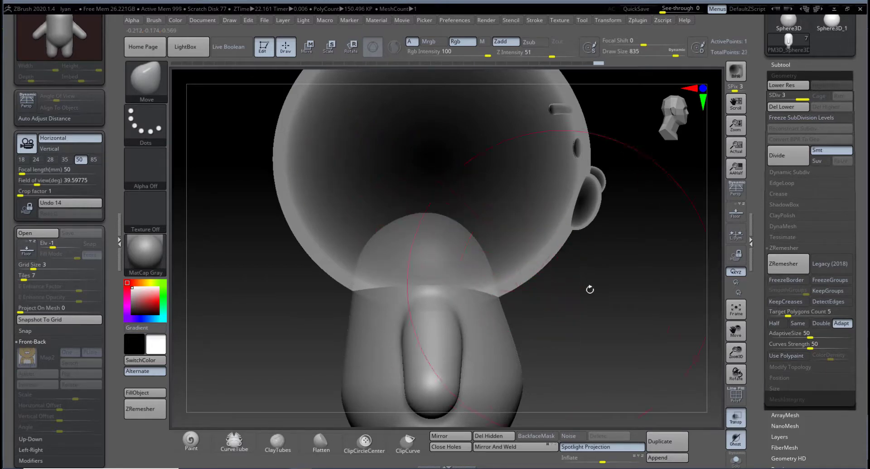
# Step: Turn off transparency, set the Move brush's draw size to 280, and check the body from the side and front
pyautogui.moveTo(590, 289); pyautogui.dragTo(523, 284)
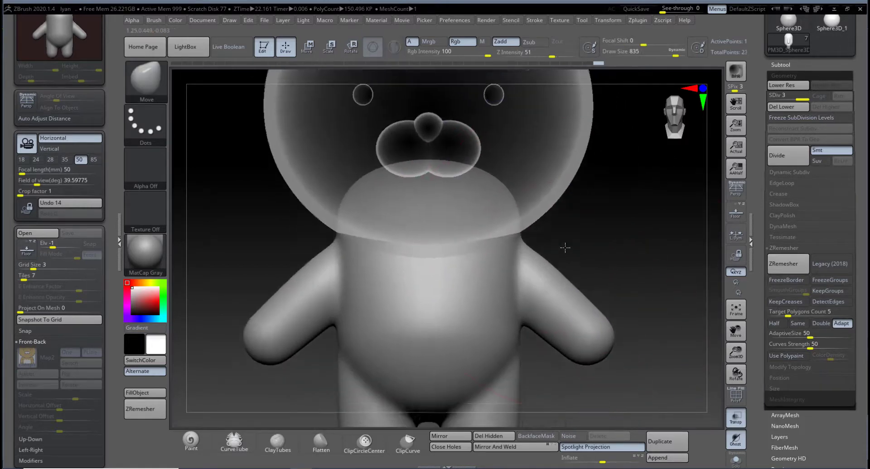
pyautogui.moveTo(565, 248)
pyautogui.keyDown('alt'); pyautogui.mouseDown()
pyautogui.moveTo(566, 240)
pyautogui.moveTo(510, 248)
pyautogui.mouseUp(); pyautogui.keyUp('alt')
pyautogui.press('space')
pyautogui.click(735, 418)
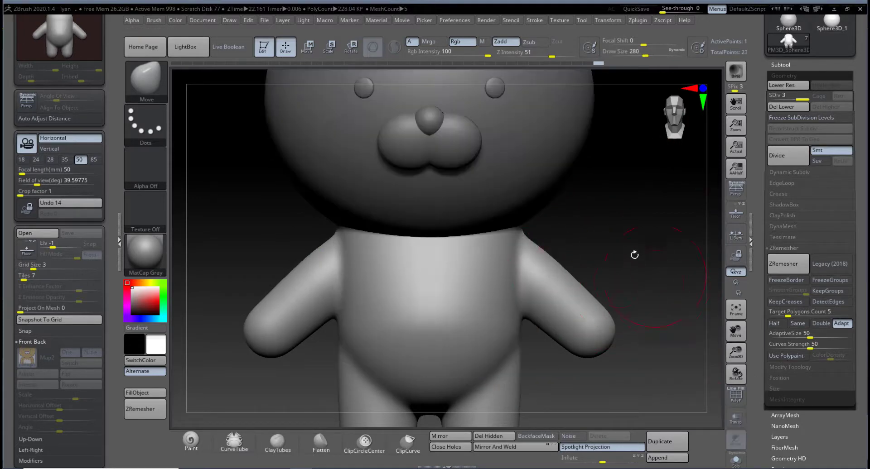
pyautogui.moveTo(634, 255); pyautogui.dragTo(611, 284)
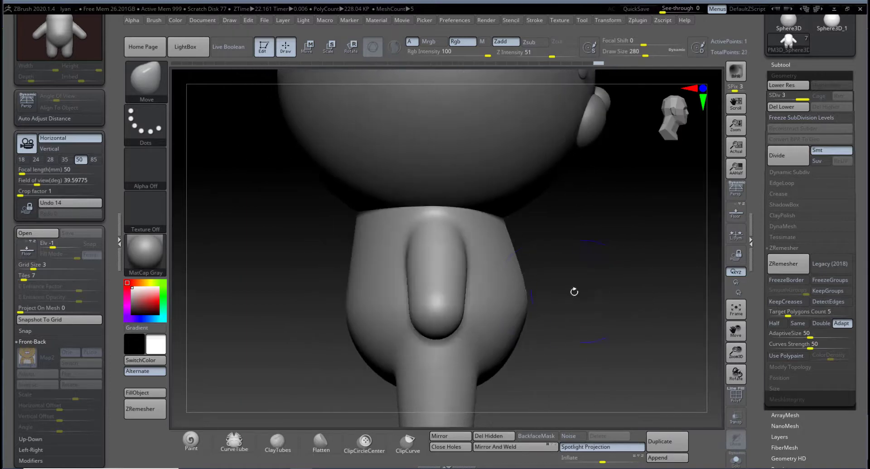
pyautogui.press('shift')
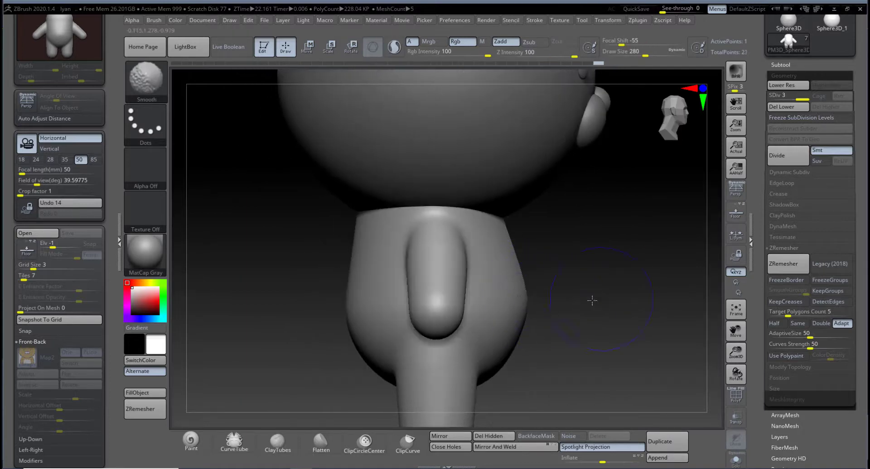
pyautogui.moveTo(592, 300); pyautogui.dragTo(522, 328)
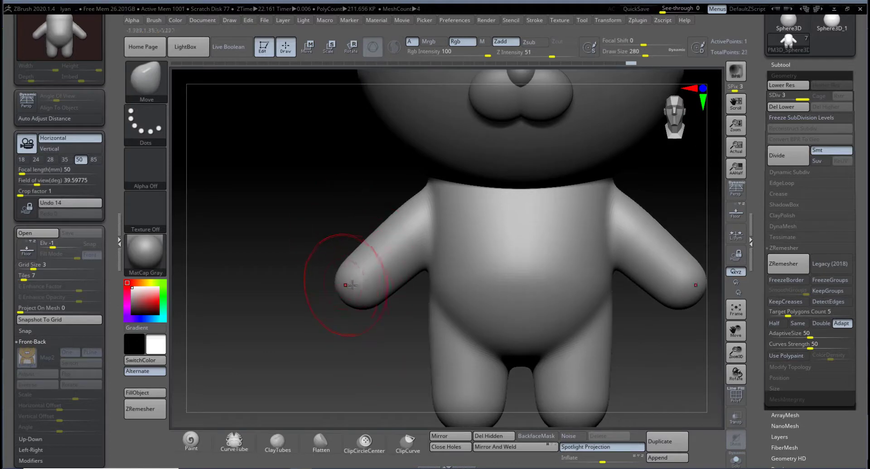
# Step: Set the Move brush's draw size to 408 and pull the arm ends slightly outward and down
pyautogui.press('space')
pyautogui.moveTo(353, 286)
pyautogui.mouseDown()
pyautogui.moveTo(363, 286)
pyautogui.moveTo(341, 301)
pyautogui.mouseUp()
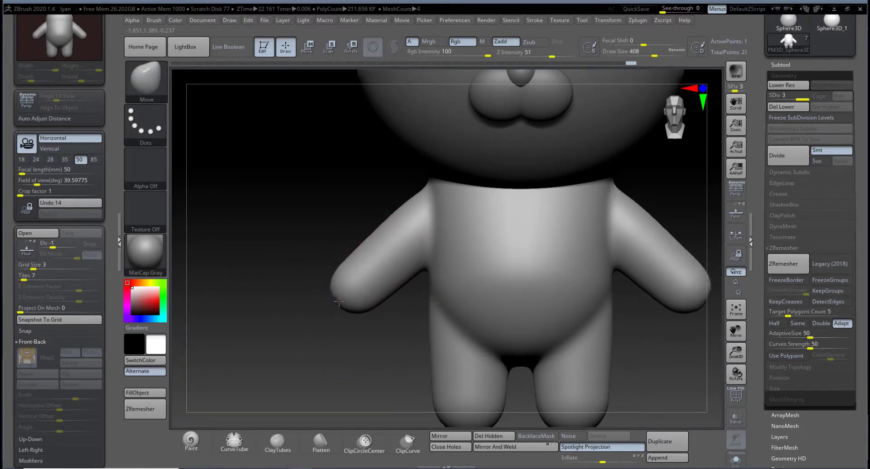
pyautogui.keyDown('alt'); pyautogui.moveTo(361, 364); pyautogui.dragTo(302, 334); pyautogui.keyUp('alt')
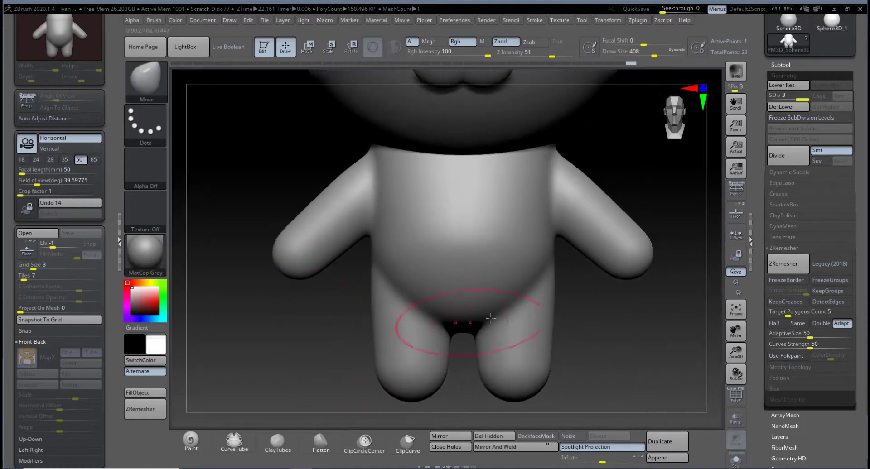
# Step: Set the Move brush's draw size to 39 and select the muzzle for editing
pyautogui.keyDown('alt'); pyautogui.moveTo(578, 357); pyautogui.dragTo(582, 381); pyautogui.keyUp('alt')
pyautogui.moveTo(643, 264)
pyautogui.keyDown('alt'); pyautogui.mouseDown()
pyautogui.moveTo(567, 260)
pyautogui.moveTo(641, 278)
pyautogui.moveTo(552, 314)
pyautogui.moveTo(551, 334)
pyautogui.moveTo(609, 297)
pyautogui.moveTo(584, 378)
pyautogui.mouseUp(); pyautogui.keyUp('alt')
pyautogui.press('space')
pyautogui.moveTo(511, 296); pyautogui.dragTo(474, 296)
pyautogui.keyDown('alt'); pyautogui.click(430, 246); pyautogui.keyUp('alt')
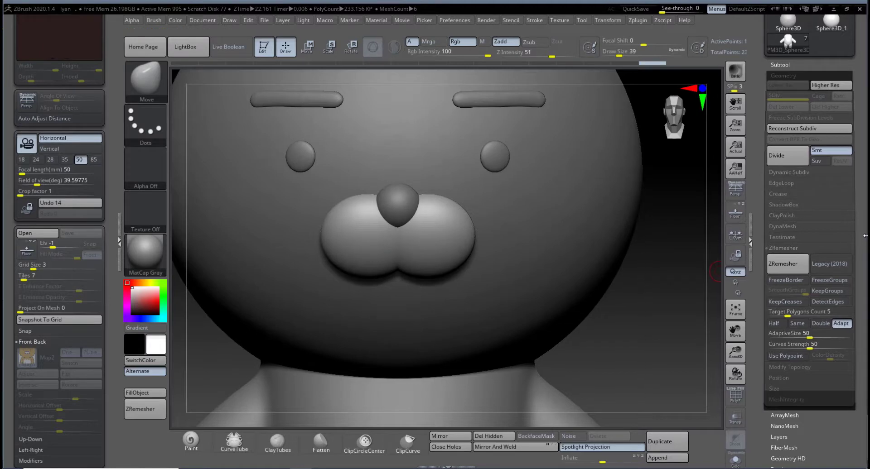
# Step: Try DynaMesh on the muzzle at resolution 128 to fuse its two halves
pyautogui.scroll(3, 788, 190)
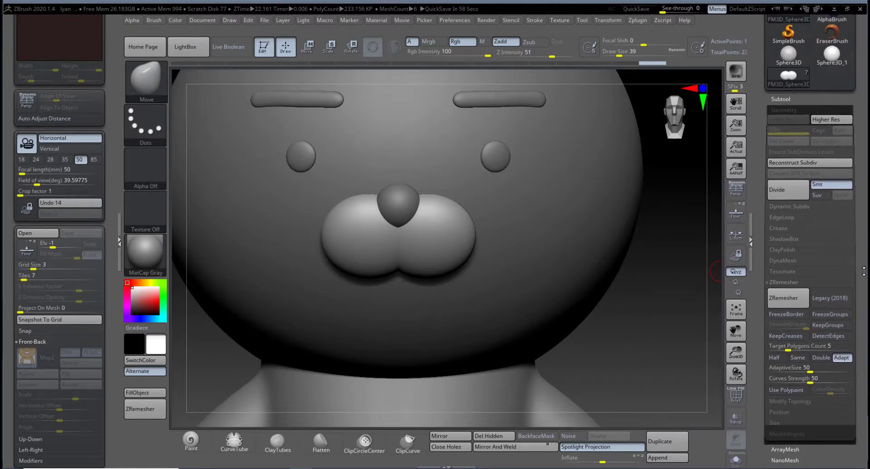
pyautogui.click(780, 146)
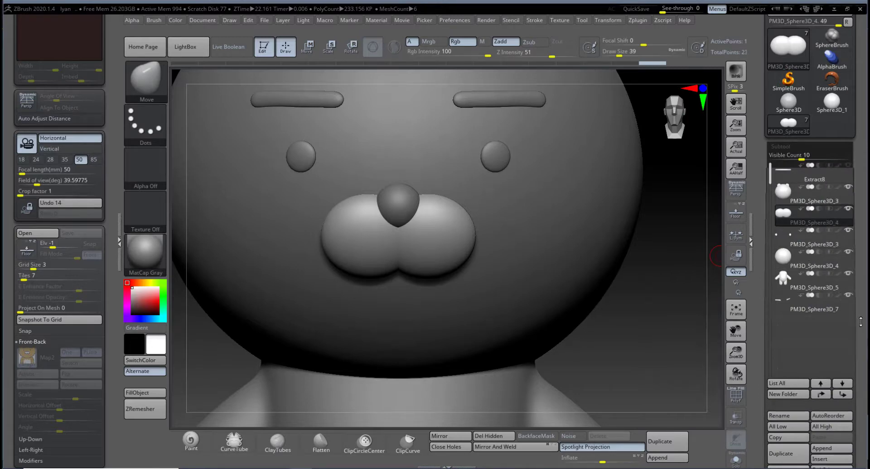
pyautogui.moveTo(863, 295); pyautogui.dragTo(856, 7)
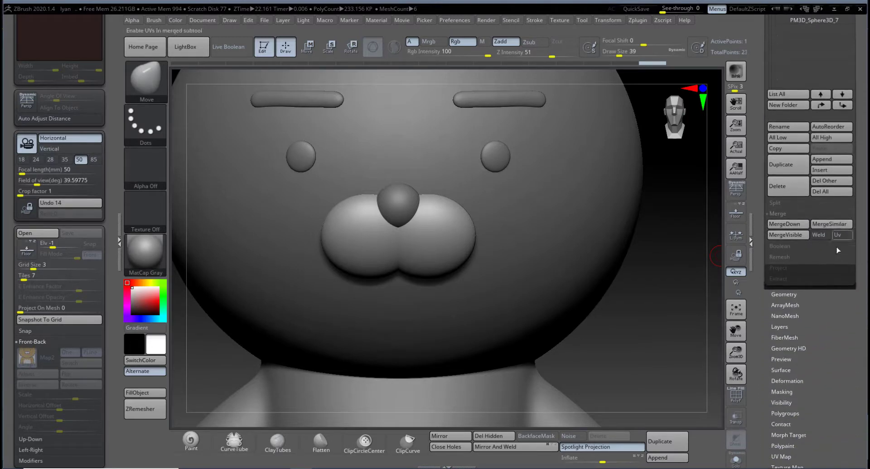
pyautogui.click(787, 293)
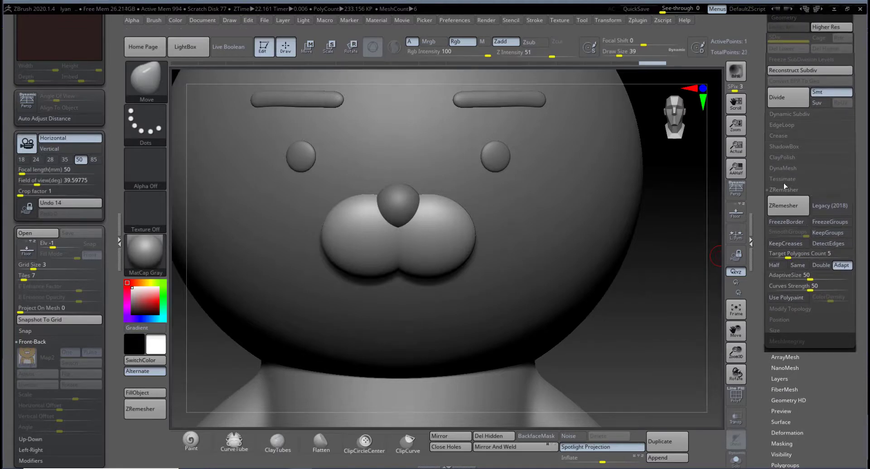
pyautogui.click(784, 168)
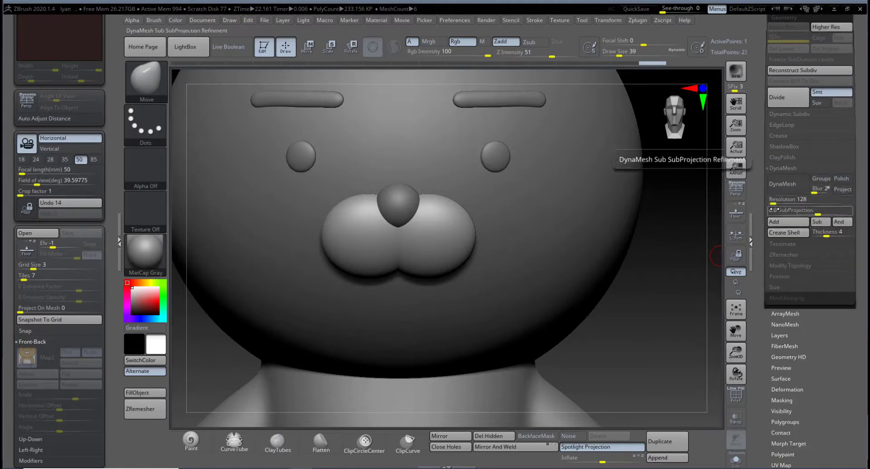
pyautogui.click(785, 188)
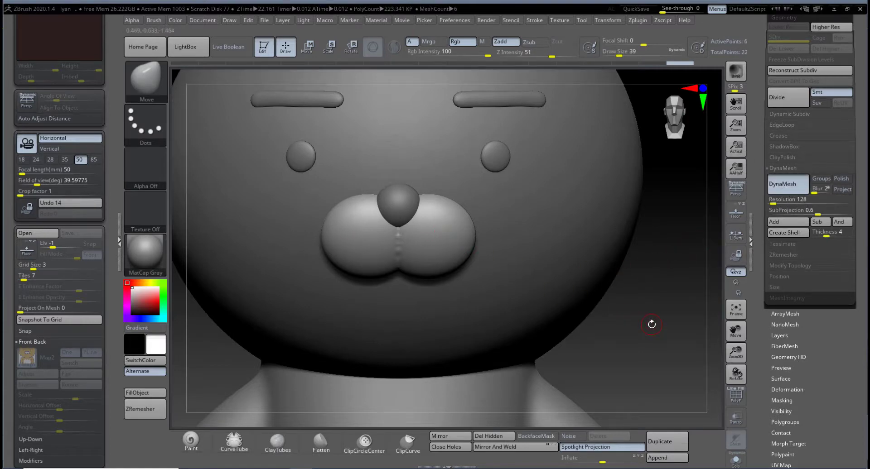
# Step: Try smoothing the seam down the muzzle's middle, then undo the smoothing and the muzzle's DynaMesh
pyautogui.moveTo(652, 324)
pyautogui.mouseDown()
pyautogui.moveTo(607, 328)
pyautogui.moveTo(656, 326)
pyautogui.moveTo(641, 321)
pyautogui.mouseUp()
pyautogui.keyDown('shift'); pyautogui.moveTo(442, 233); pyautogui.dragTo(435, 268); pyautogui.keyUp('shift')
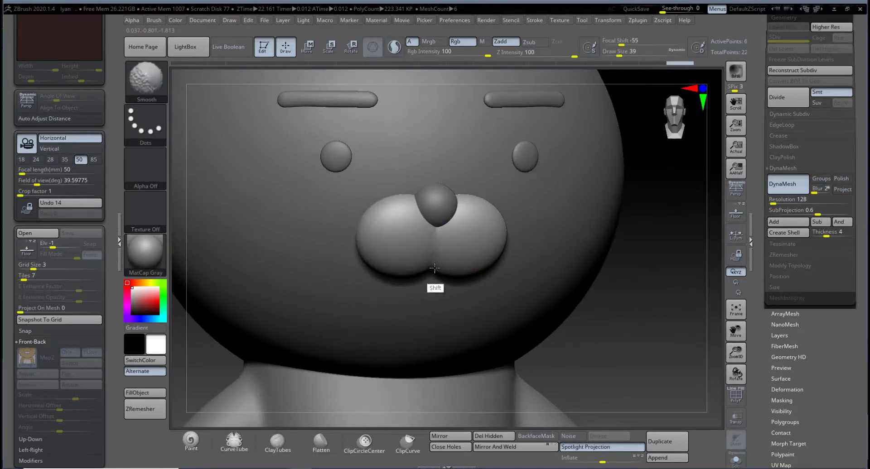
pyautogui.hotkey('ctrl', 'z')
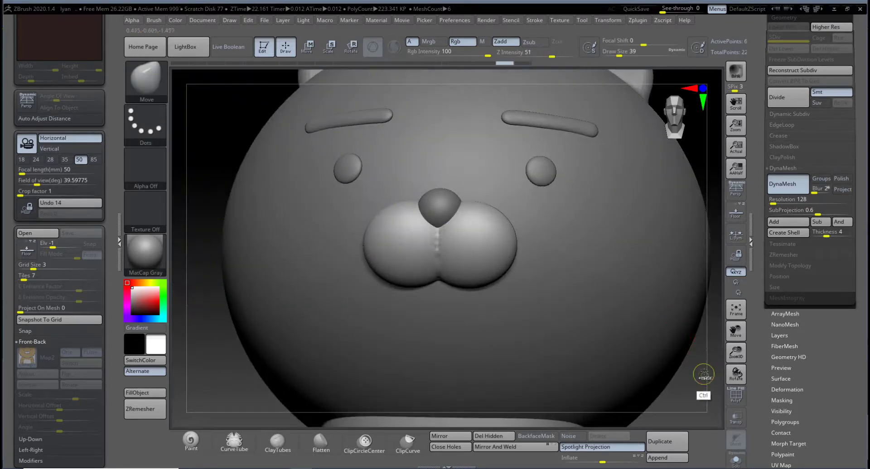
pyautogui.keyDown('ctrl'); pyautogui.moveTo(704, 373); pyautogui.dragTo(705, 376); pyautogui.keyUp('ctrl')
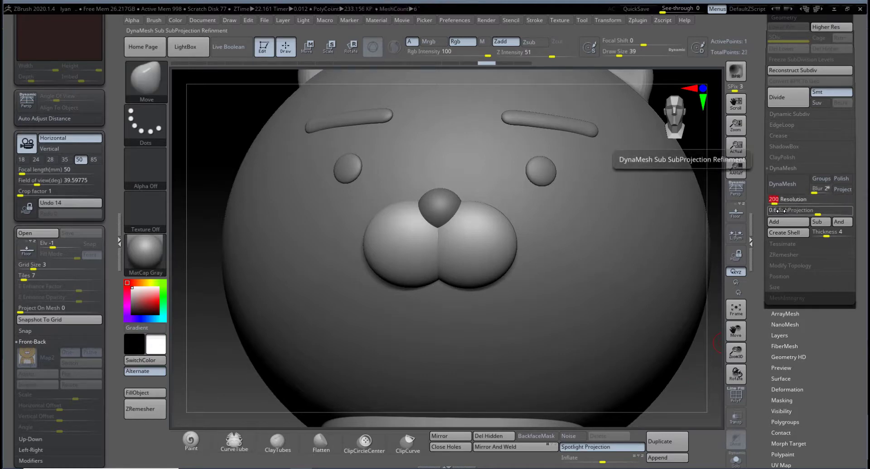
# Step: DynaMesh the muzzle at resolution 200 and smooth the seam between its two halves
pyautogui.click(789, 187)
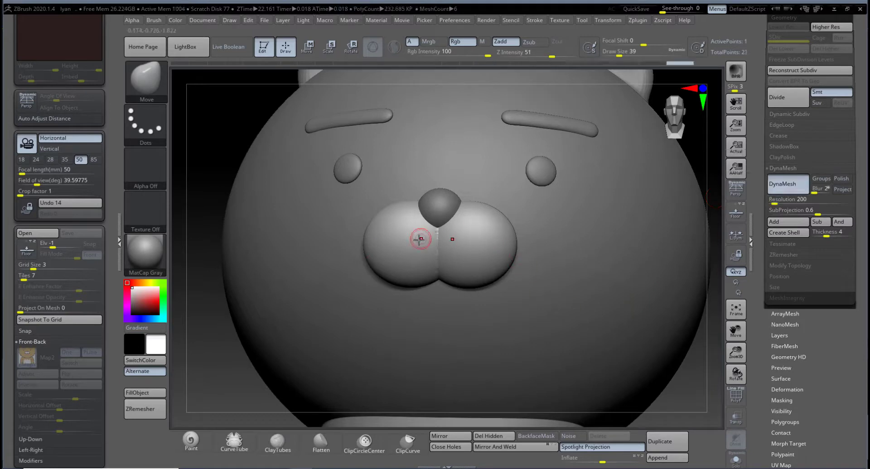
pyautogui.moveTo(436, 229)
pyautogui.keyDown('shift'); pyautogui.mouseDown()
pyautogui.moveTo(437, 250)
pyautogui.moveTo(436, 238)
pyautogui.mouseUp(); pyautogui.keyUp('shift')
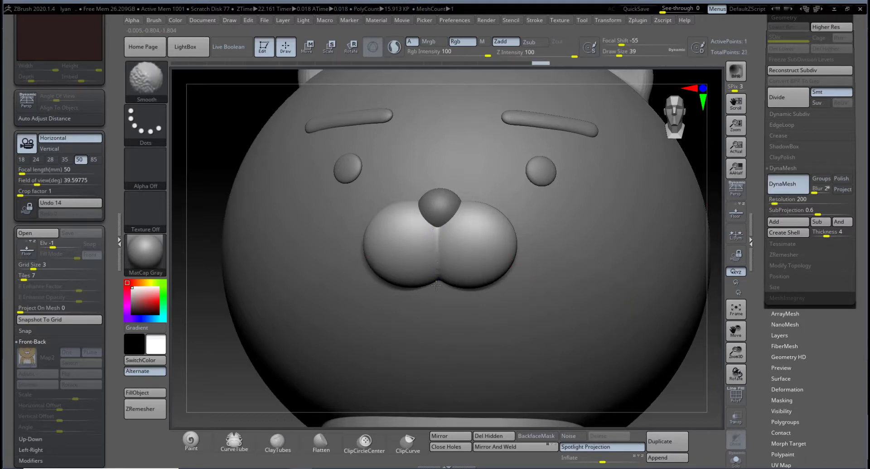
pyautogui.moveTo(202, 388)
pyautogui.mouseDown()
pyautogui.moveTo(208, 326)
pyautogui.moveTo(449, 271)
pyautogui.moveTo(440, 230)
pyautogui.mouseUp()
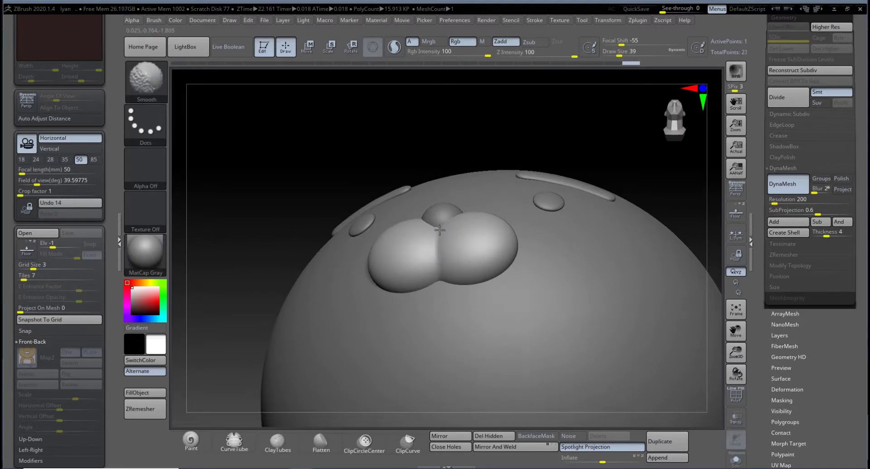
pyautogui.keyDown('shift'); pyautogui.moveTo(302, 203); pyautogui.dragTo(472, 227); pyautogui.keyUp('shift')
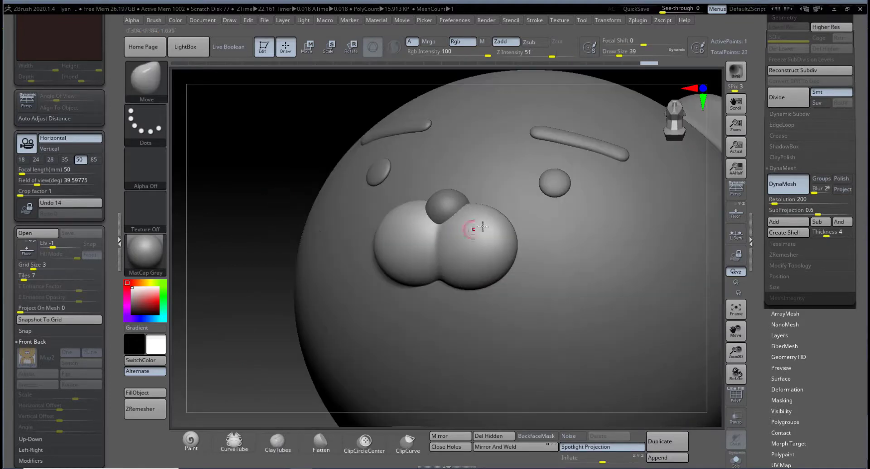
pyautogui.keyDown('shift'); pyautogui.click(455, 207); pyautogui.keyUp('shift')
pyautogui.keyDown('shift'); pyautogui.moveTo(219, 223); pyautogui.dragTo(344, 227); pyautogui.keyUp('shift')
pyautogui.keyDown('alt'); pyautogui.moveTo(637, 343); pyautogui.dragTo(613, 340); pyautogui.keyUp('alt')
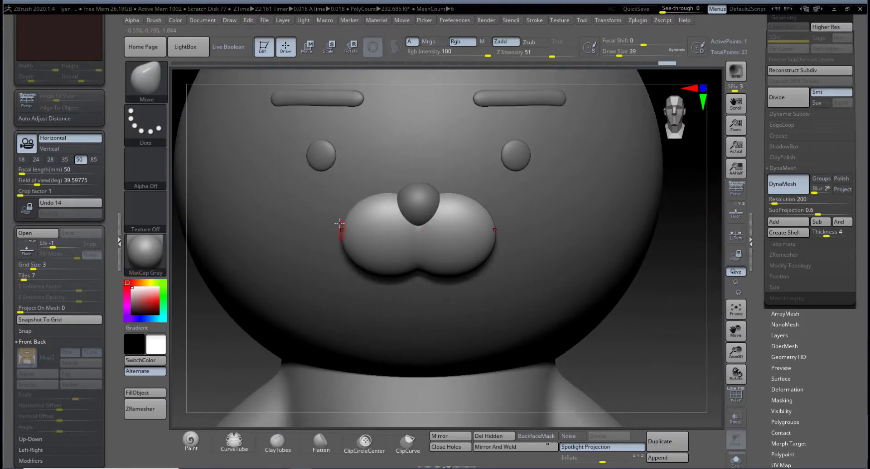
# Step: Try the Pinch brush at draw size 22 on the muzzle's centre crease
pyautogui.click(157, 93)
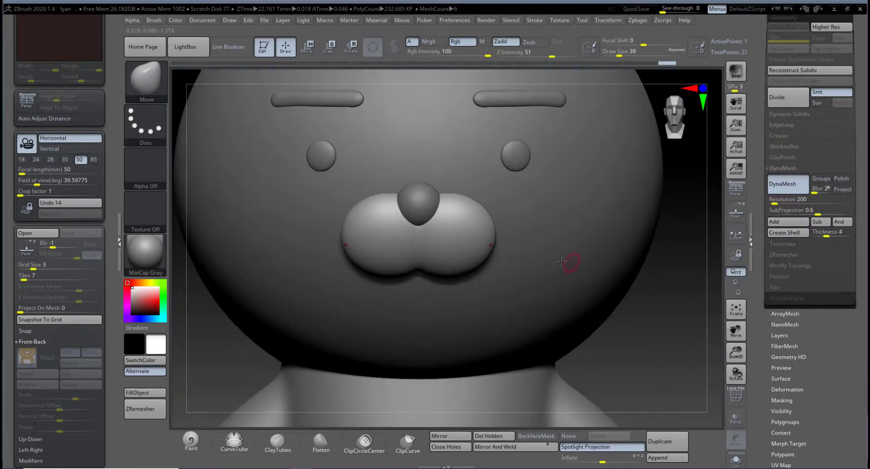
pyautogui.press('b')
pyautogui.press('p')
pyautogui.press('i')
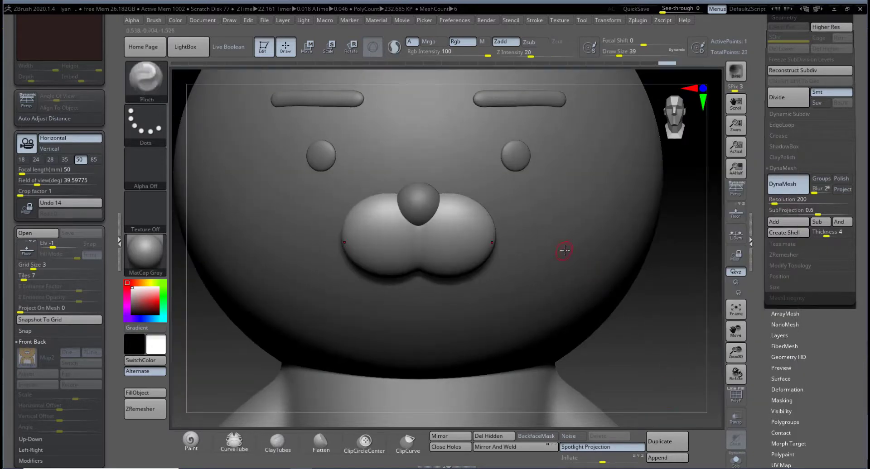
pyautogui.click(154, 90)
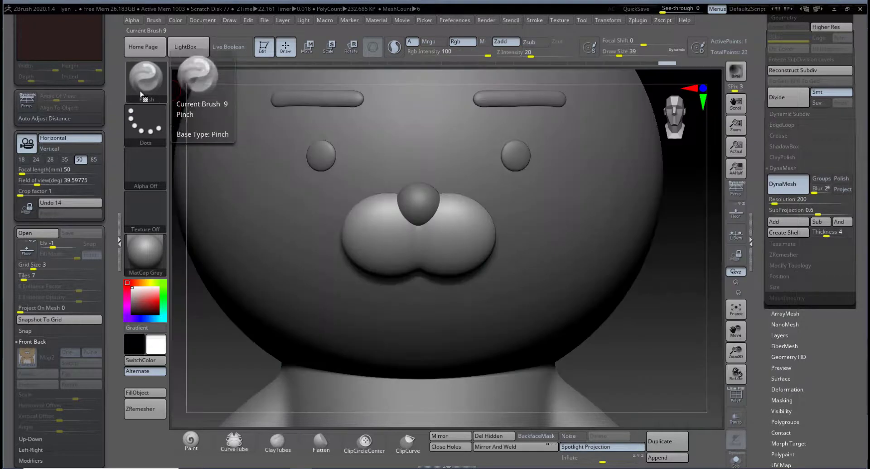
pyautogui.click(154, 84)
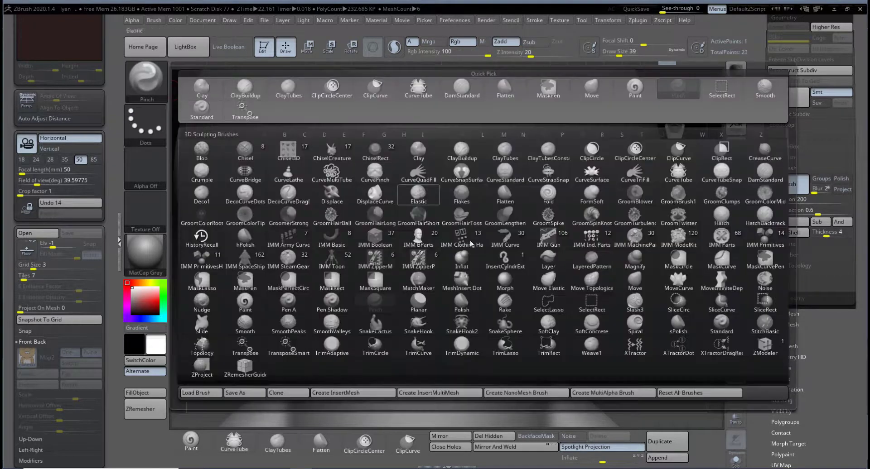
pyautogui.press('Escape')
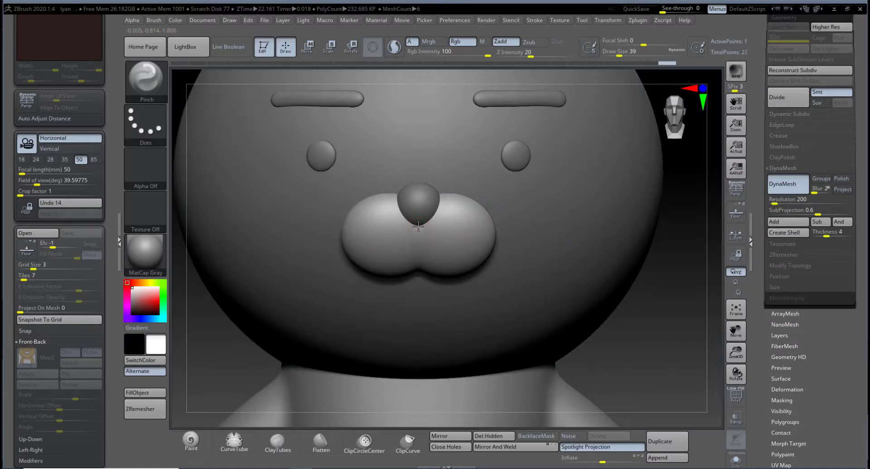
pyautogui.press('space')
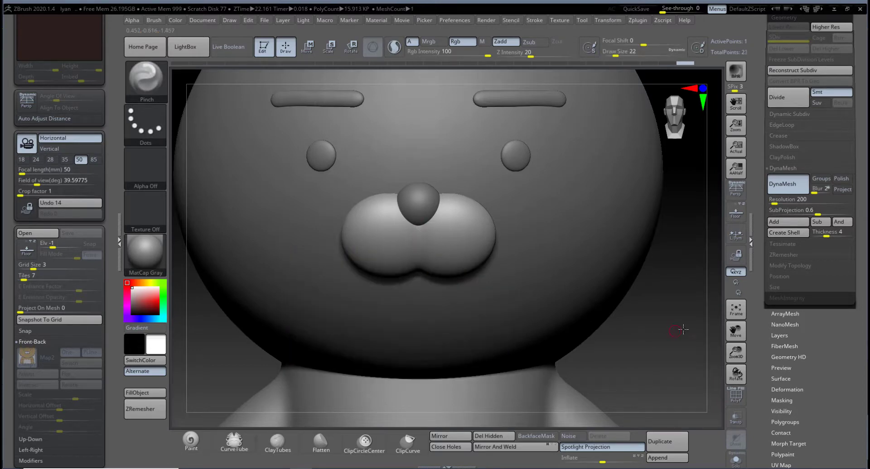
pyautogui.moveTo(684, 329); pyautogui.dragTo(480, 247)
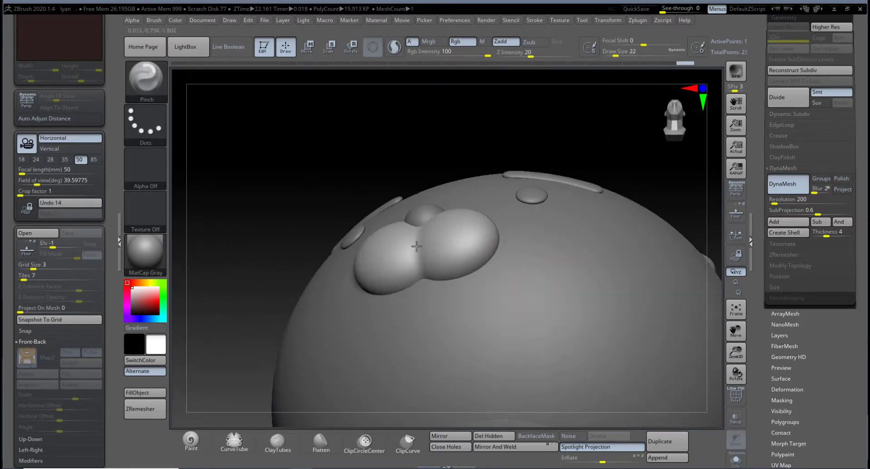
pyautogui.moveTo(594, 138); pyautogui.dragTo(662, 201)
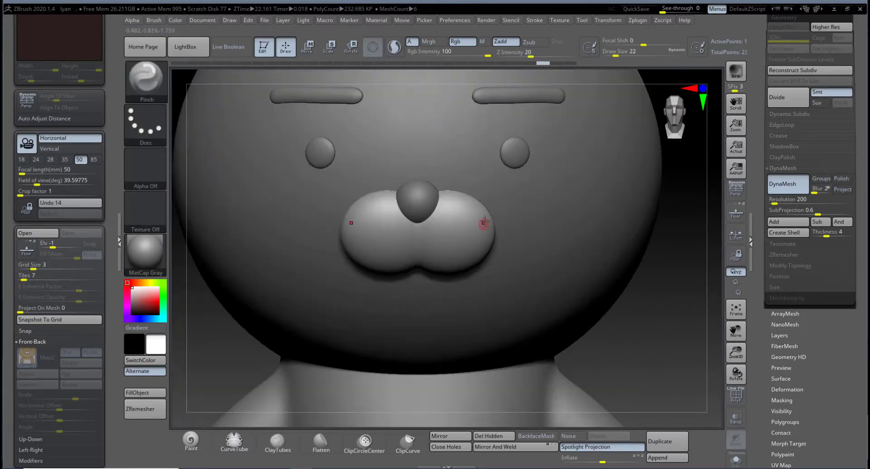
# Step: Carve a crease down the muzzle's middle below the nose with the DamStandard brush at draw size 33
pyautogui.press('b')
pyautogui.press('d')
pyautogui.press('s')
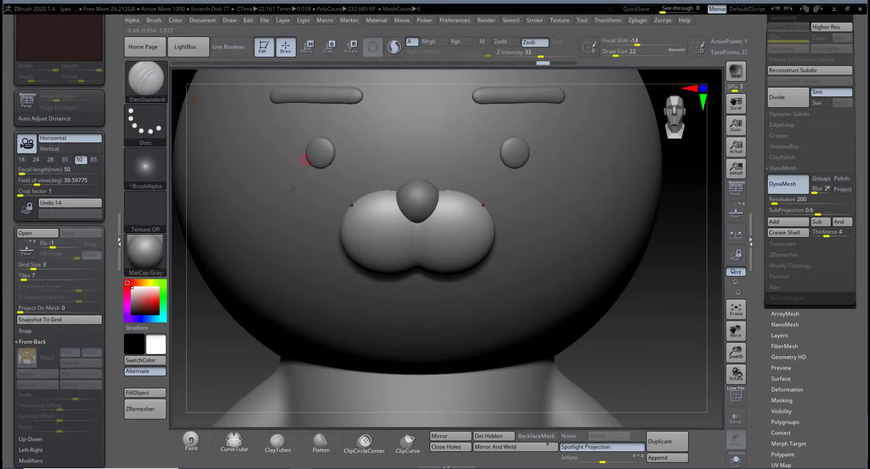
pyautogui.press('space')
pyautogui.moveTo(405, 234)
pyautogui.mouseDown()
pyautogui.moveTo(429, 233)
pyautogui.moveTo(417, 228)
pyautogui.mouseUp()
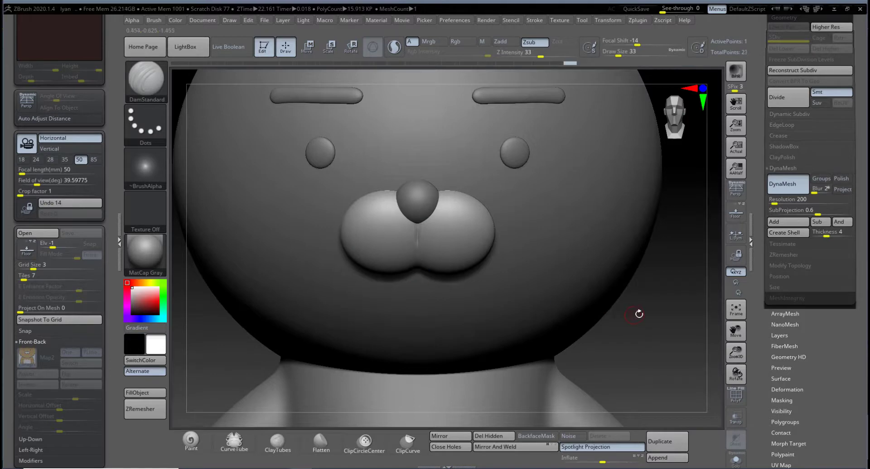
pyautogui.moveTo(639, 312); pyautogui.dragTo(460, 252)
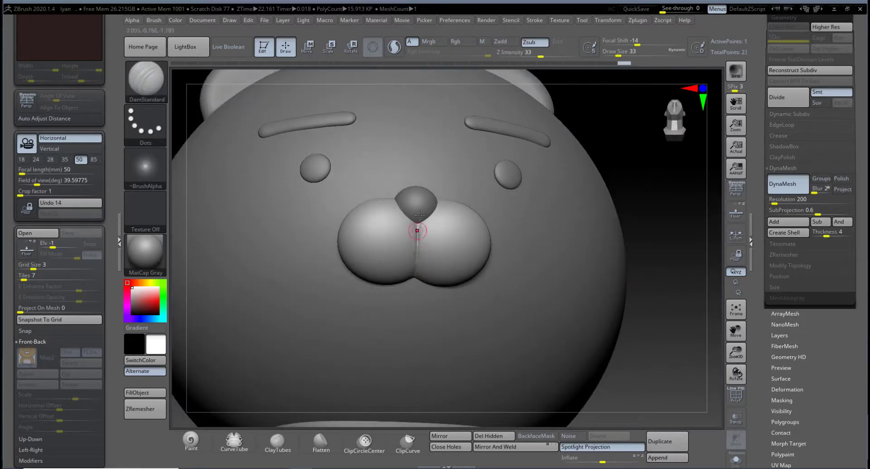
# Step: Soften the carved crease between the muzzle halves with the Smooth brush, using transparency temporarily to see beneath the nose
pyautogui.click(736, 418)
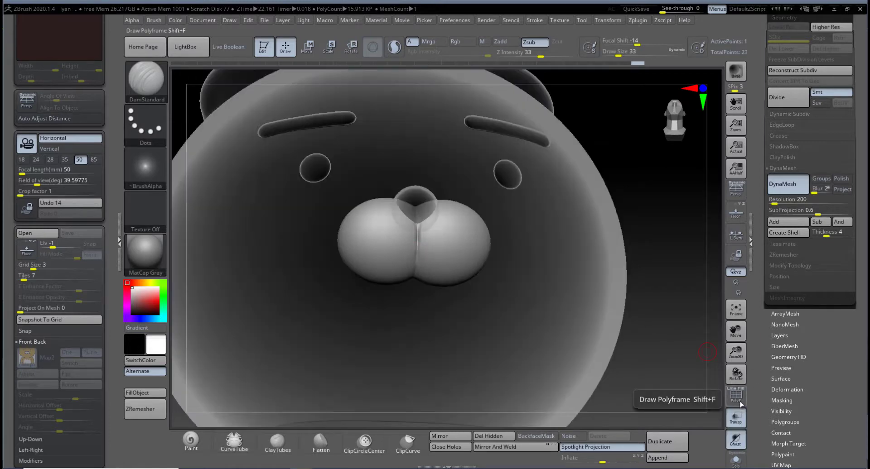
pyautogui.moveTo(642, 195); pyautogui.dragTo(485, 205)
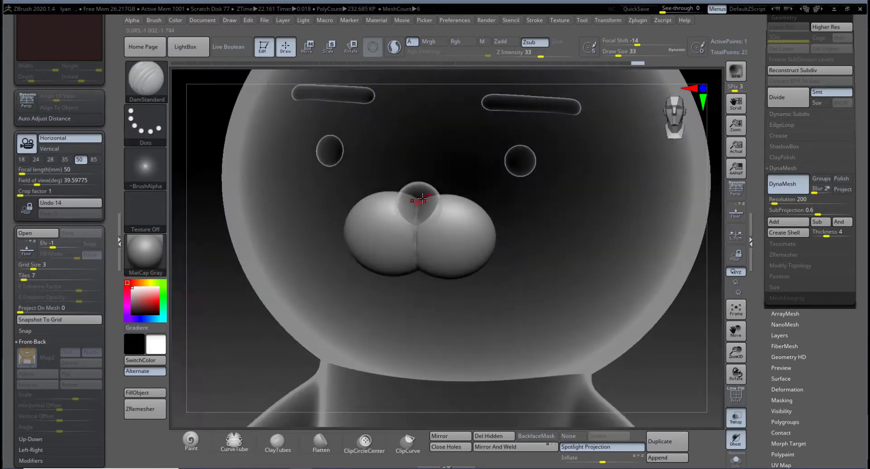
pyautogui.moveTo(422, 202); pyautogui.dragTo(415, 227, button='right')
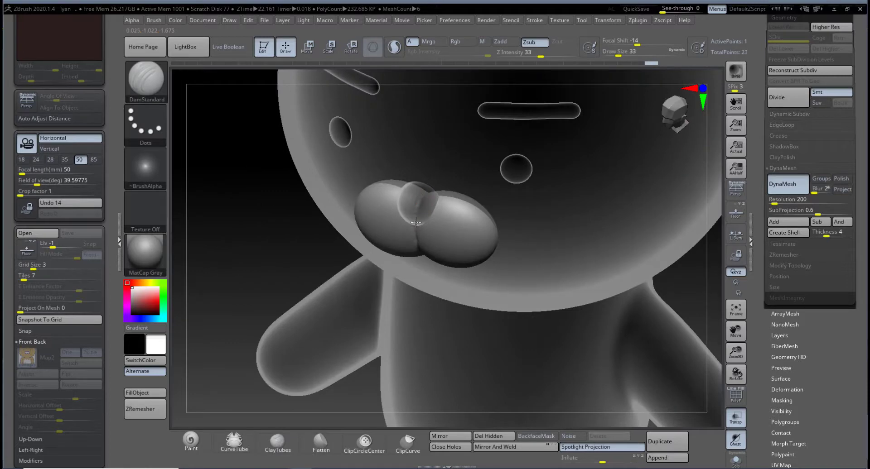
pyautogui.moveTo(289, 268); pyautogui.dragTo(352, 267)
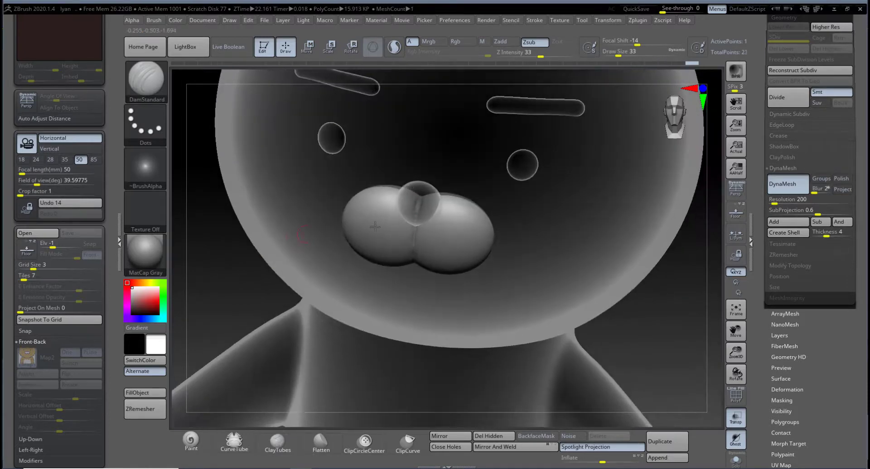
pyautogui.press('shift')
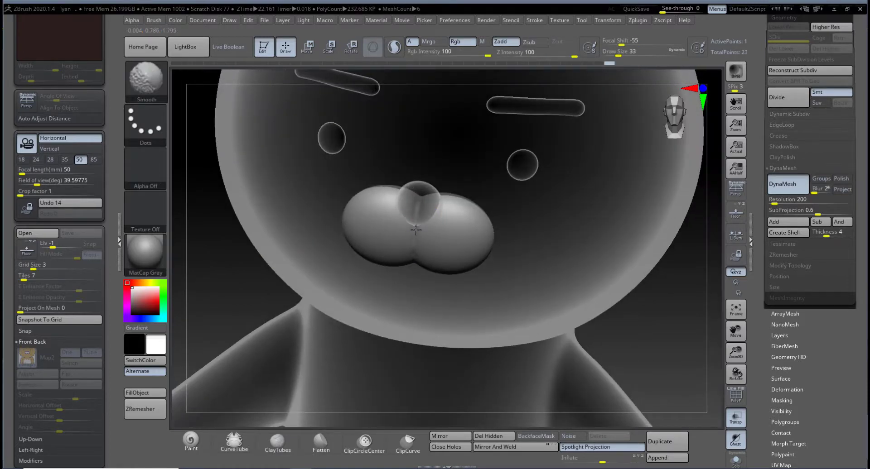
pyautogui.moveTo(573, 272); pyautogui.dragTo(562, 252, button='right')
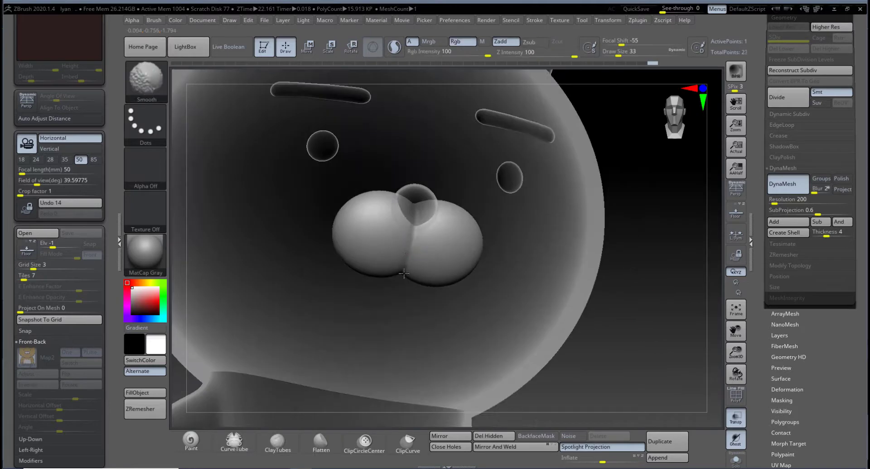
pyautogui.moveTo(401, 281); pyautogui.dragTo(664, 243, button='right')
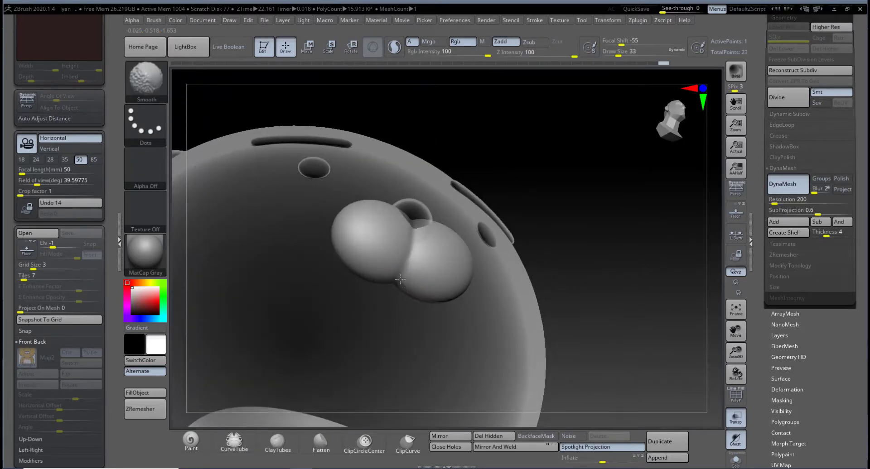
pyautogui.moveTo(401, 279)
pyautogui.keyDown('shift'); pyautogui.mouseDown(button='right')
pyautogui.moveTo(635, 157)
pyautogui.moveTo(670, 120)
pyautogui.moveTo(634, 250)
pyautogui.mouseUp(button='right'); pyautogui.keyUp('shift')
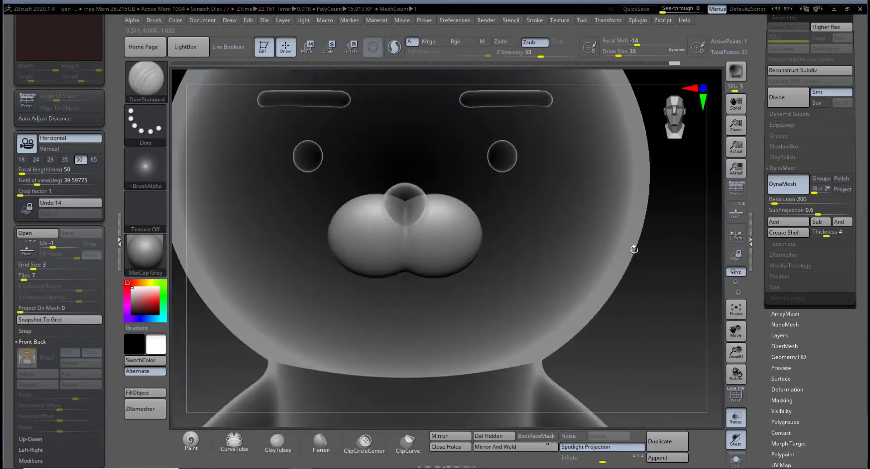
pyautogui.click(736, 417)
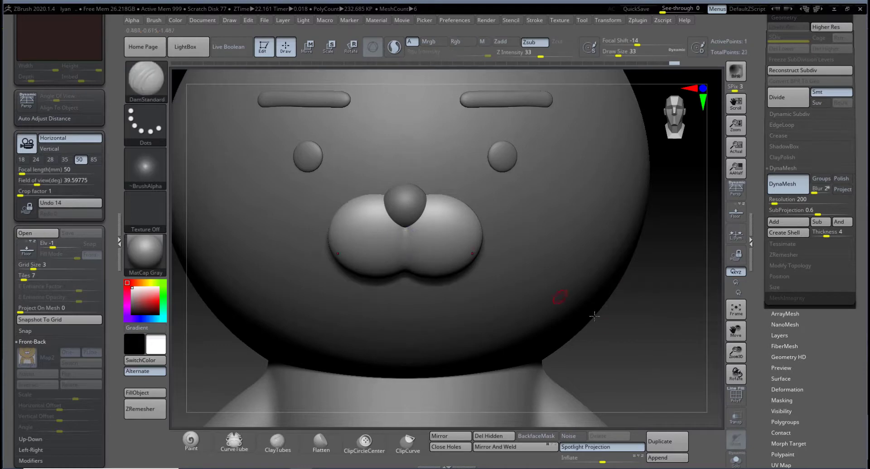
# Step: Pinch the muzzle's centre crease from the nose downward with the Pinch brush at draw size 46
pyautogui.keyDown('alt'); pyautogui.moveTo(563, 295); pyautogui.dragTo(611, 360, button='right'); pyautogui.keyUp('alt')
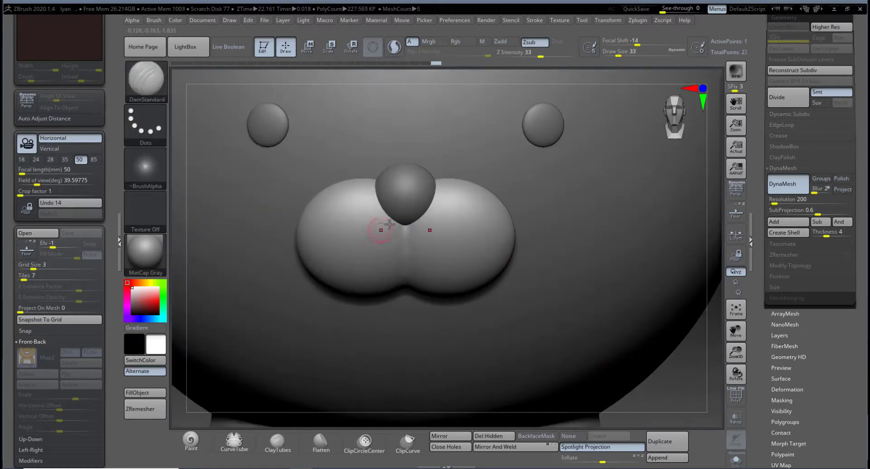
pyautogui.press('b')
pyautogui.press('p')
pyautogui.press('i')
pyautogui.press('space')
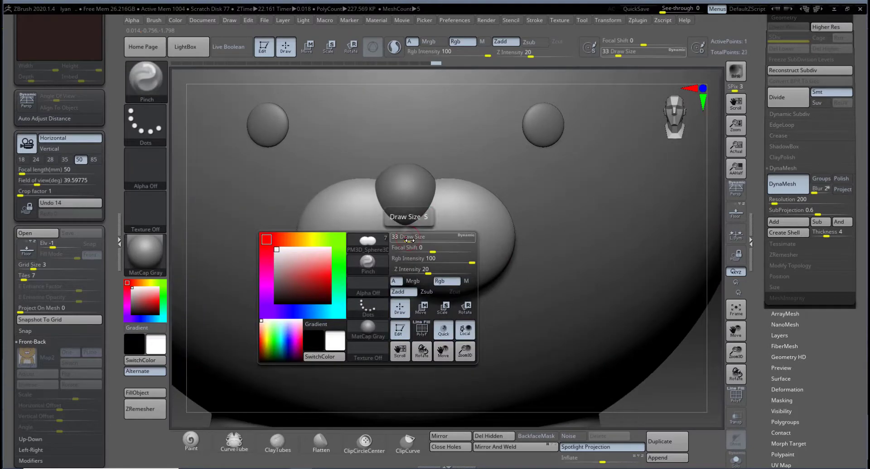
pyautogui.moveTo(408, 240)
pyautogui.mouseDown()
pyautogui.moveTo(419, 240)
pyautogui.moveTo(412, 237)
pyautogui.mouseUp()
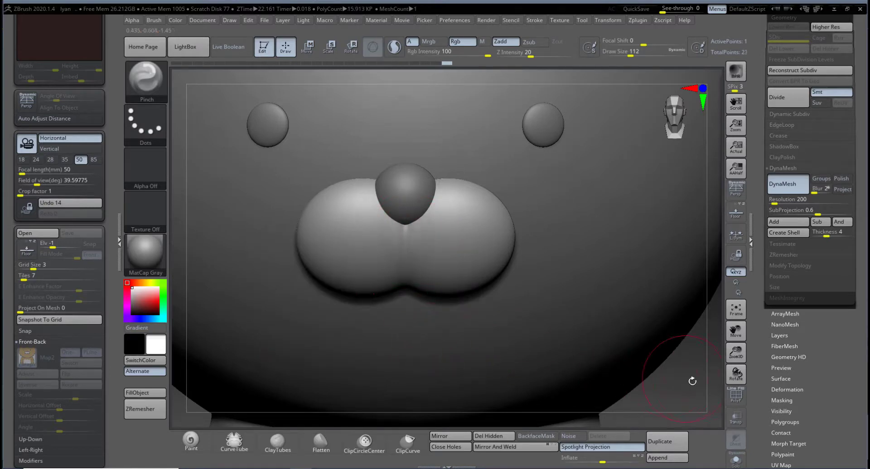
pyautogui.moveTo(692, 378); pyautogui.dragTo(693, 330)
pyautogui.press('space')
pyautogui.moveTo(548, 294); pyautogui.dragTo(532, 295)
pyautogui.moveTo(393, 239)
pyautogui.mouseDown()
pyautogui.moveTo(405, 226)
pyautogui.moveTo(405, 278)
pyautogui.mouseUp()
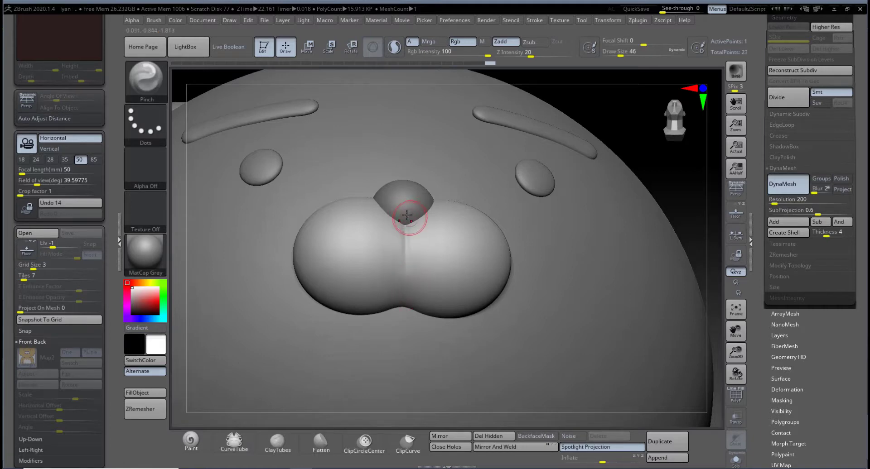
pyautogui.moveTo(407, 217); pyautogui.dragTo(402, 219)
# Step: Smooth the pinched crease down the muzzle's middle and along its underside
pyautogui.moveTo(409, 253); pyautogui.dragTo(417, 258, button='right')
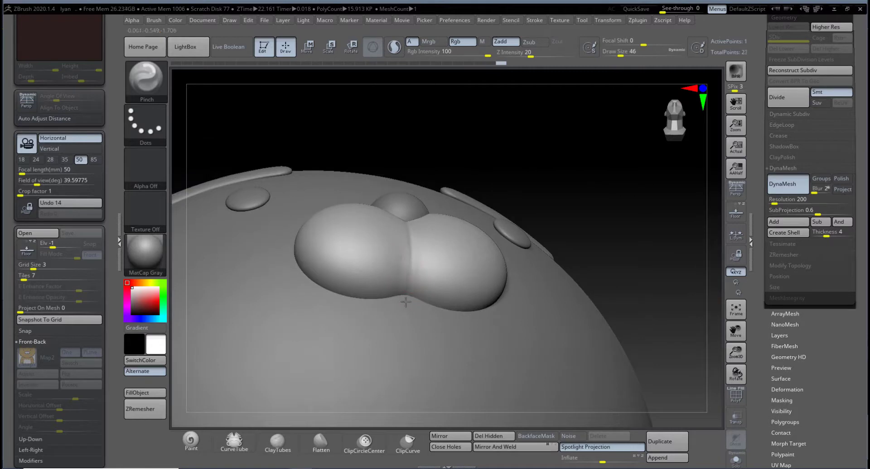
pyautogui.keyDown('shift'); pyautogui.moveTo(399, 258); pyautogui.dragTo(413, 295); pyautogui.keyUp('shift')
pyautogui.moveTo(604, 213)
pyautogui.mouseDown()
pyautogui.moveTo(602, 266)
pyautogui.moveTo(592, 253)
pyautogui.mouseUp()
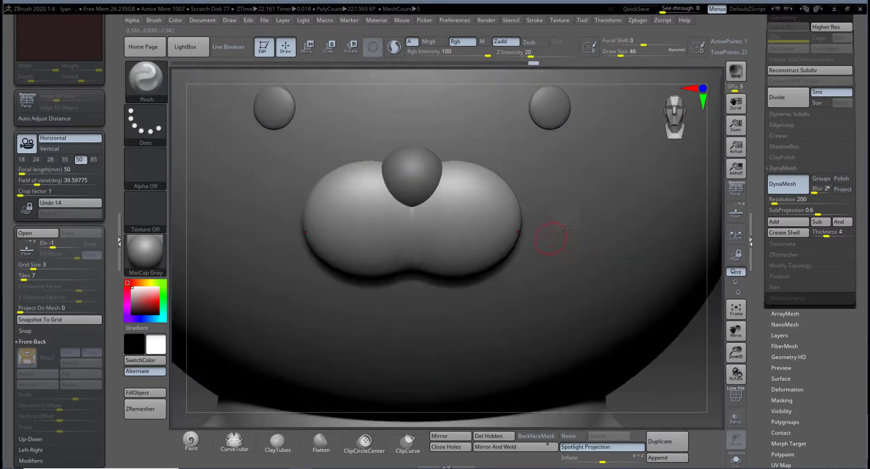
pyautogui.keyDown('alt'); pyautogui.moveTo(702, 371); pyautogui.dragTo(624, 361); pyautogui.keyUp('alt')
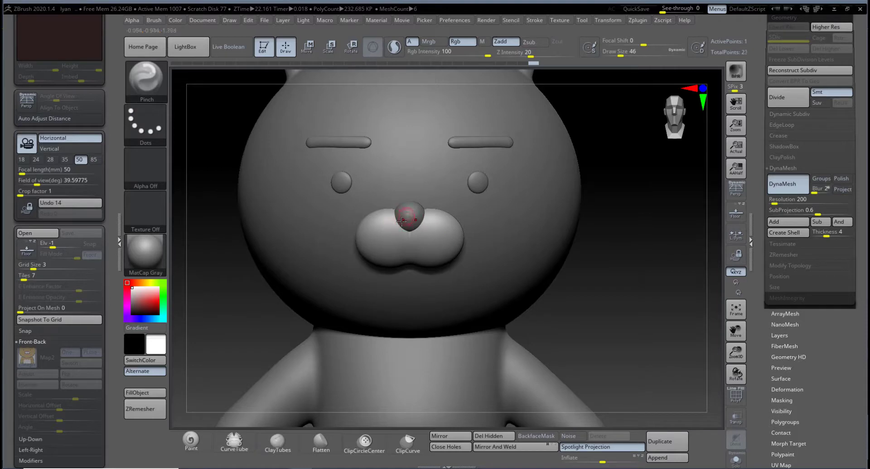
# Step: Turn on the floor grid to show the front reference image against the bear's body
pyautogui.moveTo(626, 306)
pyautogui.mouseDown()
pyautogui.moveTo(670, 319)
pyautogui.moveTo(583, 320)
pyautogui.moveTo(598, 324)
pyautogui.moveTo(555, 239)
pyautogui.mouseUp()
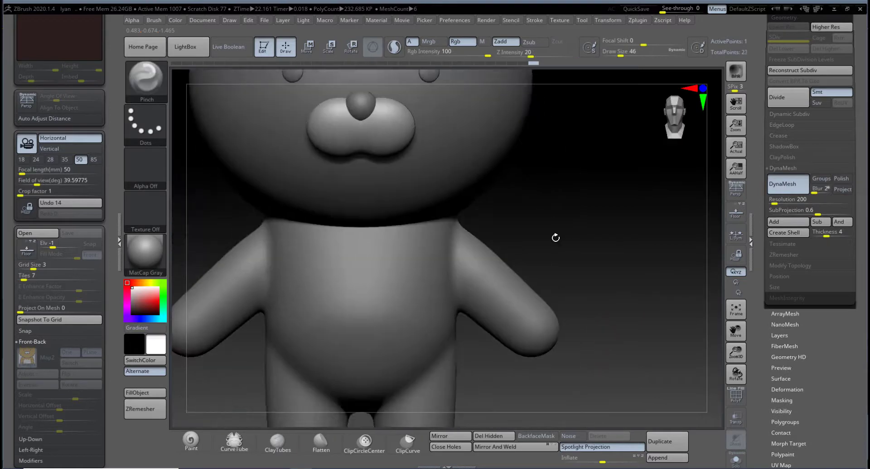
pyautogui.moveTo(575, 317)
pyautogui.keyDown('alt'); pyautogui.mouseDown()
pyautogui.moveTo(580, 260)
pyautogui.moveTo(575, 319)
pyautogui.moveTo(632, 232)
pyautogui.mouseUp(); pyautogui.keyUp('alt')
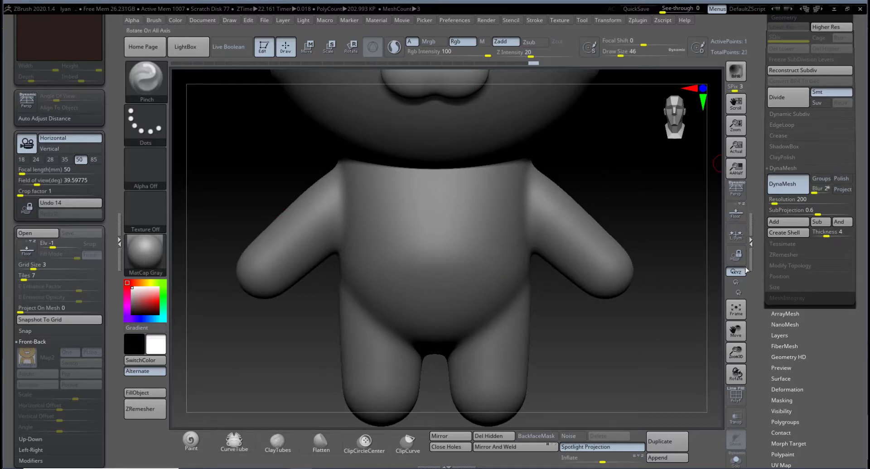
pyautogui.click(735, 212)
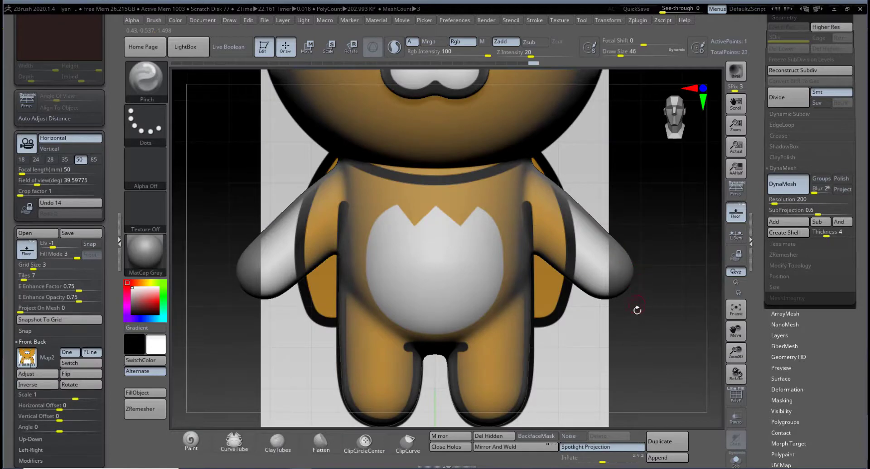
# Step: Hide the front reference image and make the bear's body the active subtool
pyautogui.keyDown('alt'); pyautogui.moveTo(635, 324); pyautogui.dragTo(606, 324); pyautogui.keyUp('alt')
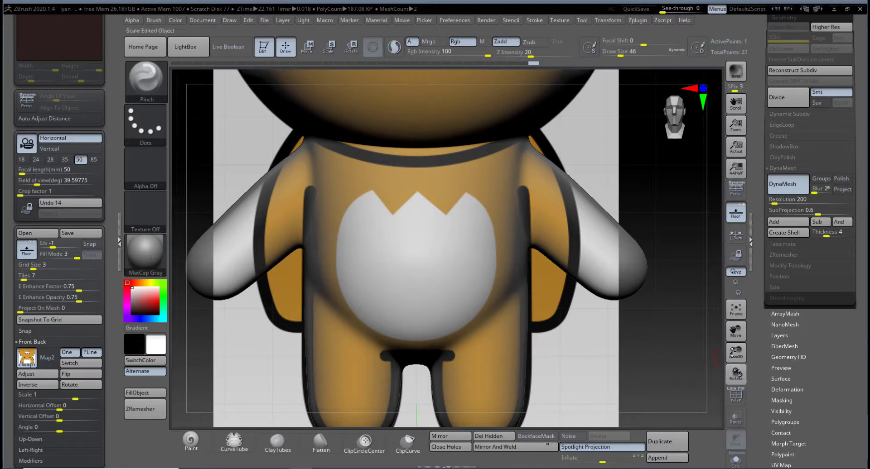
pyautogui.click(735, 213)
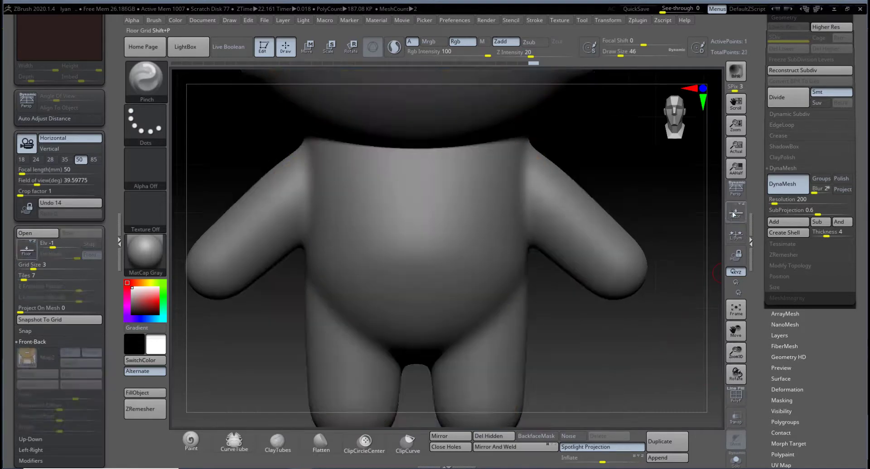
pyautogui.press('ctrl')
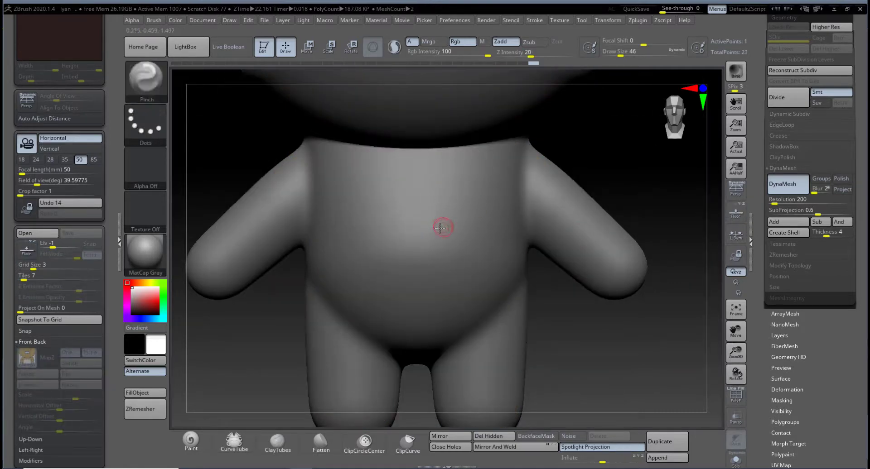
pyautogui.keyDown('alt'); pyautogui.click(435, 230); pyautogui.keyUp('alt')
# Step: Paint a trial V-shaped mask across the bear's chest to check its edge resolution, and clear it
pyautogui.keyDown('ctrl'); pyautogui.moveTo(456, 211); pyautogui.dragTo(416, 238); pyautogui.keyUp('ctrl')
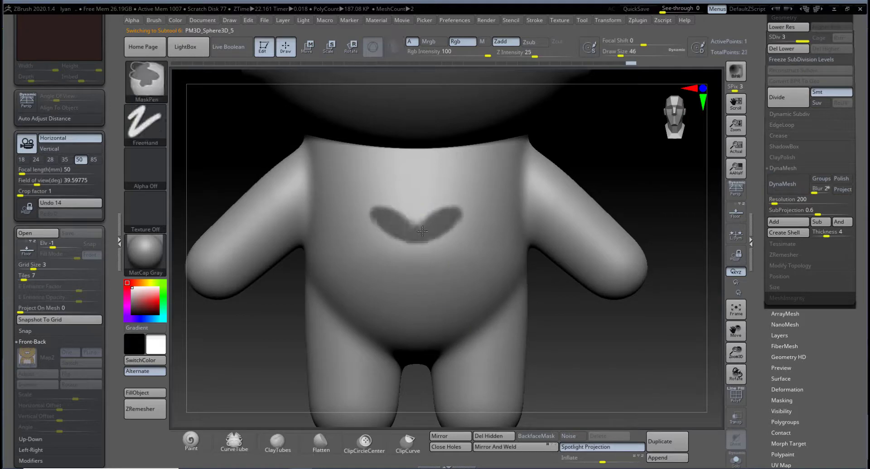
pyautogui.keyDown('alt'); pyautogui.moveTo(601, 340); pyautogui.dragTo(598, 346); pyautogui.keyUp('alt')
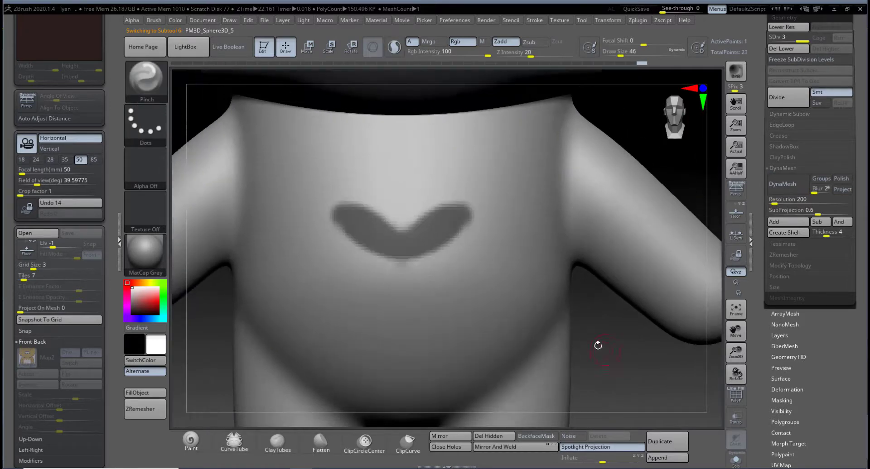
pyautogui.press('ctrl')
pyautogui.keyDown('ctrl'); pyautogui.moveTo(654, 145); pyautogui.dragTo(646, 152); pyautogui.keyUp('ctrl')
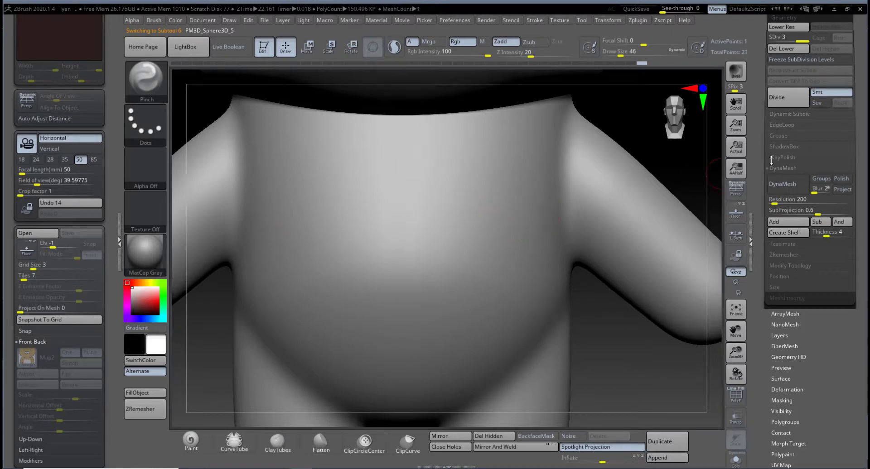
# Step: Subdivide the bear's body once more to subdivision level 4
pyautogui.moveTo(860, 149); pyautogui.dragTo(860, 237)
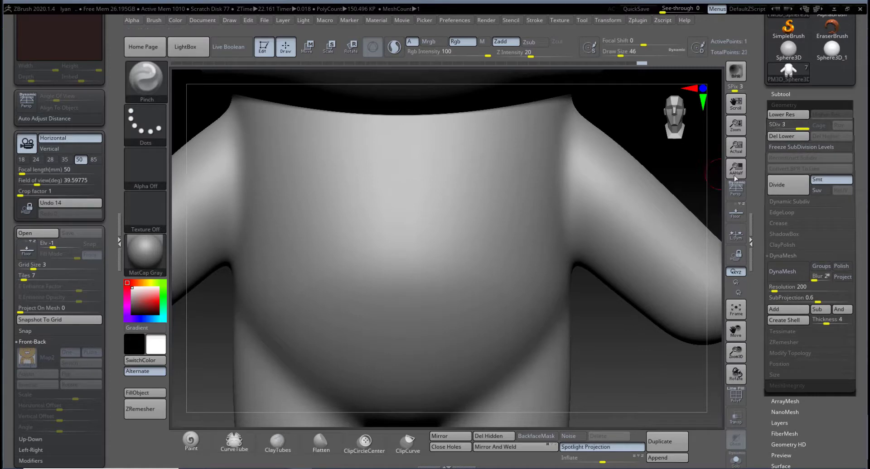
pyautogui.click(784, 187)
pyautogui.press('ctrl')
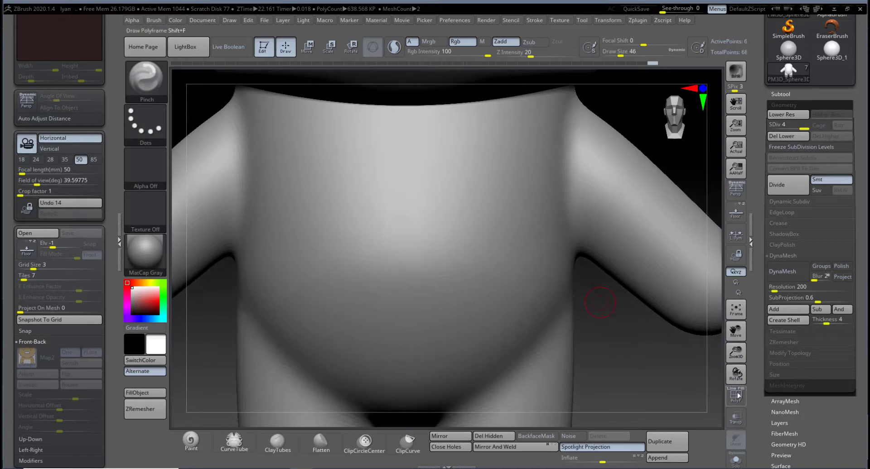
# Step: Compare the bear's belly patch area and overall silhouette with the front reference image, showing the reference only temporarily
pyautogui.click(735, 213)
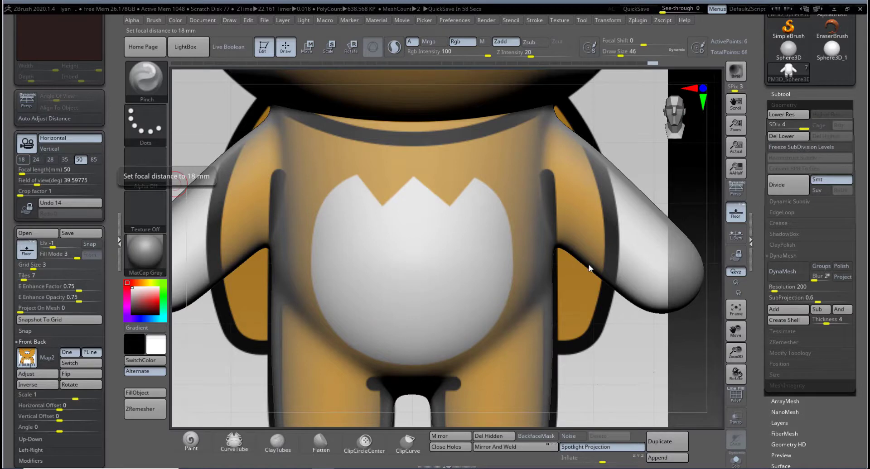
pyautogui.moveTo(687, 333); pyautogui.dragTo(614, 344)
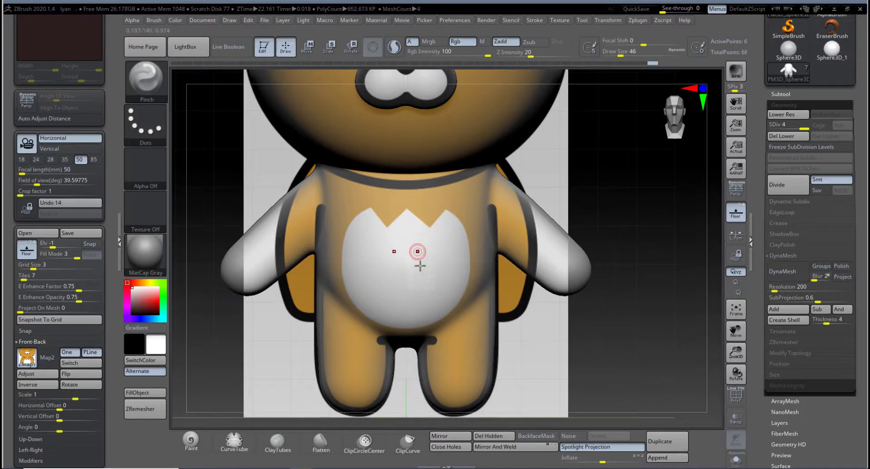
pyautogui.keyDown('alt'); pyautogui.moveTo(582, 329); pyautogui.dragTo(580, 361); pyautogui.keyUp('alt')
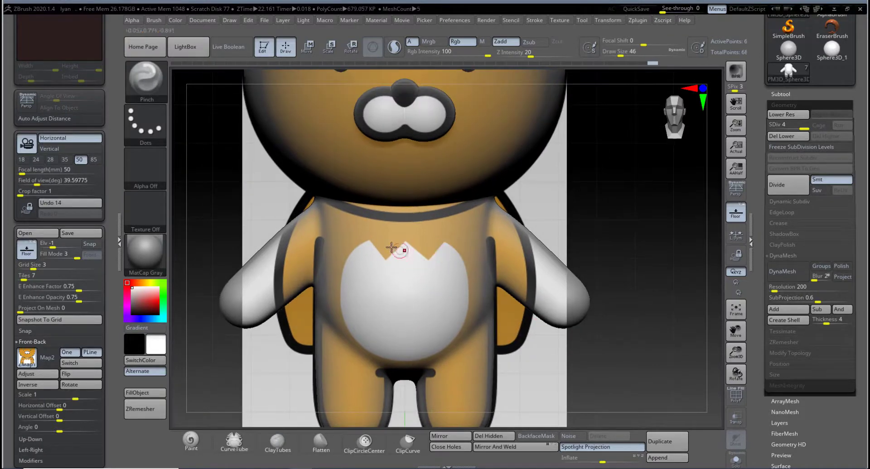
pyautogui.keyDown('alt'); pyautogui.moveTo(554, 233); pyautogui.dragTo(556, 260); pyautogui.keyUp('alt')
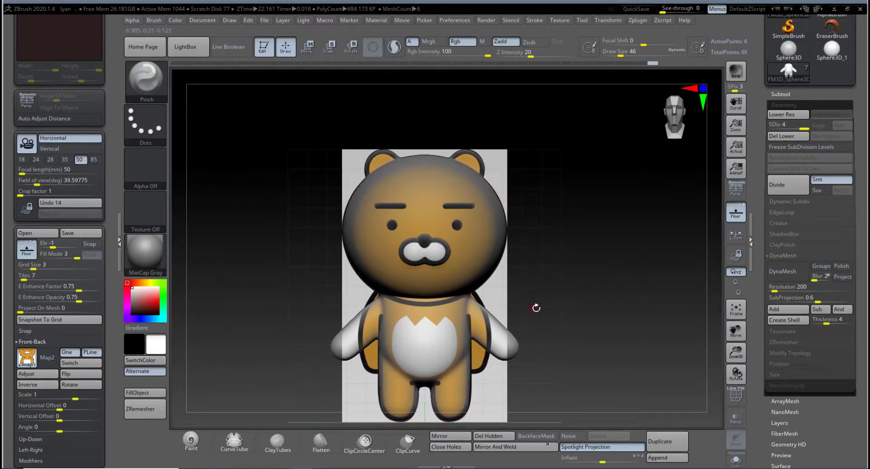
pyautogui.keyDown('alt'); pyautogui.moveTo(536, 308); pyautogui.dragTo(535, 286); pyautogui.keyUp('alt')
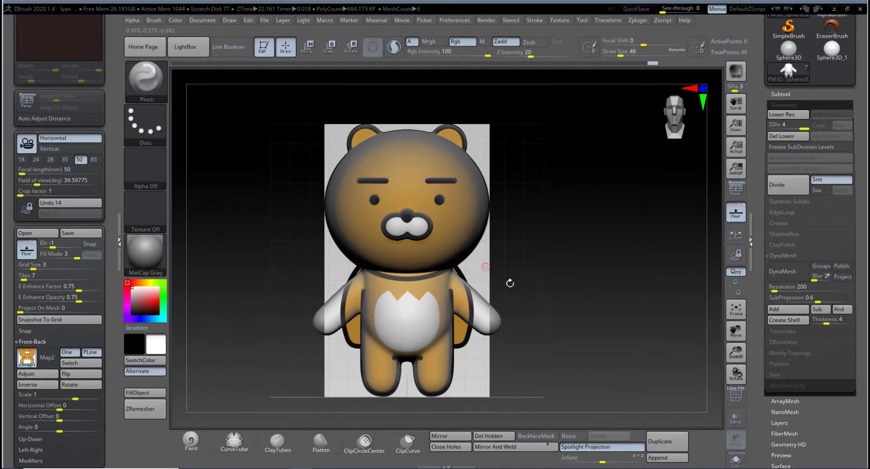
pyautogui.keyDown('alt'); pyautogui.moveTo(510, 283); pyautogui.dragTo(530, 291); pyautogui.keyUp('alt')
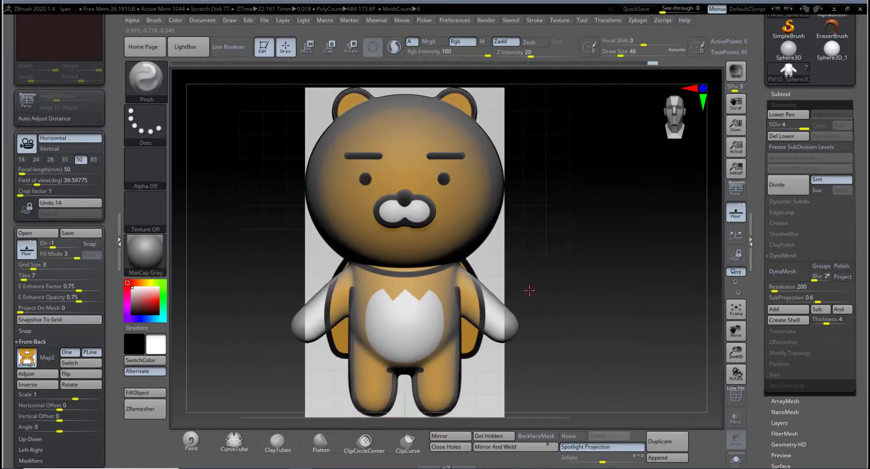
pyautogui.click(735, 212)
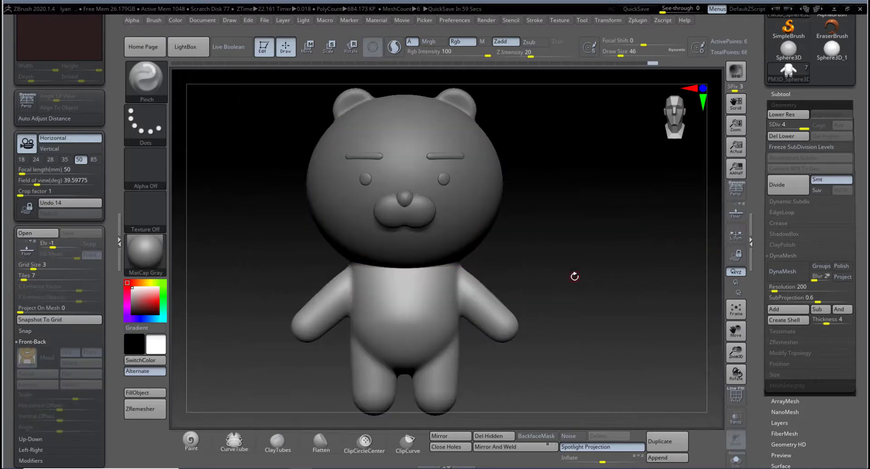
pyautogui.moveTo(573, 278); pyautogui.dragTo(596, 276)
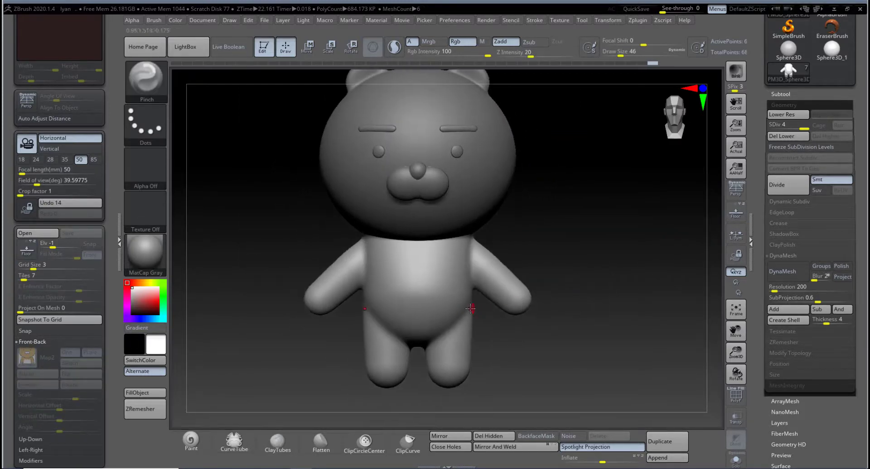